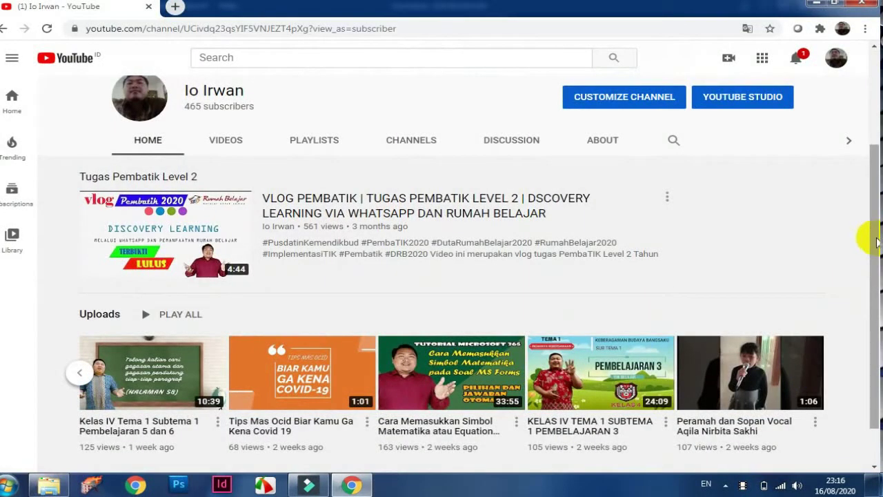
Browse the YouTube channel's playlists and its uploaded videos
click(321, 141)
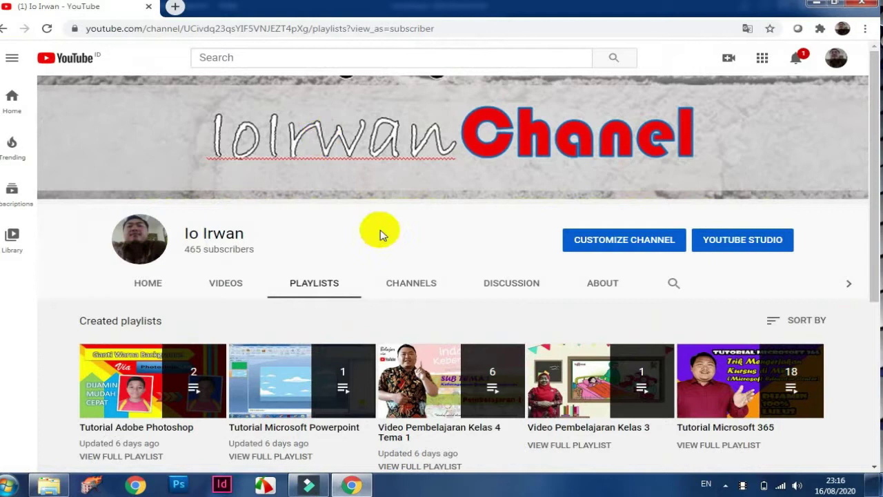
click(225, 292)
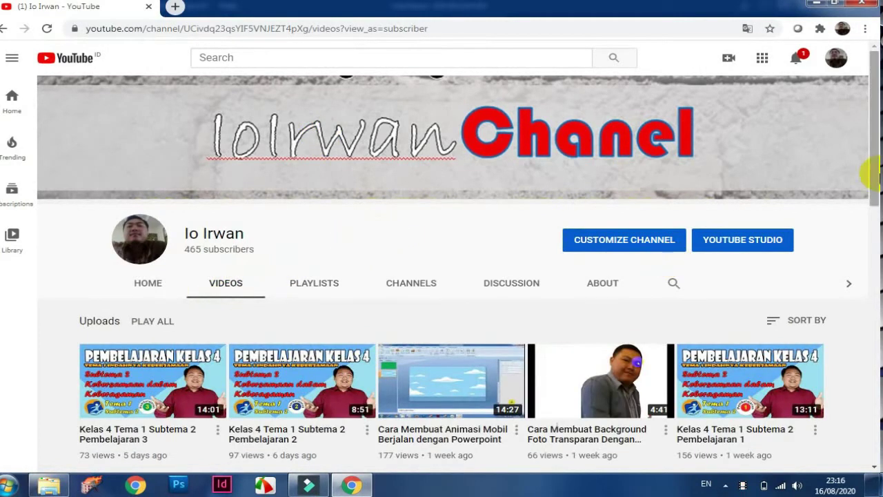
scroll(878, 174, down, 2)
drag(877, 174, 874, 483)
mouse_move(875, 488)
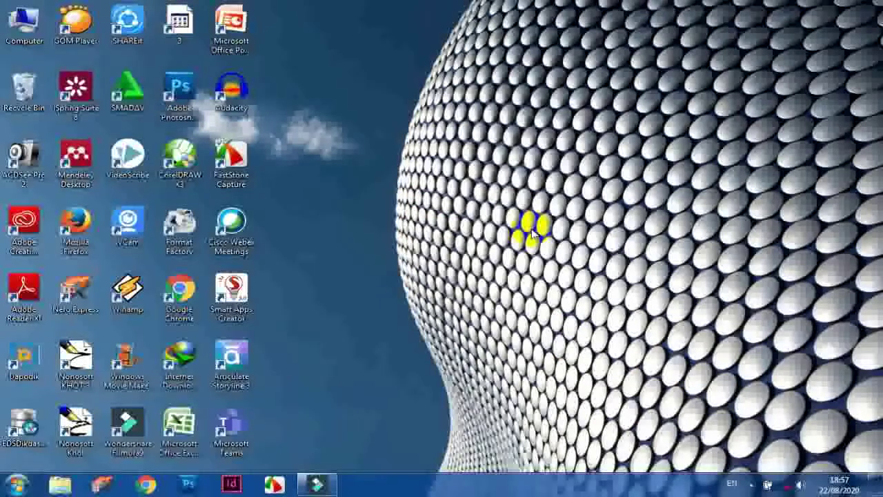
Switch to Filmora9 and preview the opening seconds of the green-screen video
click(328, 489)
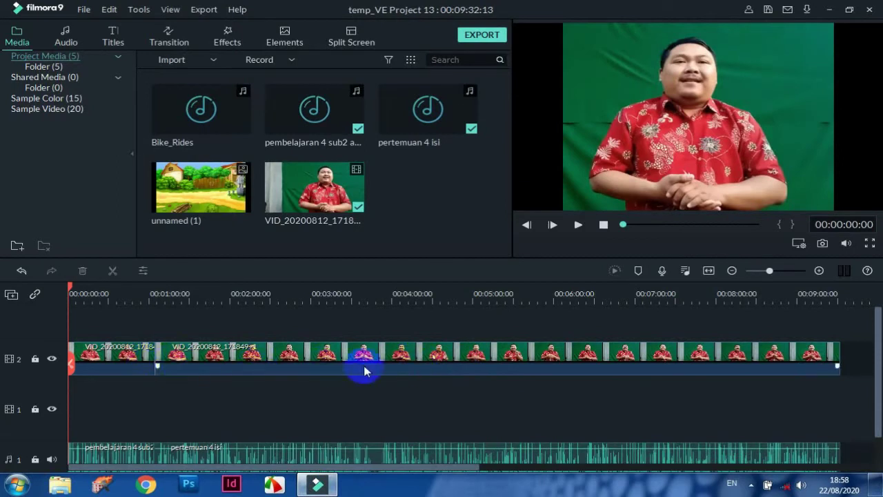
drag(878, 343, 878, 365)
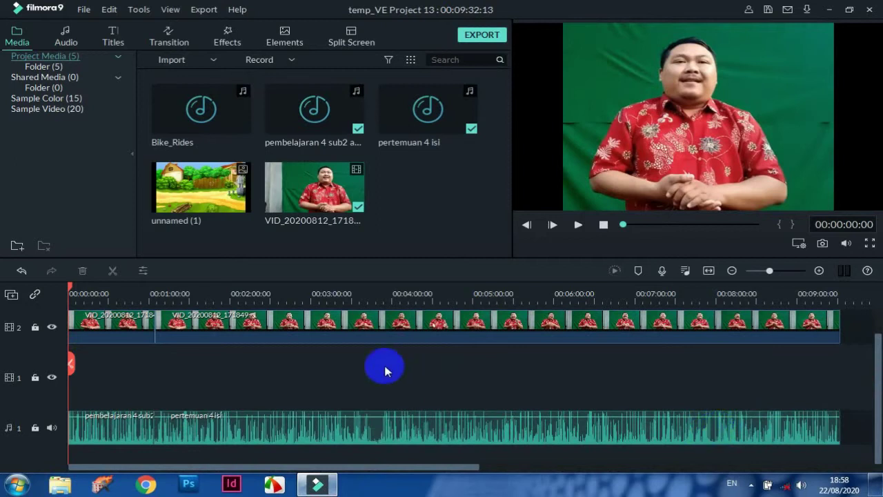
click(579, 225)
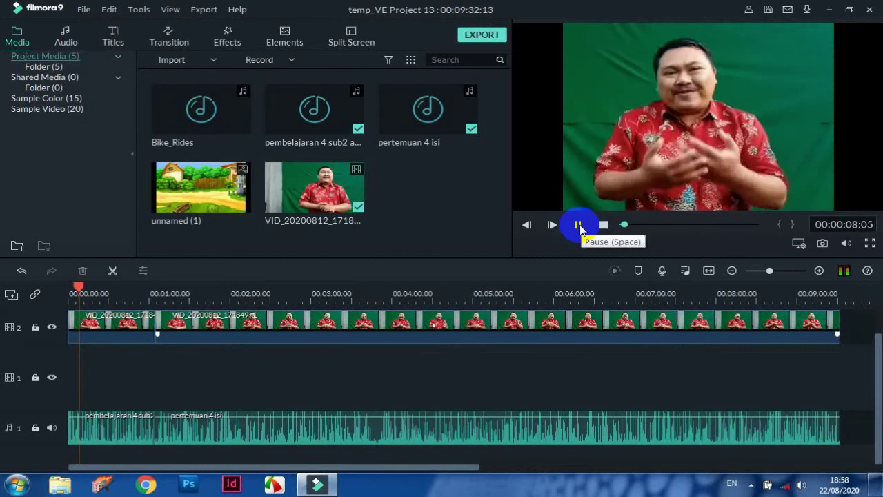
click(579, 226)
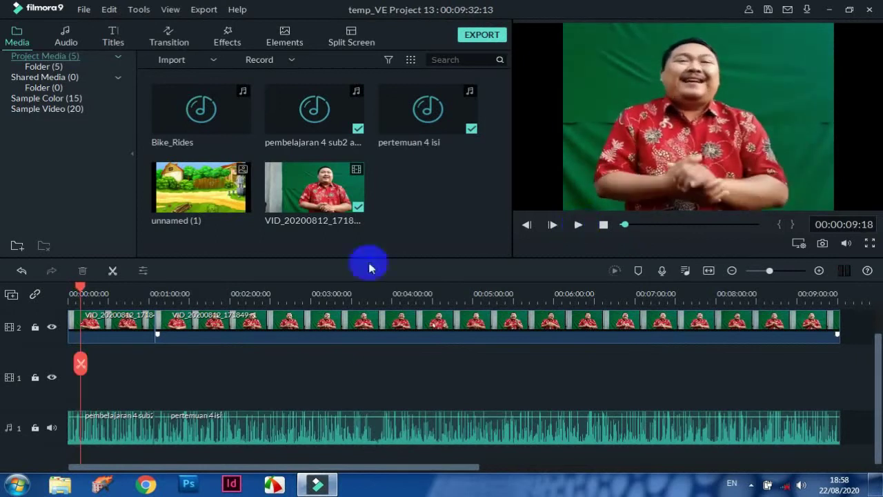
Place the unnamed (1) image at the start of video track 1 and extend it to the end of the green-screen footage
drag(81, 289, 64, 292)
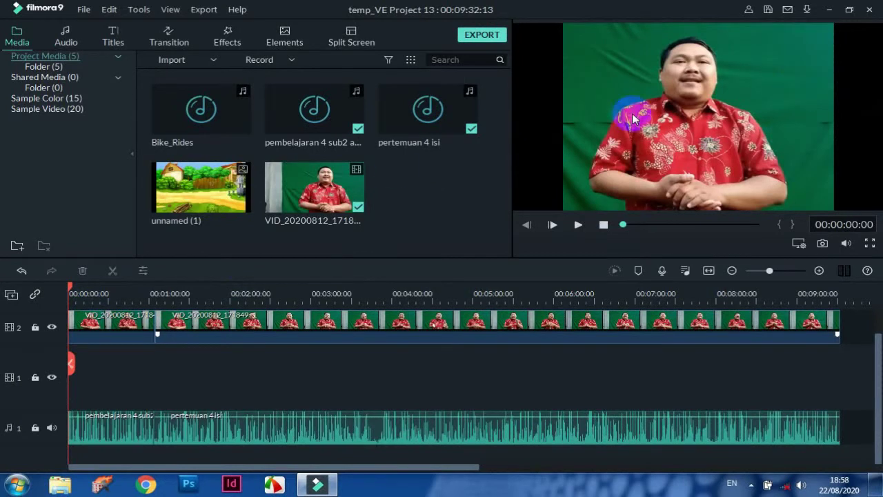
drag(221, 186, 73, 367)
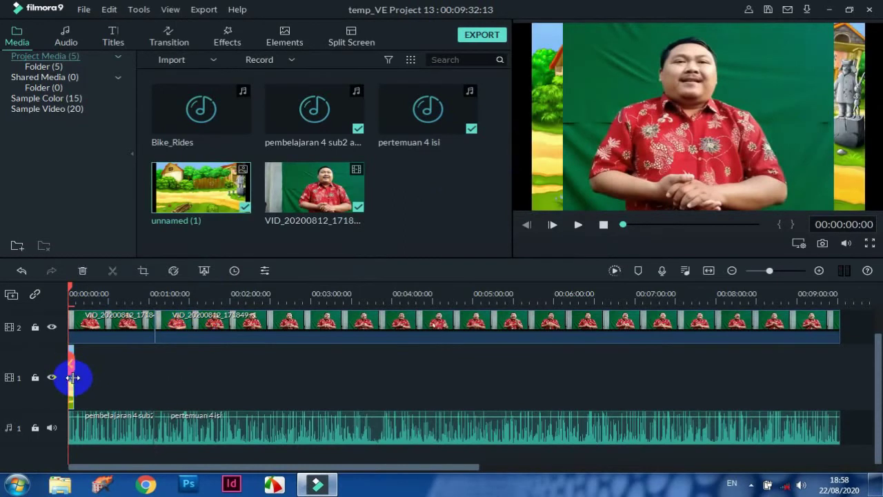
drag(74, 377, 839, 388)
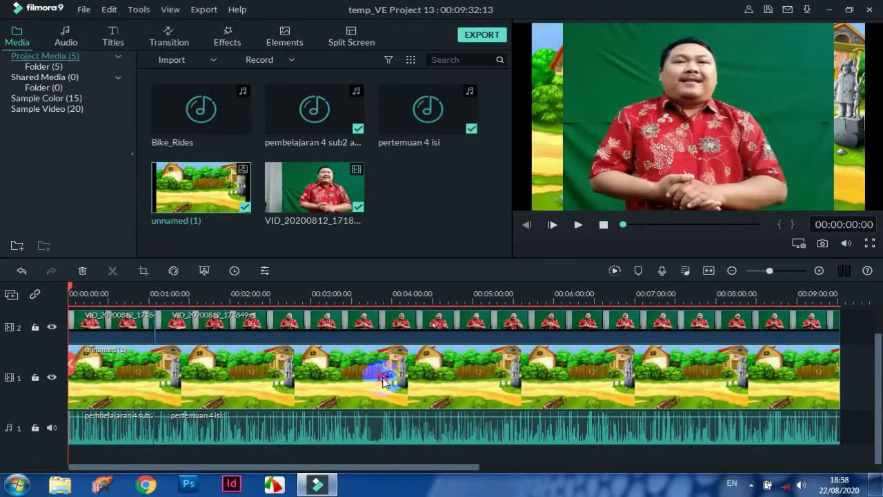
Widen the background image on both sides so it fills the whole preview frame
double_click(385, 381)
click(578, 126)
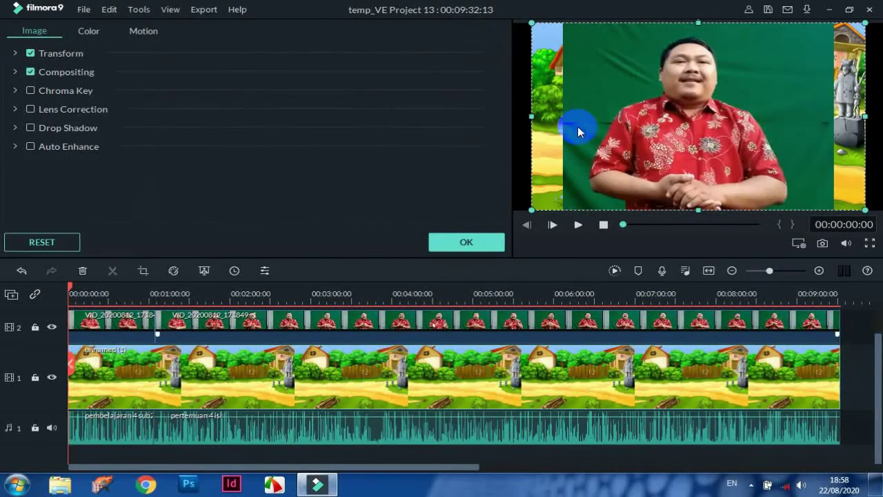
drag(530, 116, 512, 115)
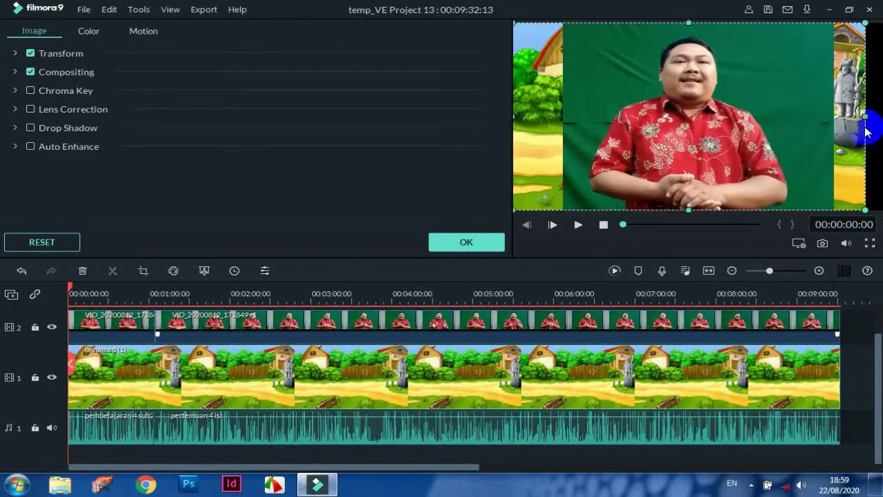
drag(871, 118, 881, 119)
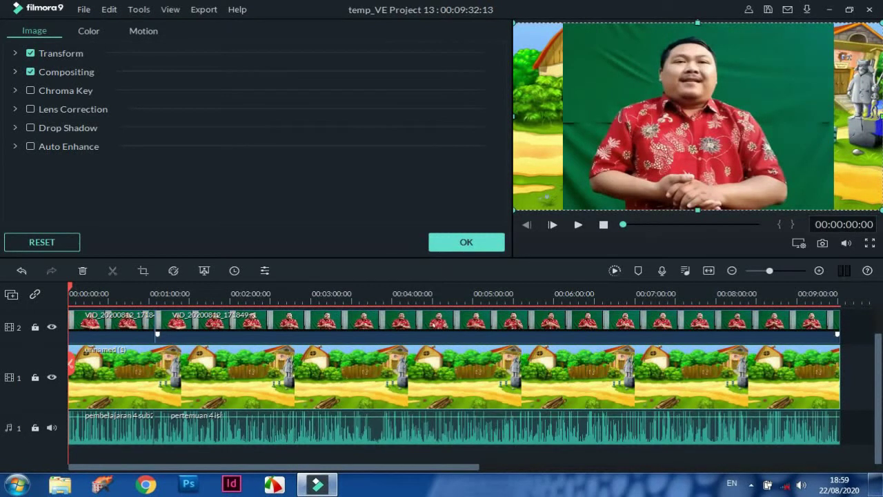
Open the Chroma Key settings of the first green-screen clip on video track 2
click(107, 334)
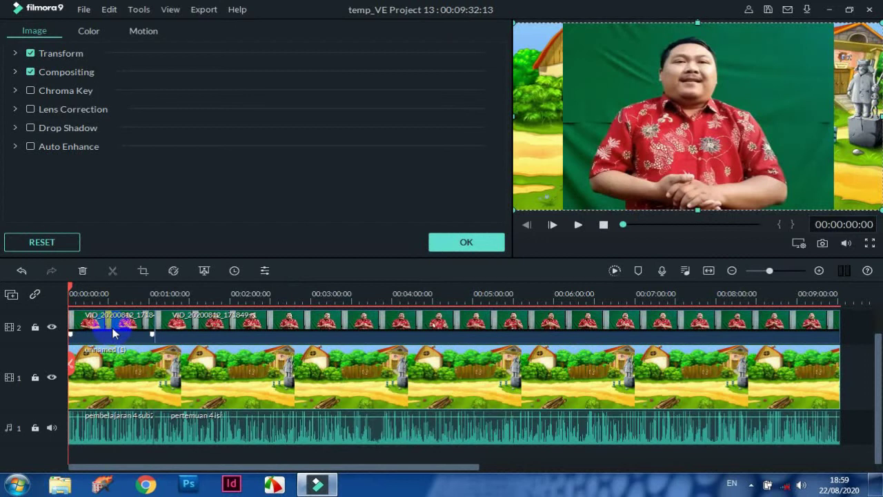
double_click(114, 333)
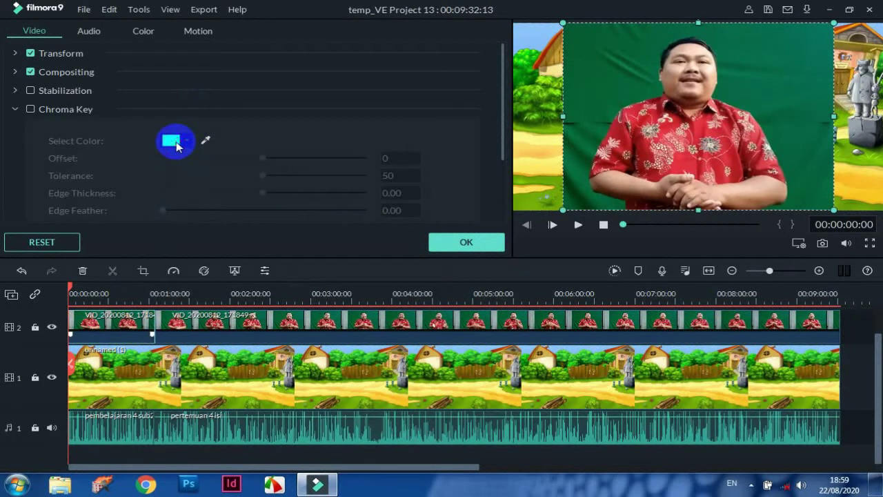
scroll(176, 145, down, 1)
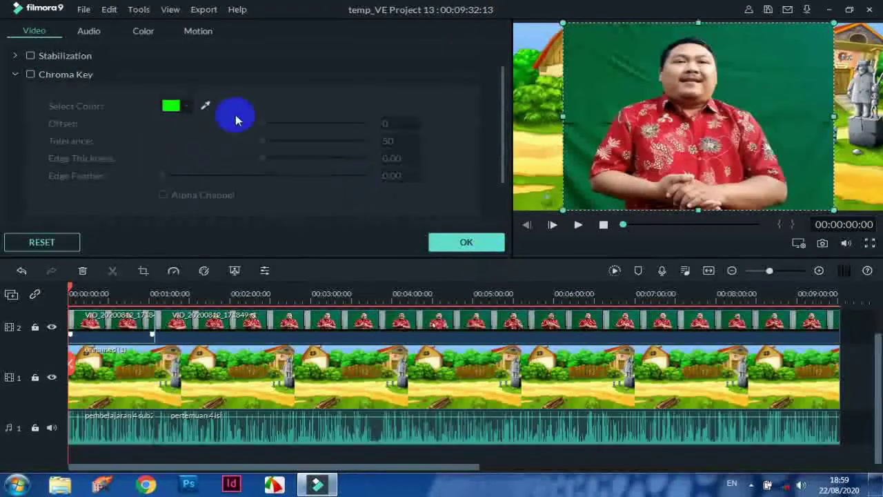
Try to sample the first clip's green backdrop as the key colour
click(204, 105)
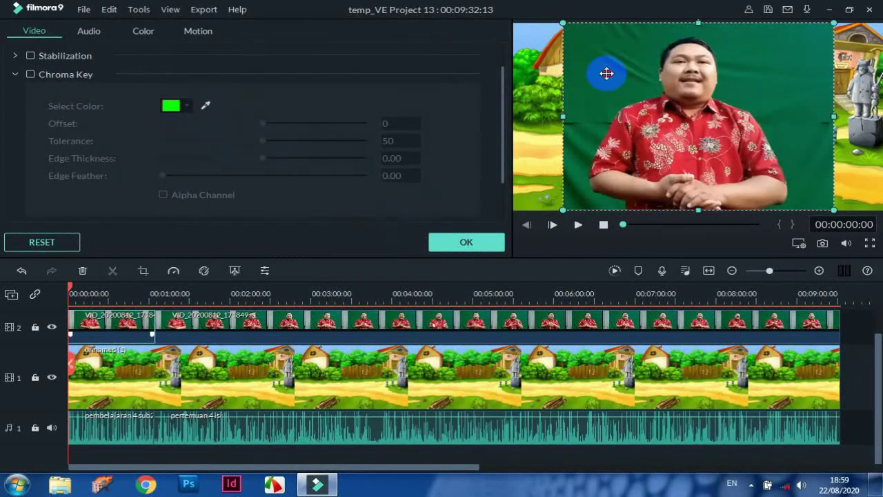
click(421, 376)
click(126, 323)
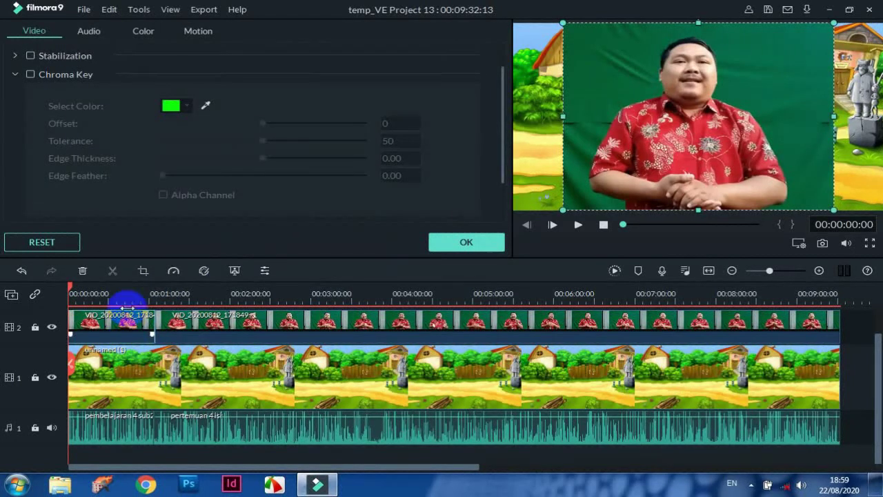
click(204, 109)
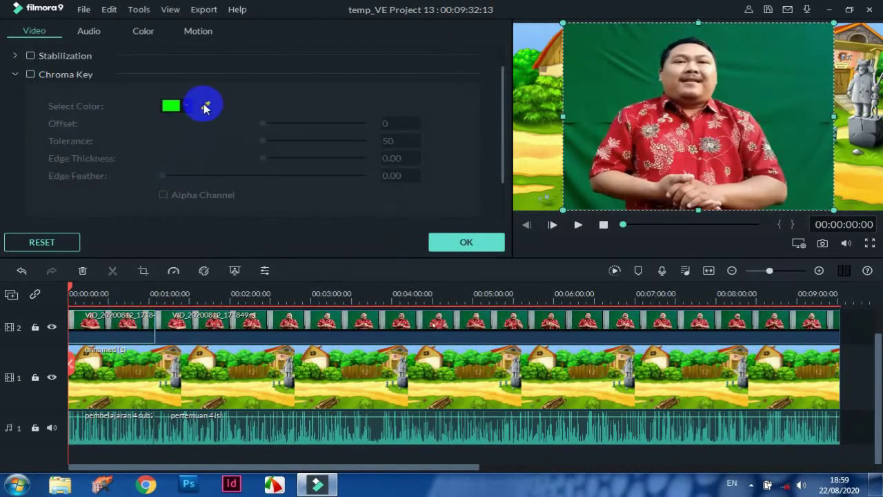
click(581, 109)
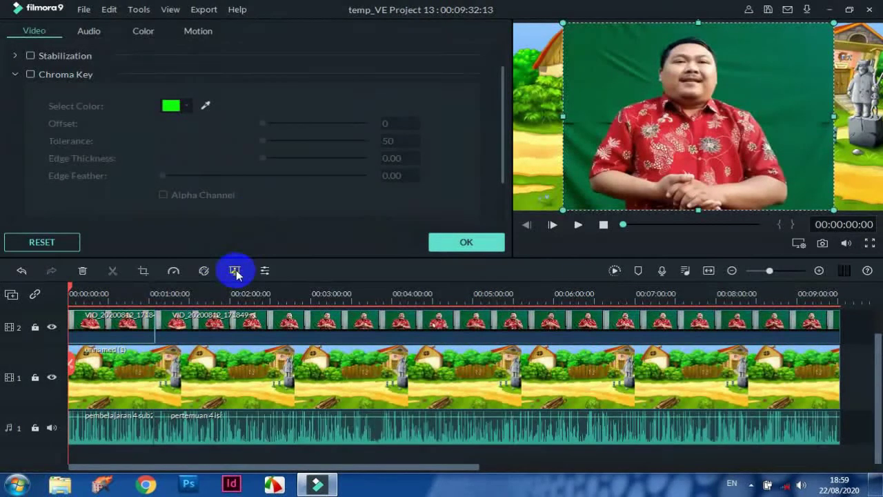
mouse_move(502, 166)
mouse_down()
mouse_move(507, 217)
mouse_move(513, 173)
mouse_up()
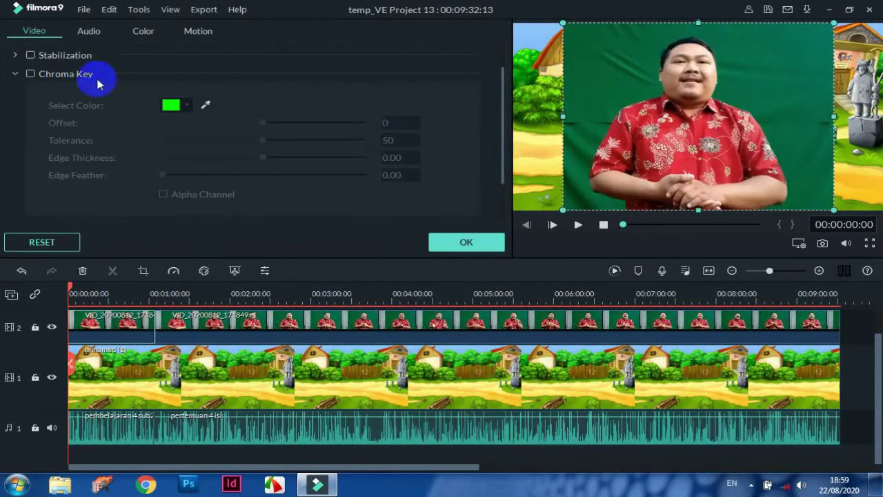
Key out the first clip's backdrop with Chroma Key, sampling its green and setting Offset to 100 and Tolerance to 53
click(31, 74)
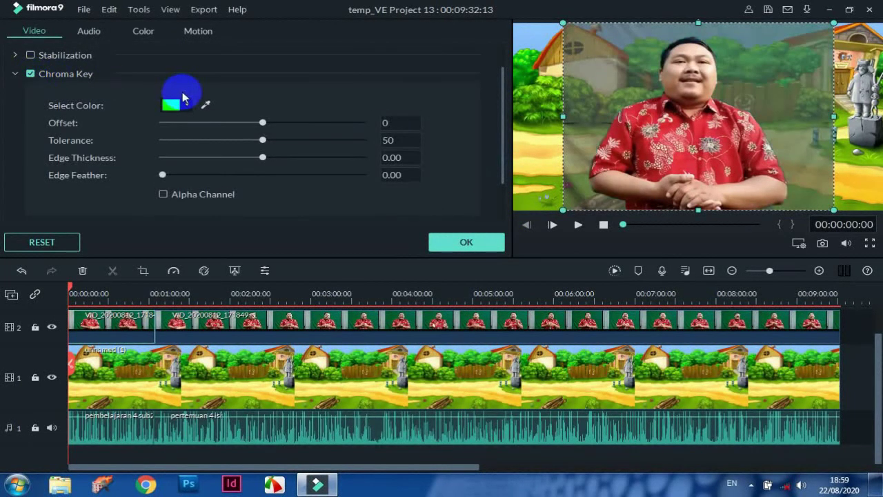
click(205, 106)
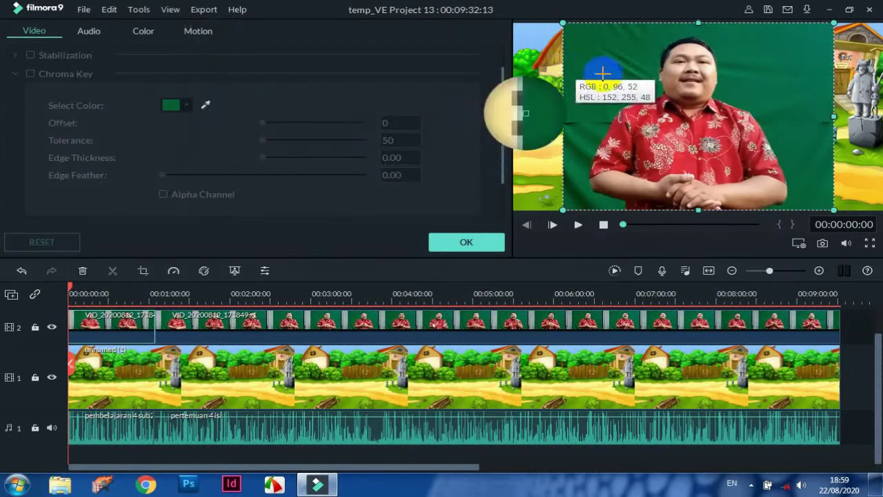
click(621, 87)
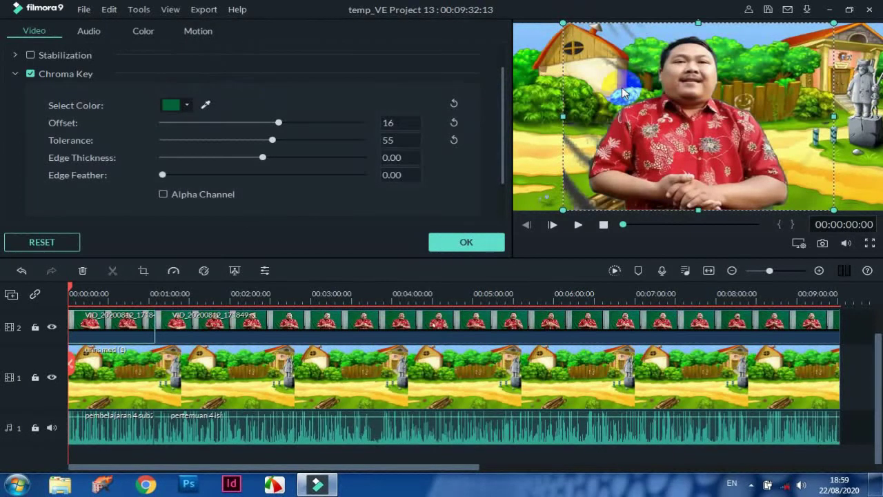
click(280, 123)
drag(280, 122, 391, 138)
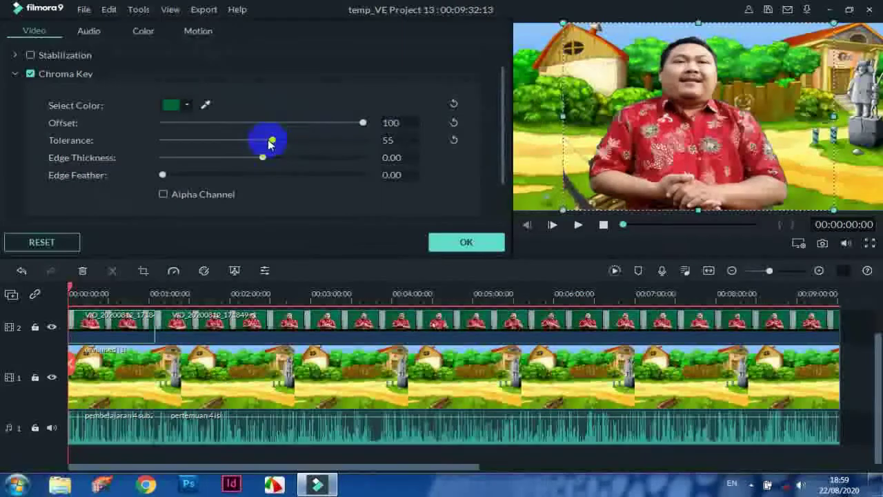
drag(272, 141, 269, 142)
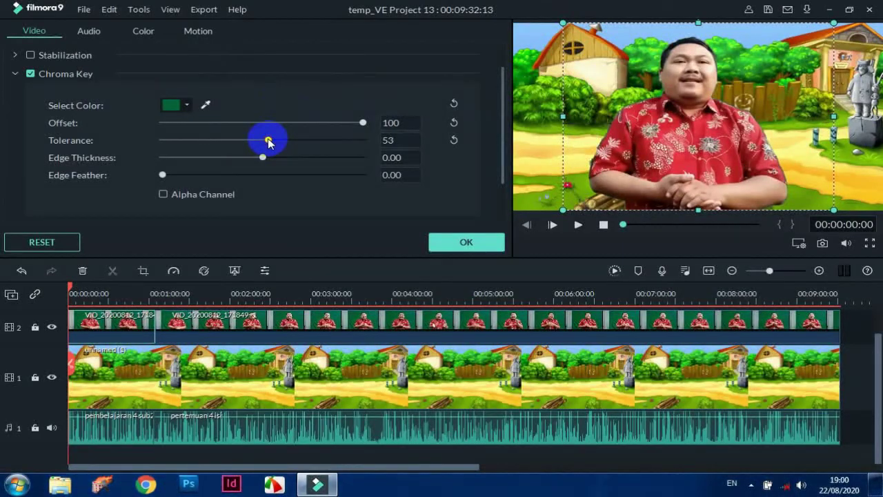
click(458, 243)
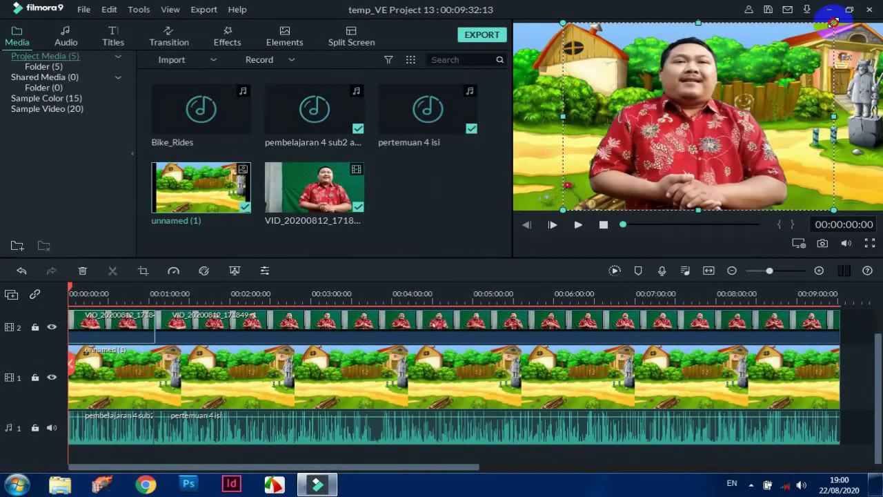
Shrink the keyed first clip to about 70% of its size and place it in the lower-left corner of the frame
drag(834, 23, 753, 90)
drag(691, 136, 632, 140)
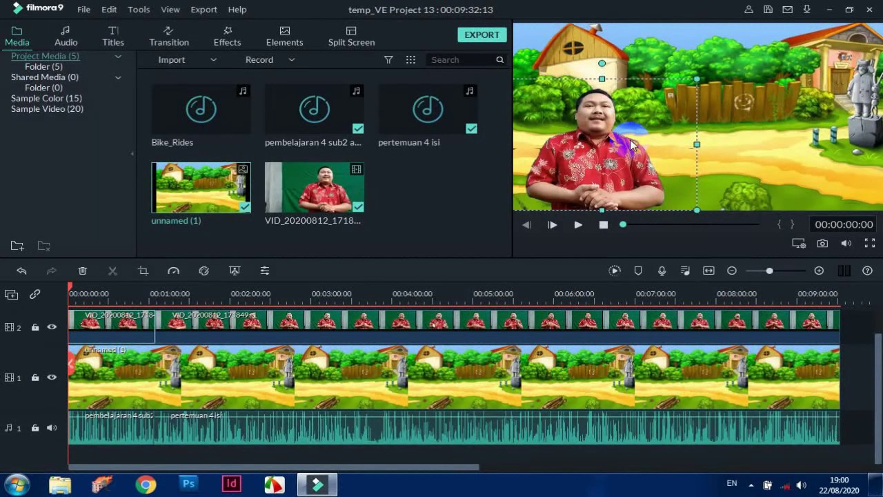
Key out the second clip's backdrop with Chroma Key, sampling its green and setting Offset to 100 and Tolerance to 52
click(323, 329)
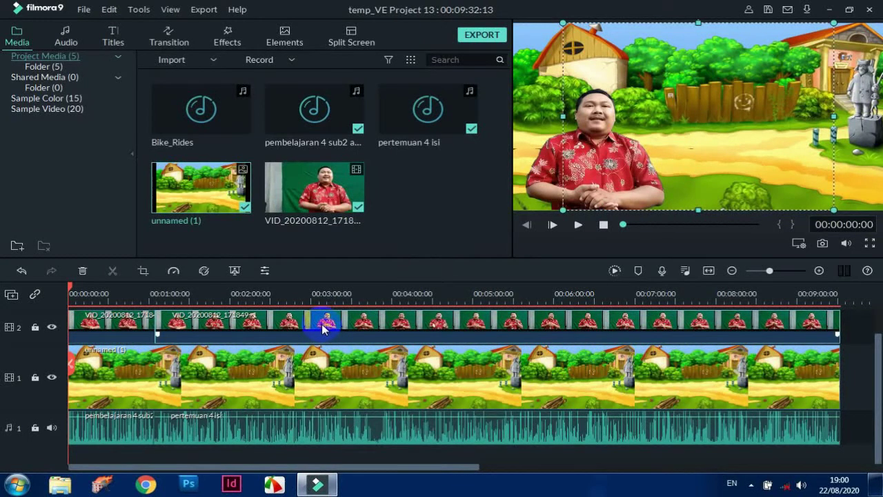
double_click(322, 329)
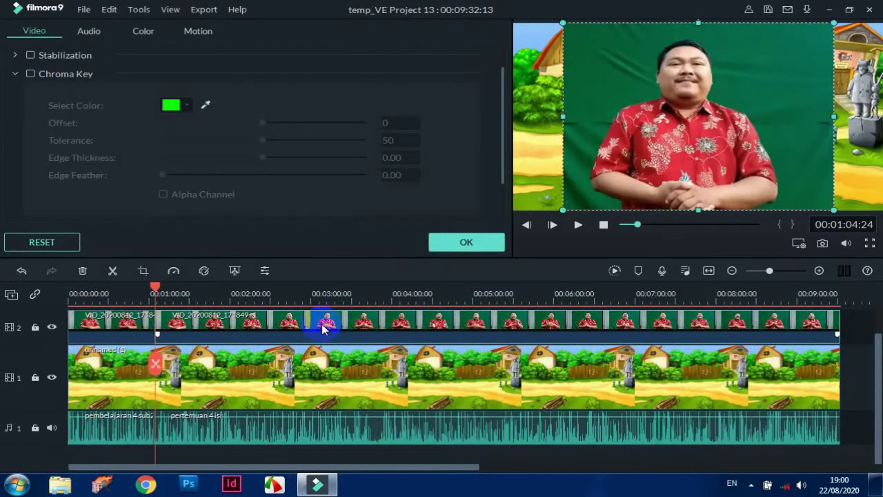
click(232, 271)
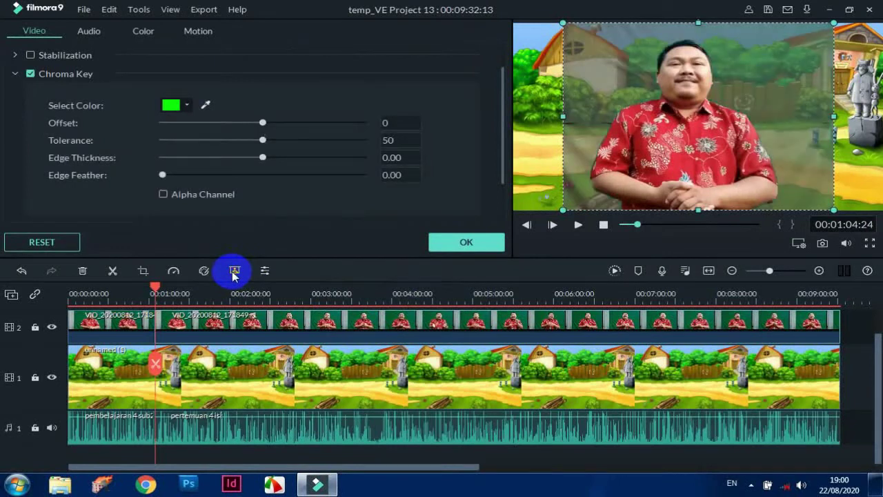
click(205, 104)
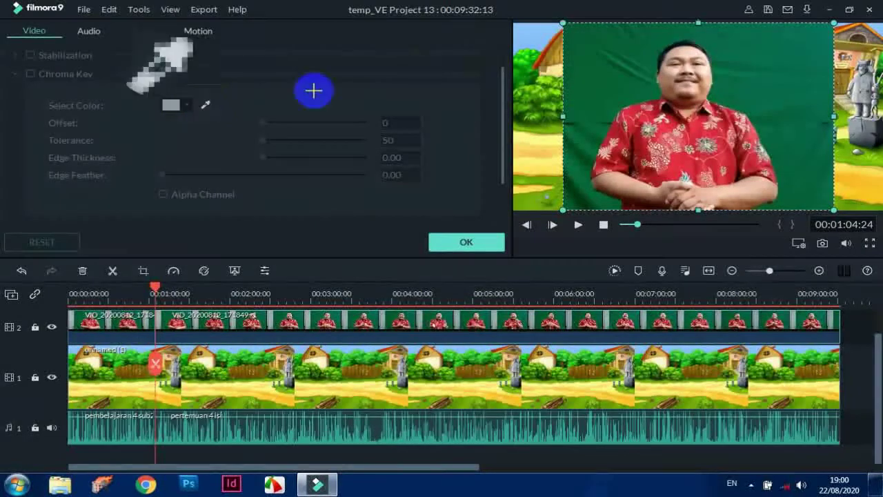
click(762, 98)
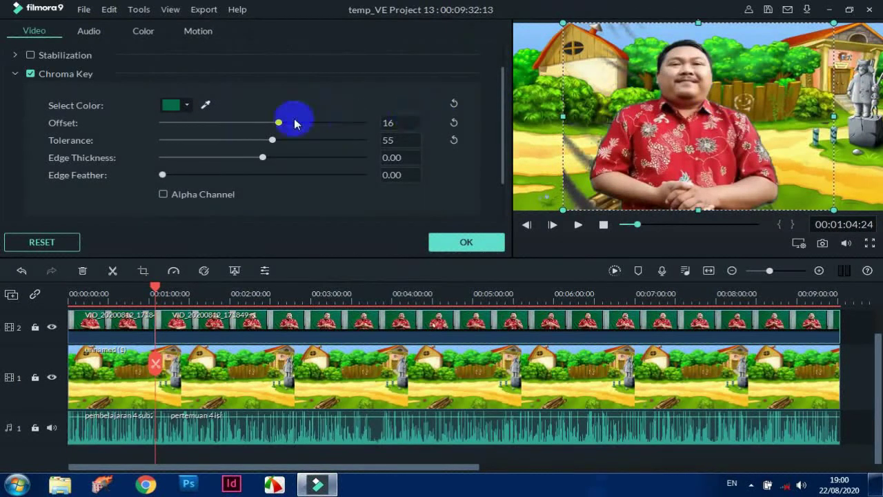
drag(279, 124, 386, 125)
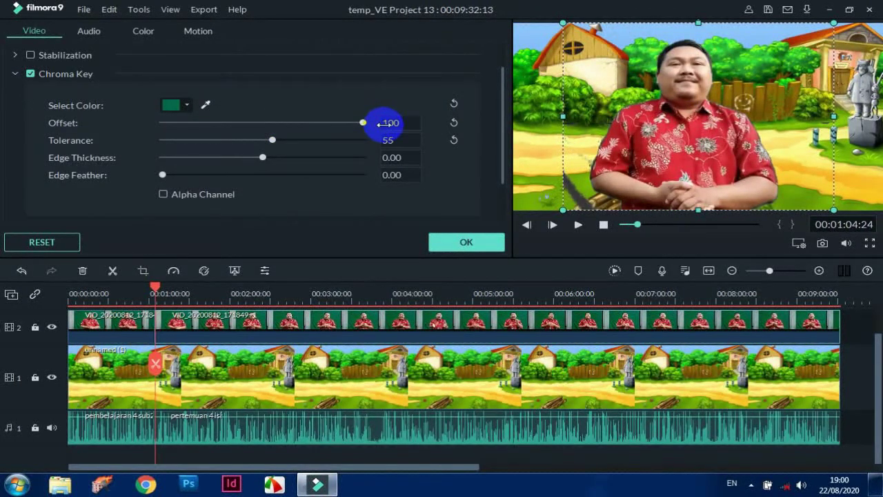
drag(274, 143, 272, 143)
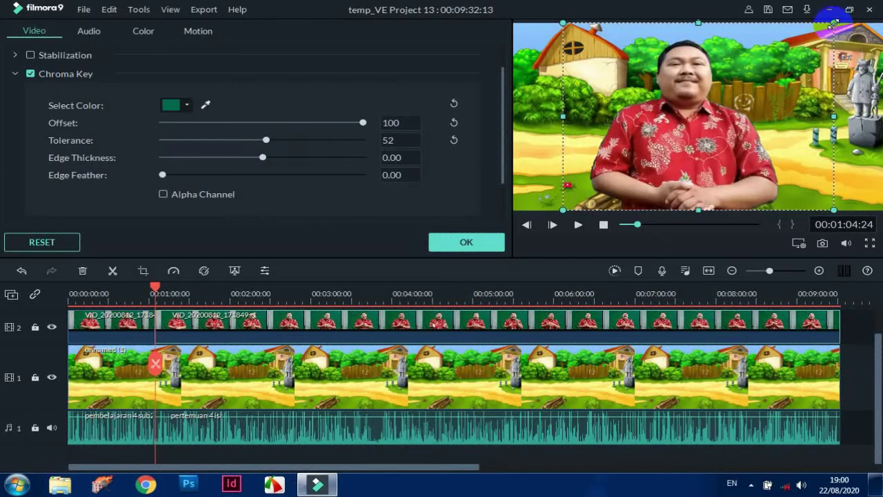
Shrink the keyed second clip to about 73% of its size, place it in the frame's lower-left corner, and compare it with the first clip
drag(834, 25, 762, 73)
drag(690, 139, 642, 133)
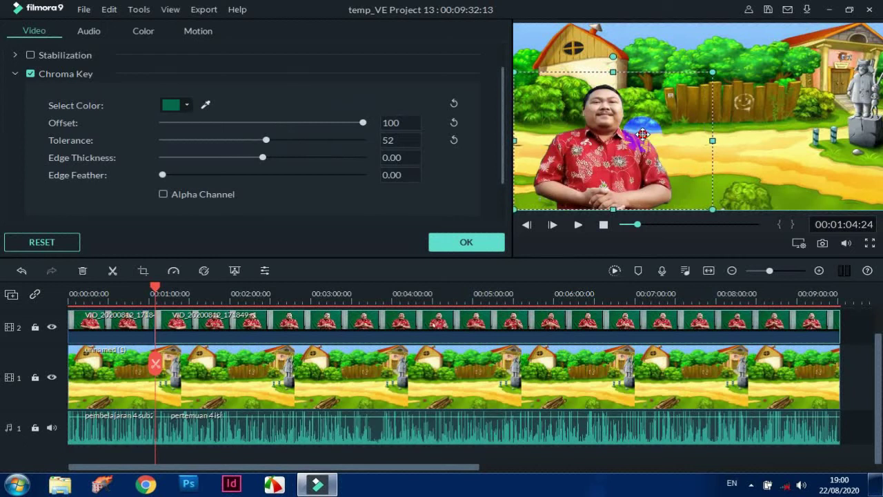
click(133, 325)
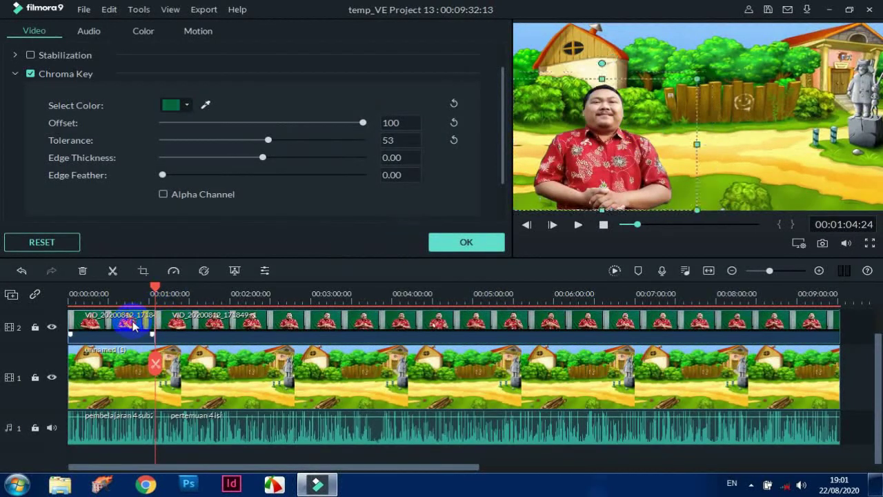
click(227, 329)
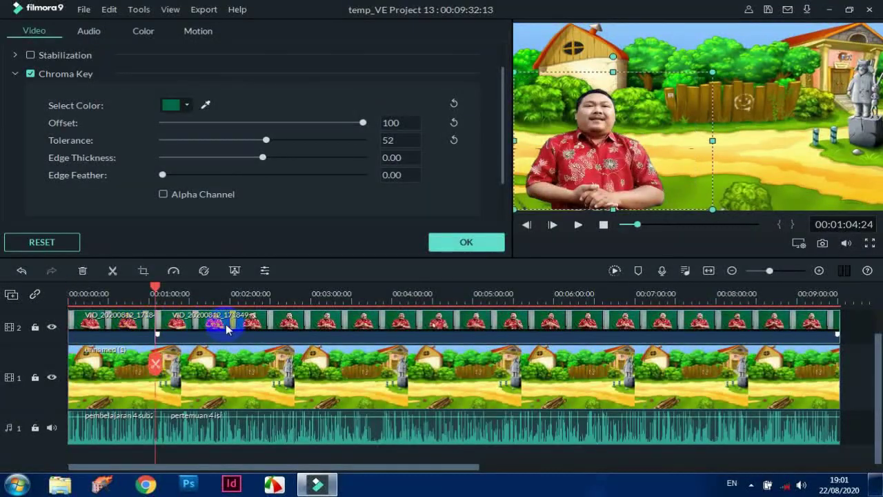
Fine-tune the second clip's scale so the presenter matches the first clip's size, switching between both clips to compare
click(681, 113)
drag(714, 71, 702, 80)
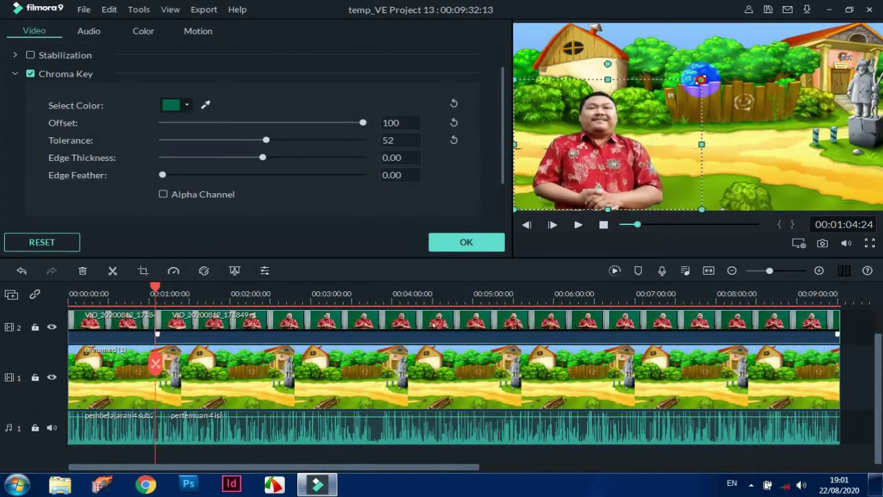
click(124, 325)
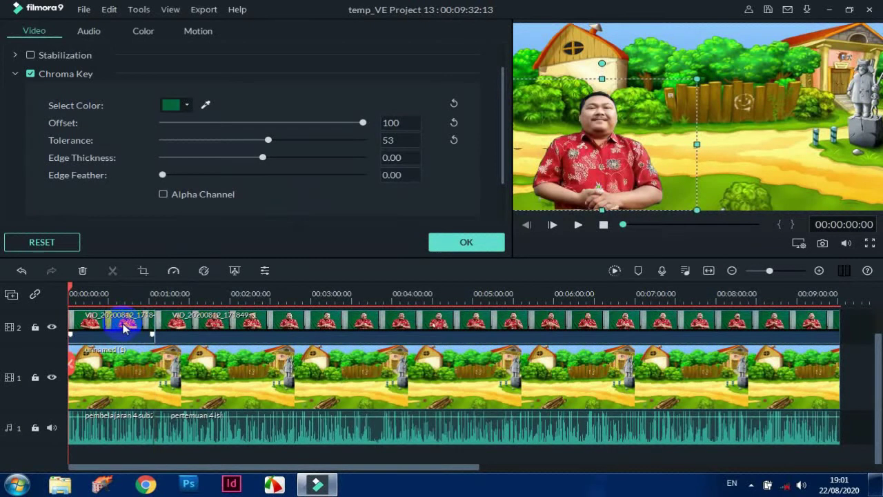
click(222, 322)
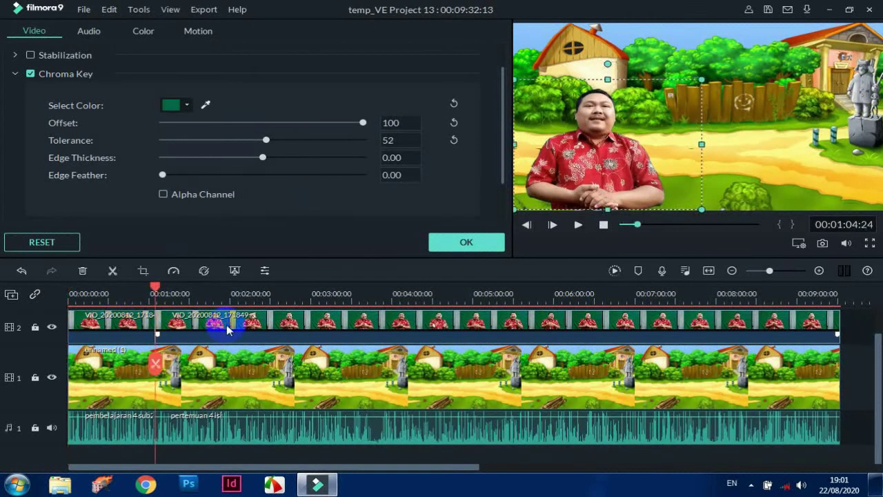
click(607, 103)
drag(701, 80, 707, 76)
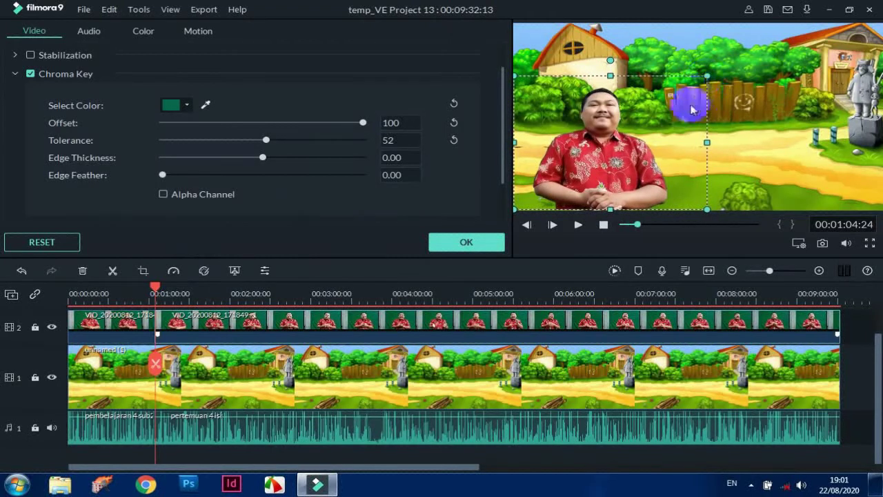
click(125, 324)
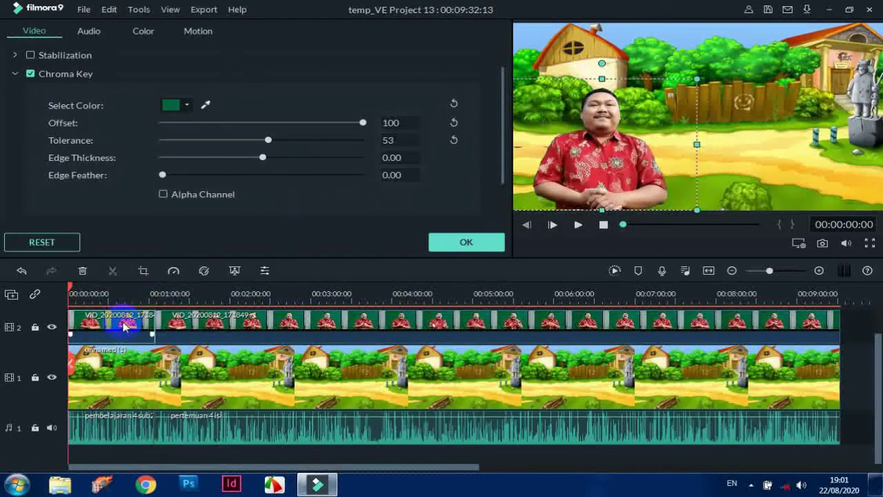
click(218, 321)
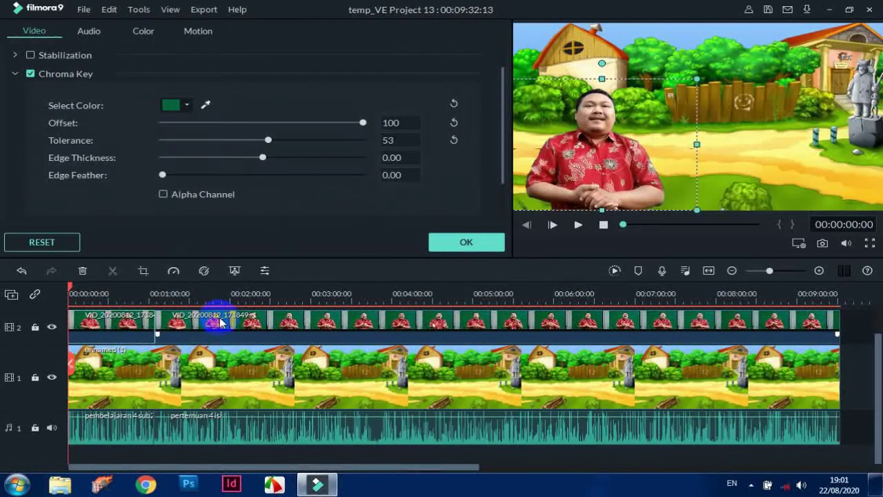
click(219, 322)
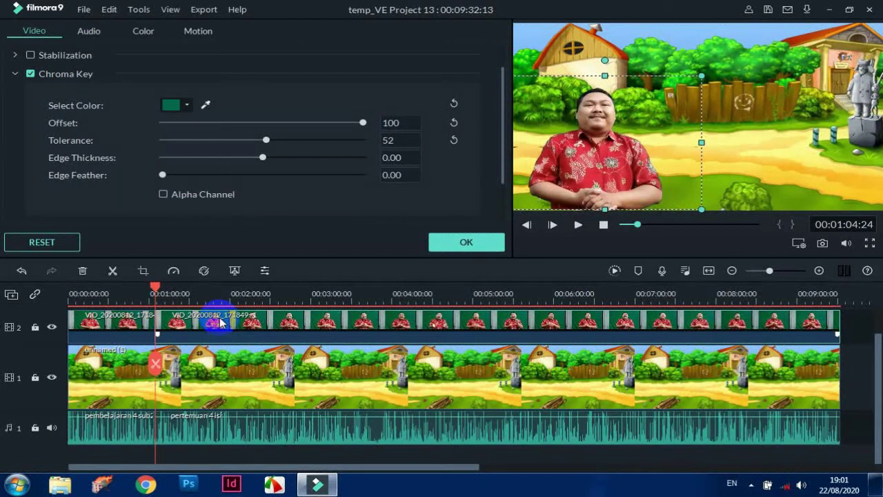
Play the composite from the start and across the join between the two clips, and close the clip settings
click(69, 297)
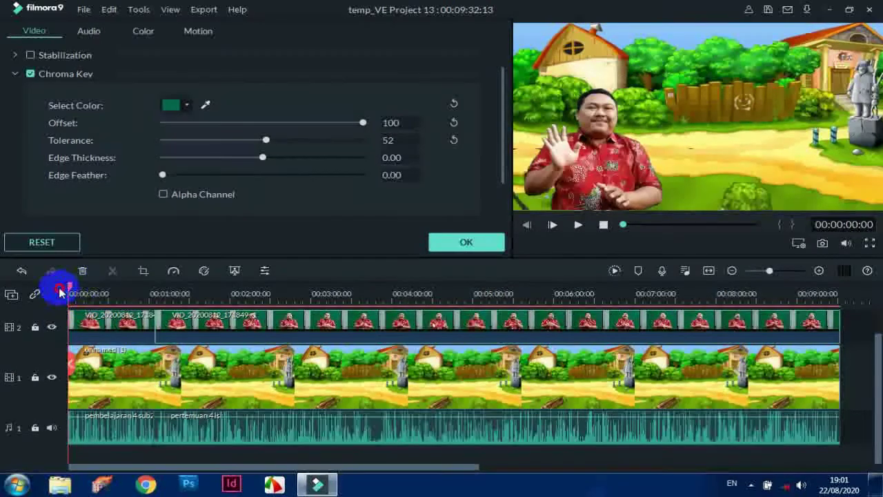
click(602, 228)
click(576, 226)
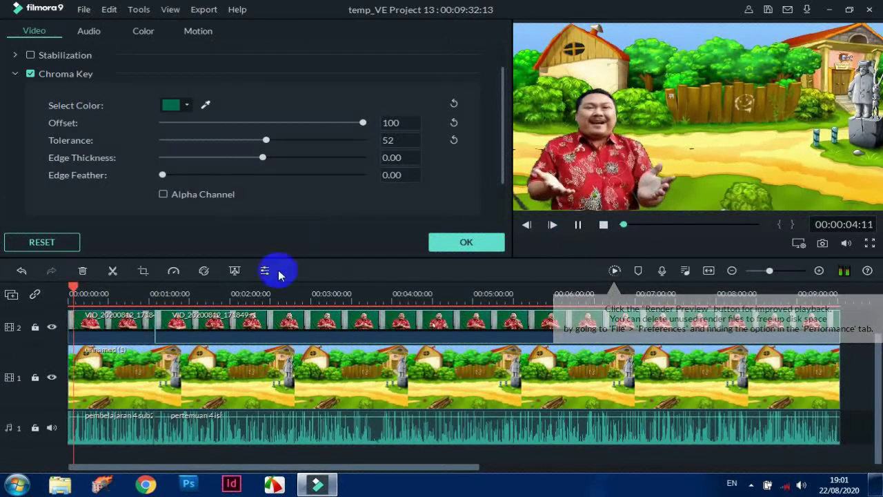
click(142, 297)
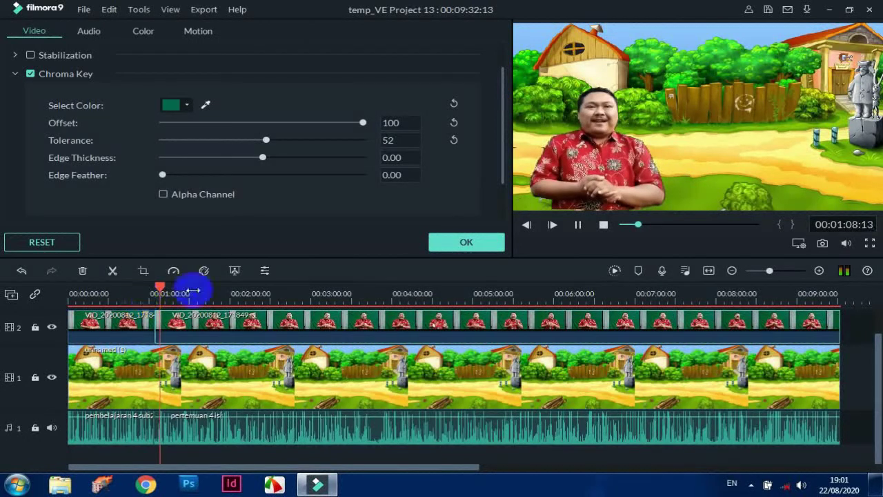
click(578, 225)
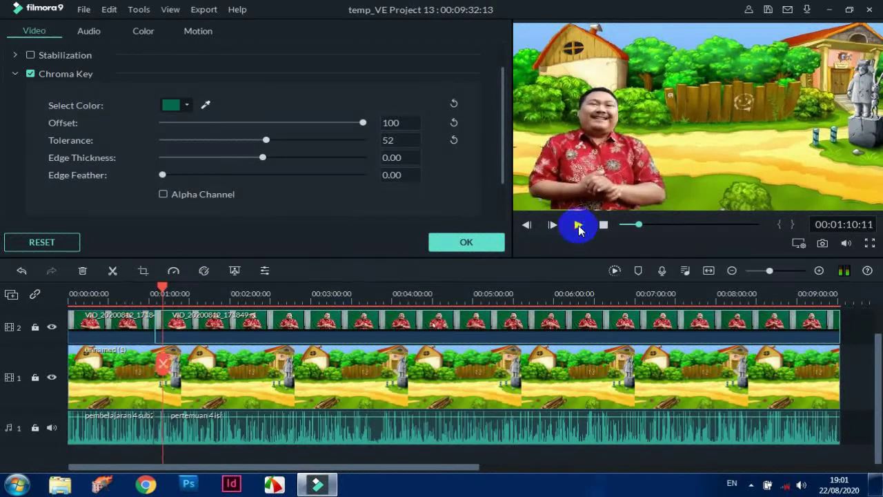
click(468, 243)
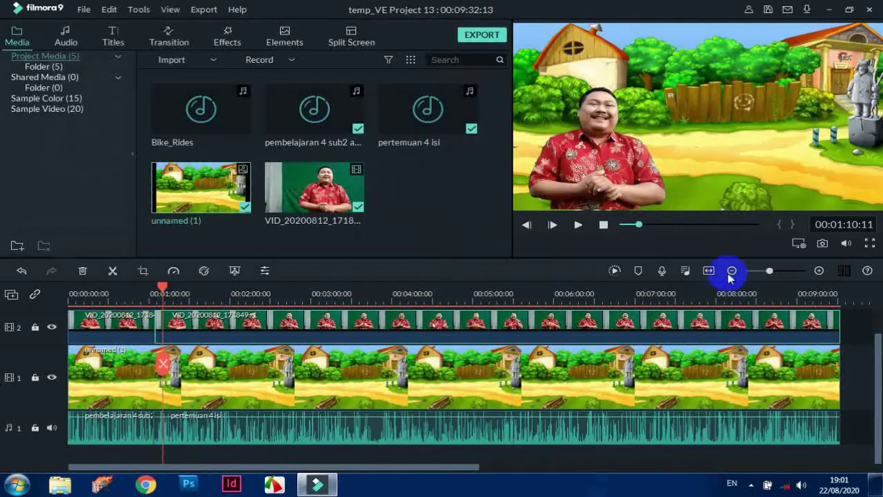
Position the playhead near the start of the timeline at 00:00:01:19
drag(879, 331, 880, 356)
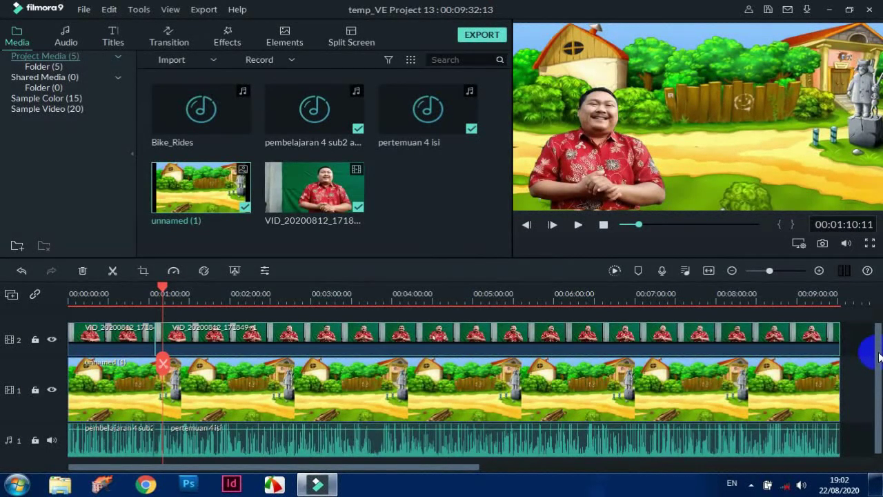
drag(879, 356, 874, 341)
click(476, 473)
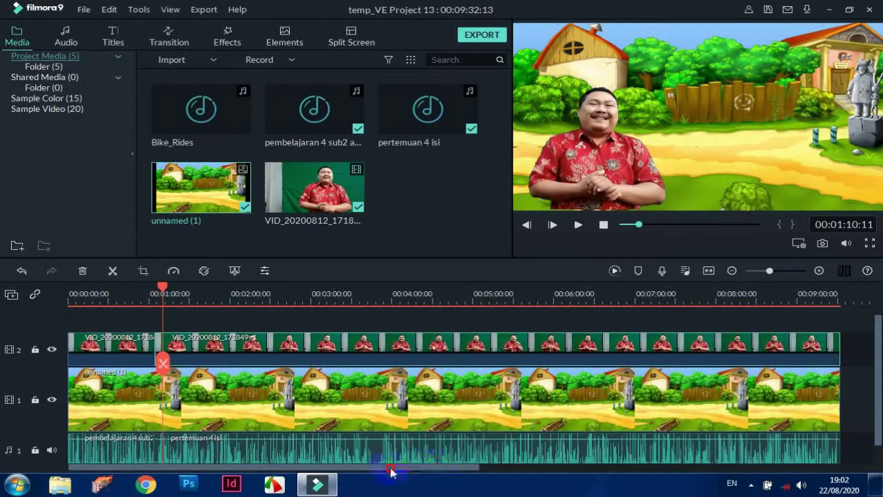
click(69, 299)
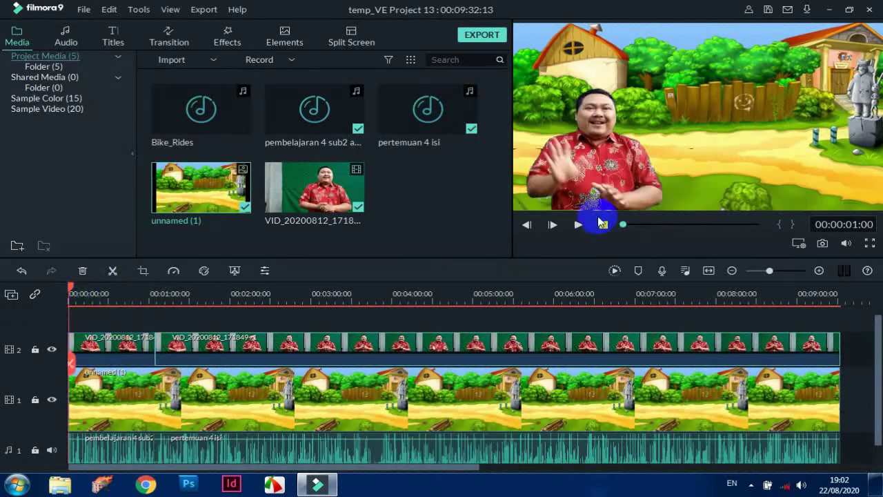
click(578, 225)
click(579, 225)
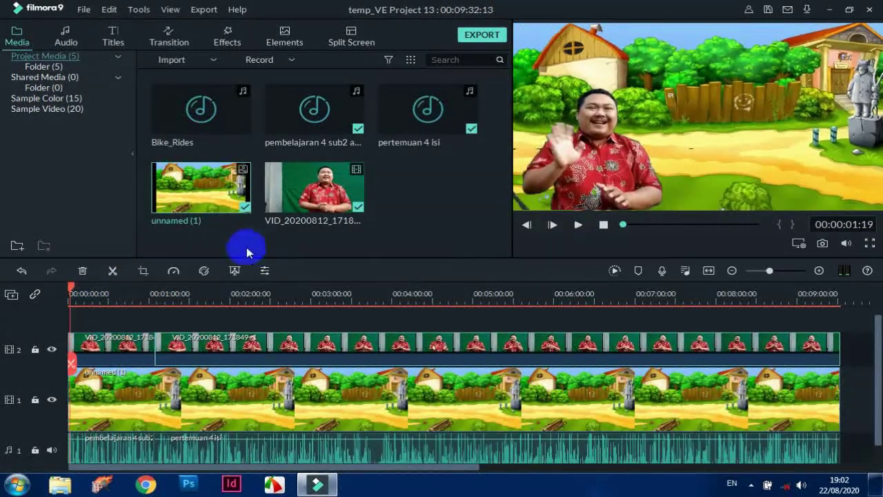
Try to add the Title 17 template above the video clips at the start of the timeline
click(181, 116)
click(120, 43)
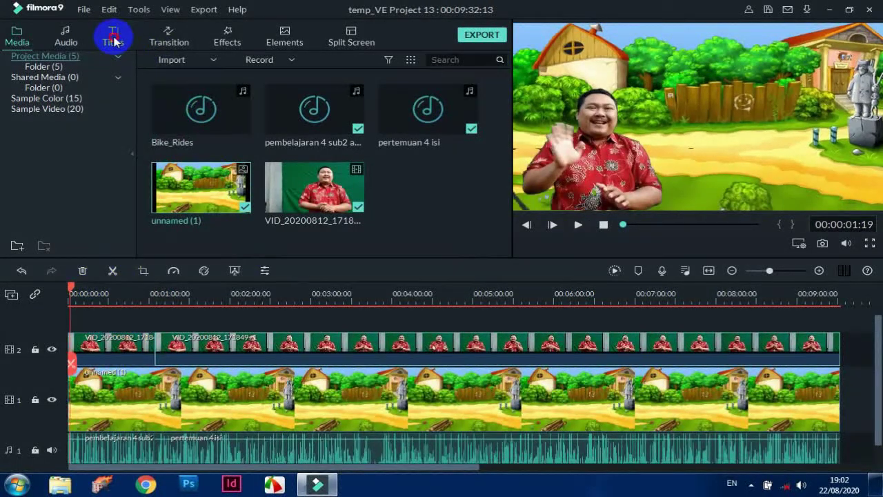
drag(508, 91, 507, 250)
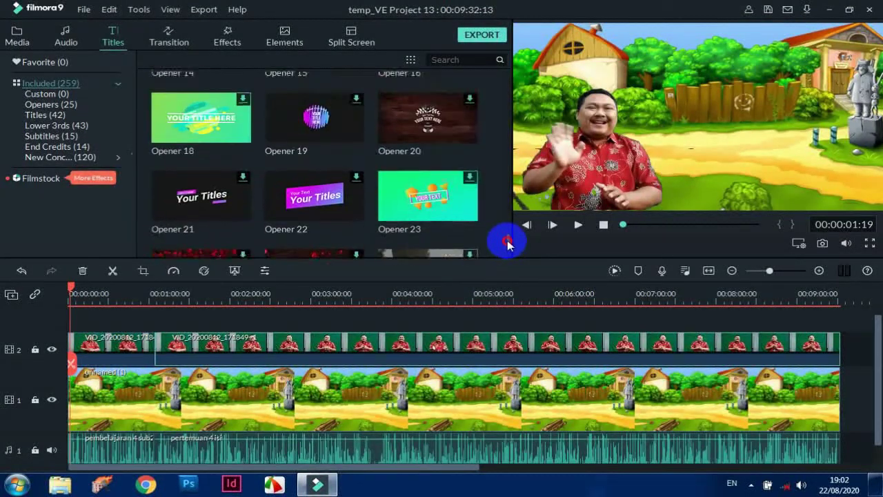
drag(509, 231, 507, 250)
click(209, 133)
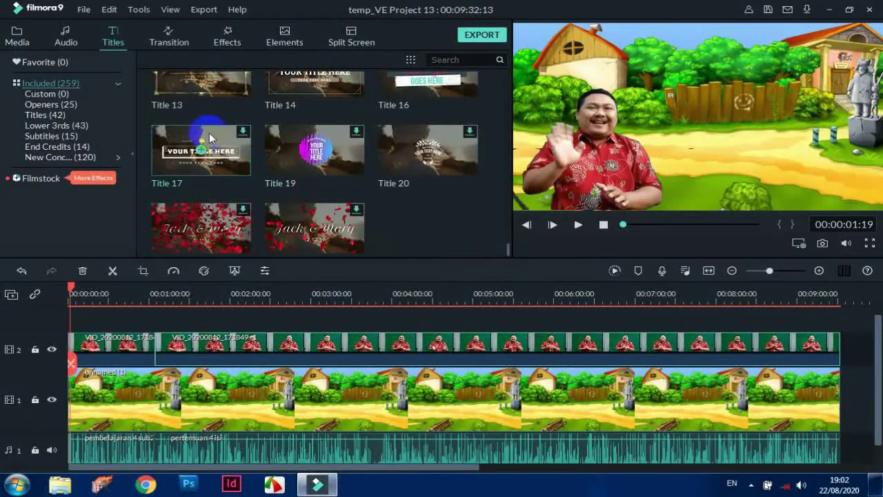
drag(224, 134, 74, 324)
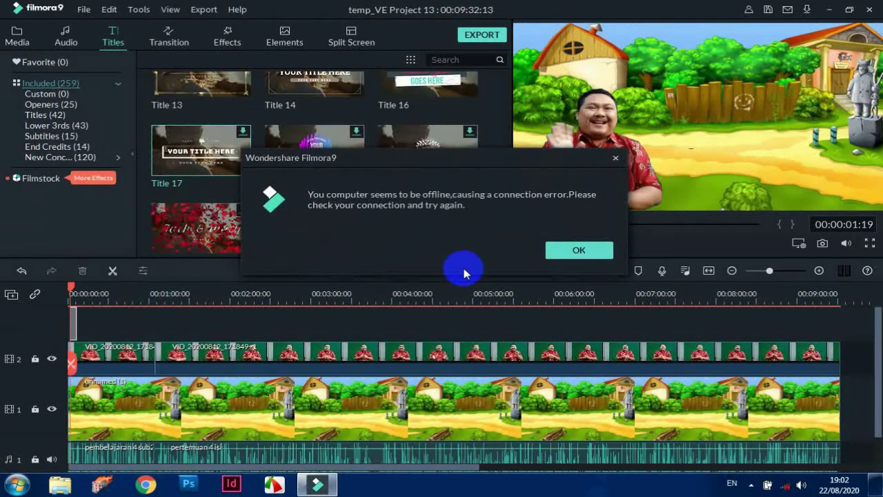
click(615, 159)
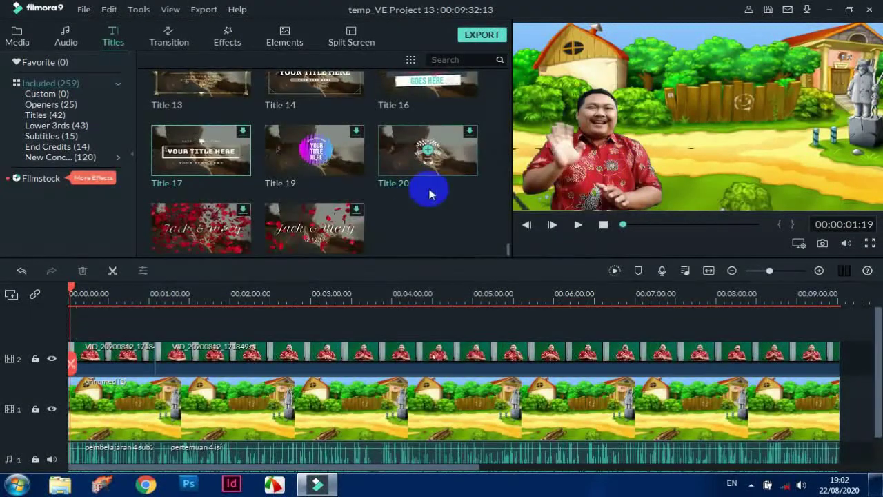
Add the Title 2 template on a new track above the video clips at the start of the timeline
drag(508, 251, 512, 213)
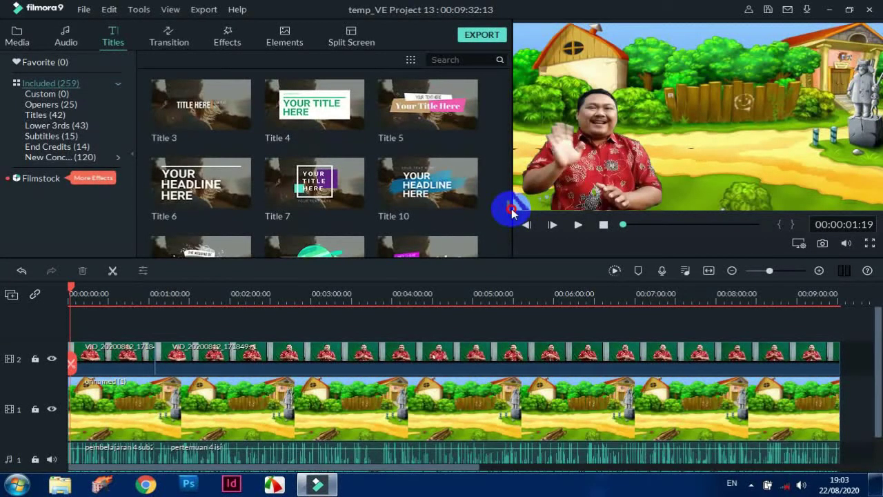
mouse_move(511, 212)
mouse_down()
mouse_move(513, 198)
mouse_move(513, 208)
mouse_up()
drag(457, 98, 74, 354)
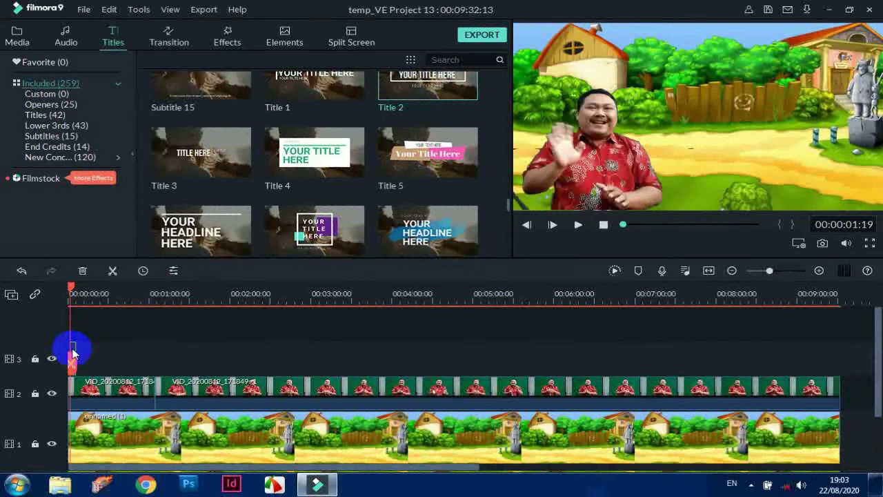
Clear the "YOUR TEXT HERE" subtitle line of the Title 2 clip
double_click(72, 353)
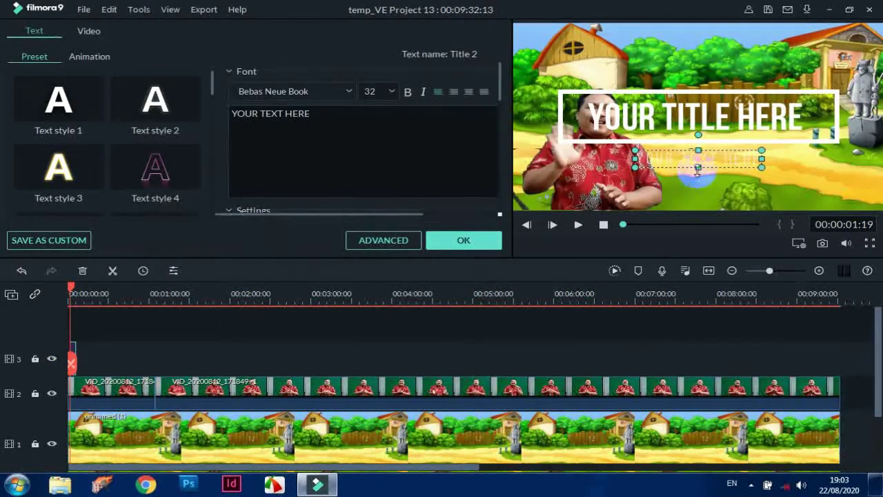
click(319, 113)
key(ctrl+a)
key(BackSpace)
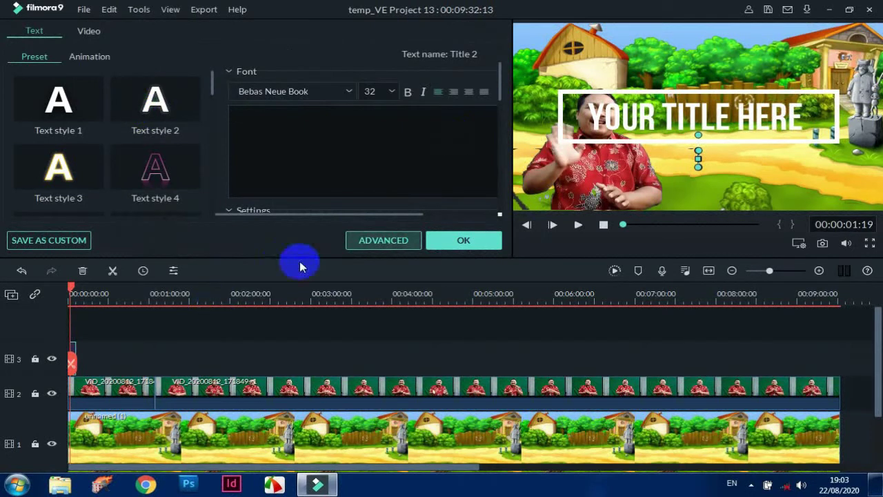
Shrink the title's white frame and move it to the upper-right area of the picture, clear of the presenter
click(708, 104)
click(584, 115)
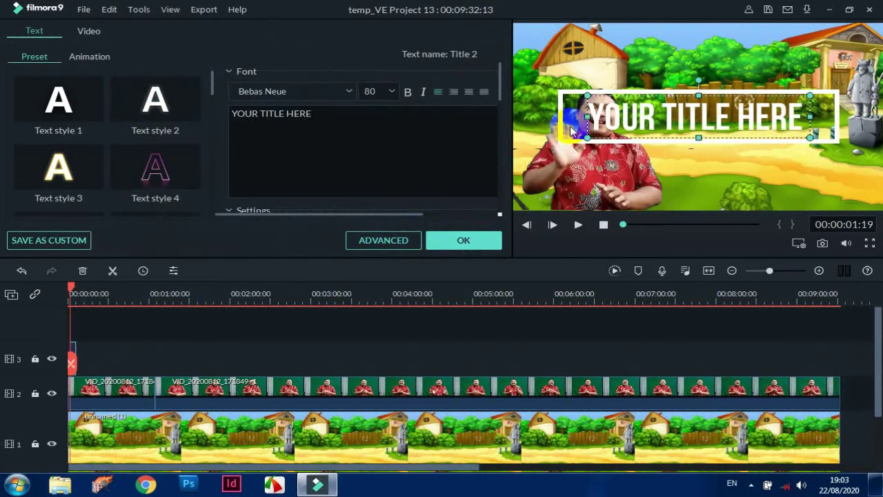
drag(672, 90, 709, 62)
drag(595, 115, 657, 104)
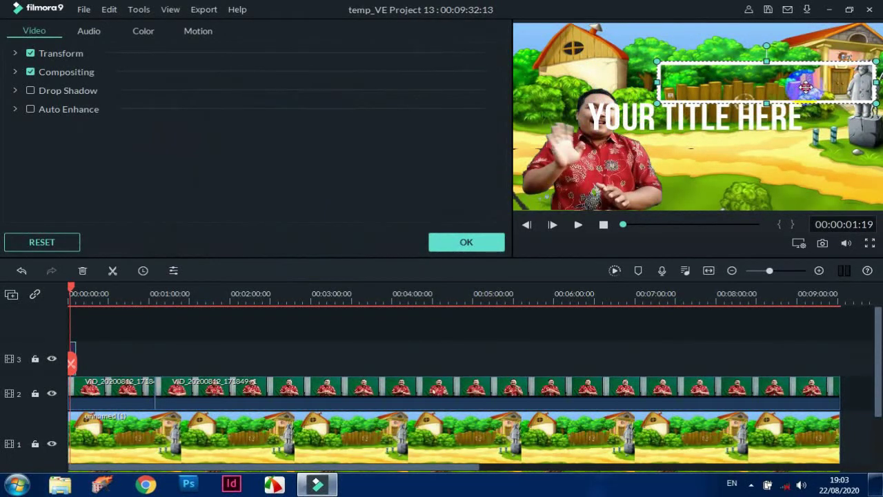
Move the main title text into the white frame and narrow its text box to fit inside
click(680, 133)
drag(678, 125, 731, 90)
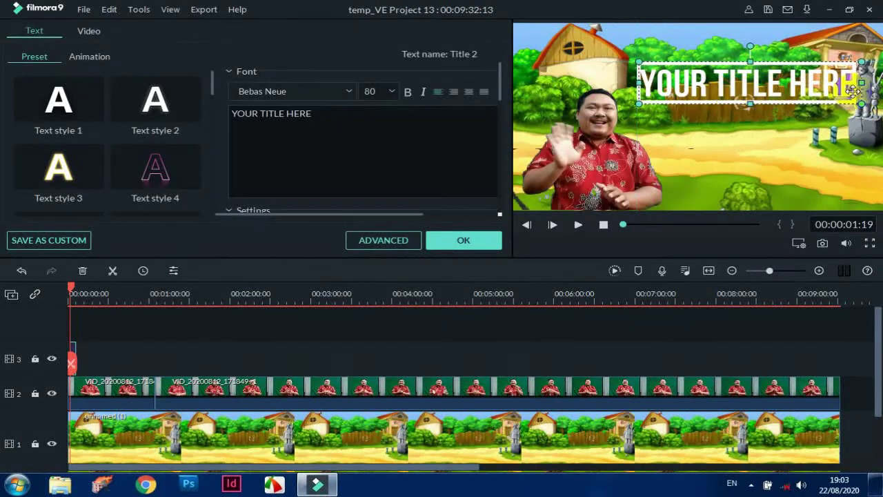
mouse_move(862, 81)
mouse_down()
mouse_move(878, 81)
mouse_move(849, 82)
mouse_up()
drag(641, 83, 645, 82)
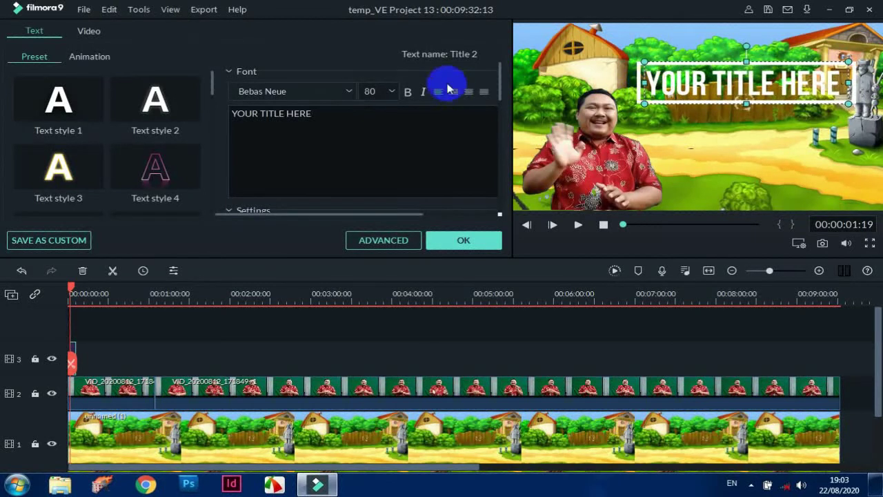
Centre-align the main title text and replace it with "HALO ANAKKELAS I"
click(469, 94)
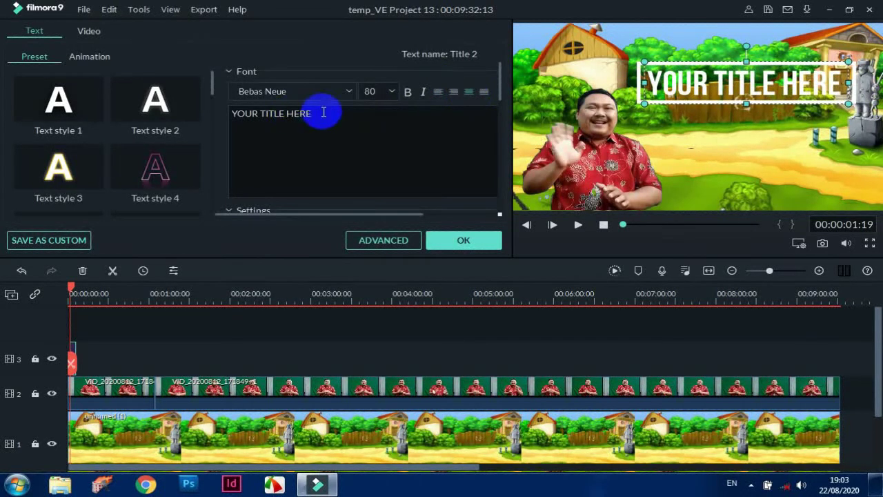
drag(318, 114, 216, 115)
text(HAL)
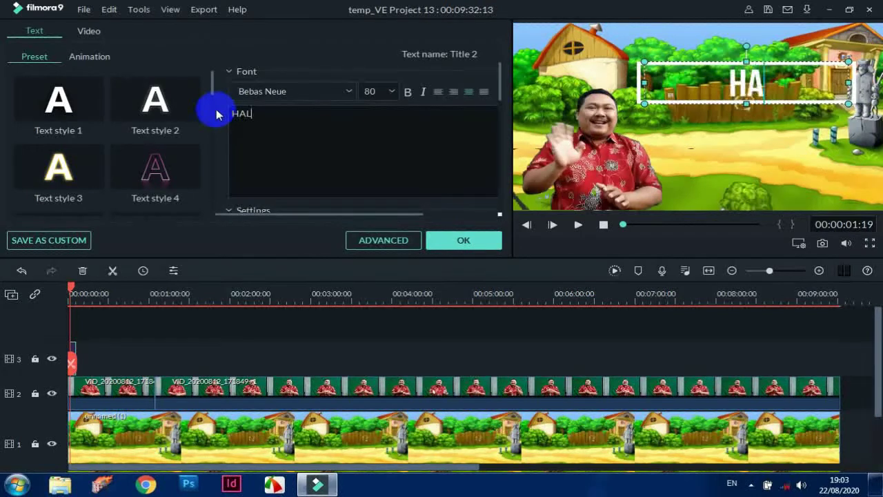
text(O ANAKKELAS I)
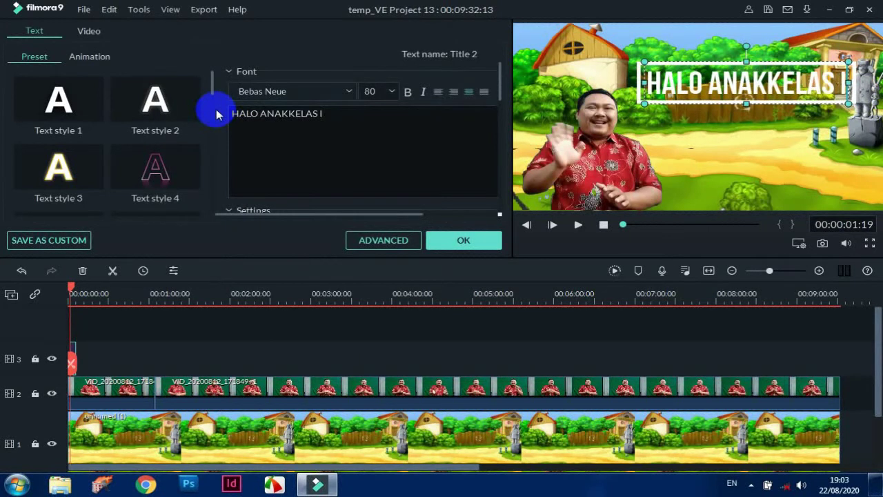
Complete the main title text as "HALO ANAKKELAS IV" and set its text colour to dark red, trying black first
text(V)
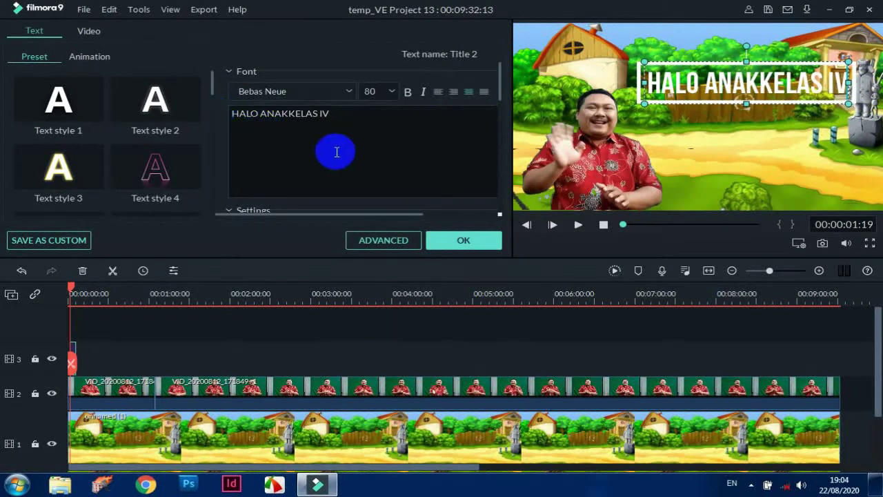
scroll(499, 93, down, 3)
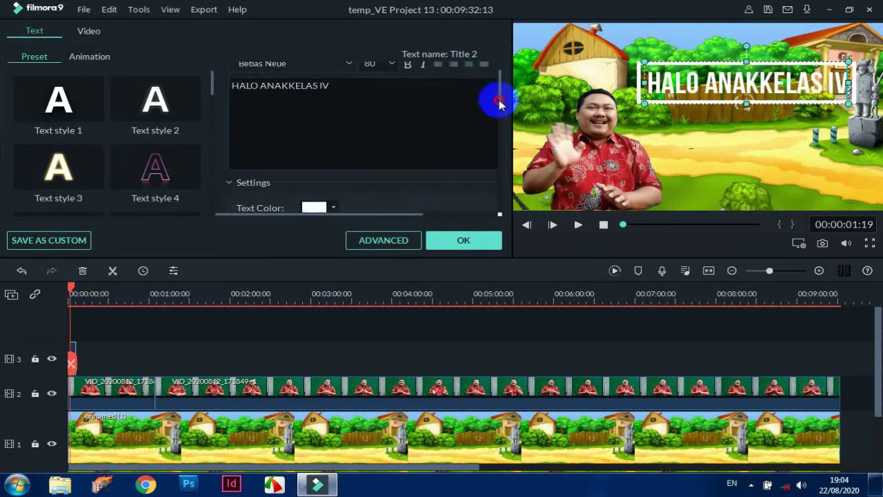
click(334, 164)
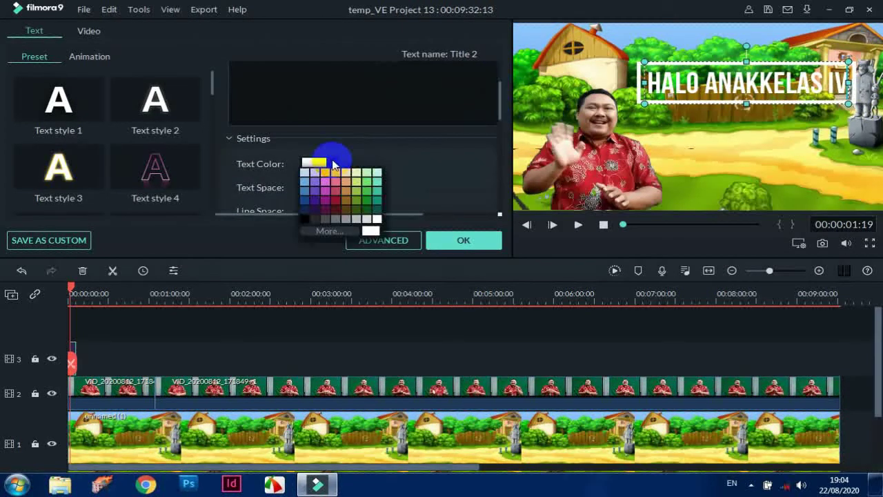
click(305, 221)
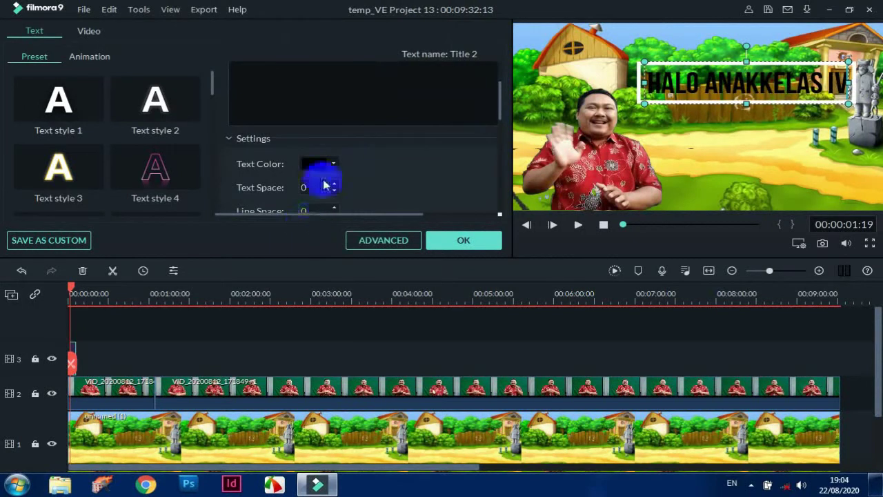
click(333, 166)
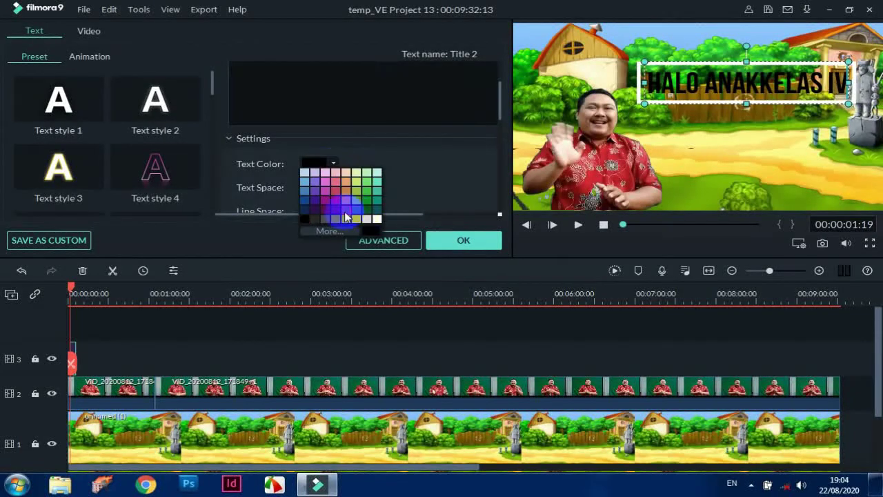
click(335, 208)
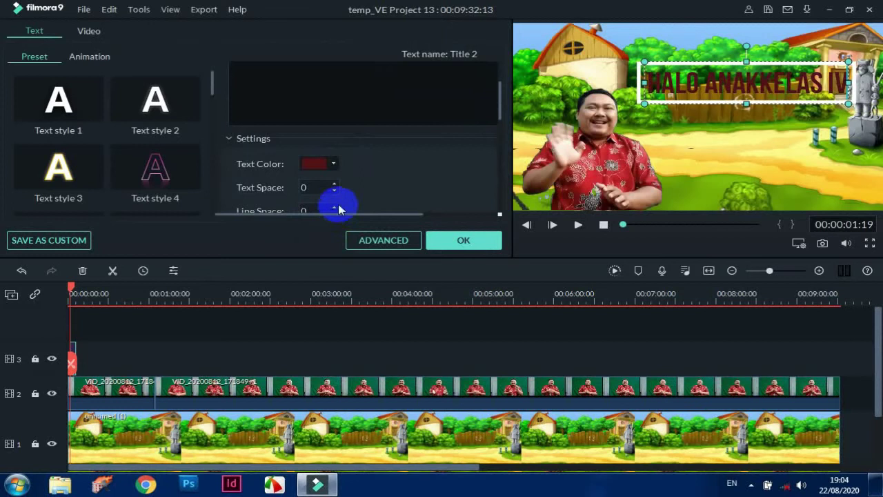
Set the title text's blending mode to Color Dodge
drag(502, 103, 505, 204)
click(452, 150)
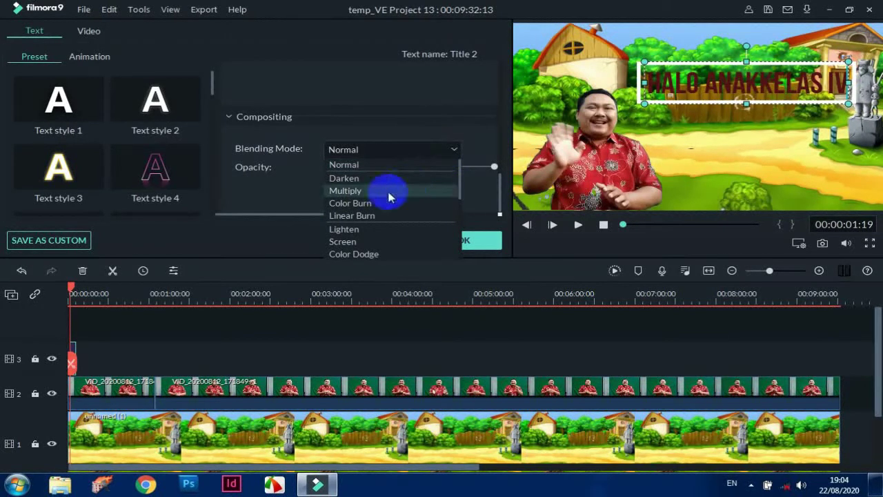
click(361, 253)
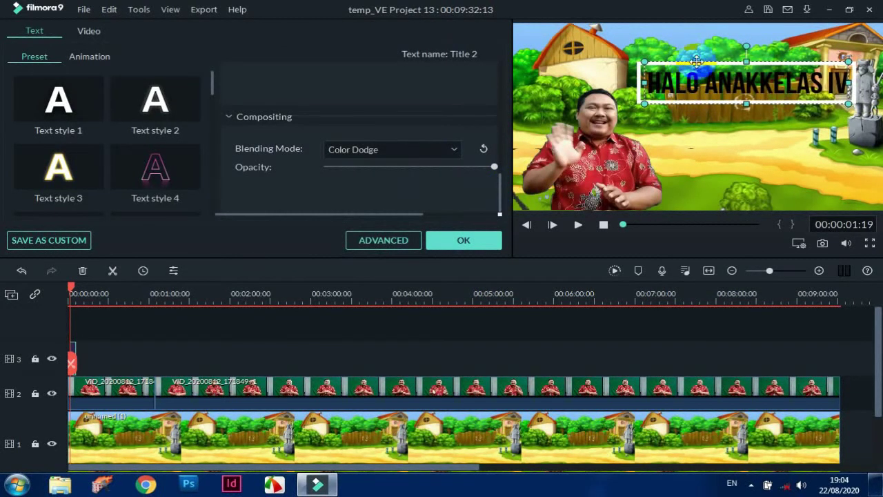
Move the title text down beside the presenter's chest and shrink it slightly, clear of the white frame
click(714, 107)
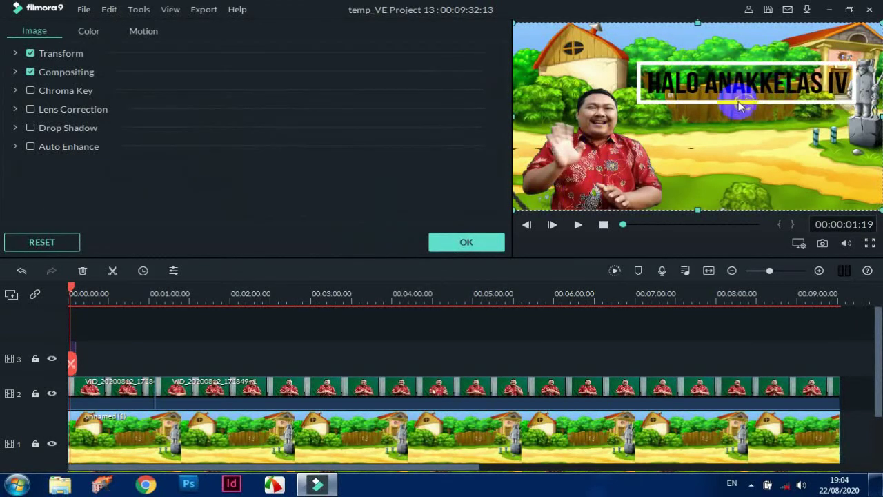
click(736, 103)
drag(732, 101, 743, 167)
drag(853, 169, 824, 165)
drag(761, 148, 764, 161)
Shrink the white frame, move it down onto the title text, and adjust both so the frame encloses "HALO ANAKKELAS IV"
click(724, 72)
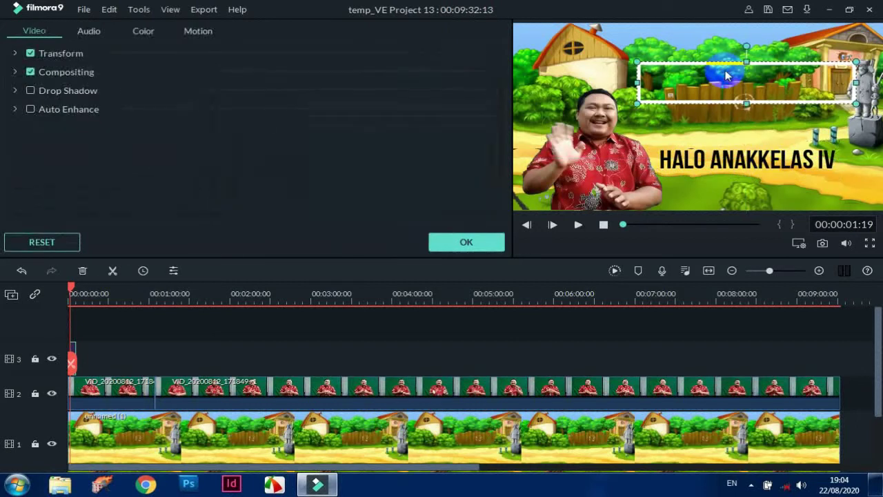
drag(637, 105, 704, 154)
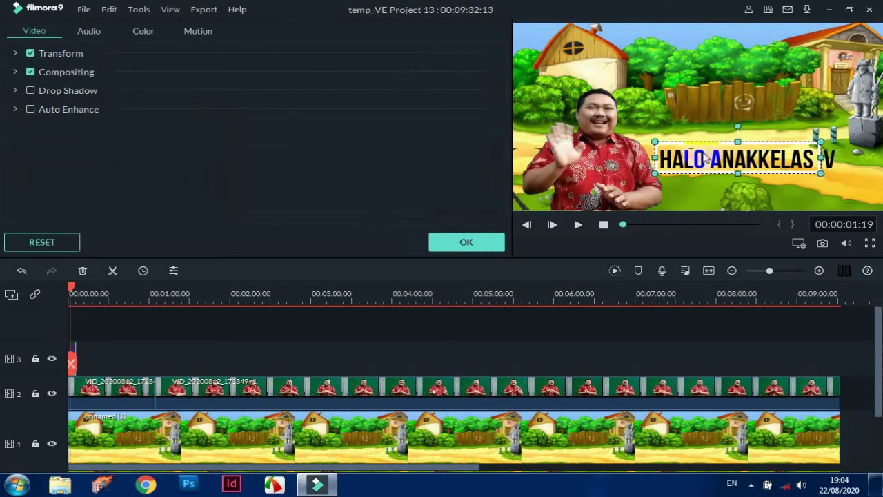
mouse_move(837, 157)
mouse_down()
mouse_move(847, 157)
mouse_move(839, 158)
mouse_up()
double_click(836, 158)
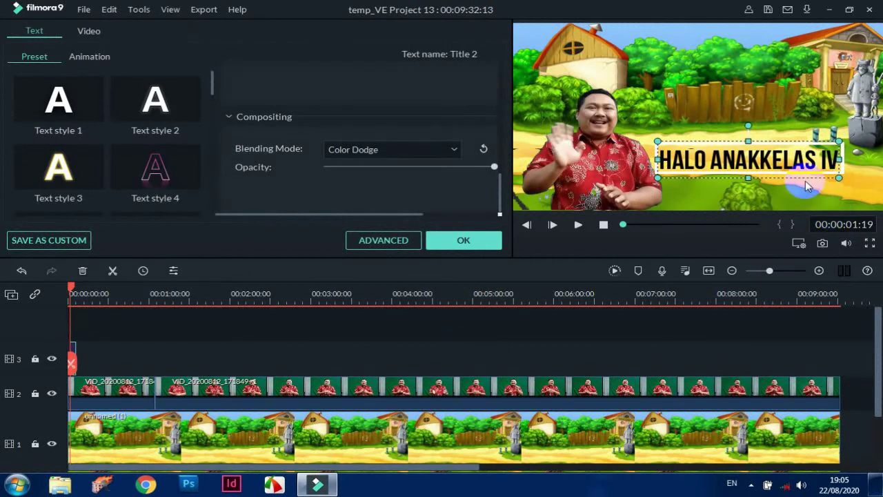
click(722, 83)
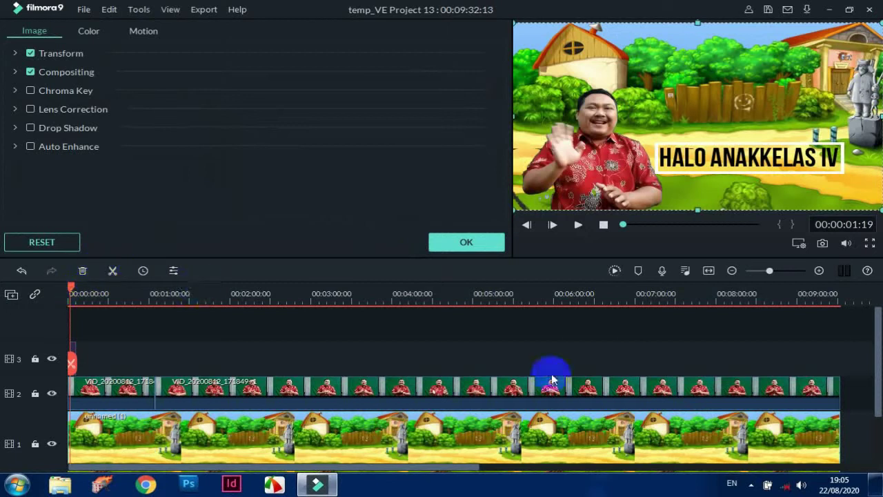
Enlarge the timeline scale around the Title 2 clip and play back the opening seconds to check the title beside the presenter
click(819, 271)
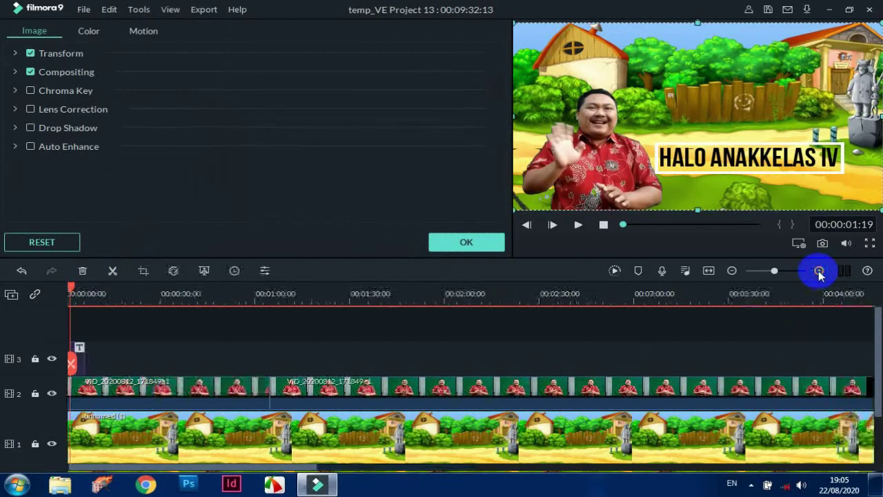
click(819, 271)
click(819, 271)
click(819, 271)
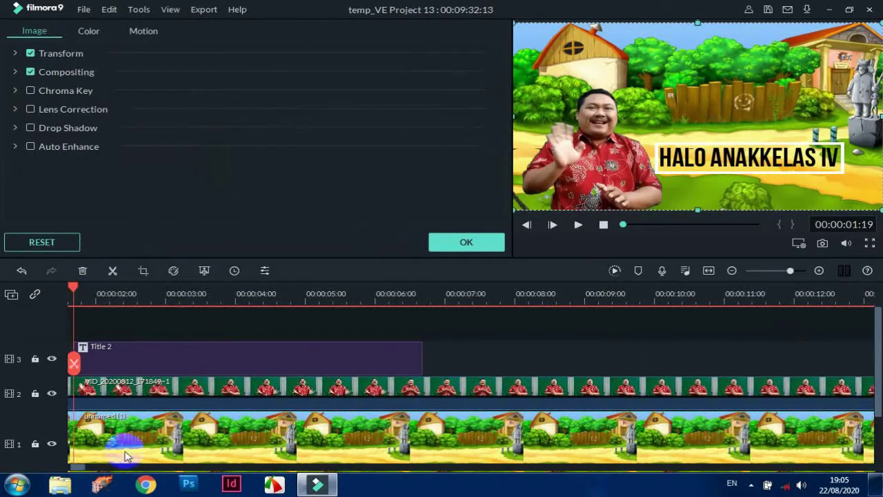
click(732, 271)
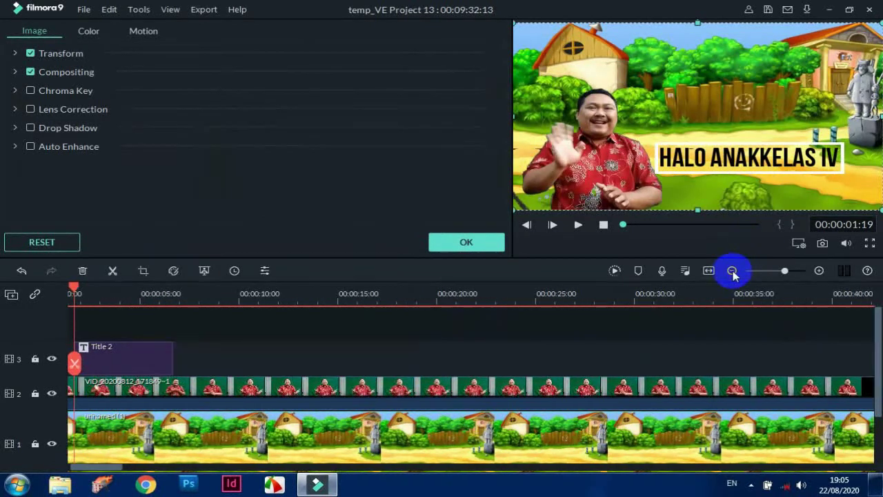
mouse_move(785, 271)
mouse_down()
mouse_move(751, 272)
mouse_move(783, 281)
mouse_up()
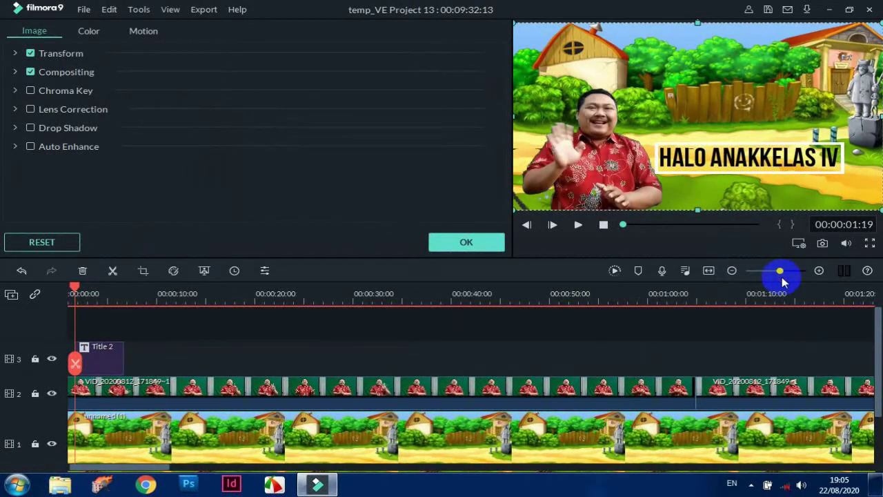
click(578, 227)
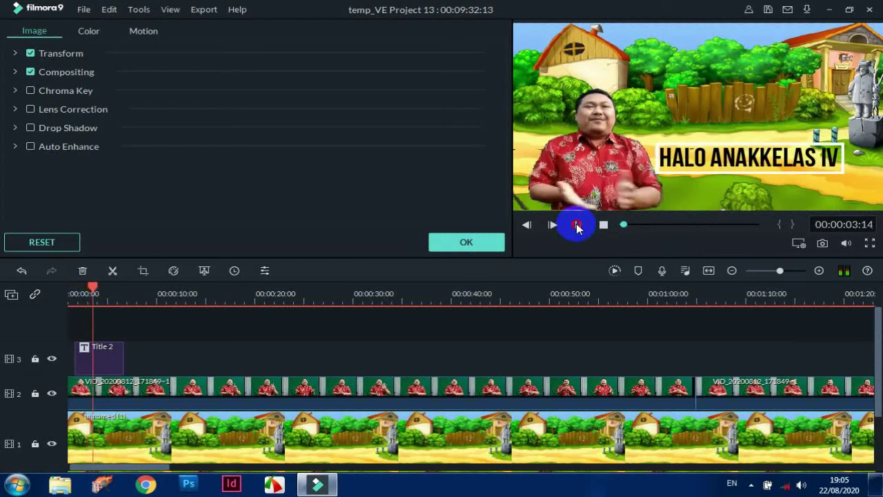
click(579, 227)
click(578, 227)
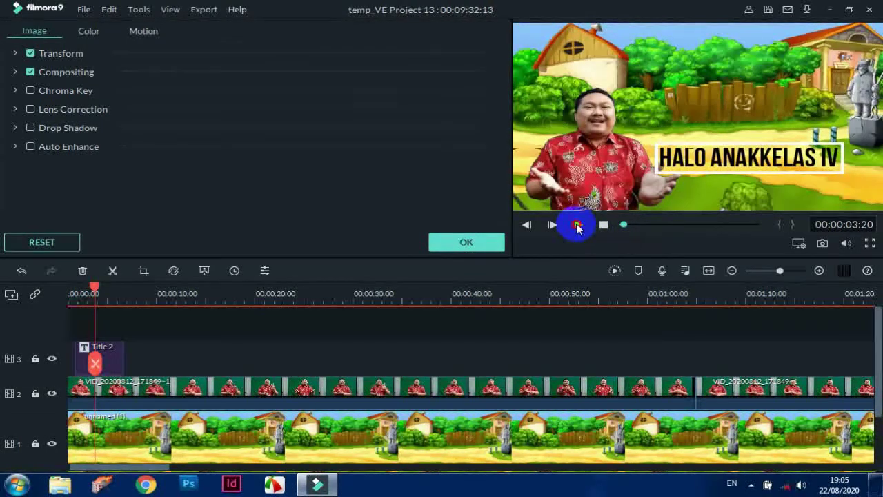
click(579, 226)
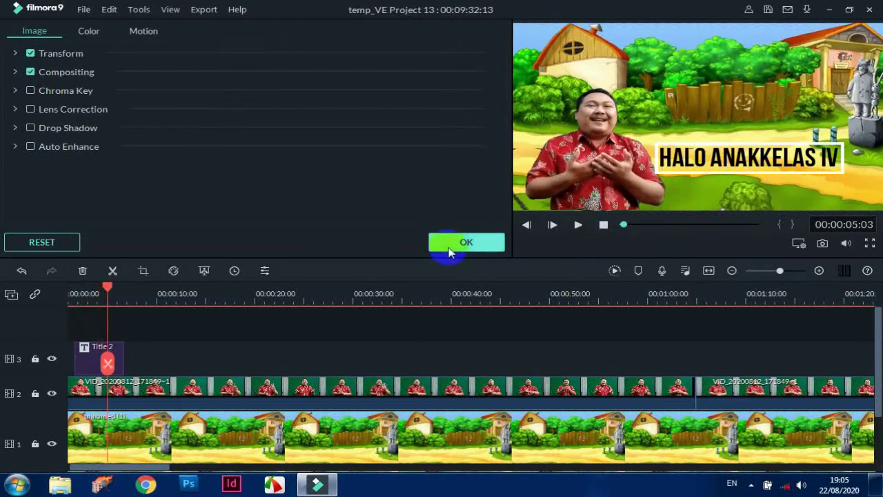
Move the playhead back to 00:00:03:24 within the Title 2 clip and close the background image's settings
click(110, 286)
drag(107, 286, 98, 286)
click(469, 245)
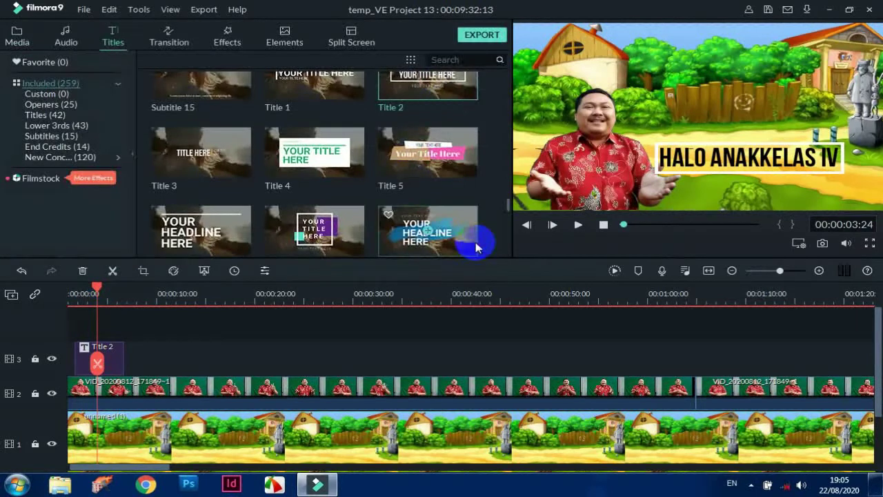
Add the New LowerThirds 13 title at the playhead on a new track above Title 2 and open its text for editing
scroll(509, 204, up, 5)
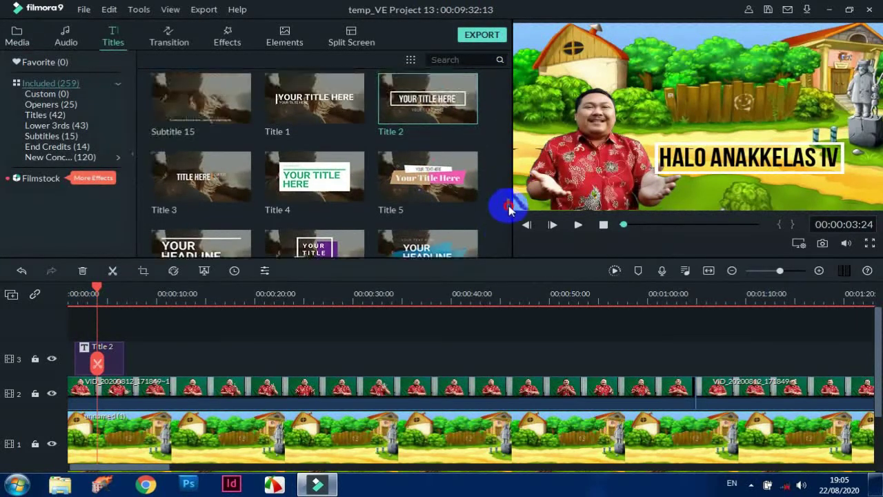
scroll(508, 200, up, 10)
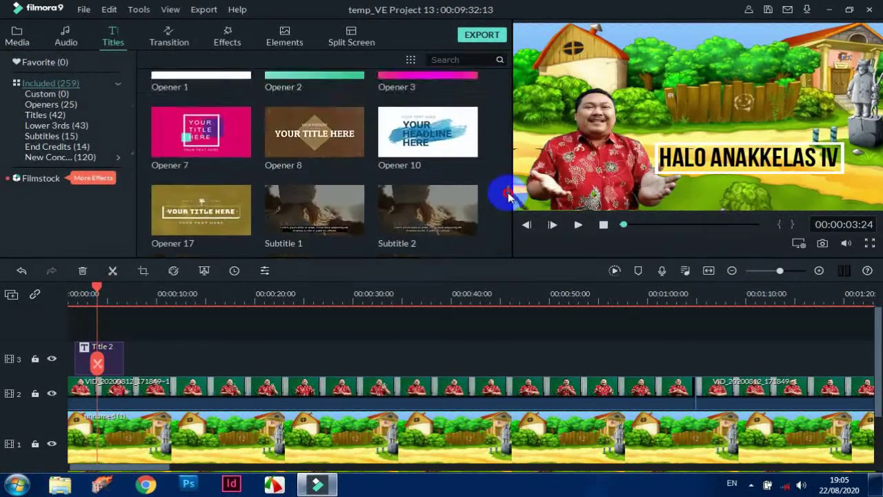
scroll(508, 192, up, 1)
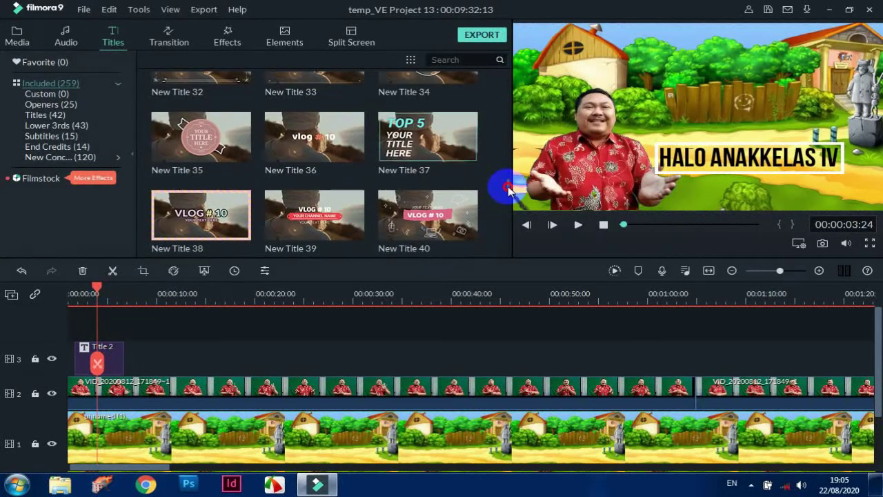
scroll(509, 187, up, 8)
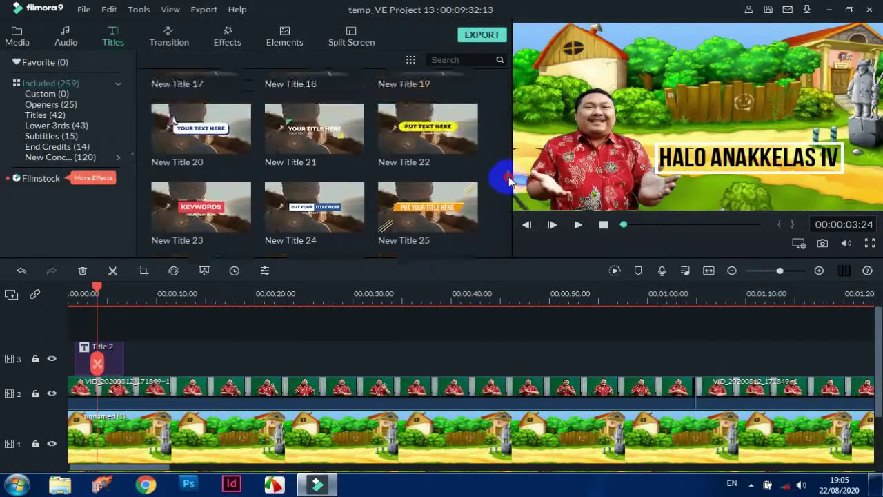
scroll(508, 178, up, 4)
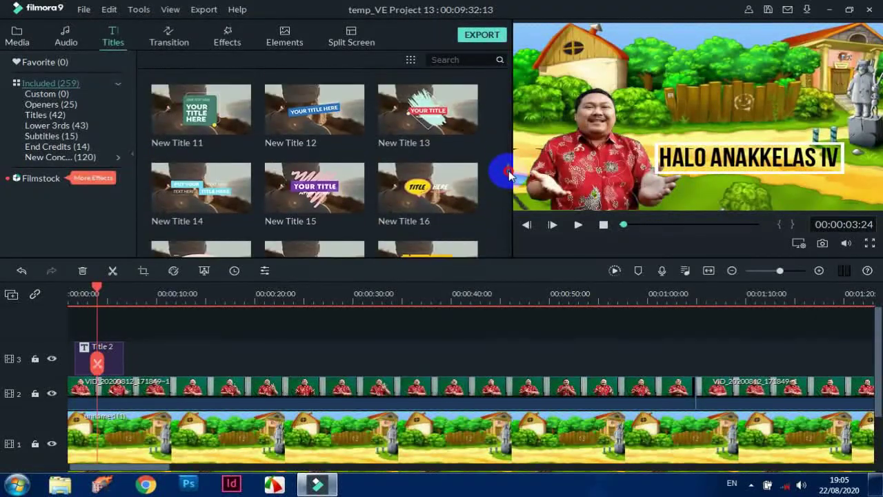
scroll(508, 173, up, 6)
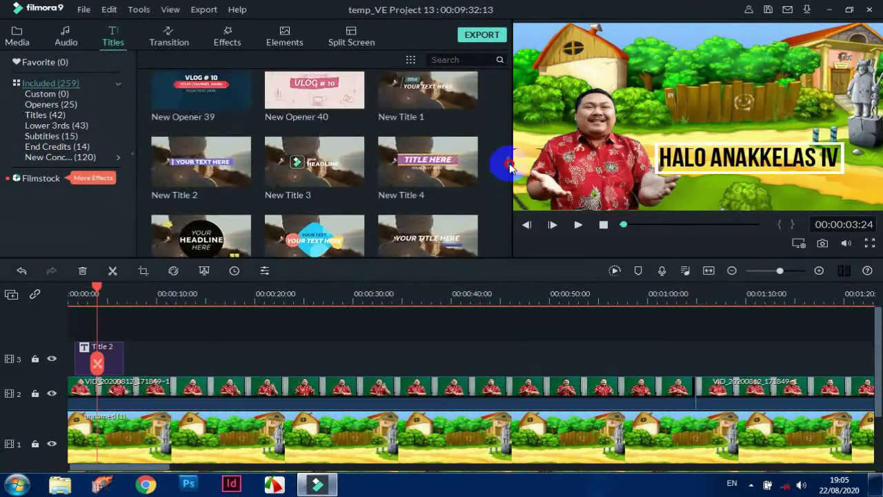
scroll(509, 165, up, 1)
scroll(509, 164, up, 10)
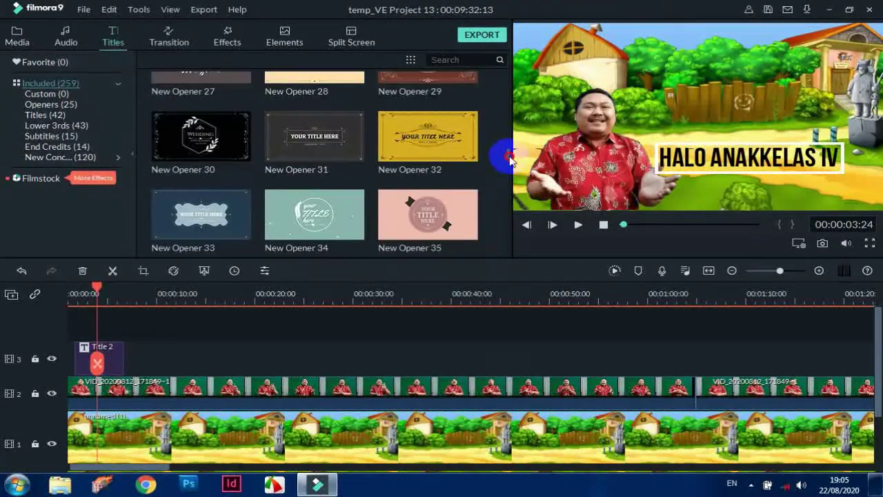
scroll(511, 149, up, 8)
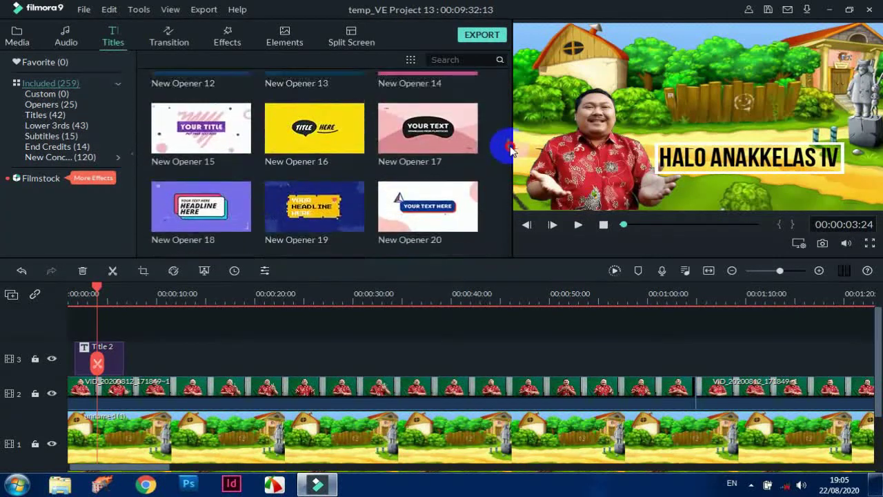
scroll(511, 144, up, 2)
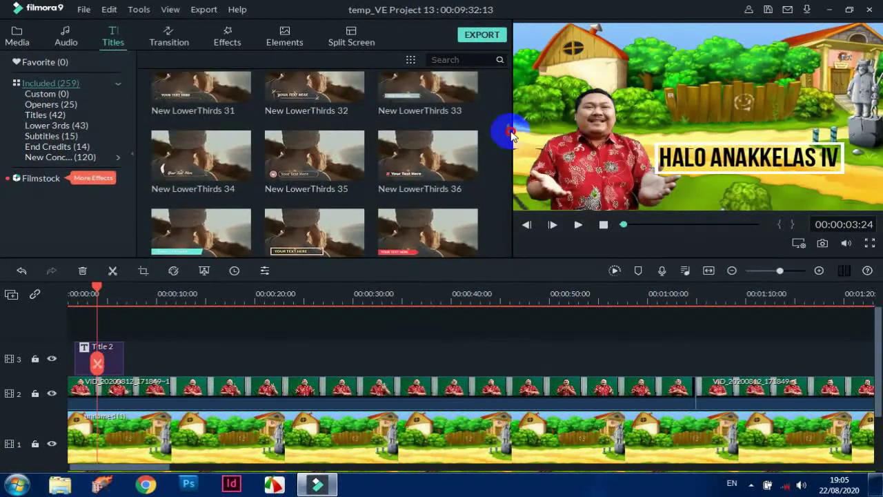
scroll(511, 133, up, 6)
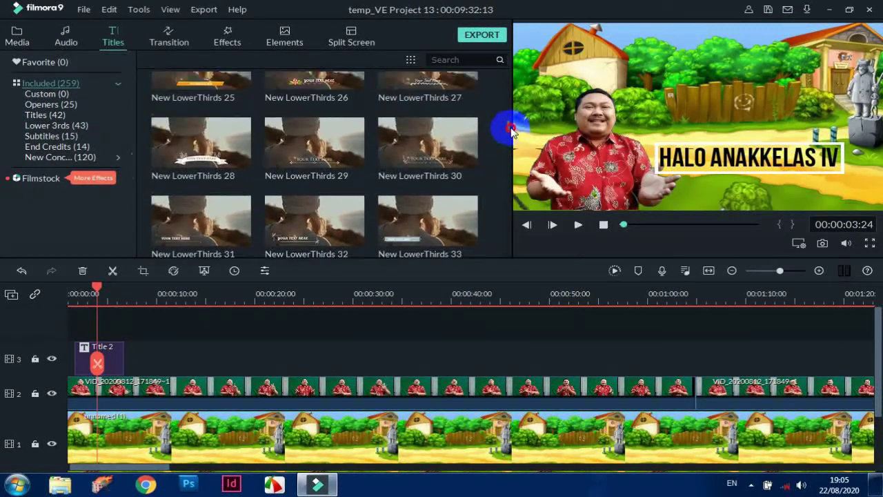
scroll(511, 128, up, 4)
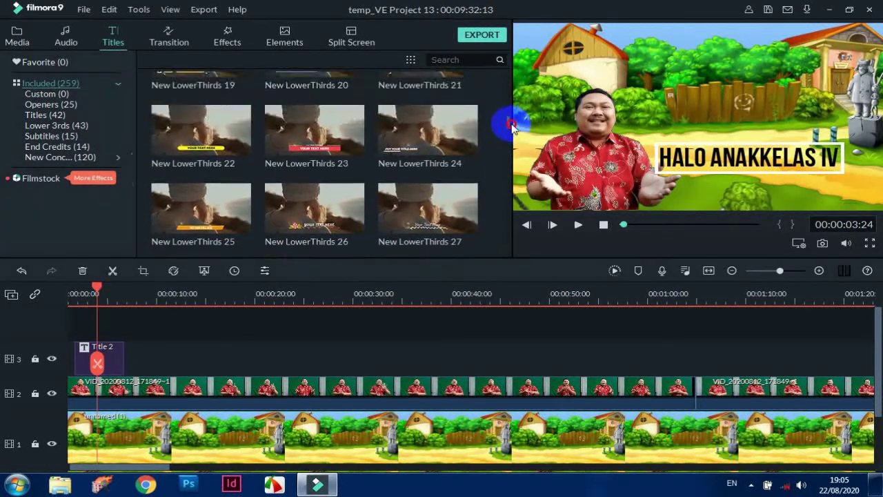
scroll(512, 126, up, 1)
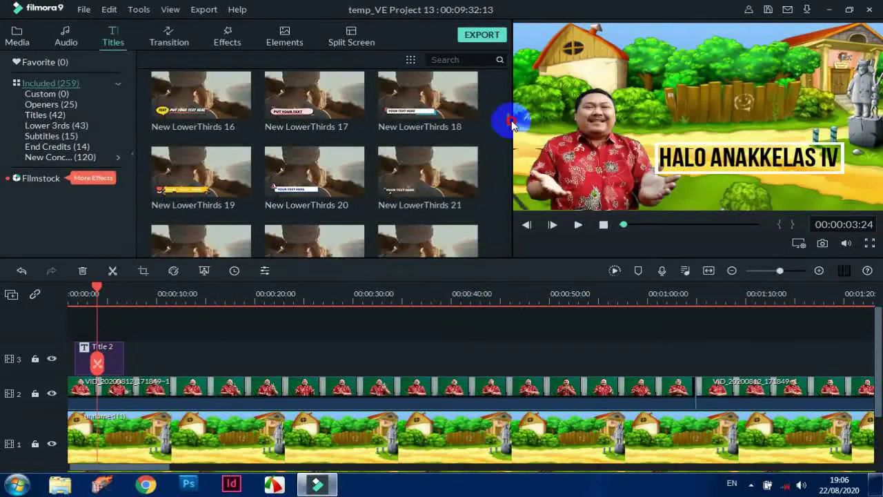
scroll(512, 124, up, 3)
drag(235, 93, 122, 359)
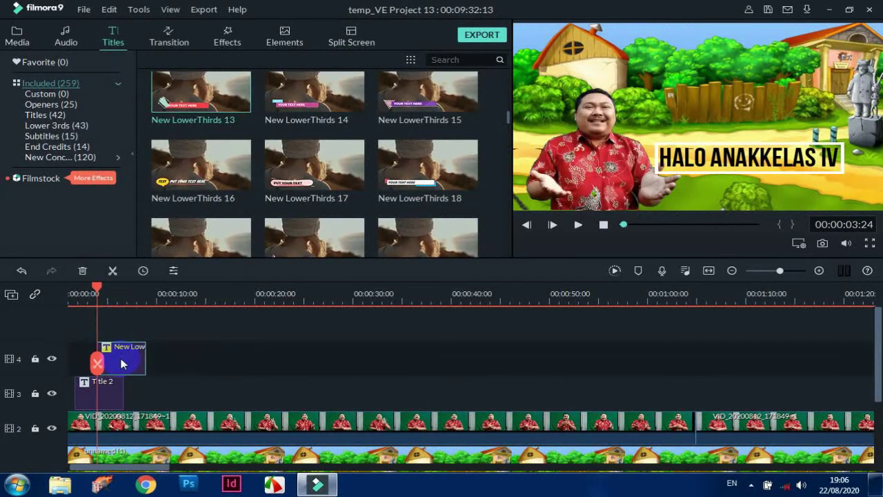
double_click(121, 364)
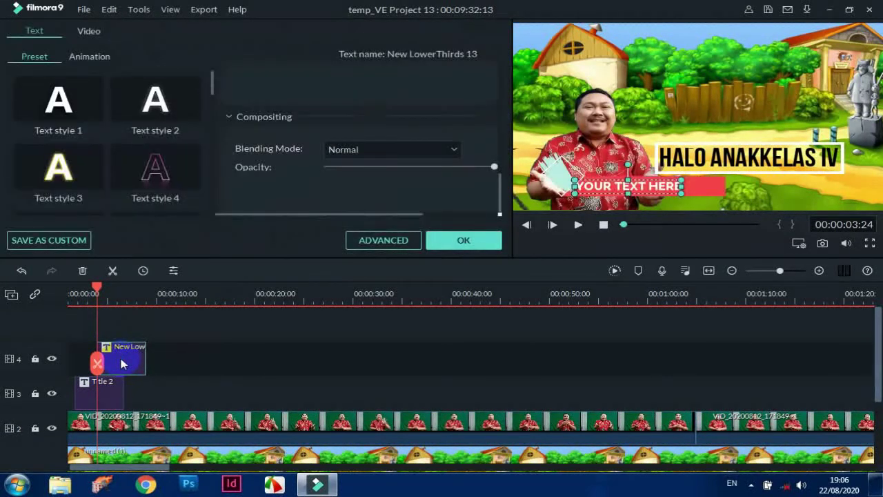
Move the lower third's red banner and its YOUR TEXT HERE line to the right, below the HALO ANAKKELAS IV title
click(699, 189)
drag(699, 184, 772, 198)
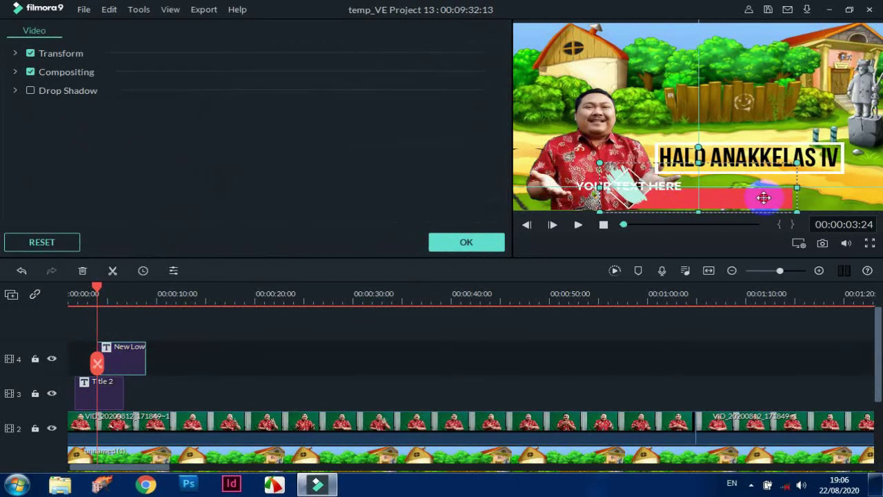
click(624, 186)
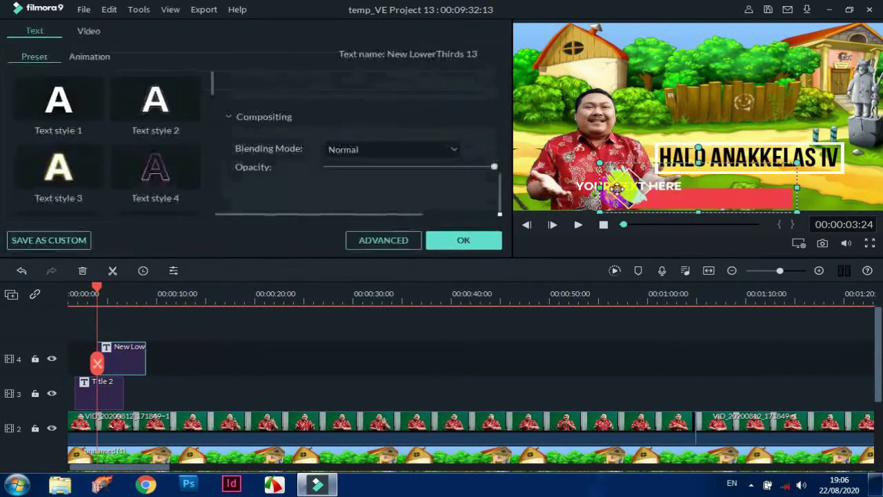
drag(624, 188, 695, 196)
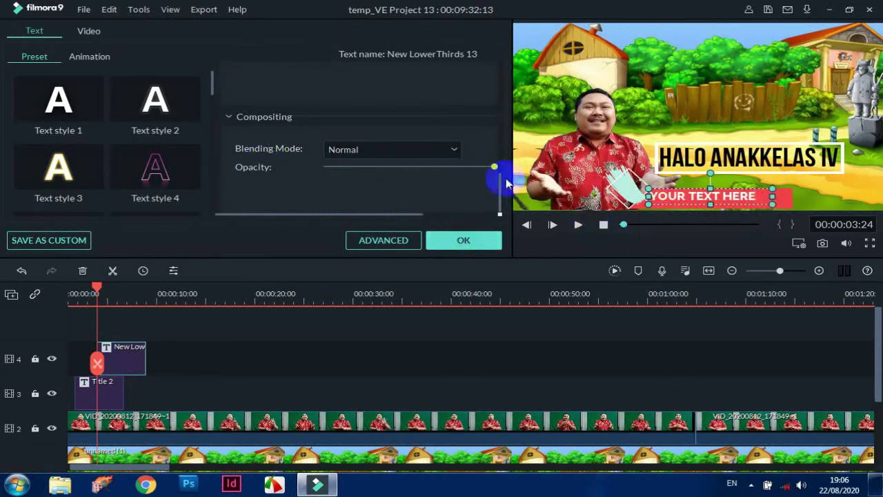
Replace the lower third's YOUR TEXT HERE placeholder with the presenter's name
drag(499, 196, 496, 86)
drag(322, 108, 224, 105)
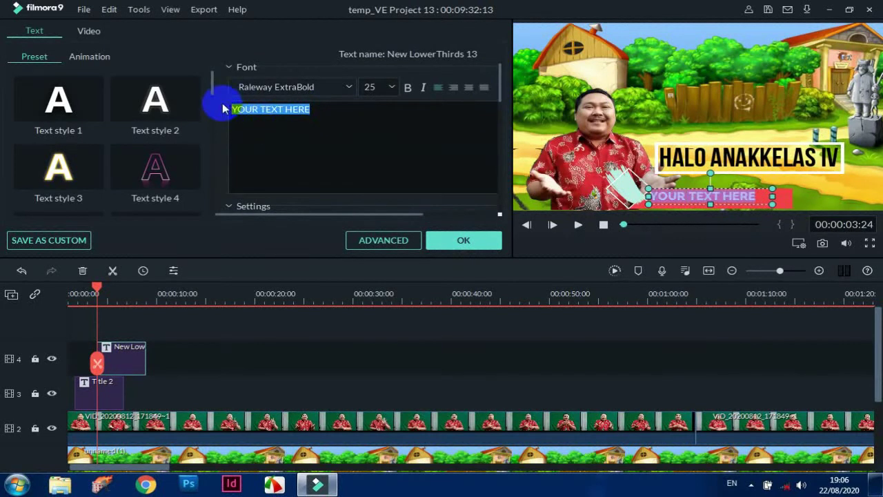
text(PAK IRWAN)
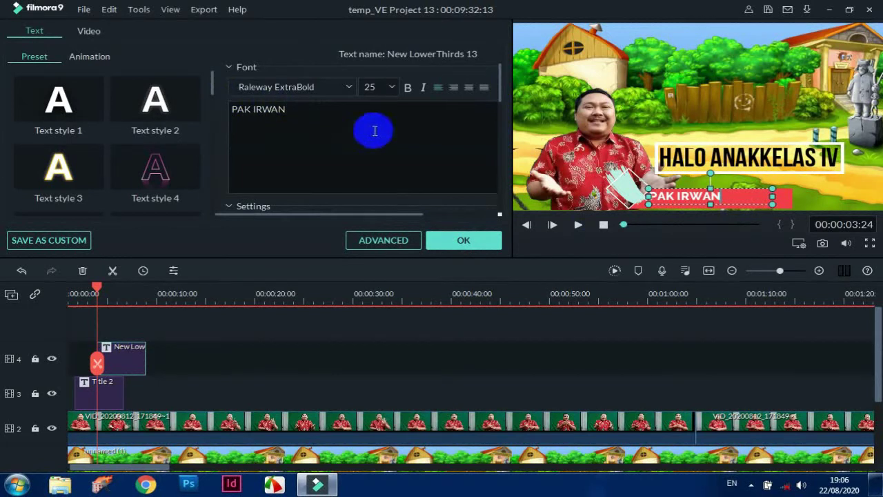
Narrow the lower third's red banner to fit the presenter's name and shift the name slightly left and down inside it
click(785, 199)
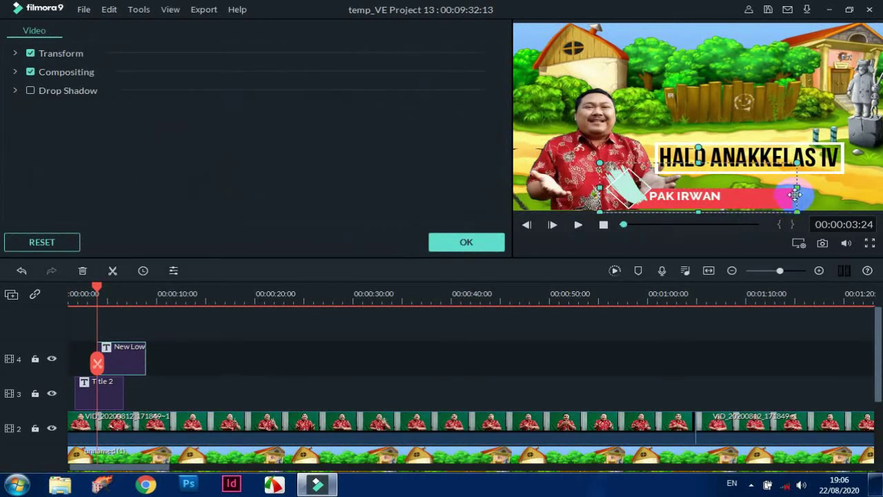
drag(794, 186, 743, 190)
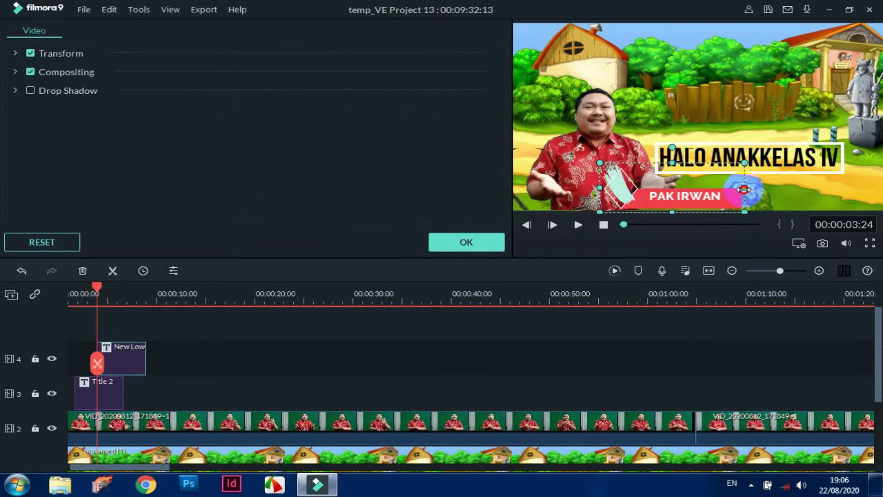
click(729, 195)
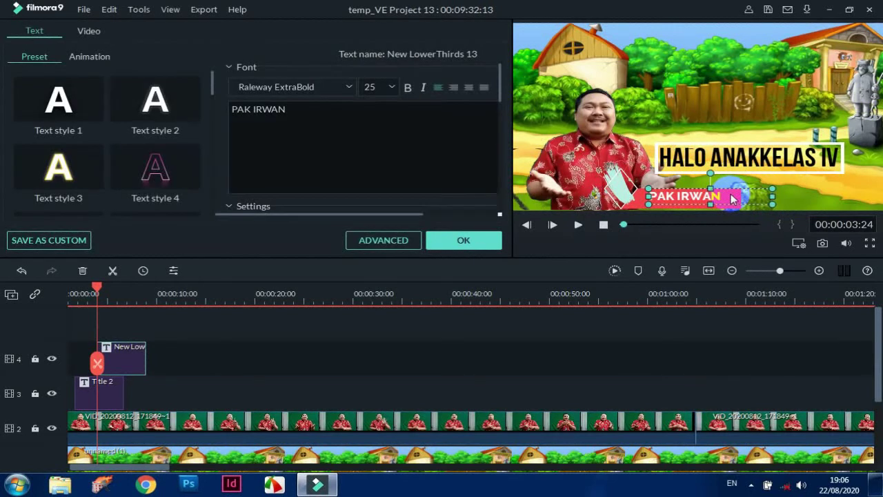
drag(733, 199, 734, 200)
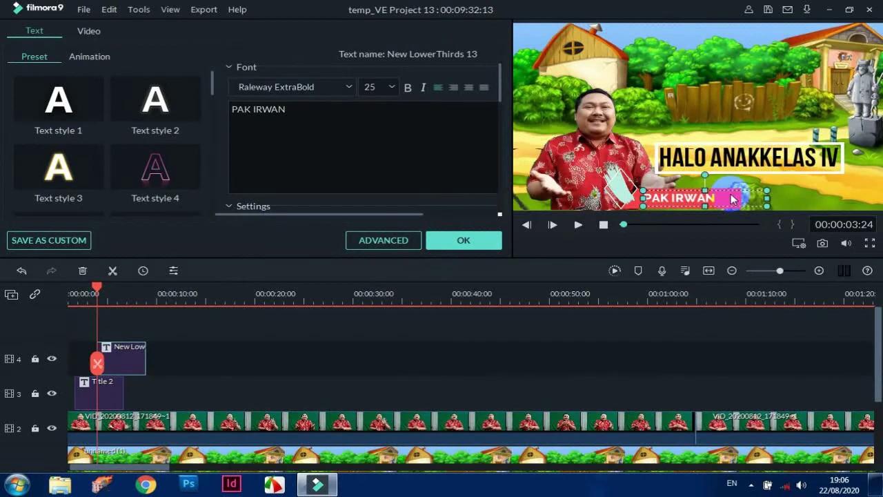
Play the video from its opening, pause at 00:00:15:13 and close the lower third's settings
click(79, 299)
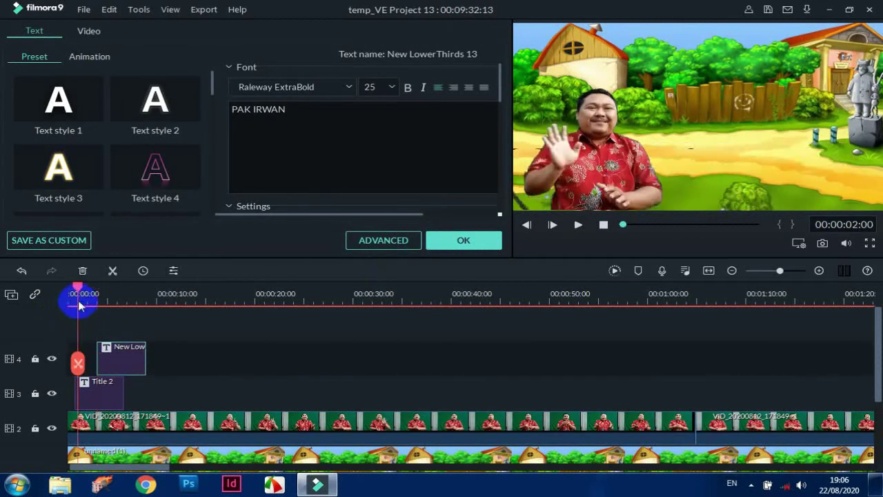
drag(79, 306, 73, 293)
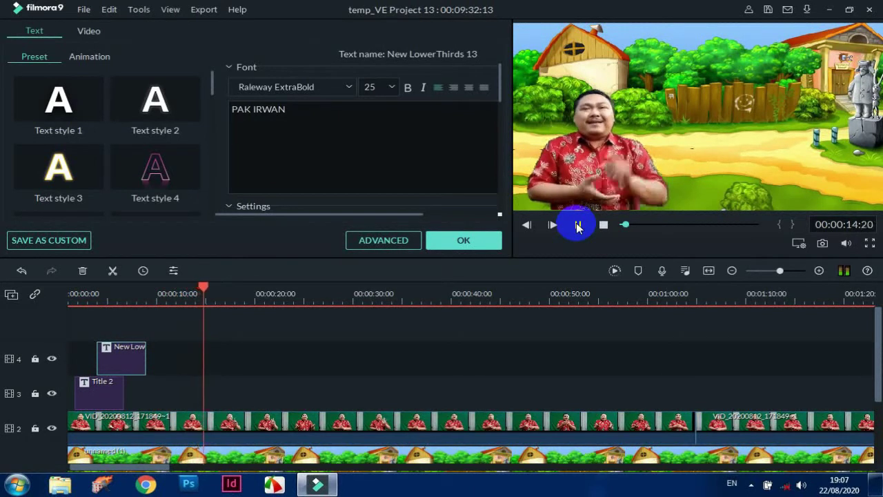
click(578, 227)
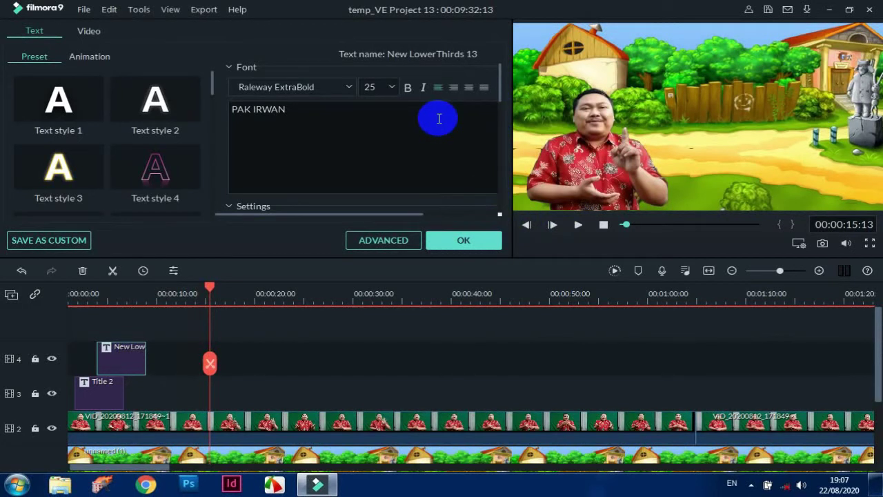
click(464, 242)
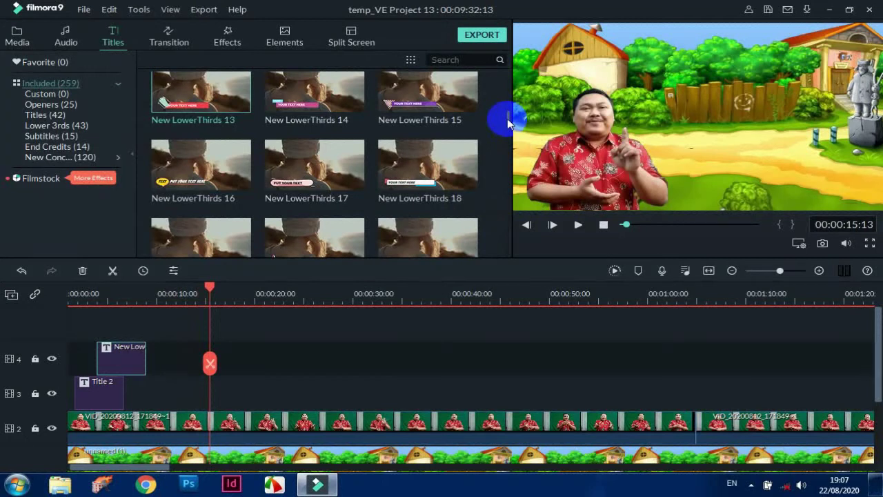
Browse the included title presets and add New Title 39 at the playhead on the Title 2 track
scroll(507, 119, up, 5)
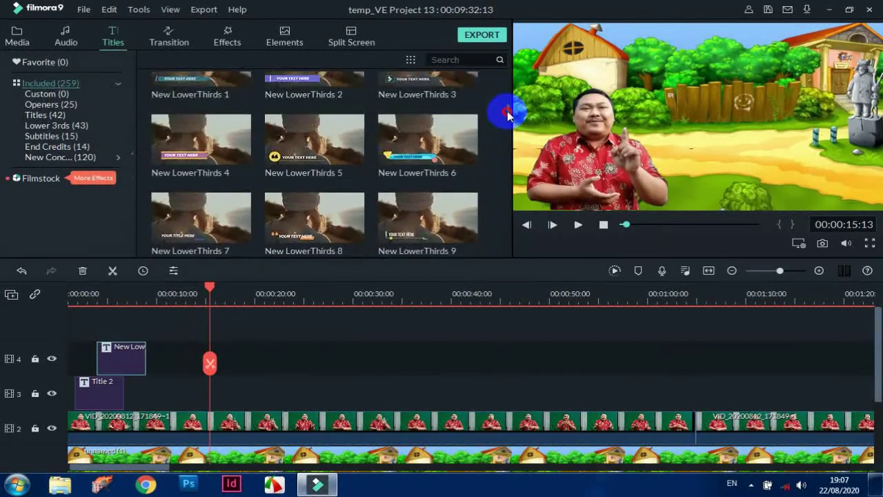
scroll(507, 117, down, 5)
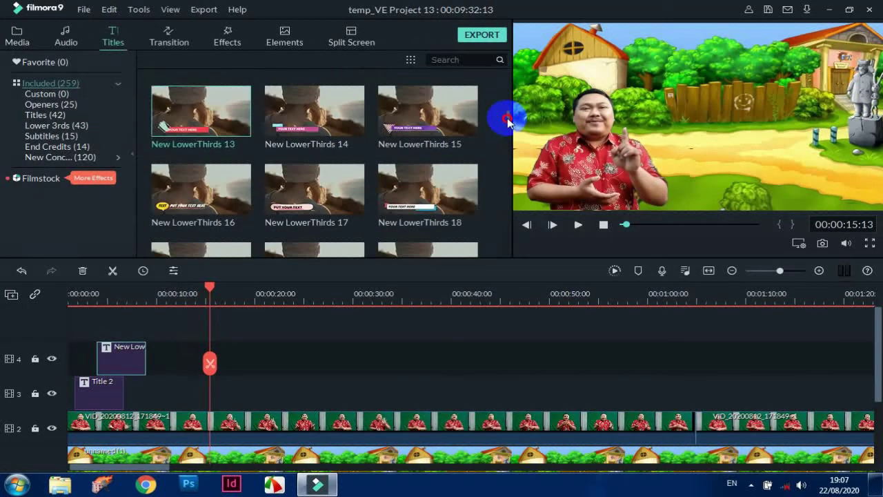
scroll(507, 123, down, 4)
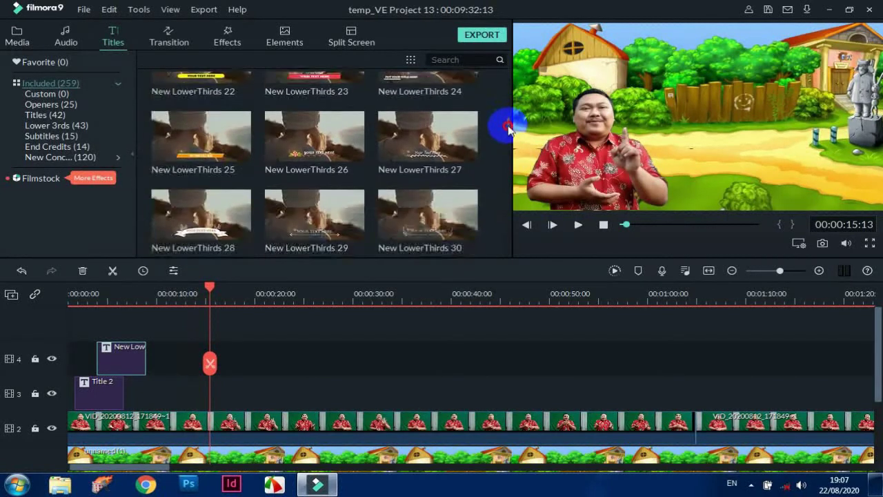
scroll(507, 129, down, 2)
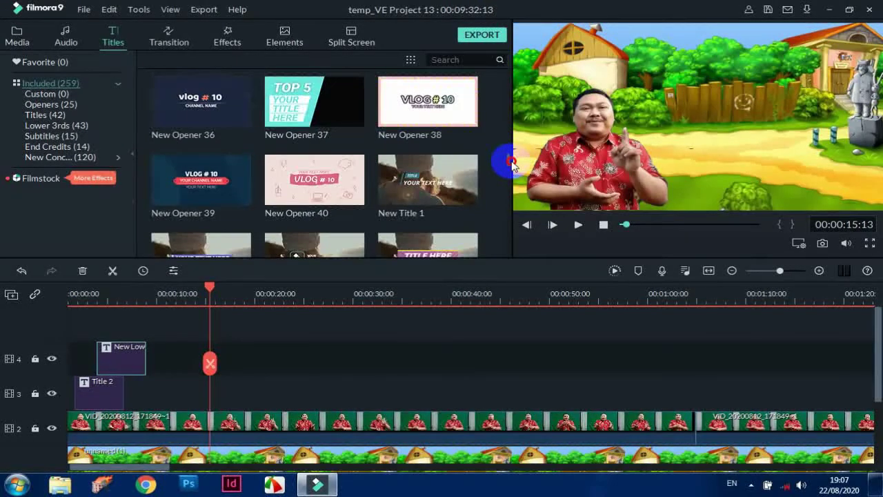
scroll(514, 172, down, 6)
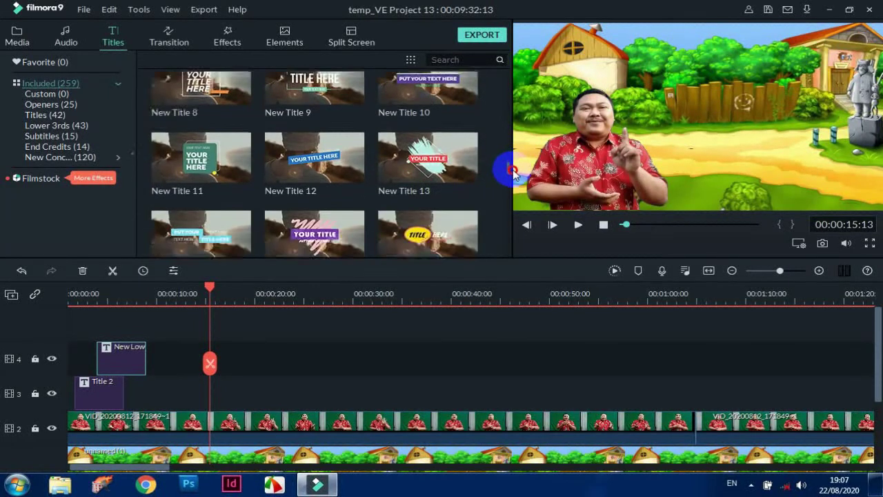
scroll(514, 178, down, 5)
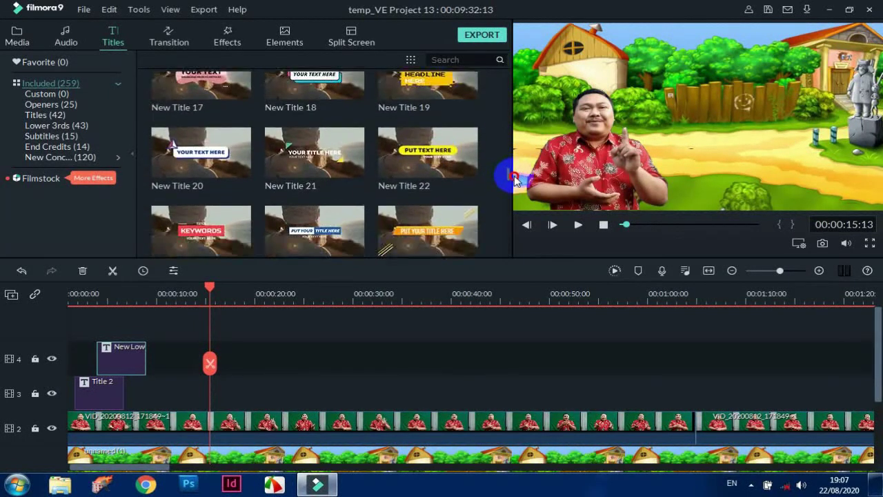
scroll(514, 182, down, 1)
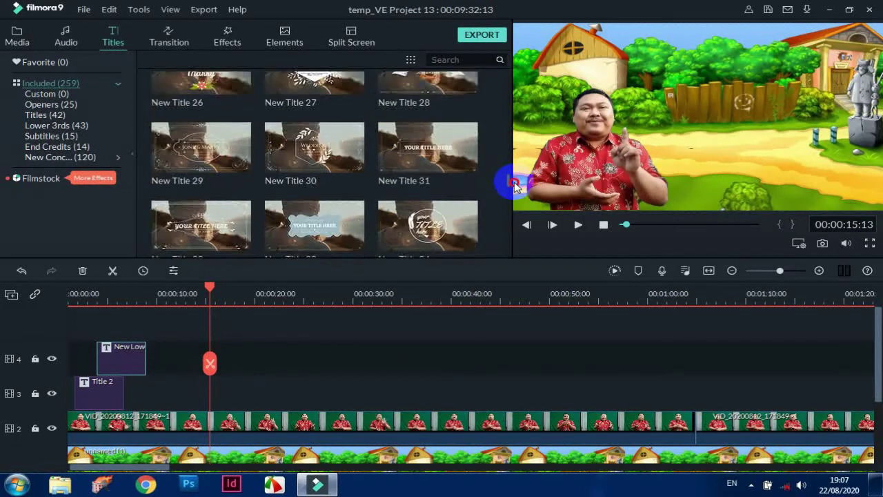
scroll(514, 177, up, 3)
scroll(515, 177, up, 3)
scroll(514, 173, up, 1)
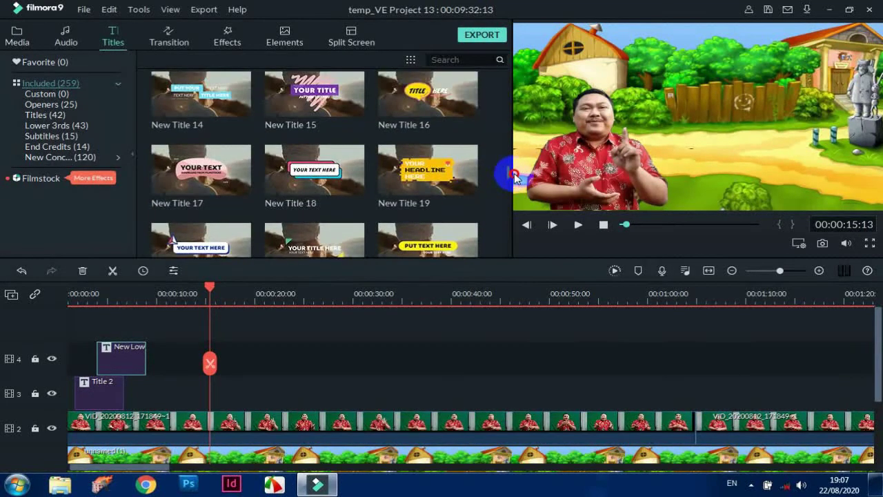
scroll(514, 173, up, 1)
scroll(514, 173, down, 4)
scroll(514, 176, down, 1)
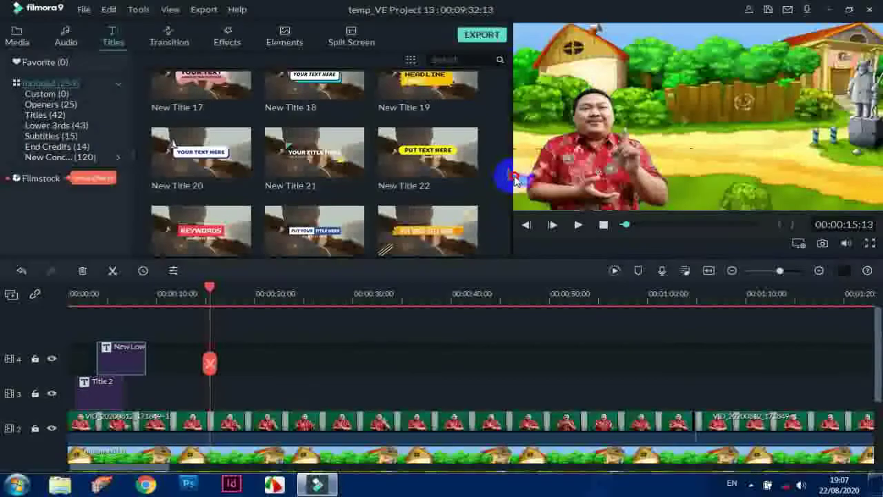
scroll(514, 179, down, 10)
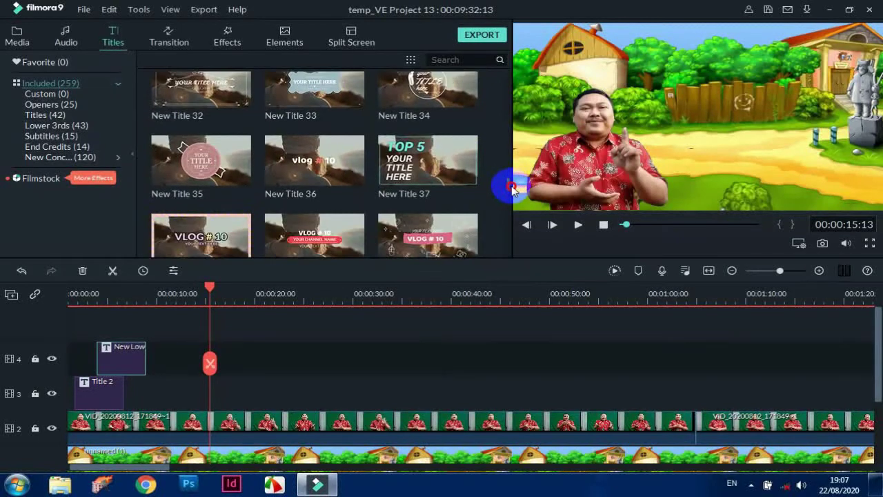
drag(356, 200, 217, 400)
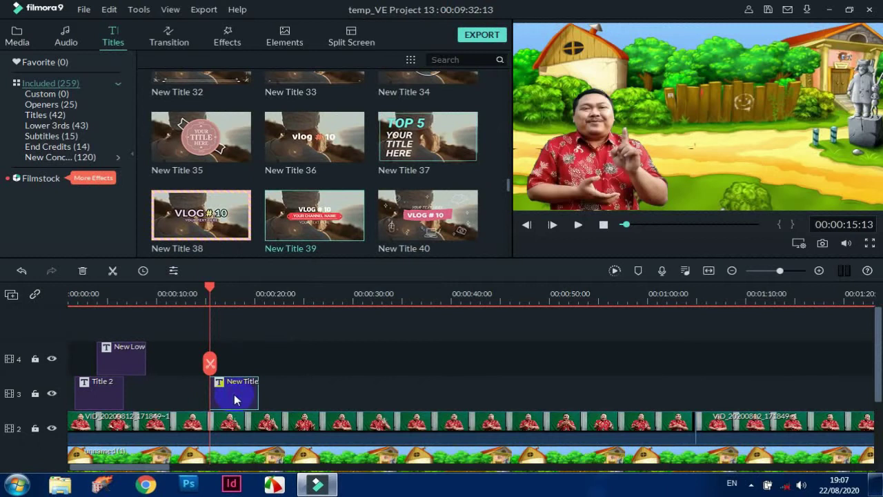
Open New Title 39 for editing and move its red banner, YOUR CHANNEL NAME line and VLOG # 10 heading to the presenter's upper right
double_click(234, 394)
click(786, 113)
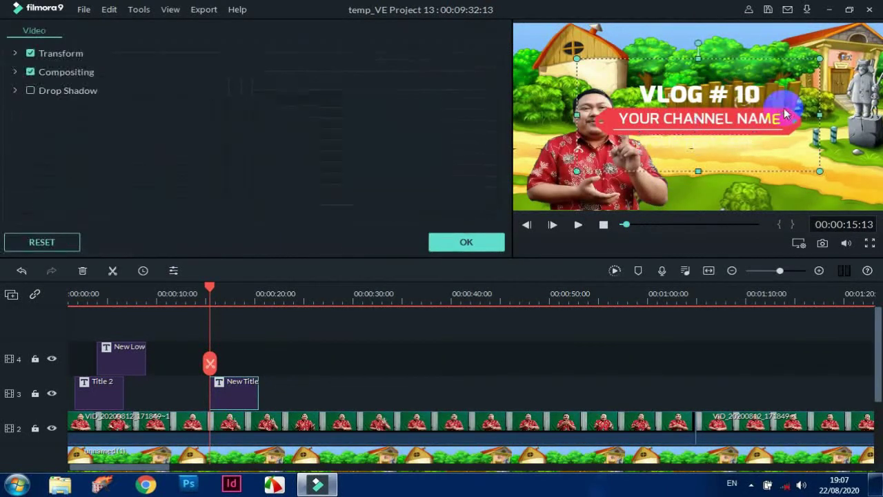
drag(787, 113, 846, 93)
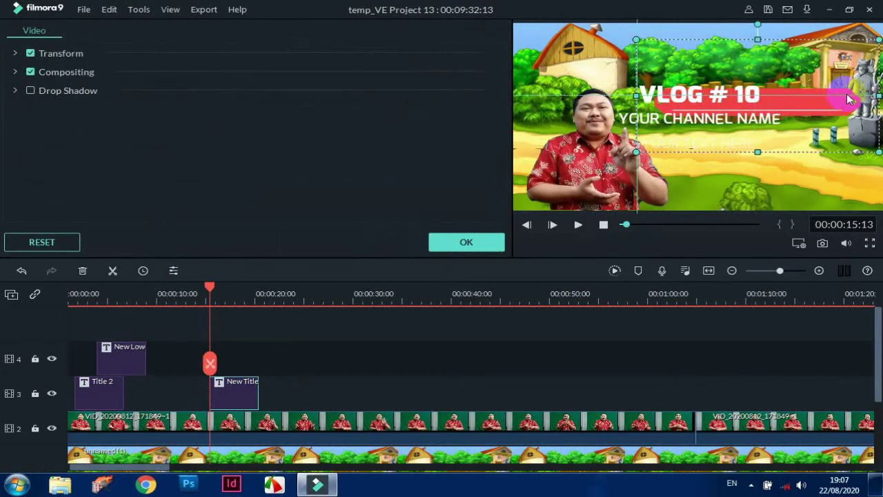
drag(760, 118, 808, 106)
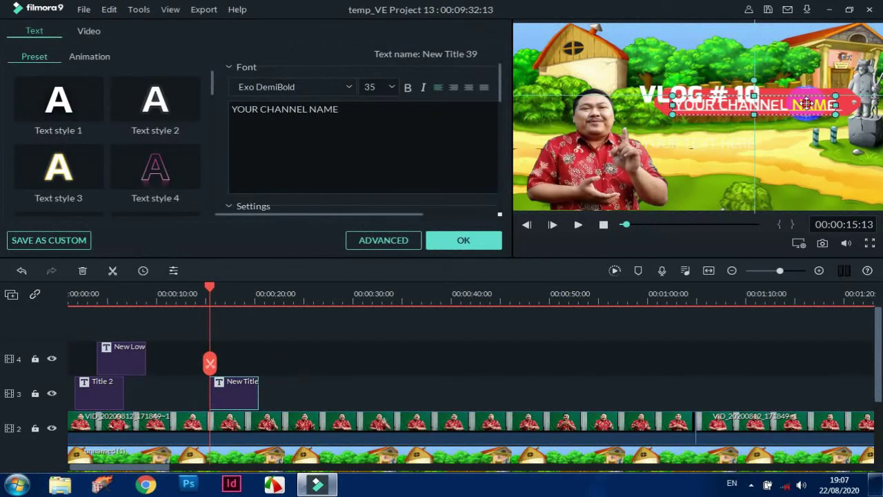
drag(730, 89, 771, 61)
Replace the VLOG # 10 heading of New Title 39 with "TEMA1"
click(486, 122)
drag(485, 121, 233, 110)
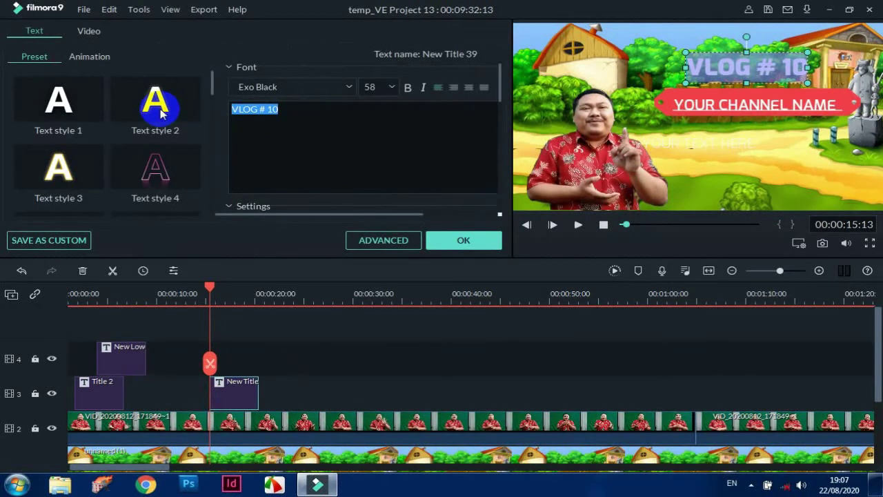
text(TEMA1)
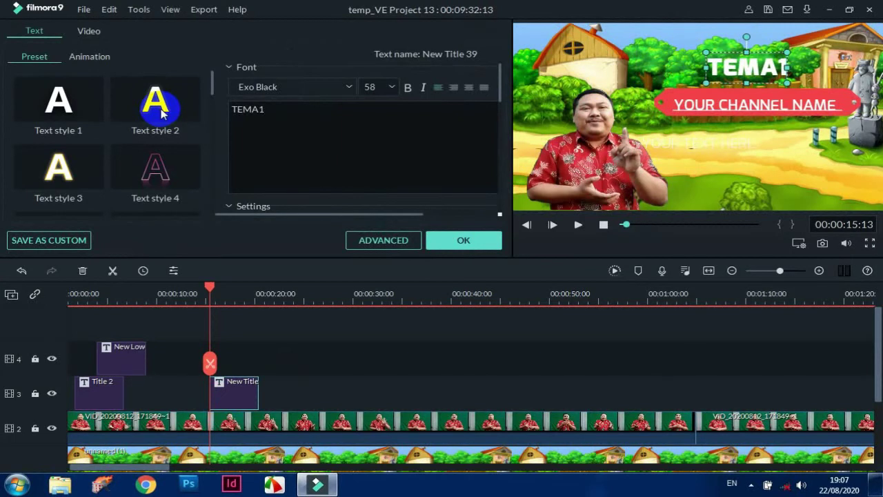
Nudge the YOUR CHANNEL NAME line up in the red banner, widen its text box on both sides and centre its text
click(742, 109)
drag(742, 109, 740, 106)
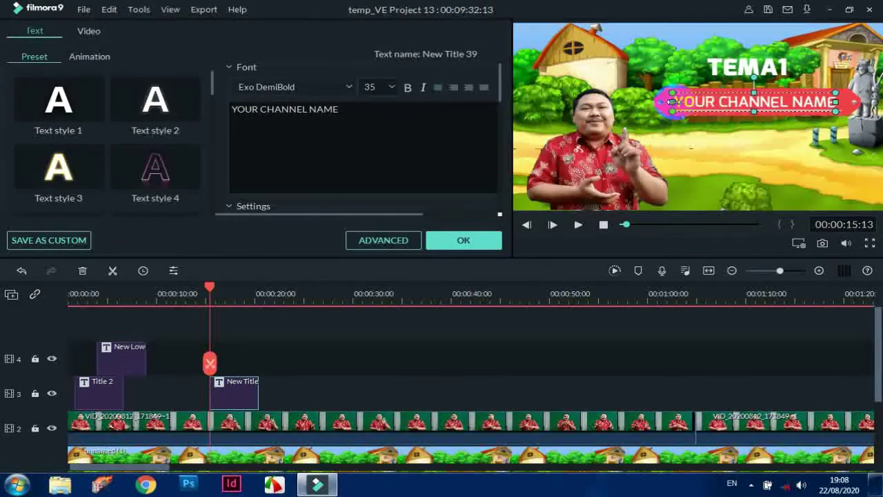
drag(672, 102, 669, 101)
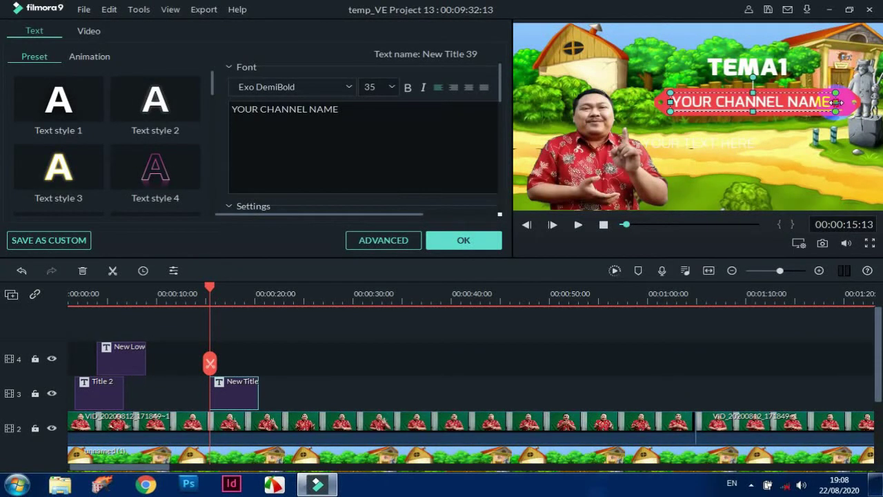
click(455, 109)
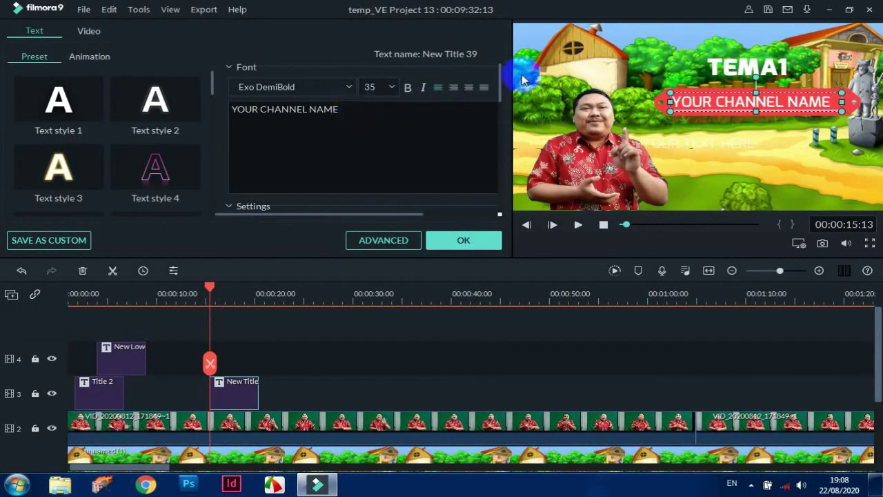
click(472, 88)
Replace the YOUR CHANNEL NAME line with "INDAHNYA KEBERSAMAAN"
drag(339, 109, 181, 99)
text(IND)
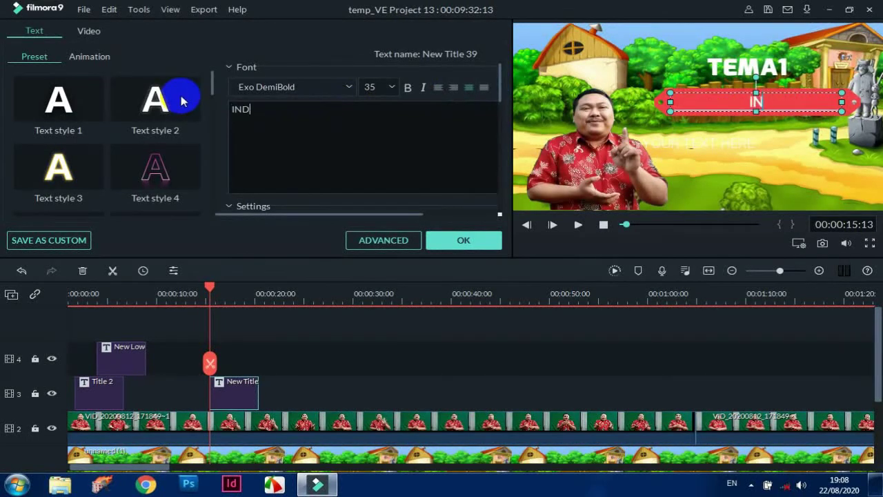
text(AHNYA KEBERSAMAAN)
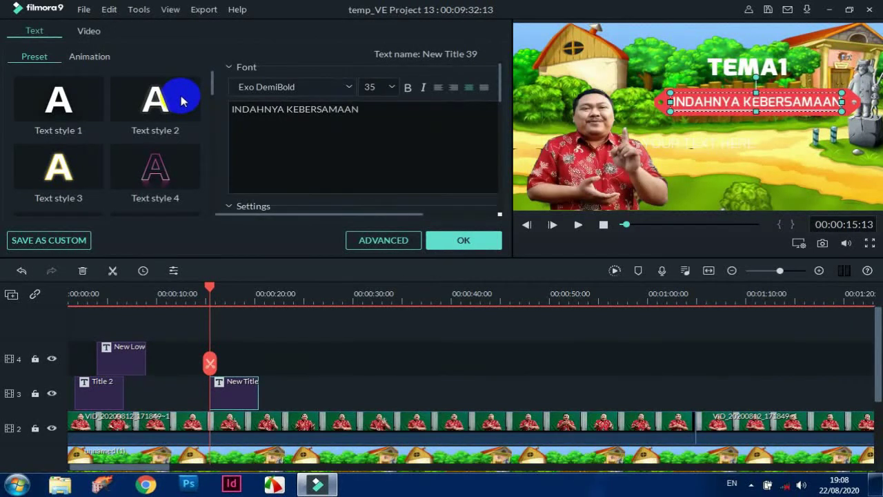
Clear the YOUR TEXT HERE line of New Title 39
click(698, 145)
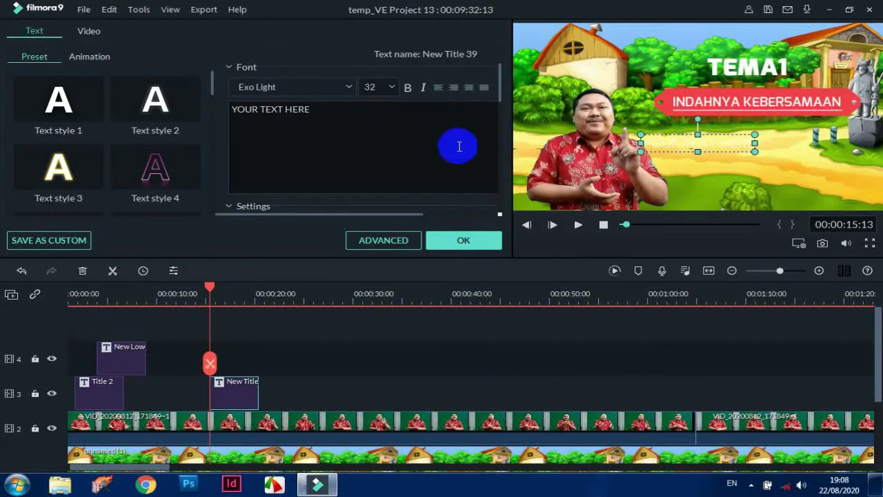
drag(335, 112, 142, 108)
key(BackSpace)
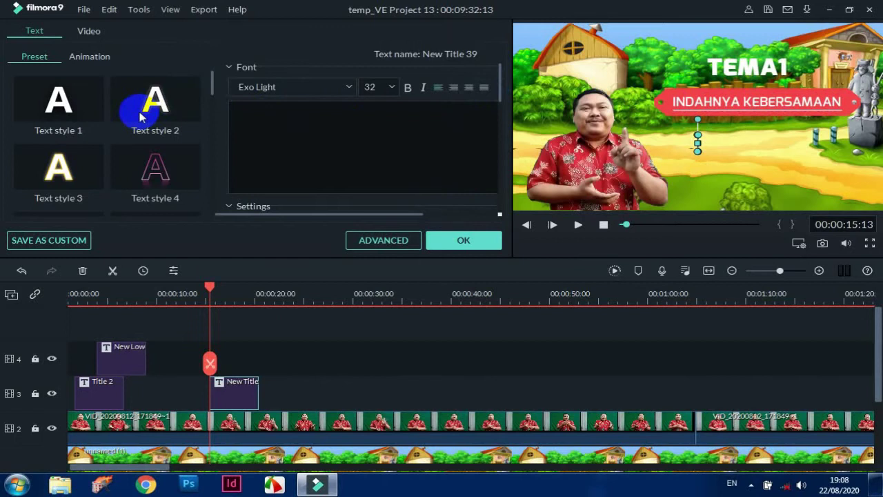
Play through New Title 39, trim its end back to about 00:00:19:00 and accept the title edits
click(578, 225)
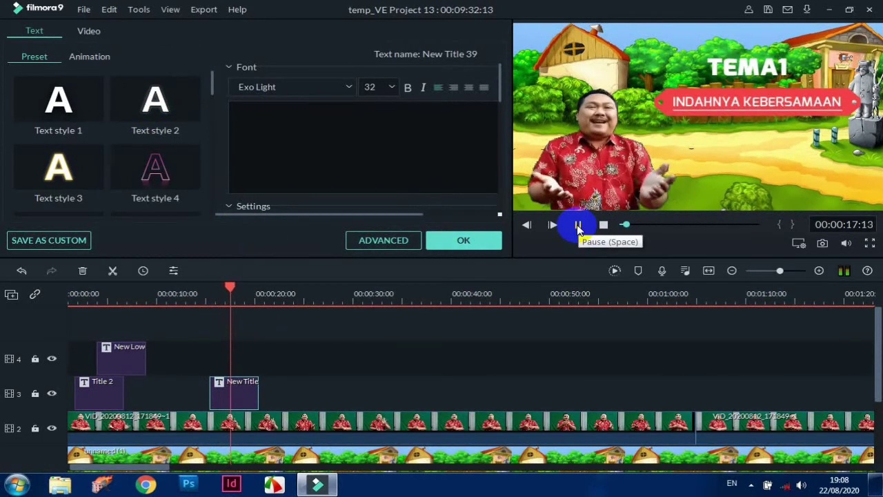
click(578, 226)
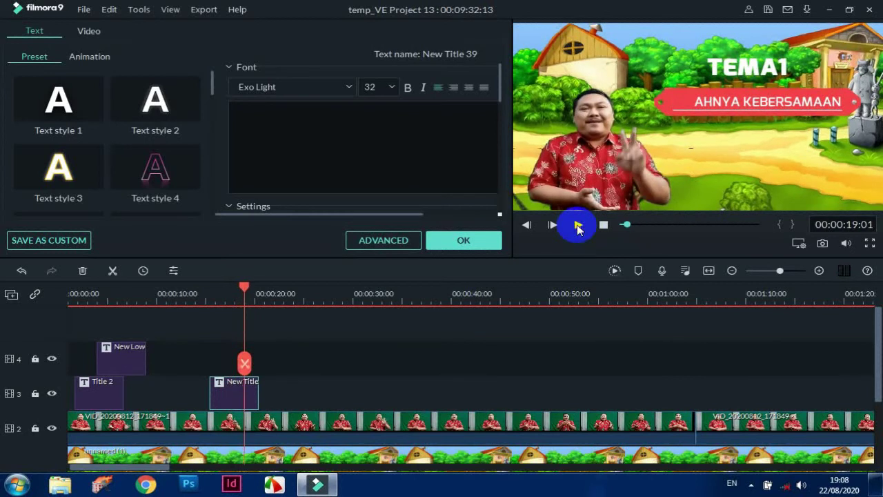
drag(258, 392, 243, 392)
click(462, 249)
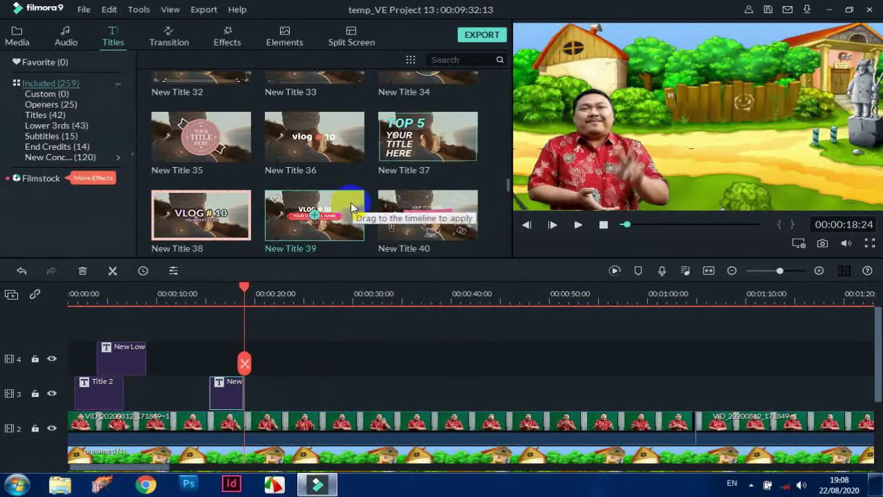
drag(238, 206, 256, 388)
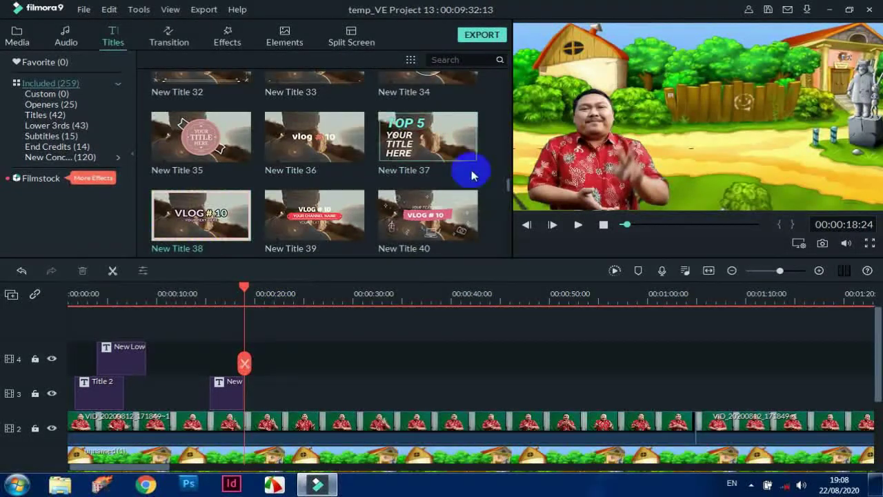
scroll(509, 186, up, 1)
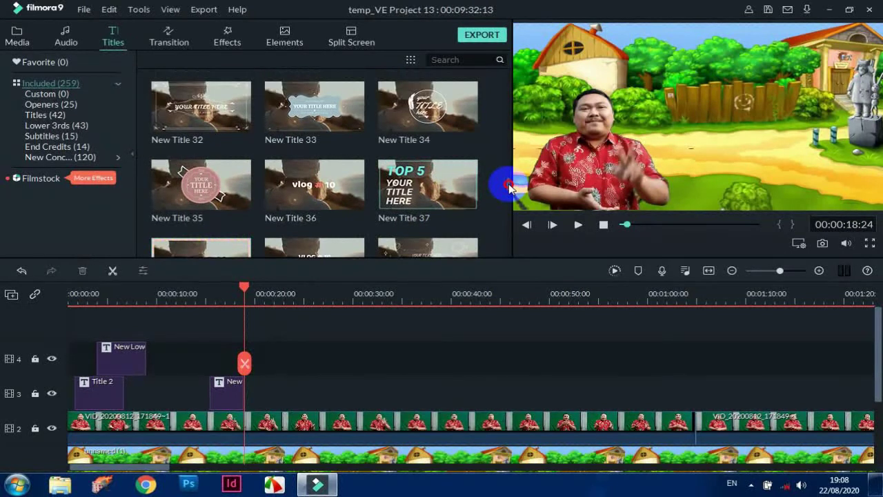
drag(344, 185, 264, 371)
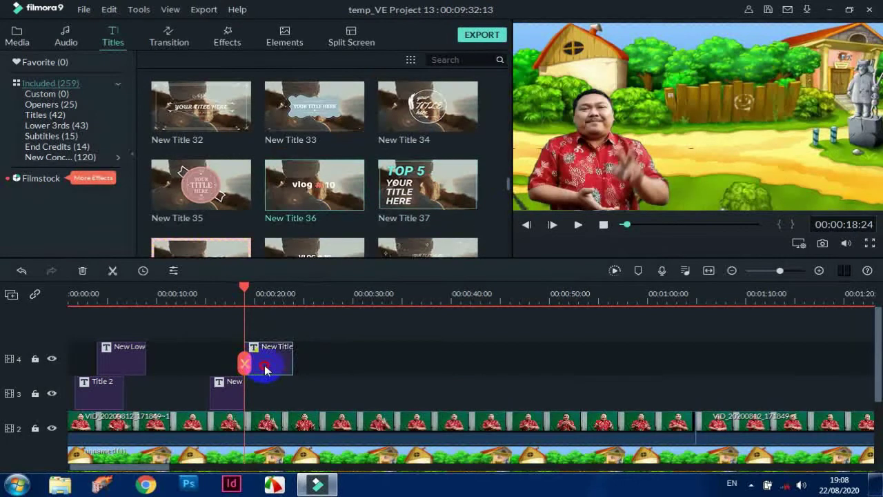
double_click(266, 366)
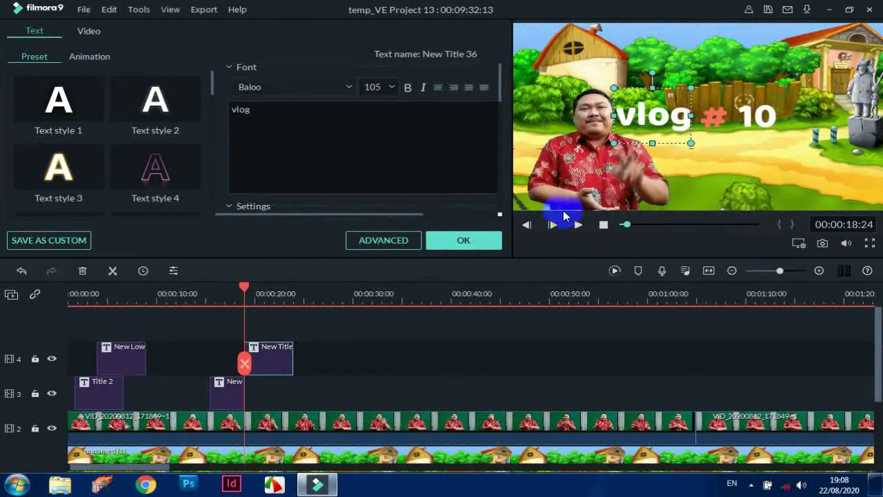
click(276, 367)
key(Delete)
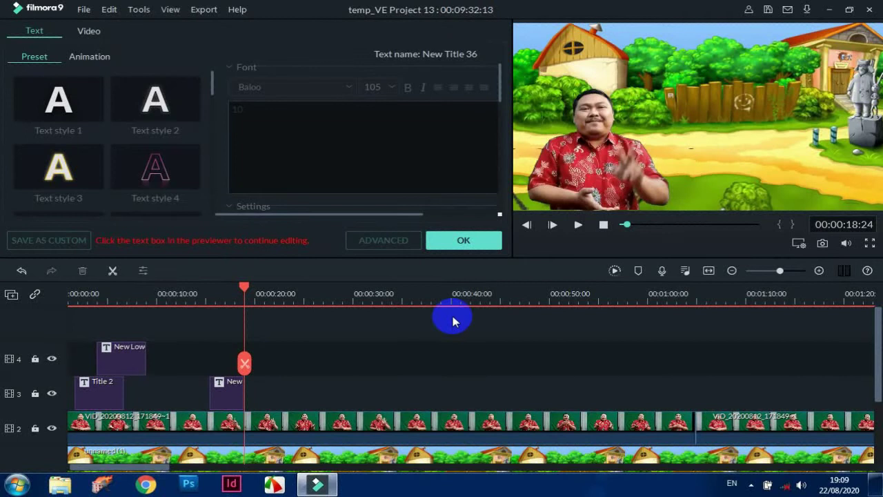
click(471, 243)
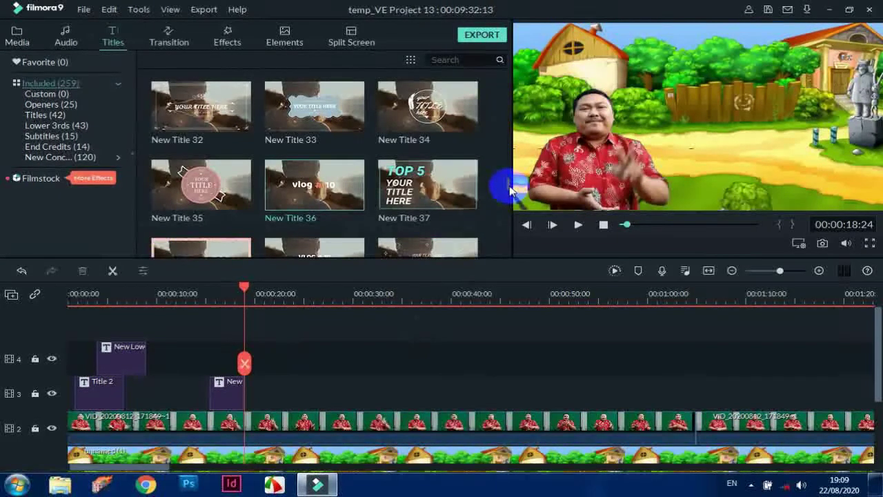
scroll(509, 186, down, 2)
scroll(508, 186, down, 2)
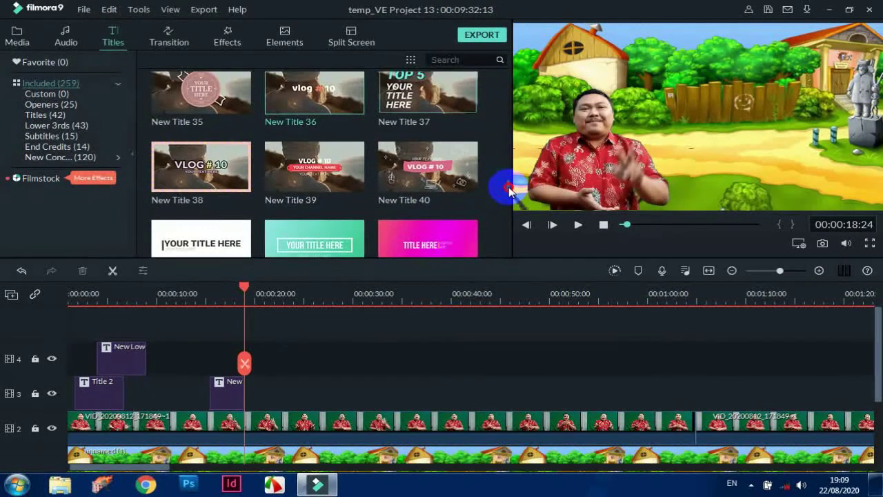
scroll(508, 187, down, 1)
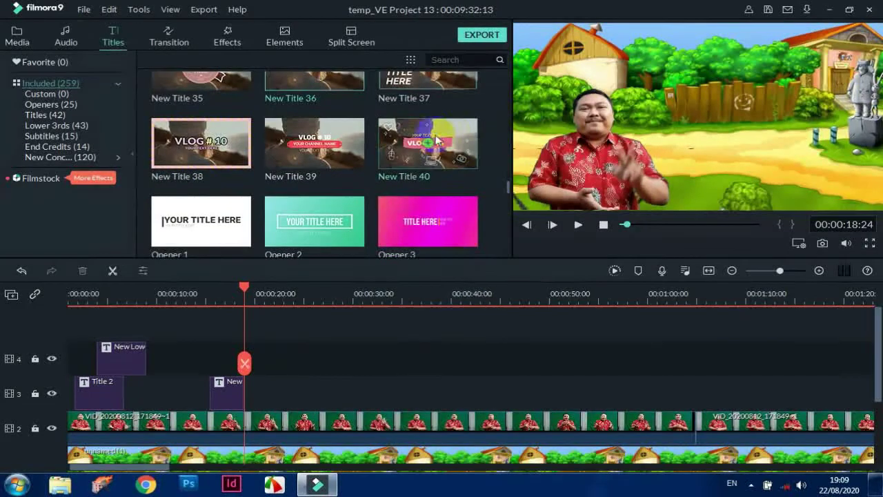
drag(449, 131, 254, 365)
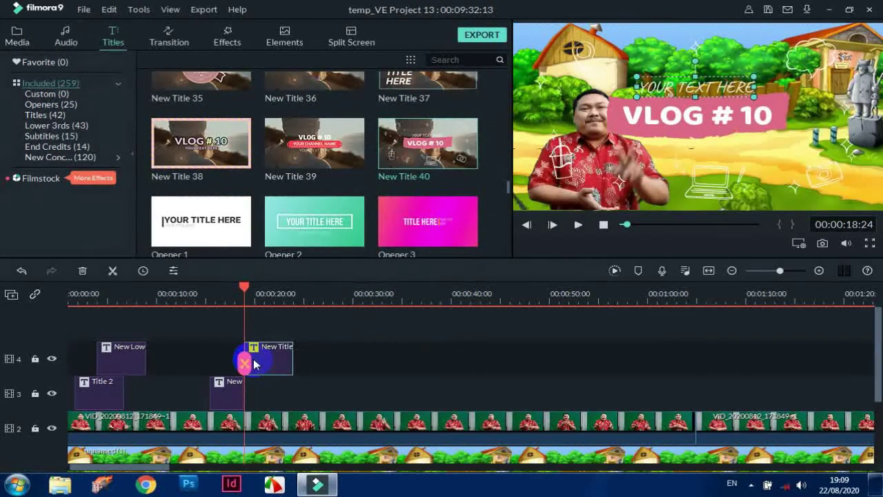
key(ctrl+z)
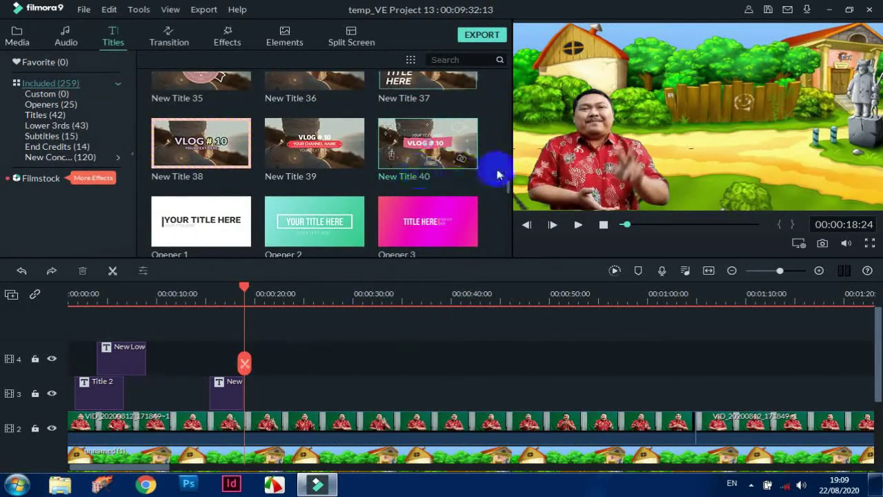
Add the New Title 23 preset to track 4 at 00:00:18:24, directly after New Title 39 ends
scroll(509, 192, up, 4)
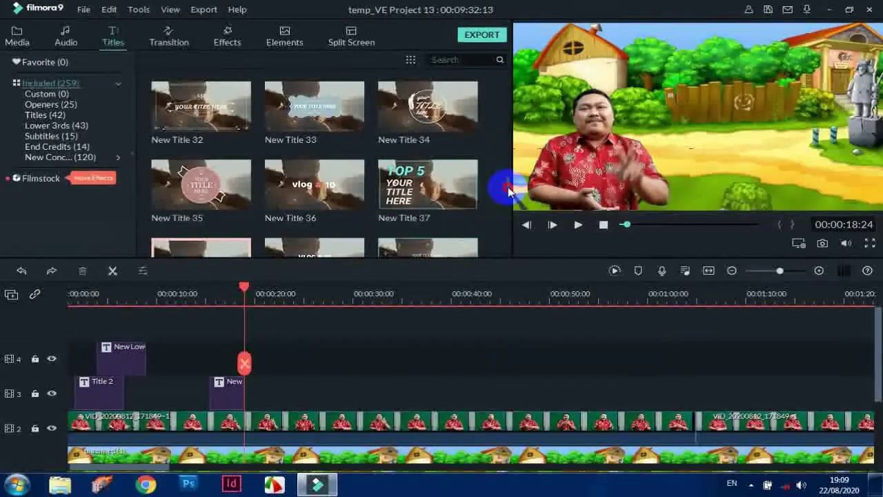
scroll(509, 186, up, 2)
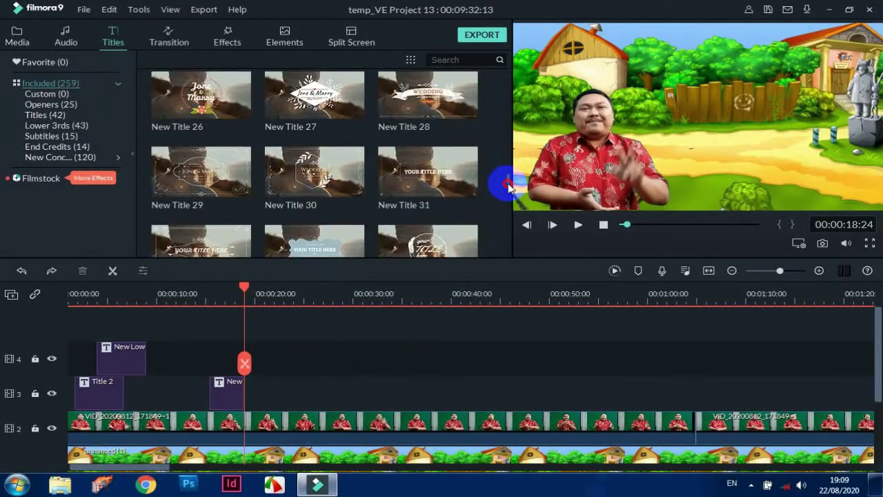
scroll(509, 183, up, 3)
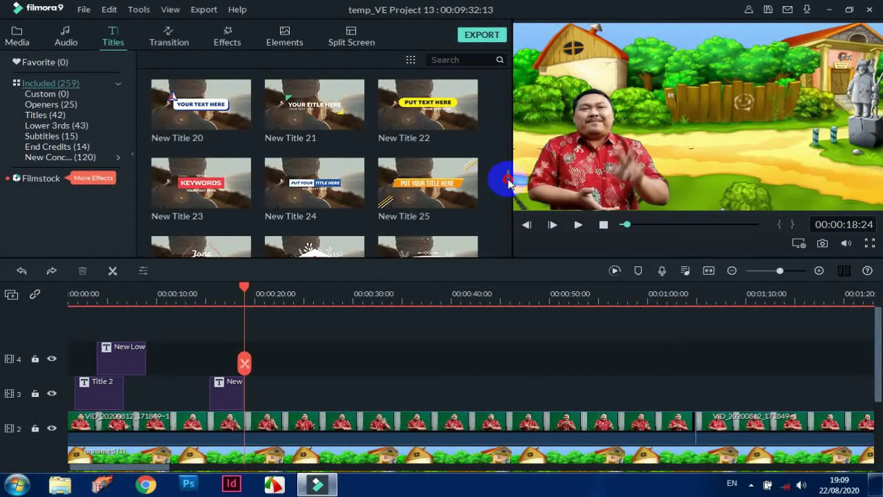
drag(229, 169, 260, 371)
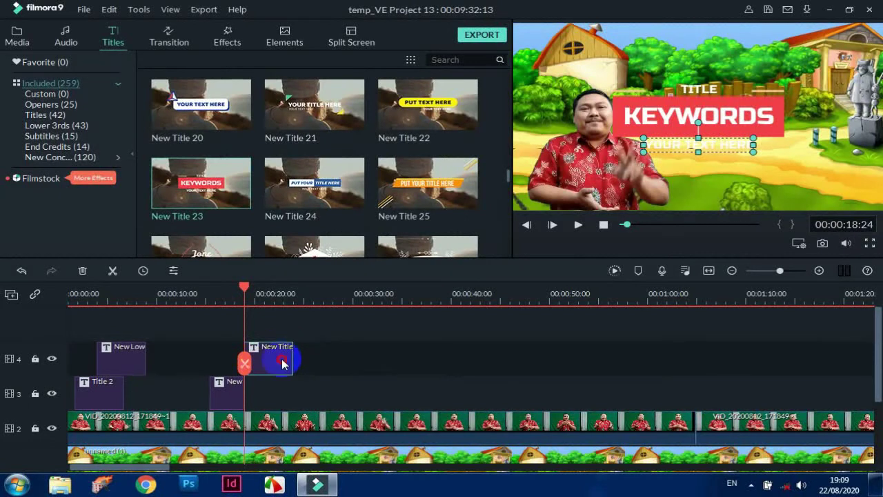
Open New Title 23 for editing and move its red banner and KEYWORDS heading beside the presenter, with the banner beneath the heading
double_click(282, 364)
click(752, 102)
drag(751, 102, 820, 136)
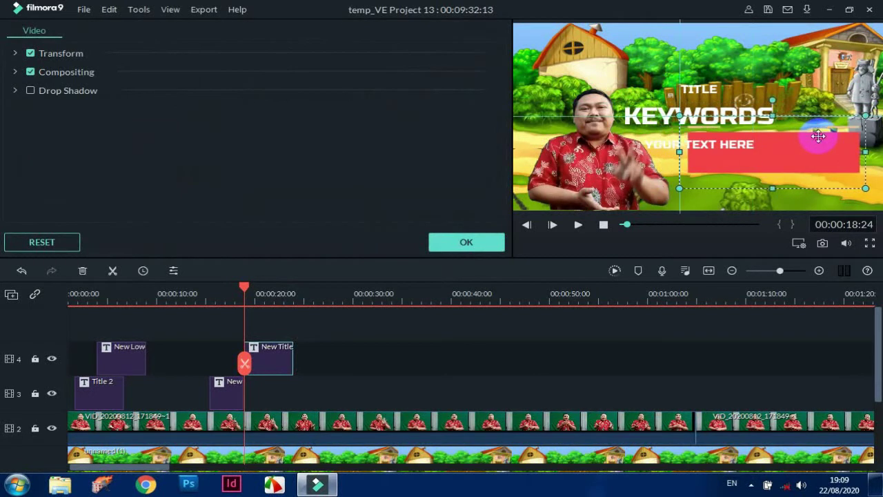
drag(710, 111, 778, 116)
Clear the small TITLE line of New Title 23
click(698, 88)
click(287, 122)
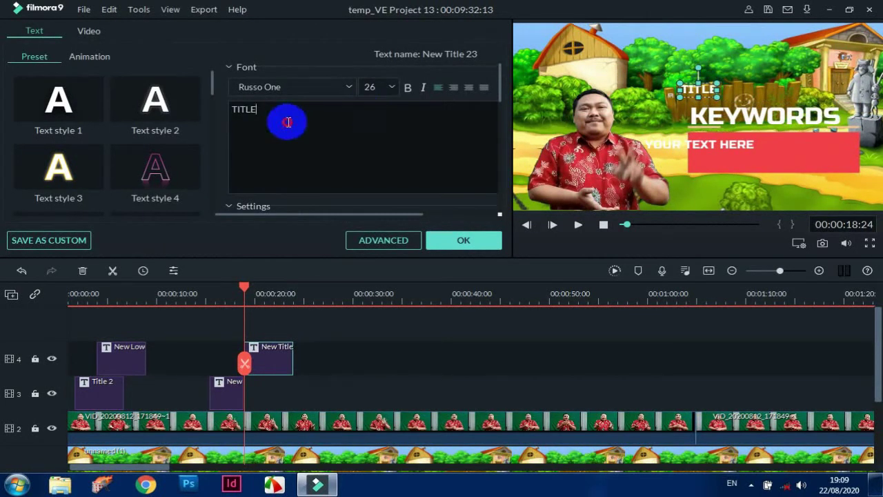
key(ctrl+a)
key(BackSpace)
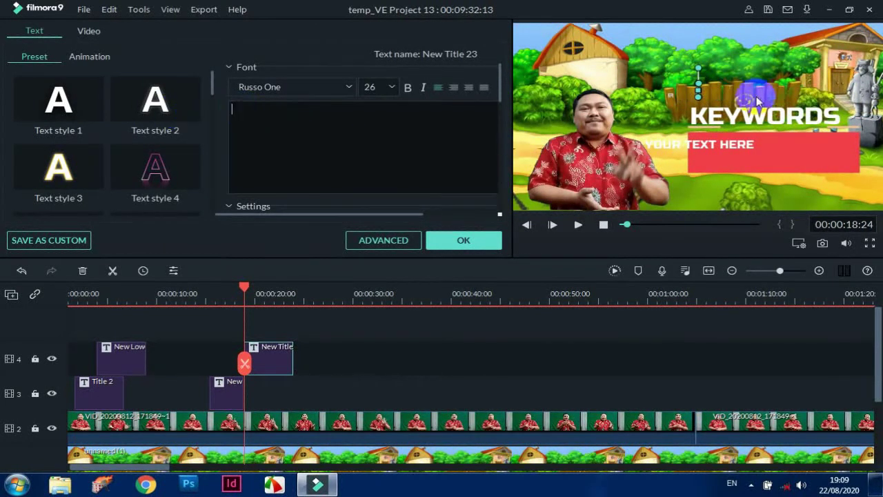
Replace the KEYWORDS heading with "SUBTEMA 2", then widen its text box to the banner's right edge and centre the text
click(741, 116)
drag(316, 106, 147, 107)
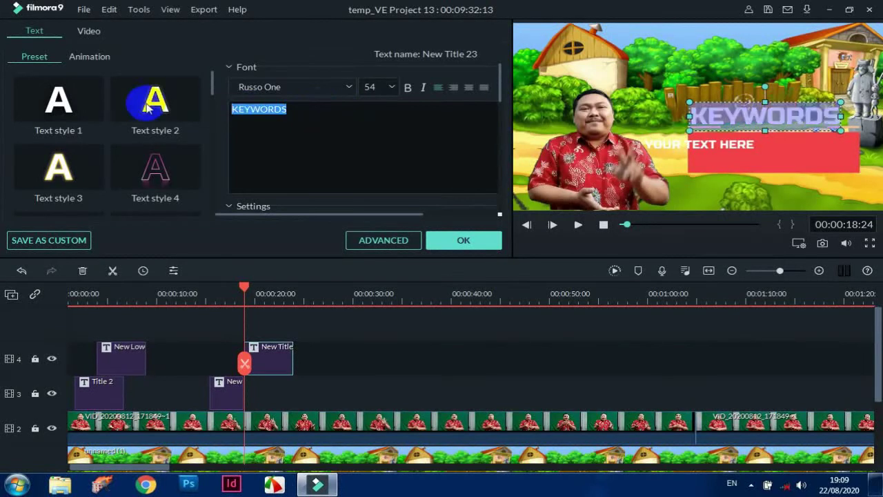
text(SUBT)
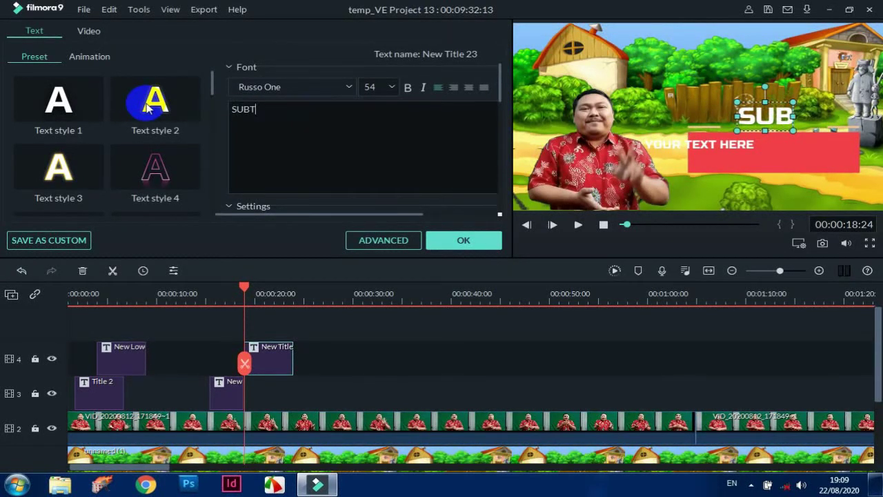
text(EMA 2)
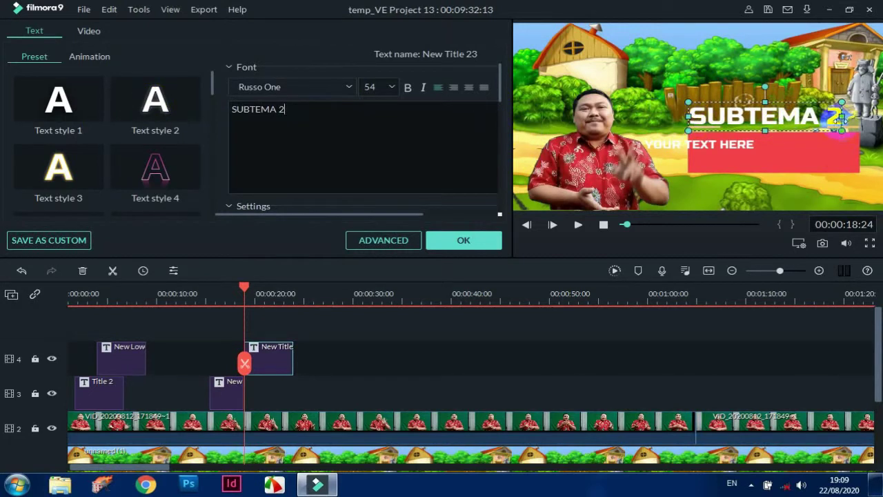
drag(843, 117, 858, 116)
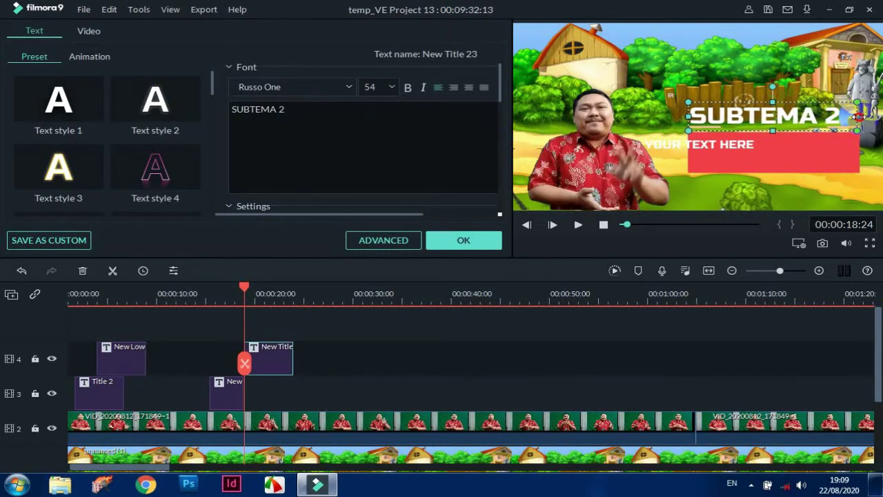
click(471, 89)
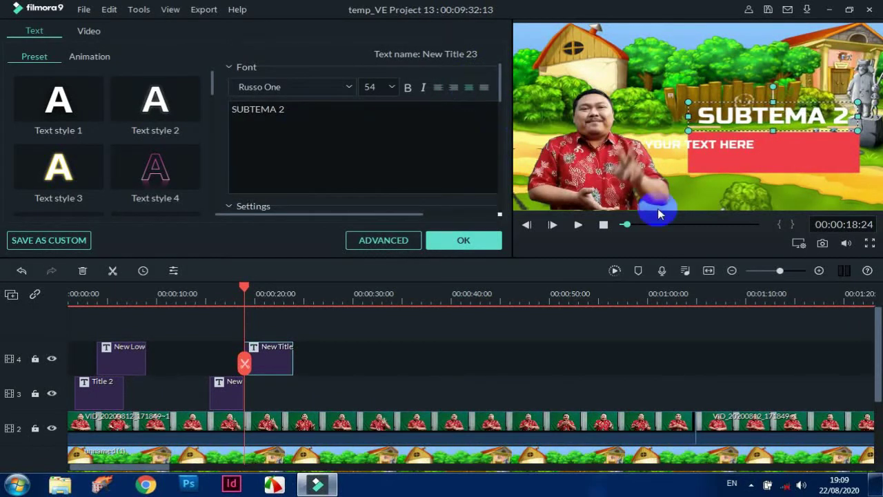
Move the YOUR TEXT HERE line onto the red banner and enlarge its text box to nearly the banner's width and height
click(674, 152)
drag(673, 142, 724, 145)
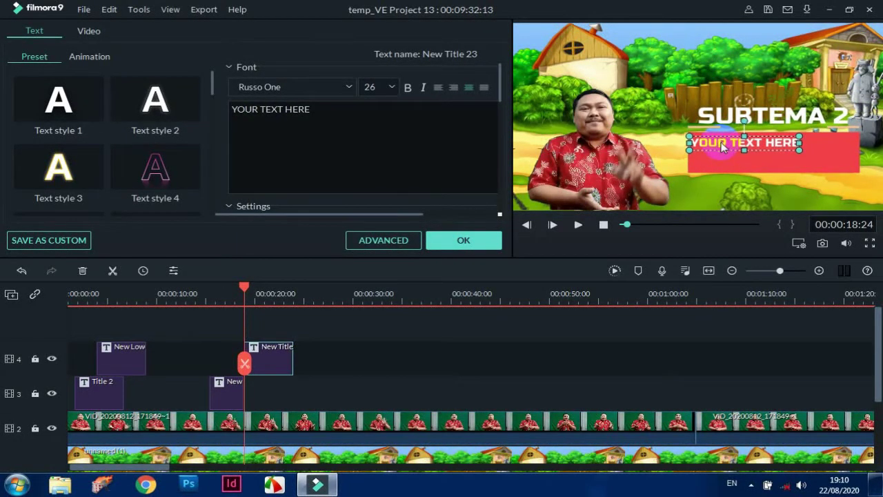
drag(800, 142, 852, 145)
click(785, 145)
drag(771, 146, 772, 169)
Replace the YOUR TEXT HERE line with "KEBERSAMAAN", "DALAM" and "KEBERAGAMAN" on three separate lines
drag(324, 117, 216, 112)
text(KEBERSA)
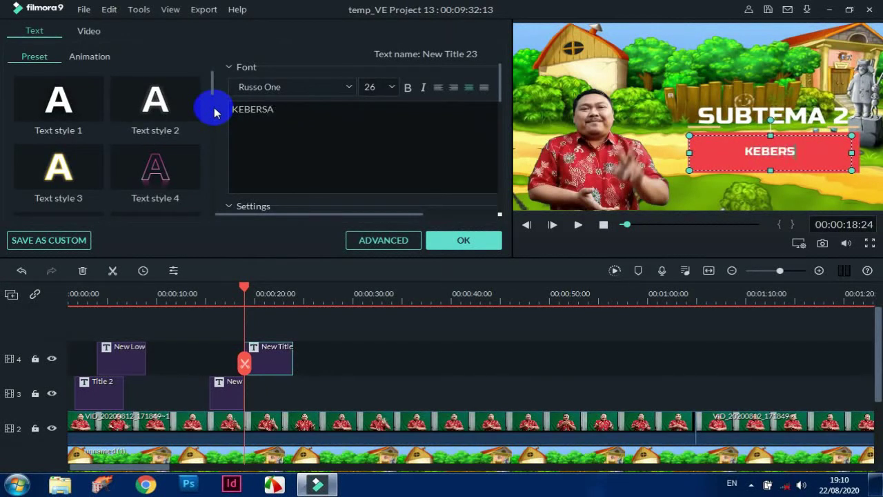
text(MAAN)
key(Return)
text(DALAM)
key(Return)
text(KEBERAGAMABN)
key(BackSpace)
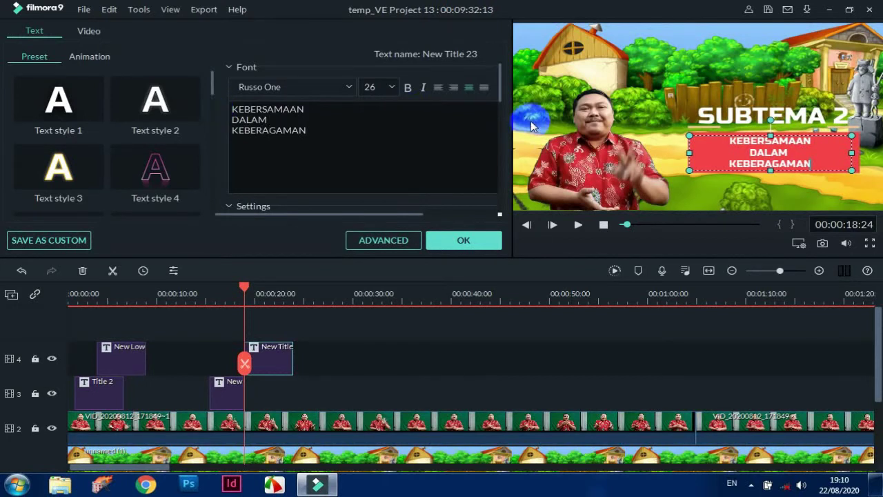
Stretch the red banner downward and enlarge the three-line text box to fit the taller banner
click(847, 145)
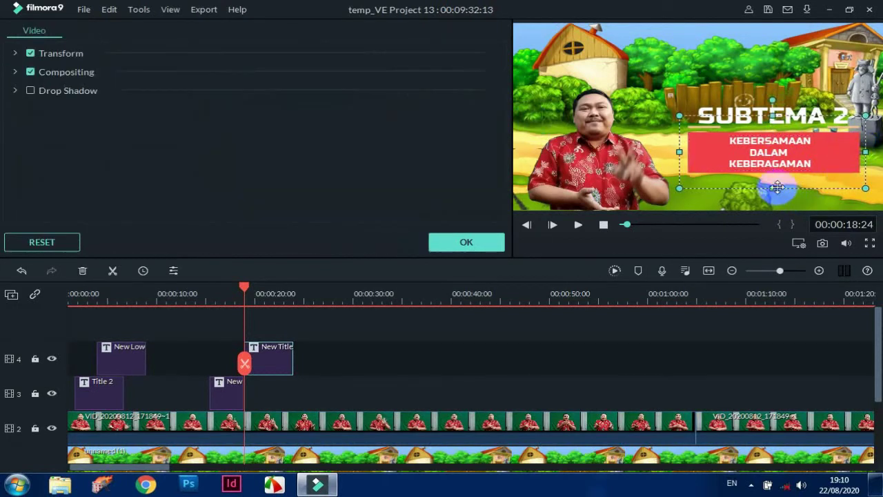
drag(774, 187, 773, 207)
click(762, 155)
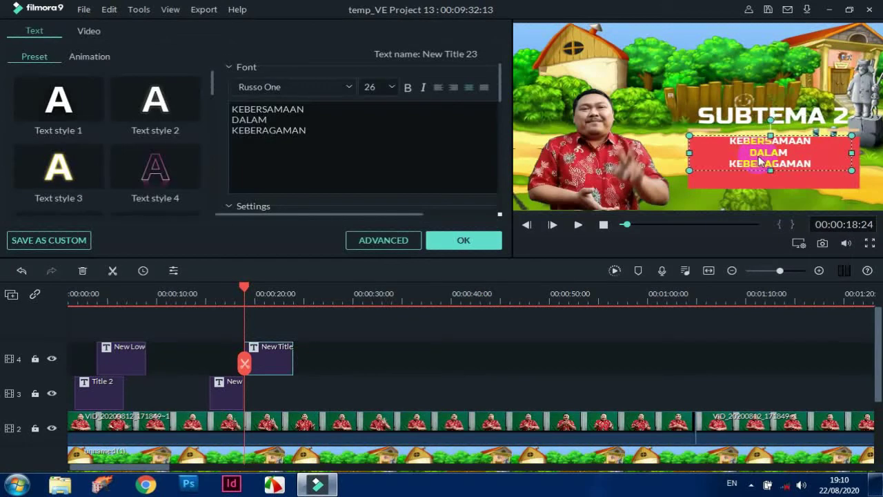
drag(770, 170, 774, 196)
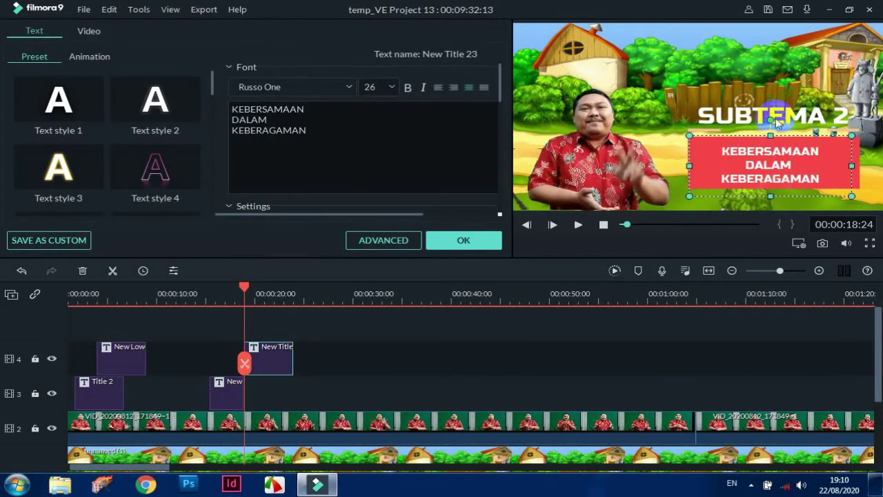
drag(771, 135, 773, 131)
click(689, 165)
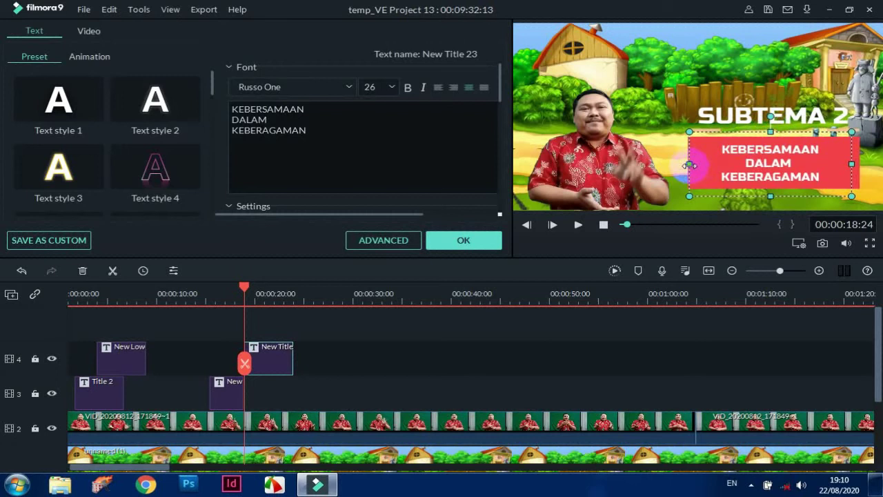
drag(689, 165, 687, 164)
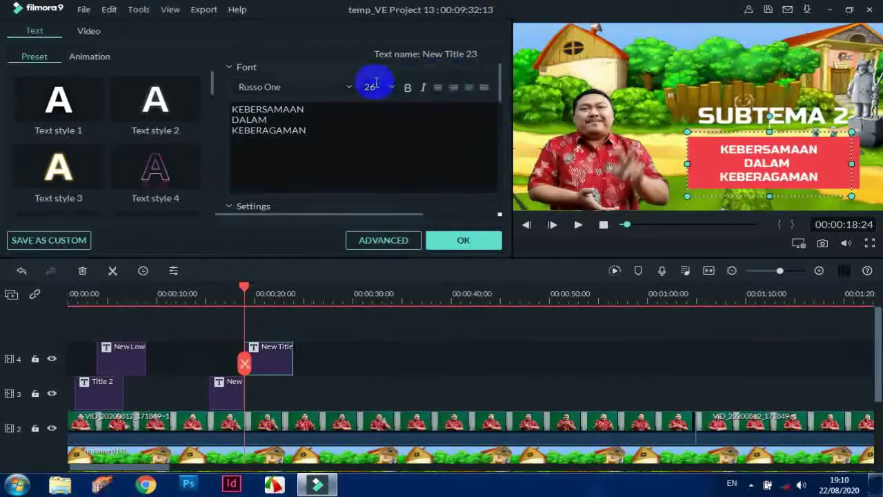
Set the font size of the three-line KEBERSAMAAN DALAM KEBERAGAMAN text to 28
click(391, 88)
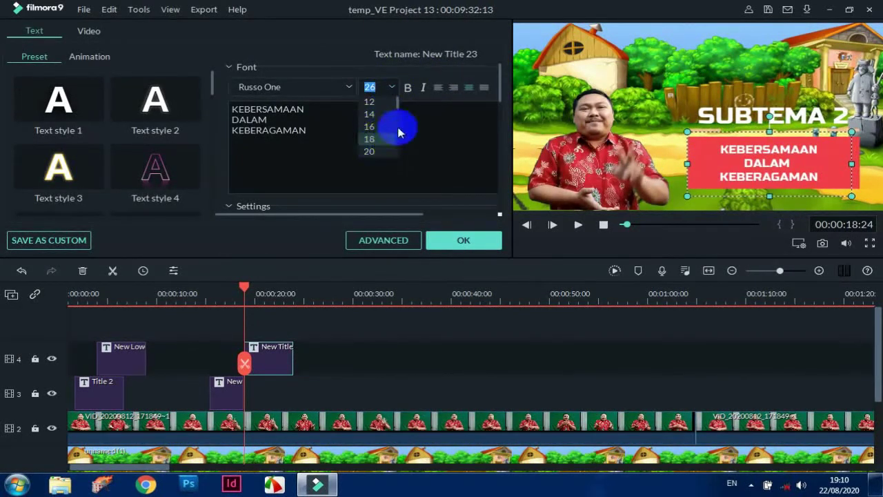
drag(399, 104, 377, 133)
click(371, 127)
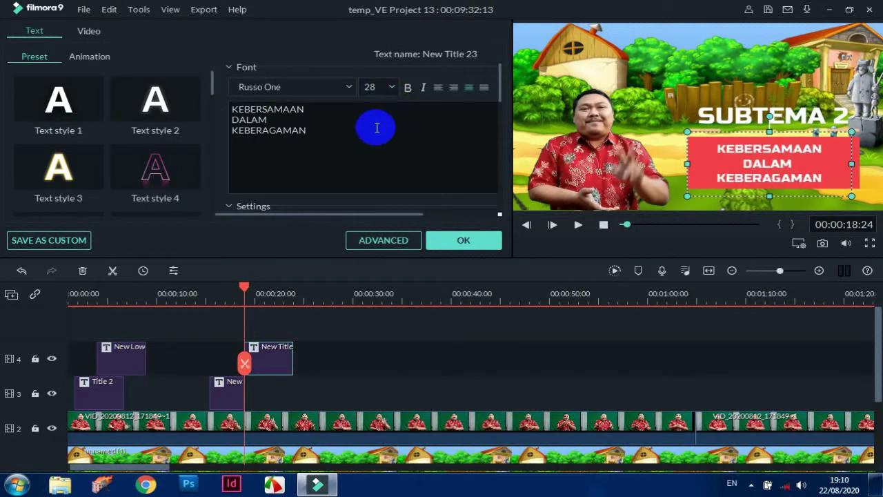
click(721, 82)
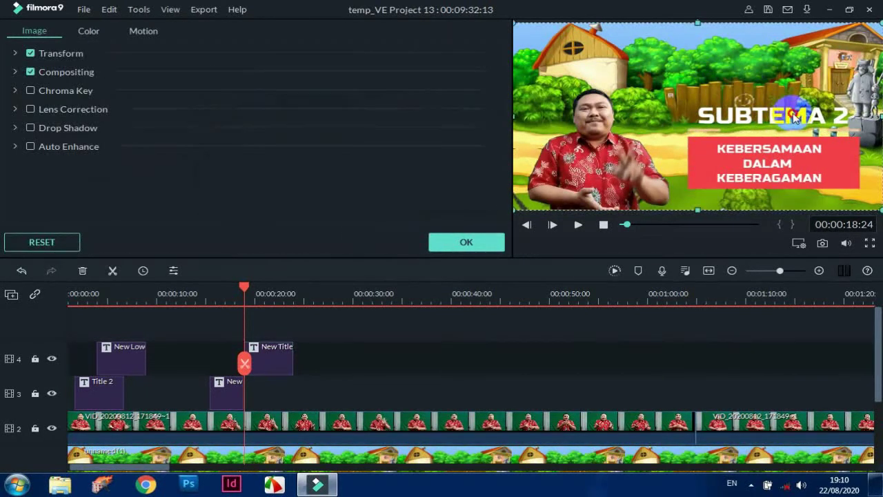
click(794, 119)
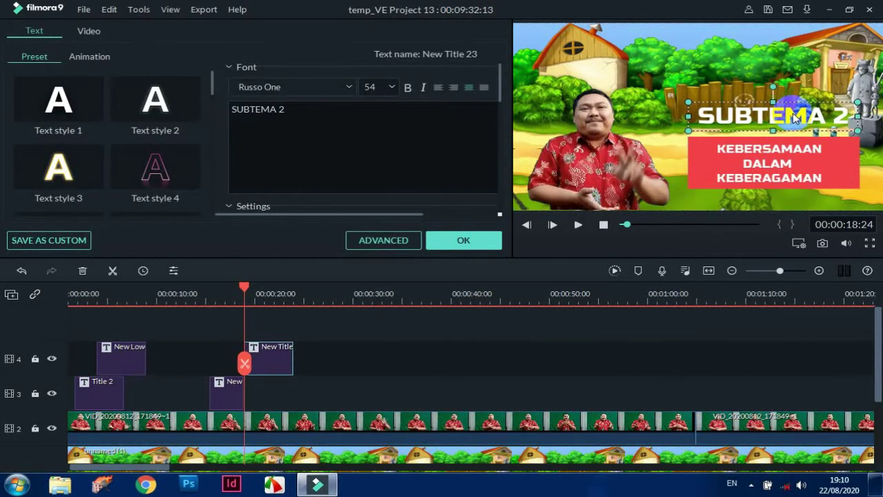
click(502, 86)
drag(499, 91, 505, 210)
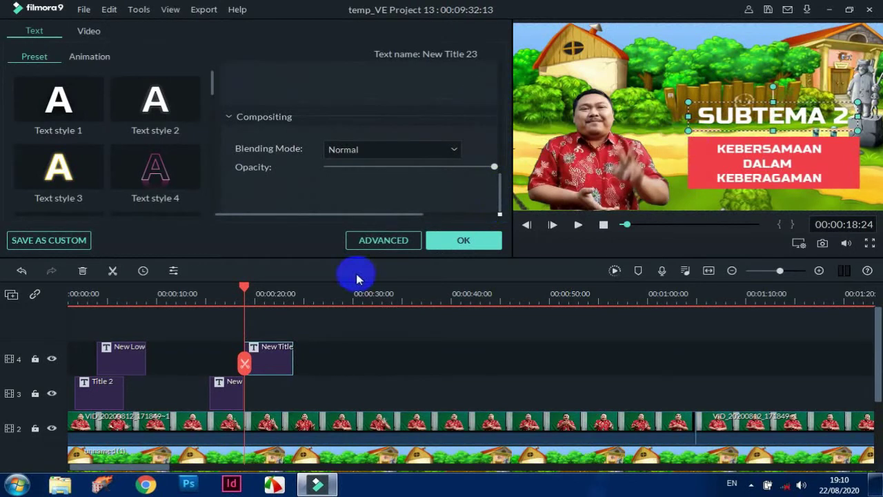
Play the timeline from 00:00:14:01 to review the titles and park the playhead at 00:00:30:15
click(196, 301)
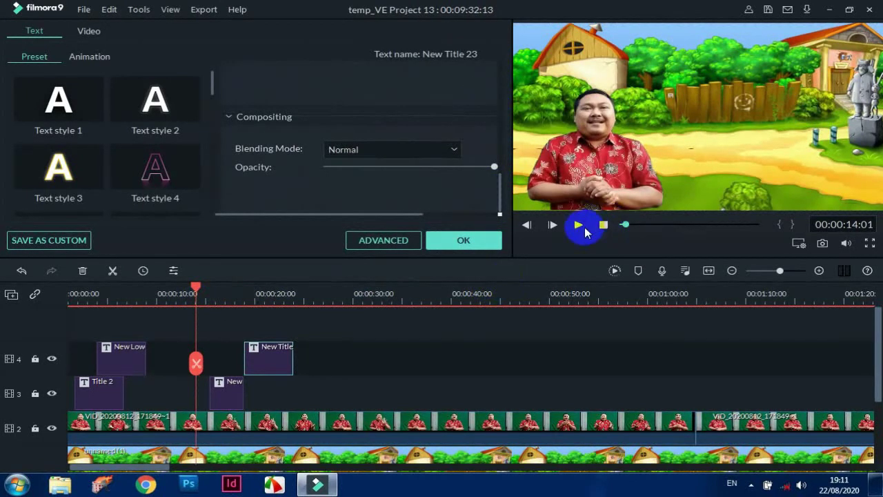
click(578, 225)
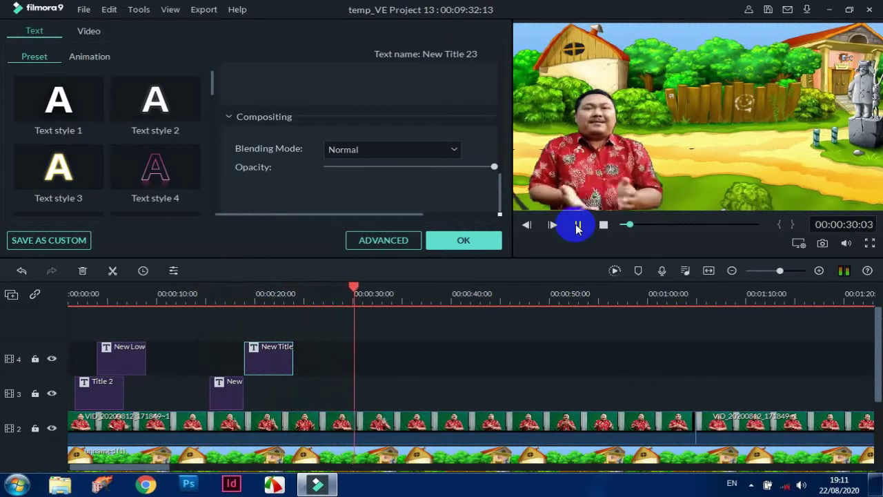
click(578, 226)
drag(361, 283, 360, 291)
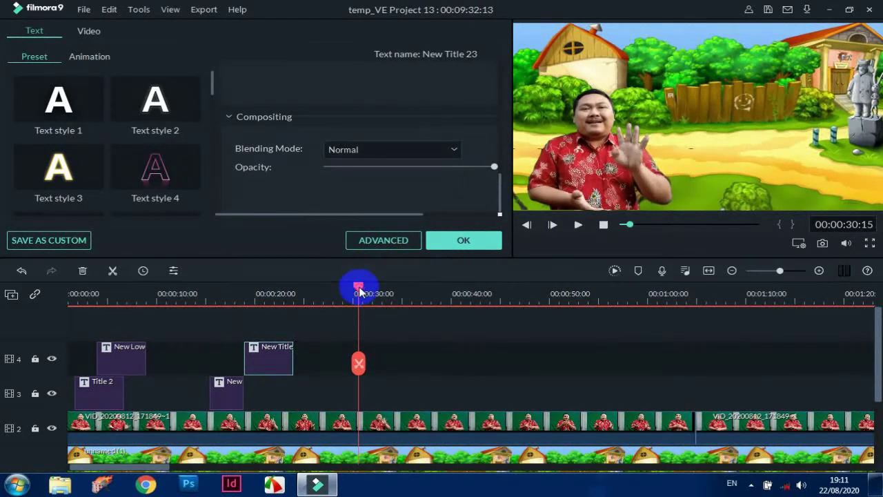
Place the New Title 9 preset on track 3 so that it starts at 00:00:30:01
click(459, 241)
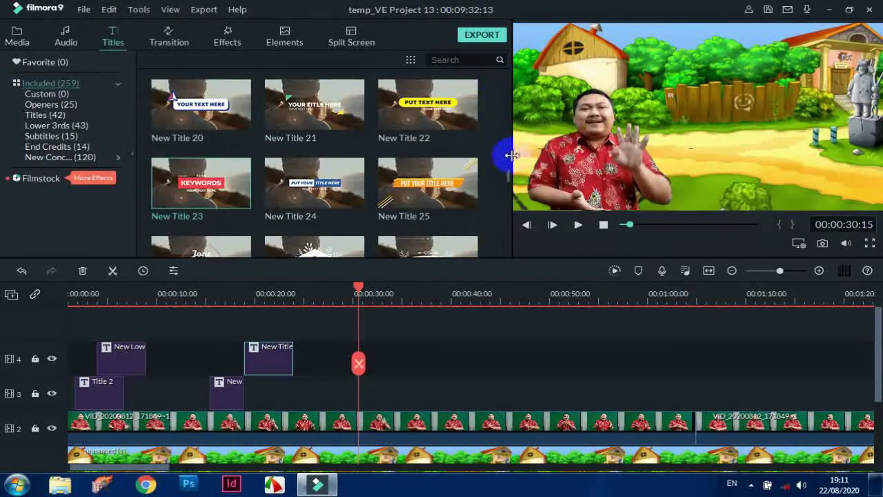
scroll(509, 174, up, 4)
scroll(509, 173, up, 10)
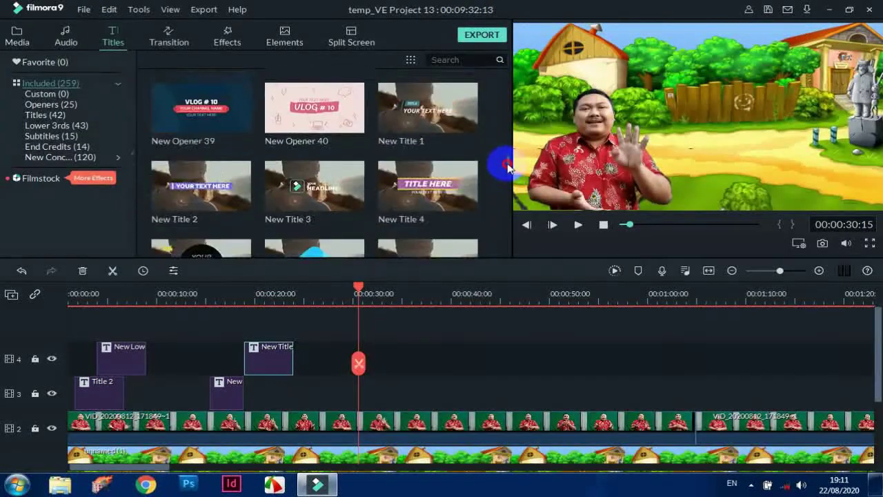
scroll(509, 145, up, 3)
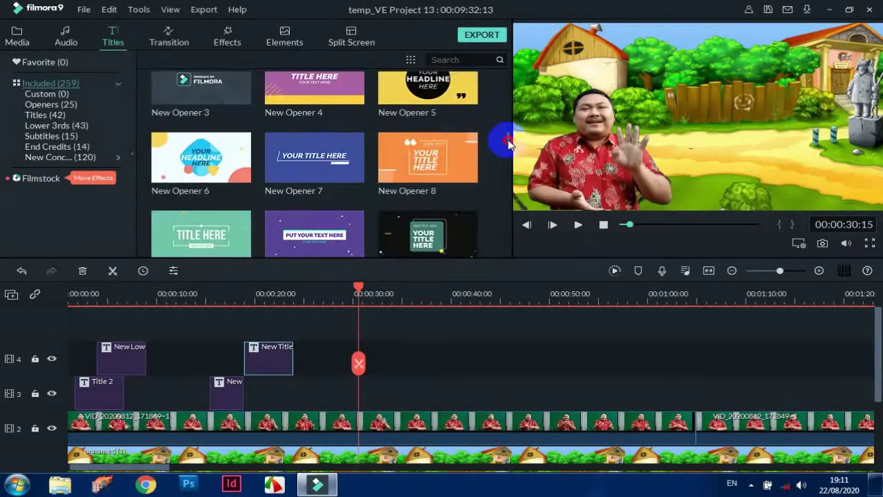
scroll(509, 145, down, 8)
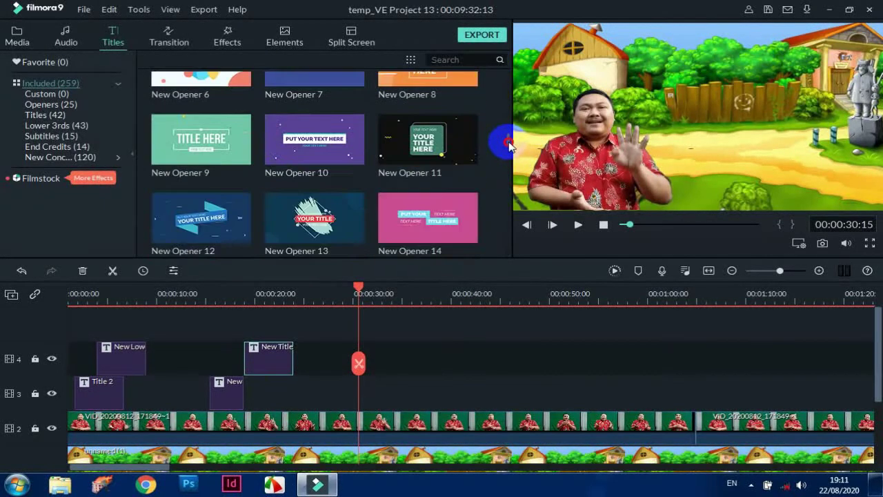
scroll(509, 153, down, 8)
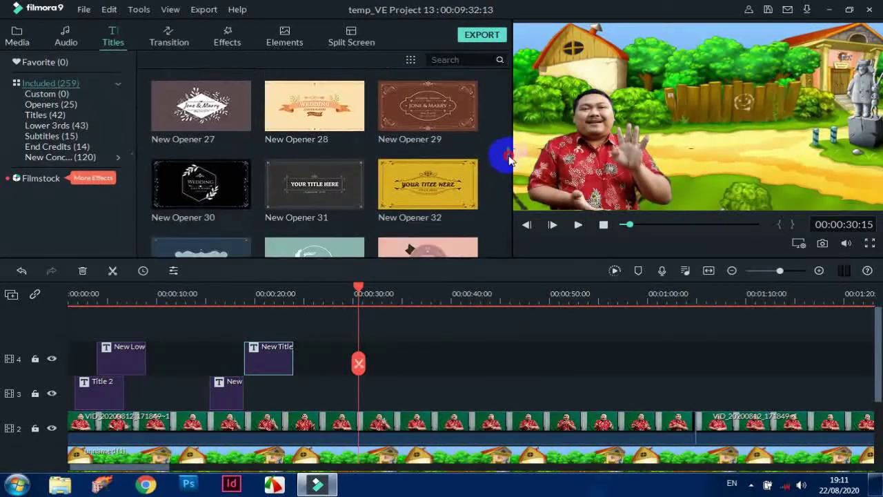
scroll(509, 165, down, 4)
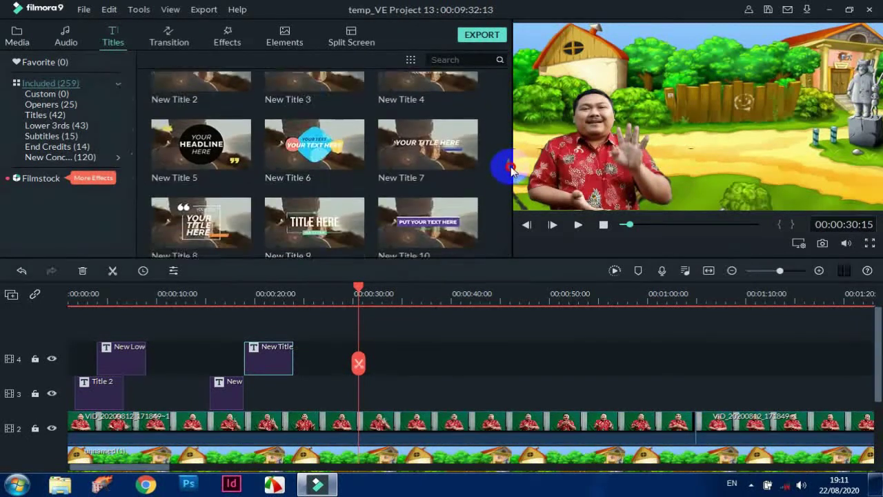
drag(336, 165, 369, 391)
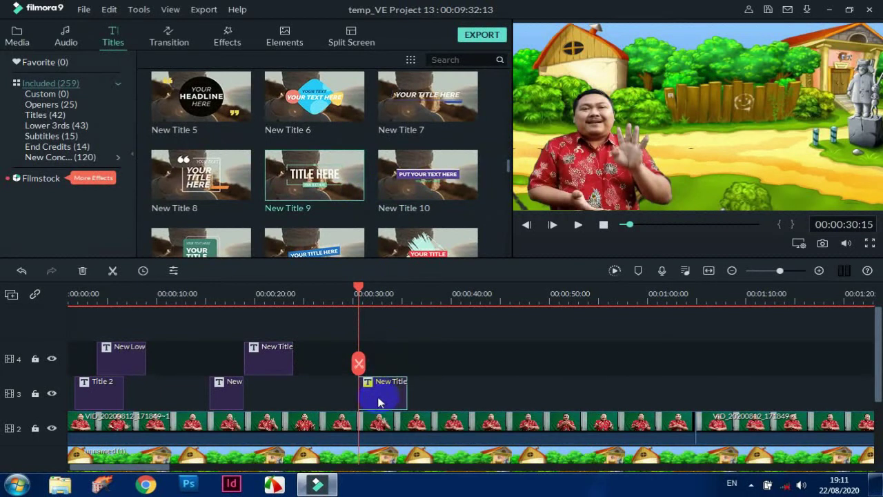
drag(360, 292, 354, 286)
drag(380, 394, 372, 394)
Move New Title 9's frame beside the presenter and put the YOUR TEXT HERE line on its small turquoise banner
double_click(372, 395)
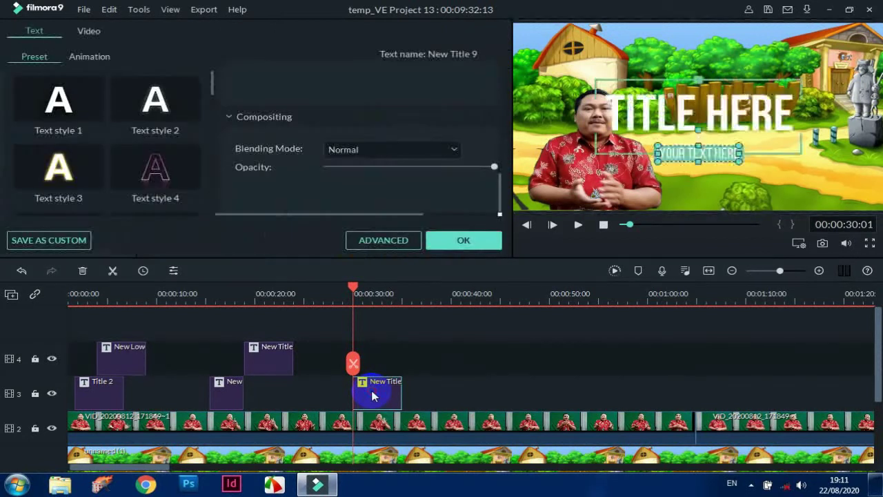
click(737, 80)
drag(733, 76, 806, 105)
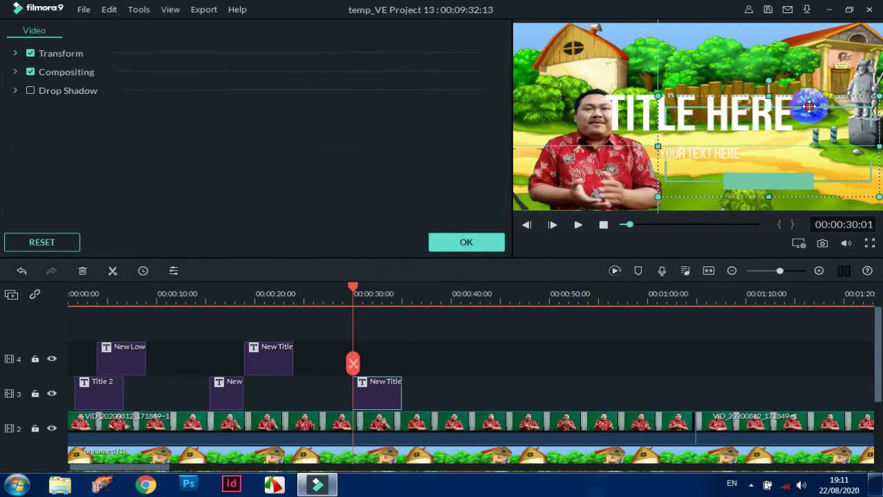
drag(717, 155, 808, 180)
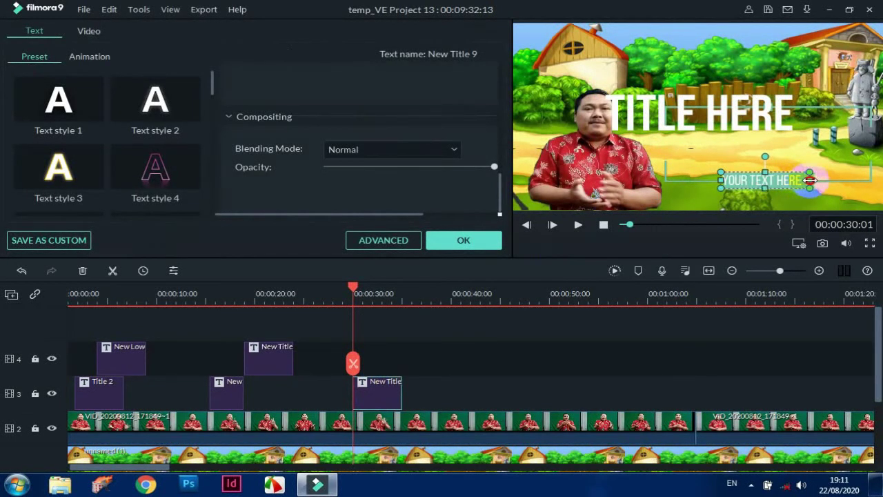
Centre the YOUR TEXT HERE line and replace it with "YUK BELAJAR"
drag(500, 195, 479, 83)
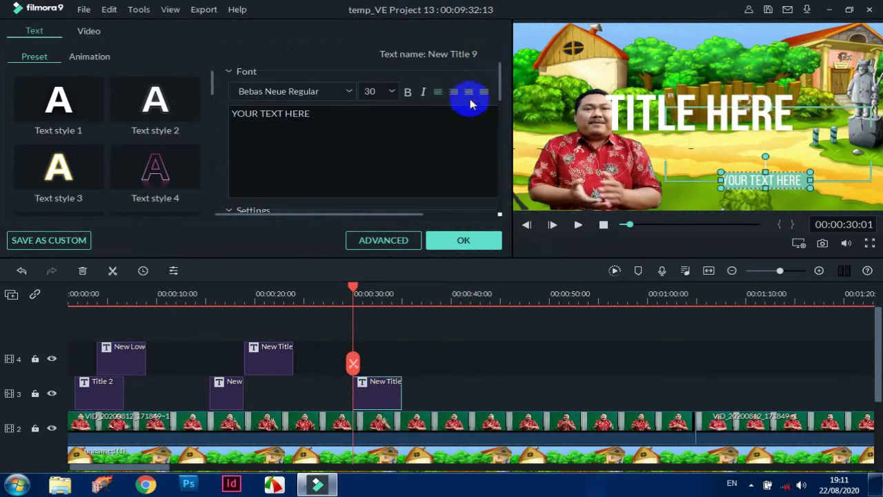
drag(322, 112, 140, 106)
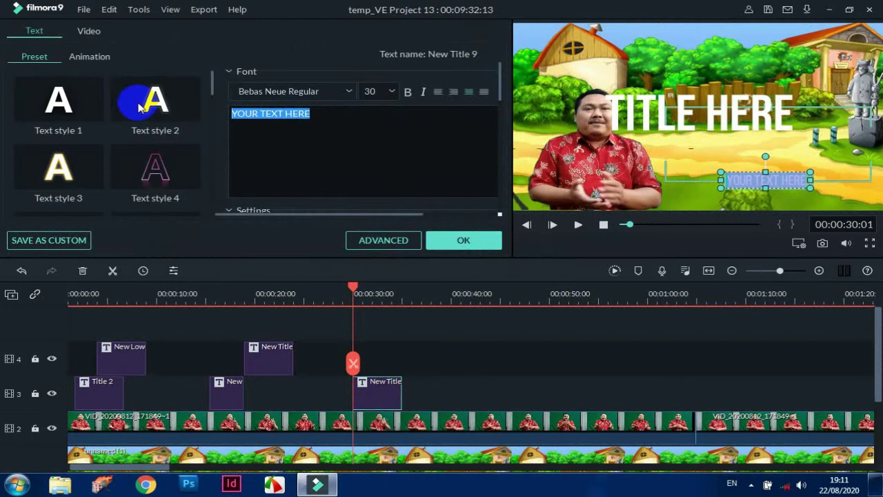
text(YUK BELAJAR)
Move the TITLE HERE heading into the frame, widen its text box to the frame's edge and centre the text
click(634, 103)
drag(633, 103, 701, 140)
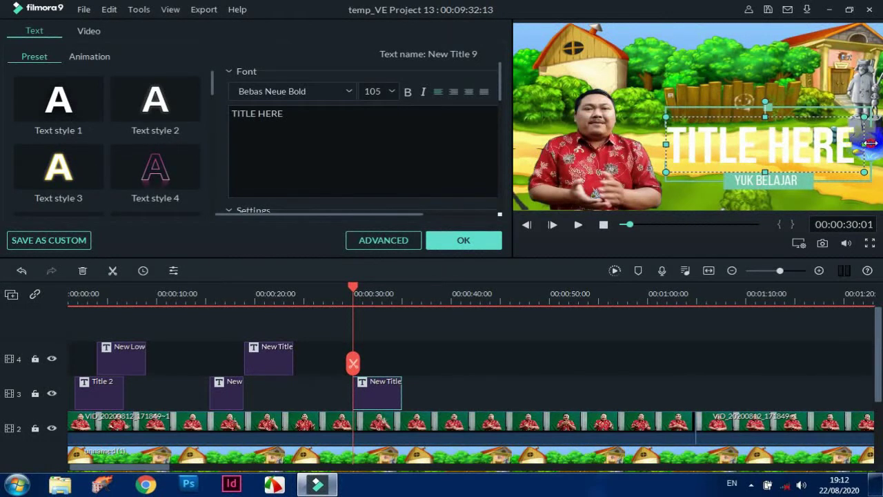
drag(871, 143, 873, 145)
click(469, 92)
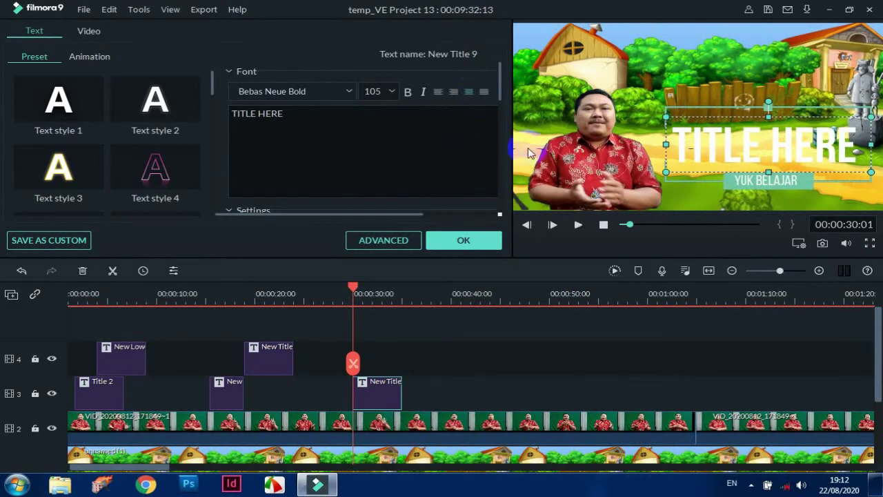
Set the text colour of the TITLE HERE heading to dark red
drag(501, 73, 500, 97)
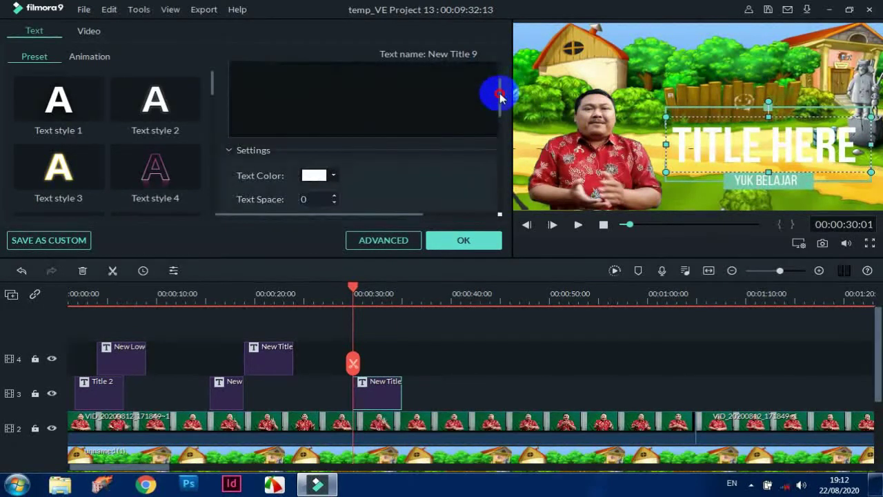
click(334, 175)
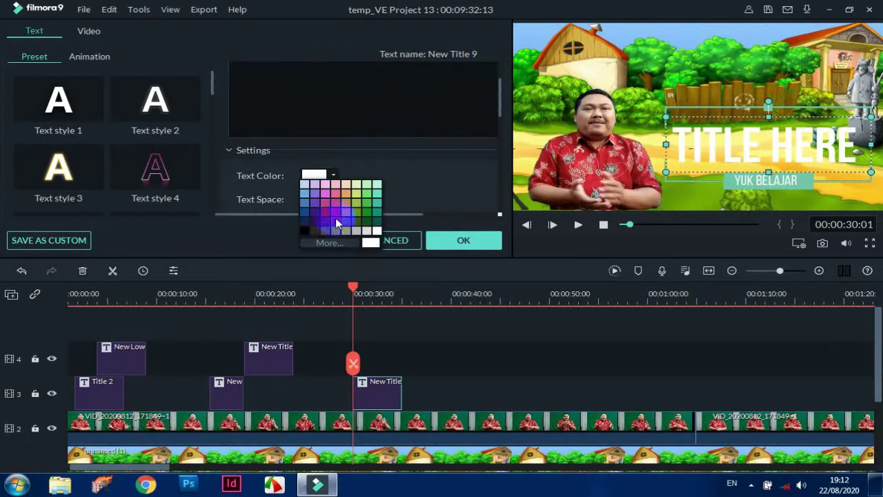
click(336, 227)
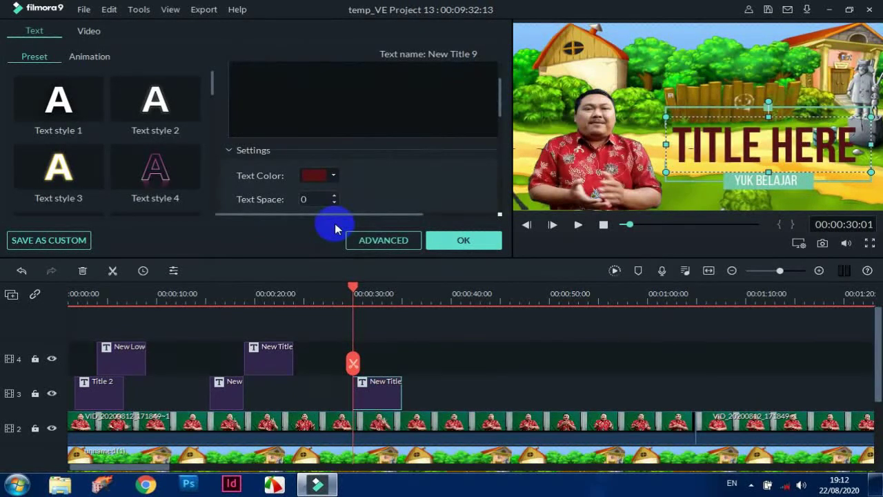
Replace the TITLE HERE heading with "PEMBELAJARAN 4"
drag(499, 103, 499, 83)
drag(286, 116, 234, 113)
text(PE)
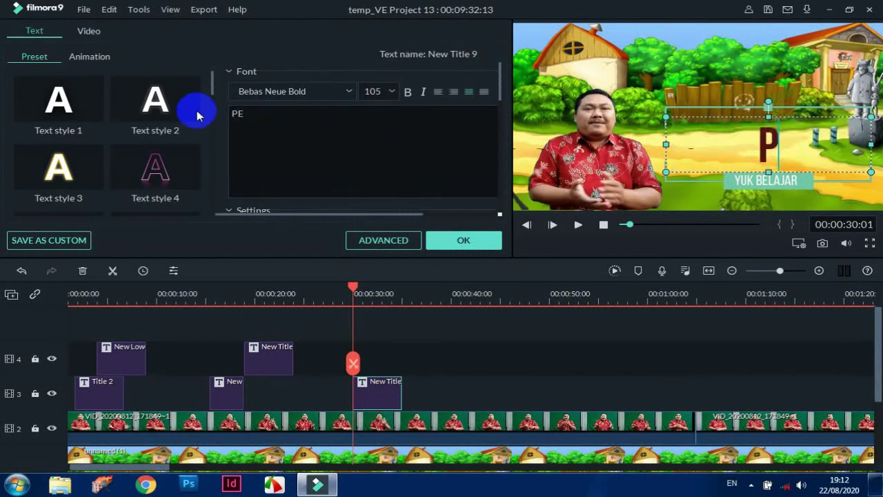
text(MBELAJARAN 4)
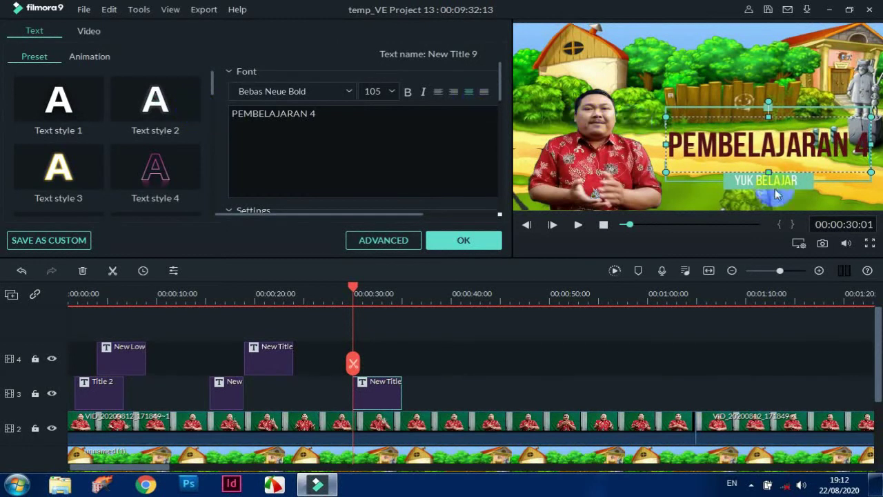
Play the timeline from 00:00:28:10 to review the new title and park the playhead at 00:00:45:02
click(337, 295)
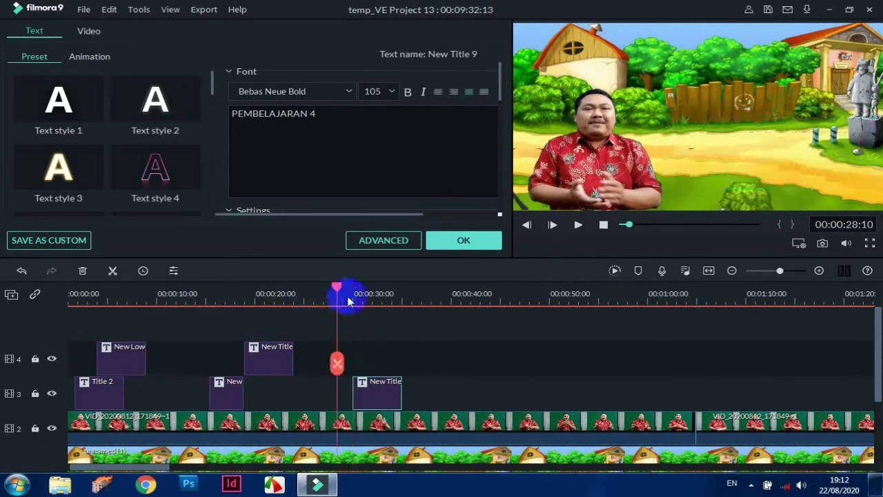
click(577, 226)
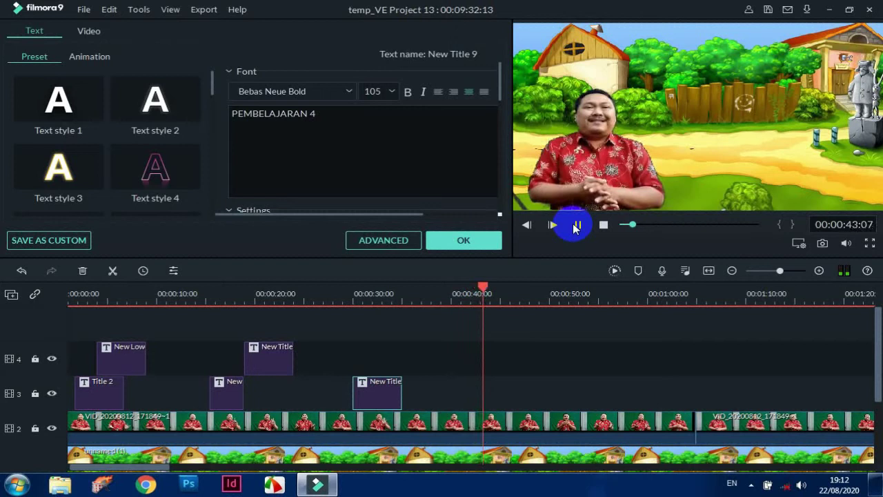
click(576, 226)
click(577, 227)
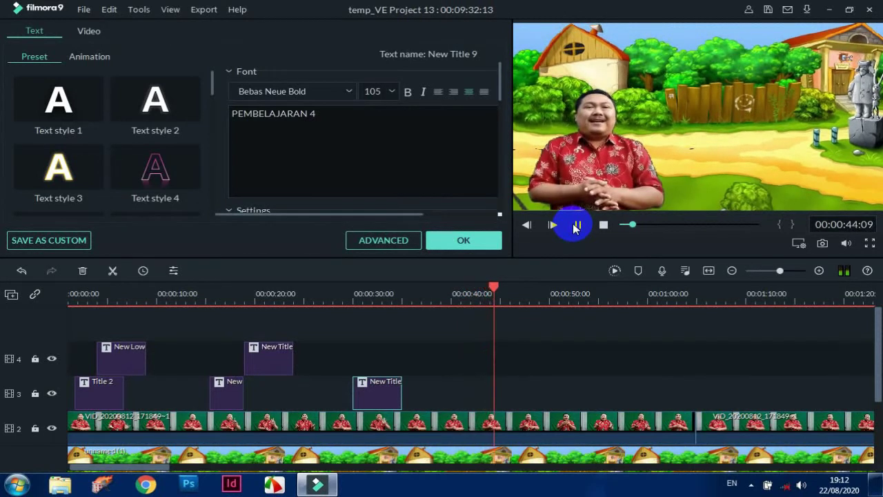
click(577, 226)
drag(507, 286, 502, 288)
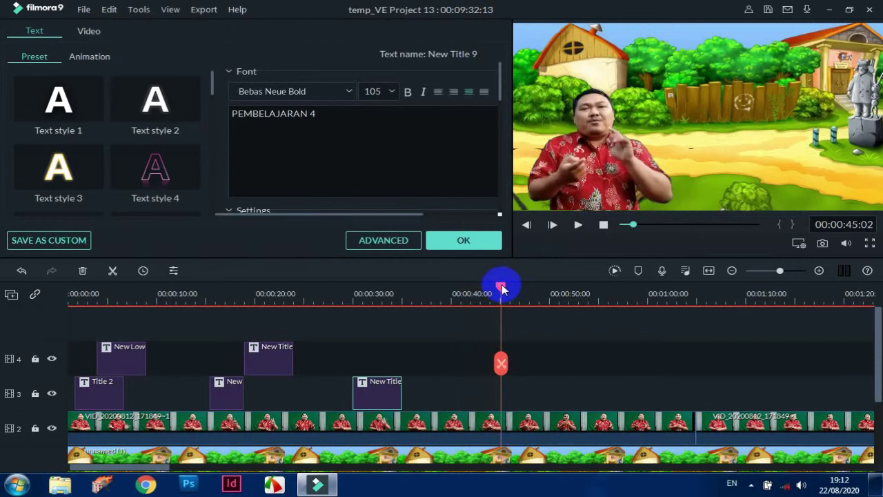
Close the title's settings and open the file picker for importing media files into the project
click(471, 240)
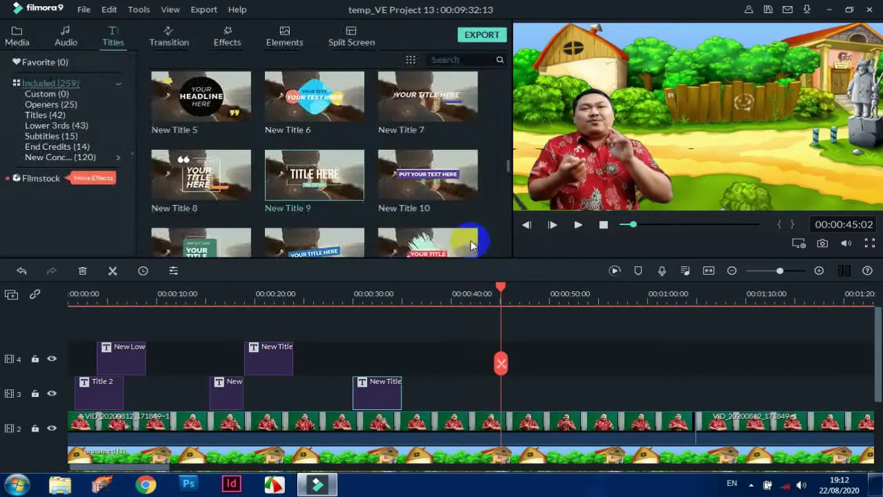
click(15, 33)
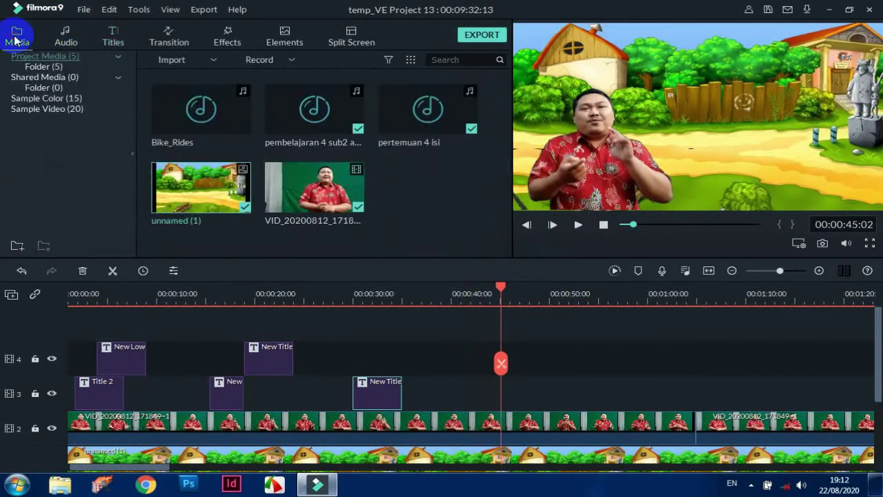
click(181, 61)
click(194, 75)
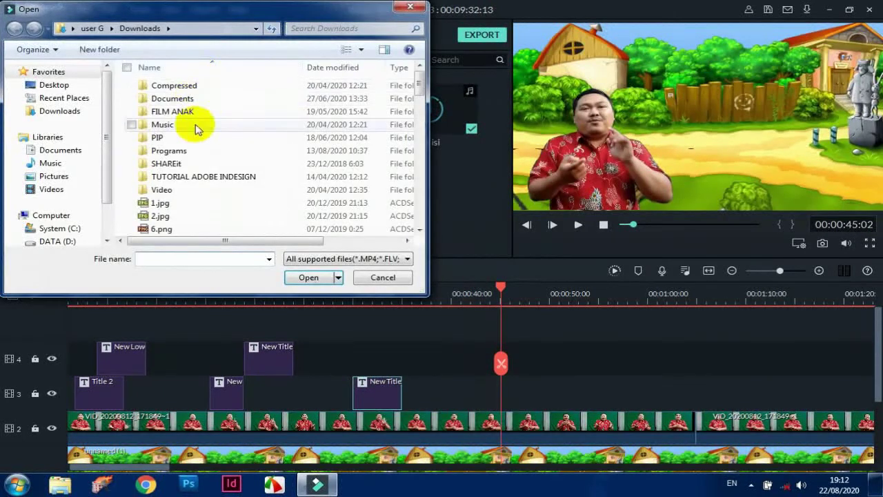
Search the whole computer for "minang" and clear the search
click(55, 216)
click(349, 31)
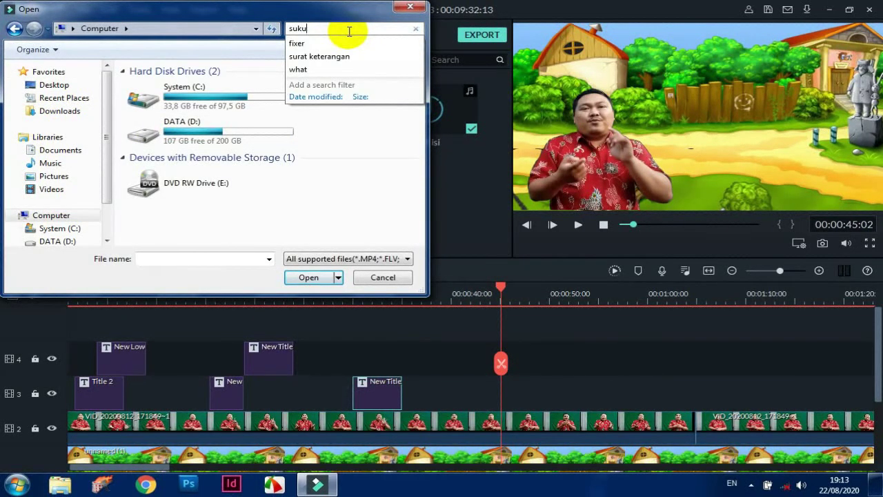
text(minang)
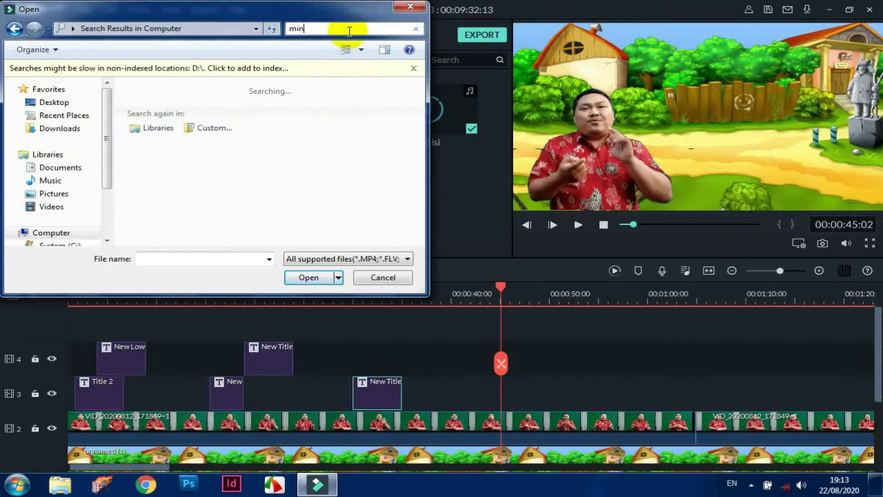
key(BackSpace)
key(BackSpace)
key(BackSpace)
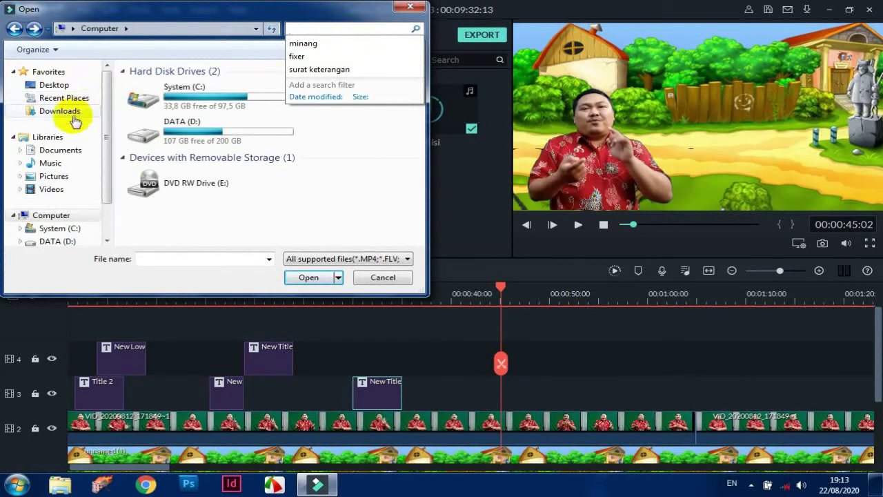
Import the picture suku minang.jpg from the Pictures library
click(56, 176)
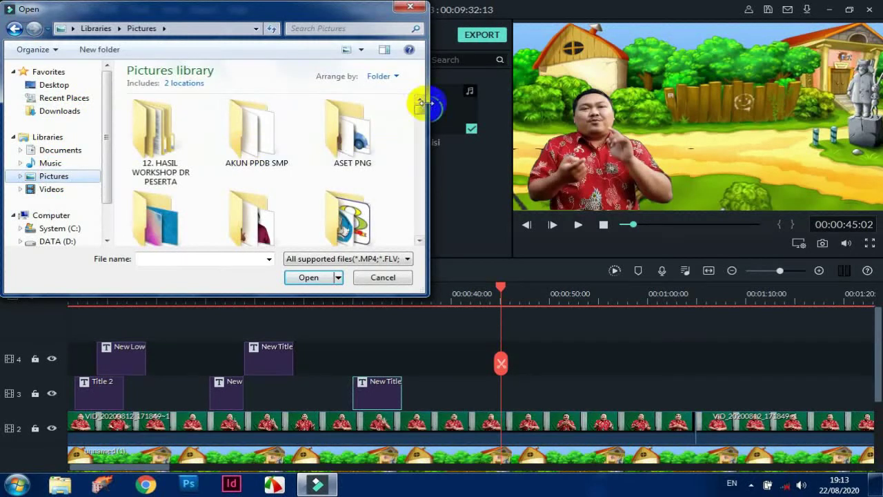
scroll(420, 104, down, 10)
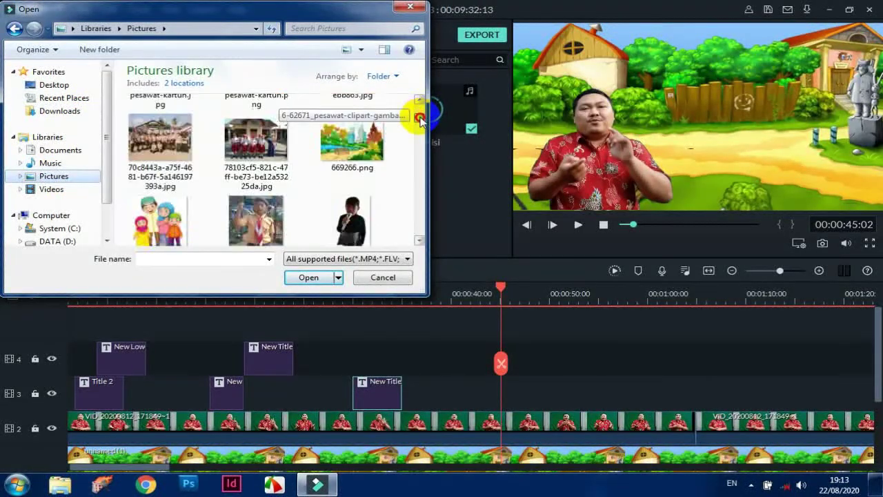
scroll(420, 119, down, 5)
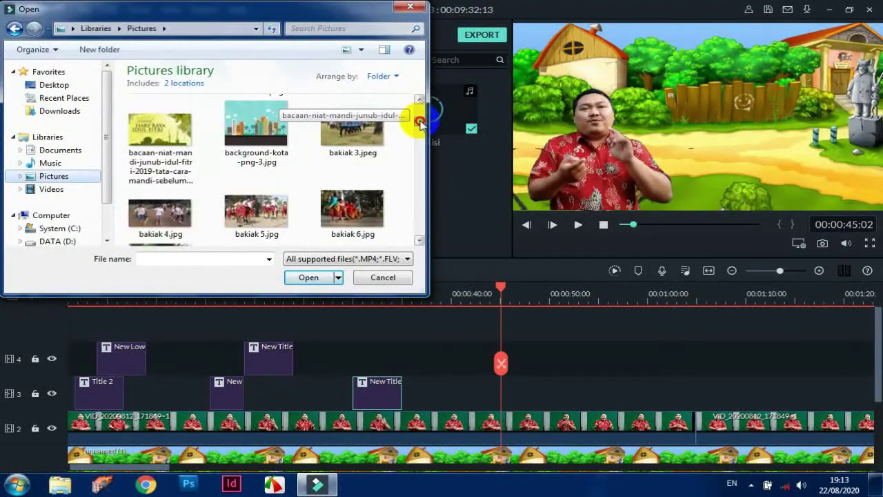
scroll(419, 123, down, 5)
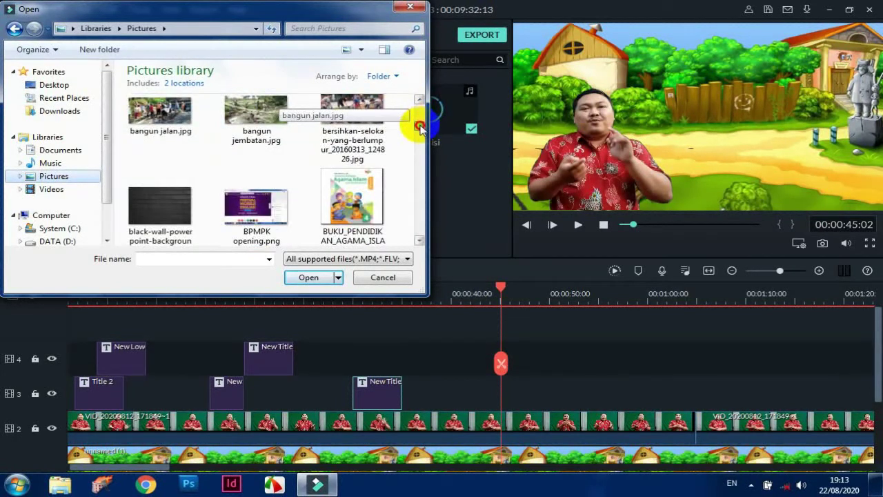
scroll(419, 126, down, 5)
scroll(420, 131, down, 3)
scroll(420, 138, down, 3)
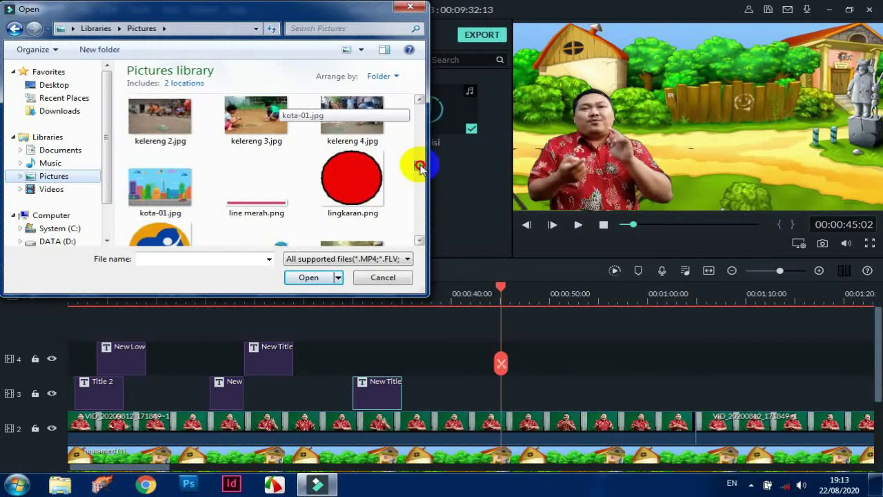
scroll(420, 170, down, 2)
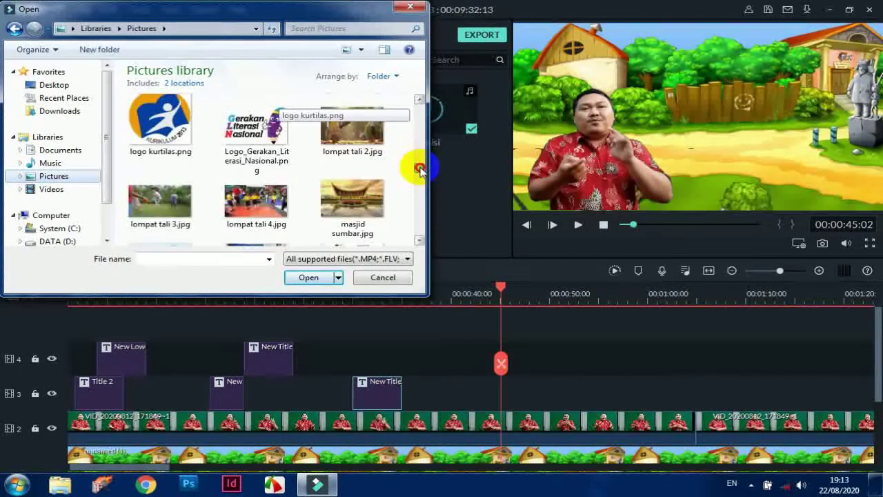
scroll(419, 169, down, 2)
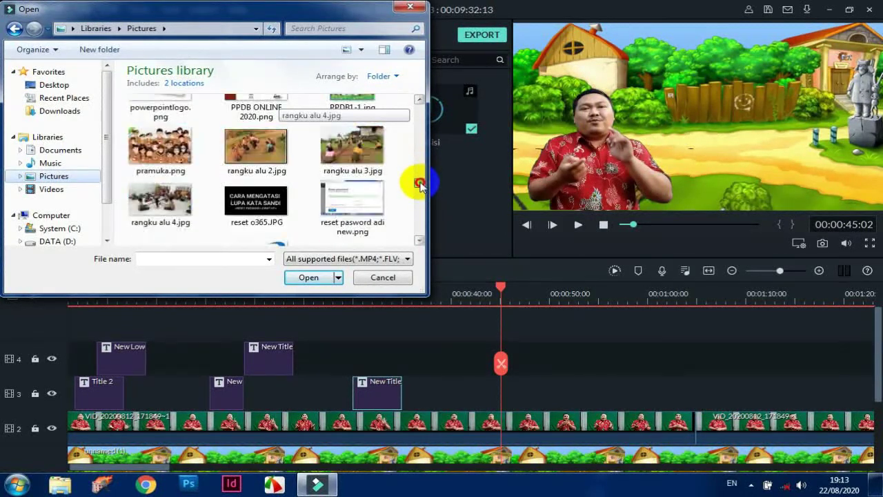
scroll(420, 184, down, 2)
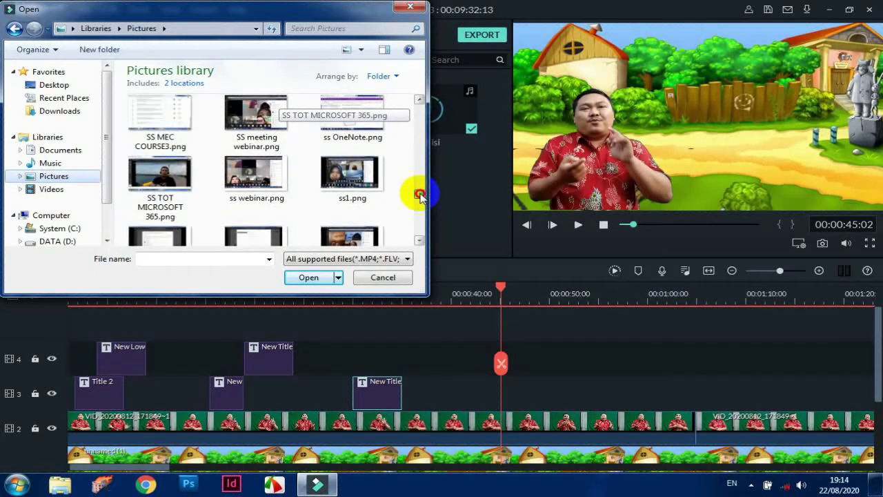
scroll(419, 198, down, 1)
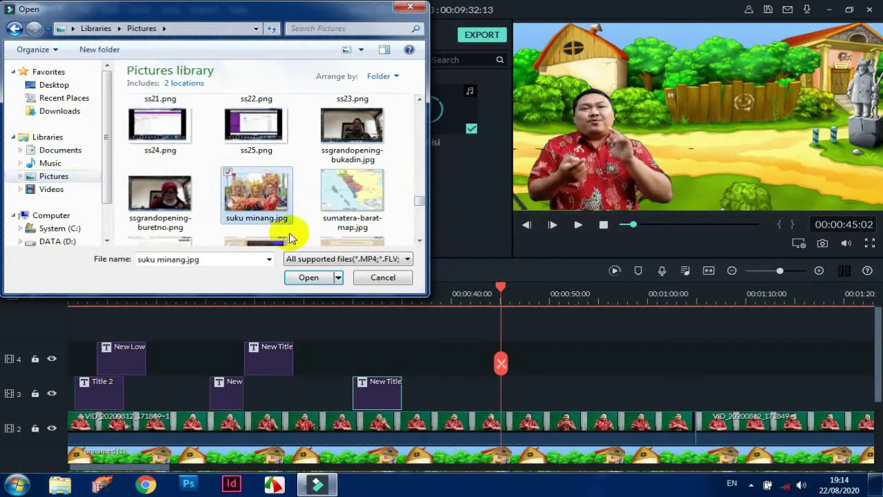
click(316, 279)
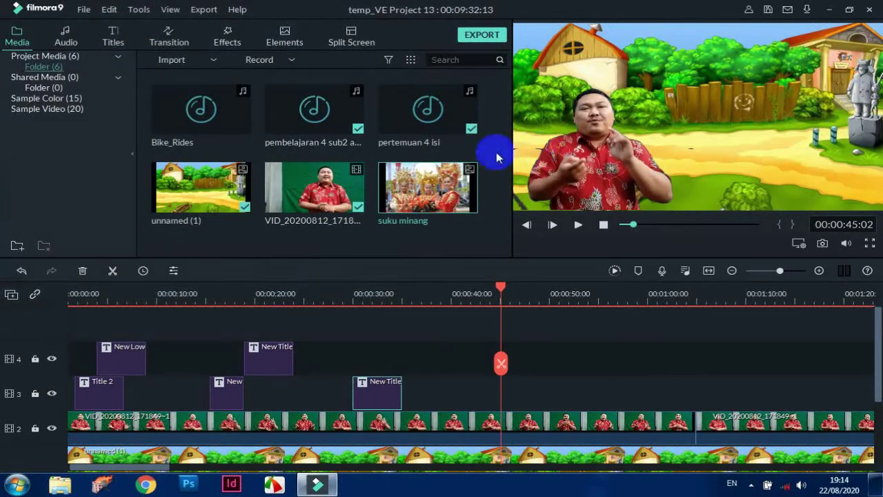
Split the cartoon background at 00:00:45:02 and insert the suku minang image into track 1 at the split
drag(441, 192, 548, 317)
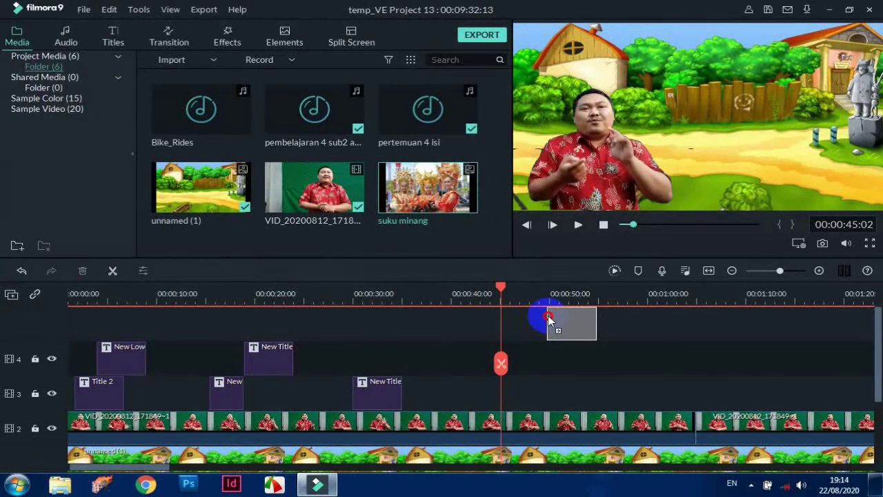
drag(548, 318, 509, 387)
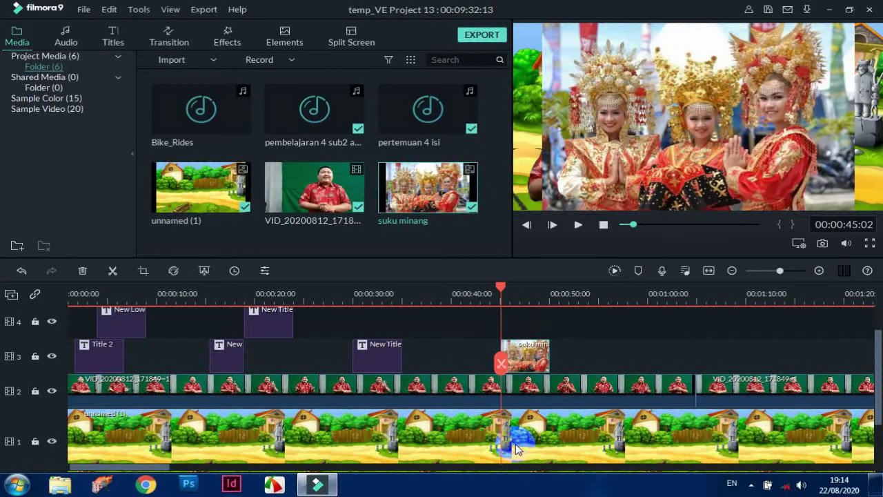
click(113, 274)
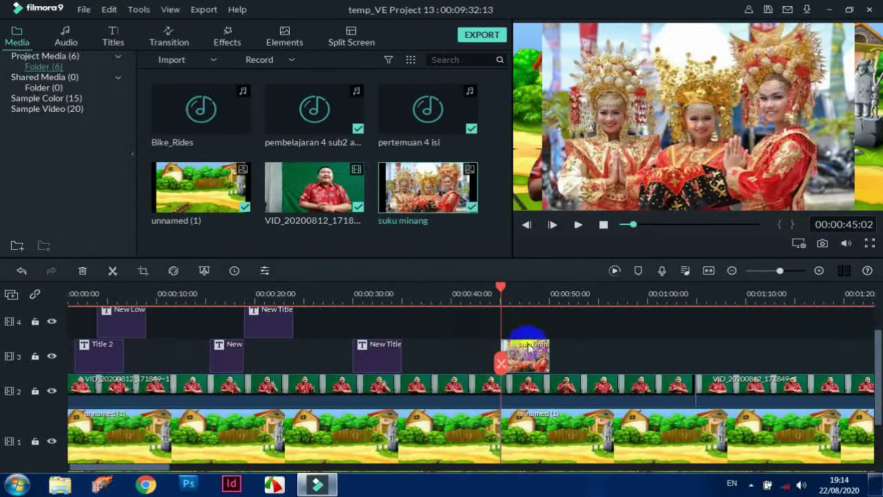
drag(522, 358, 504, 426)
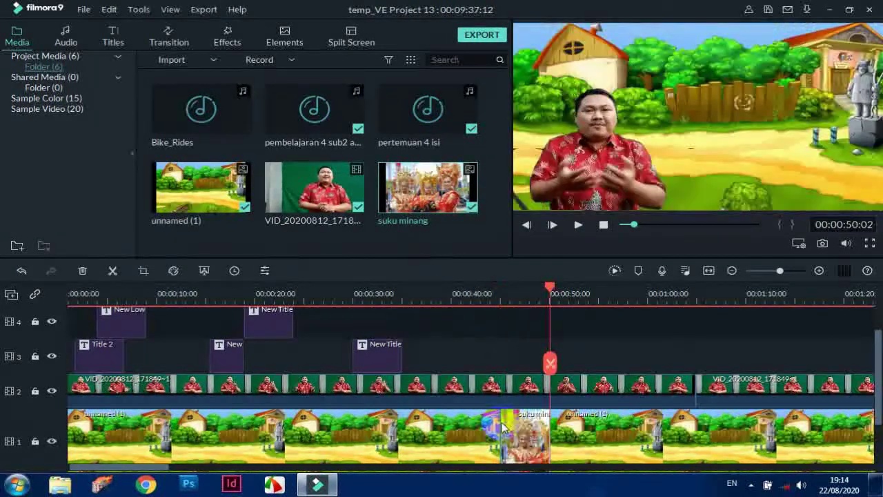
Play the timeline from 00:00:43:05 into the suku minang image to review the background change
click(483, 296)
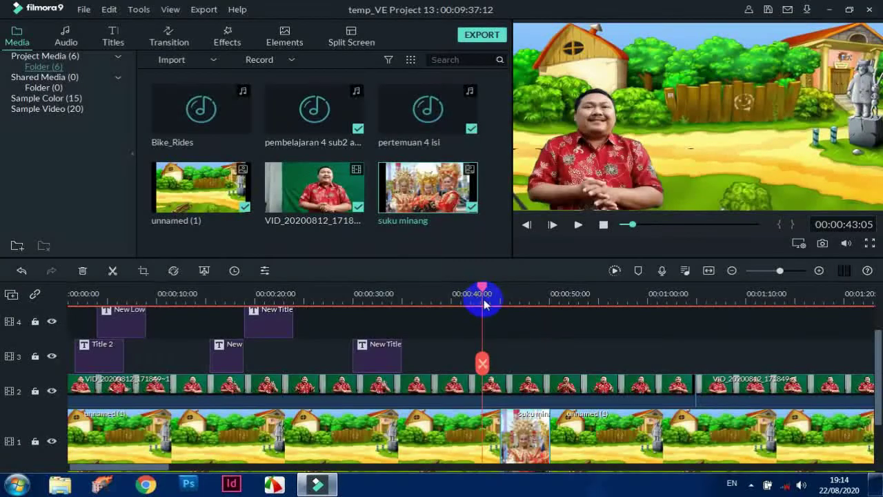
click(578, 226)
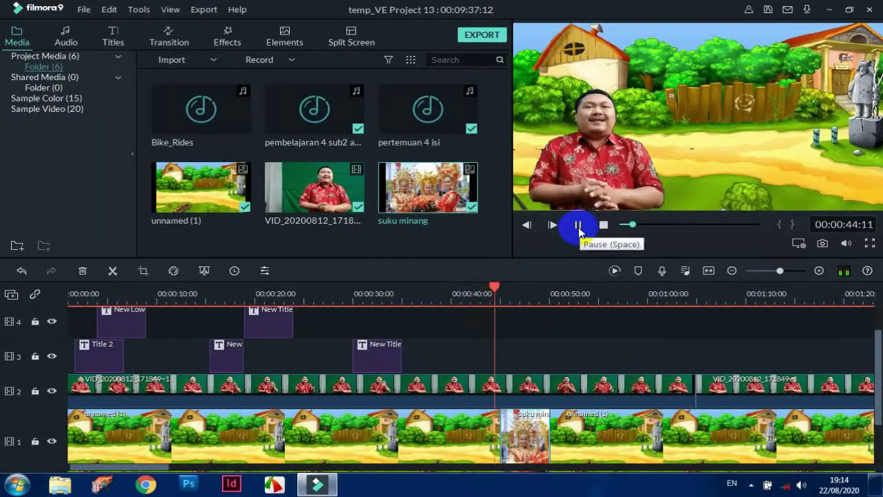
click(578, 227)
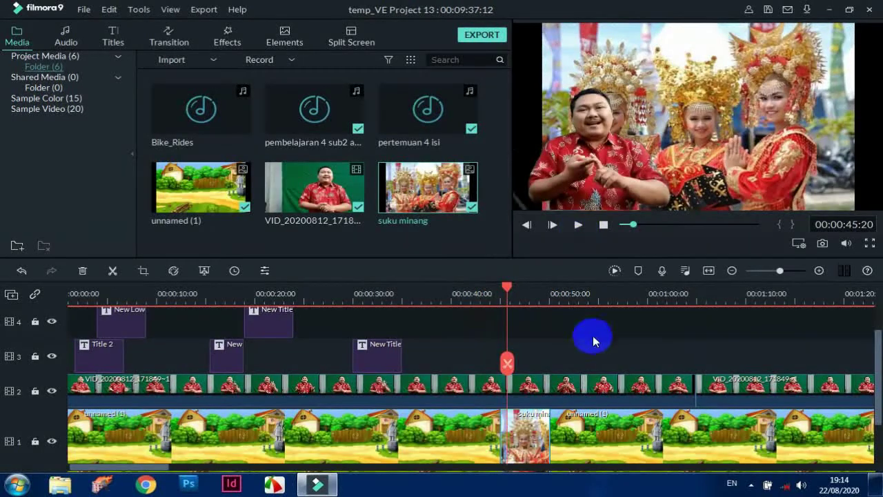
Stretch the suku minang image horizontally to both edges of the frame to cover the black side areas
double_click(524, 461)
drag(536, 114, 506, 116)
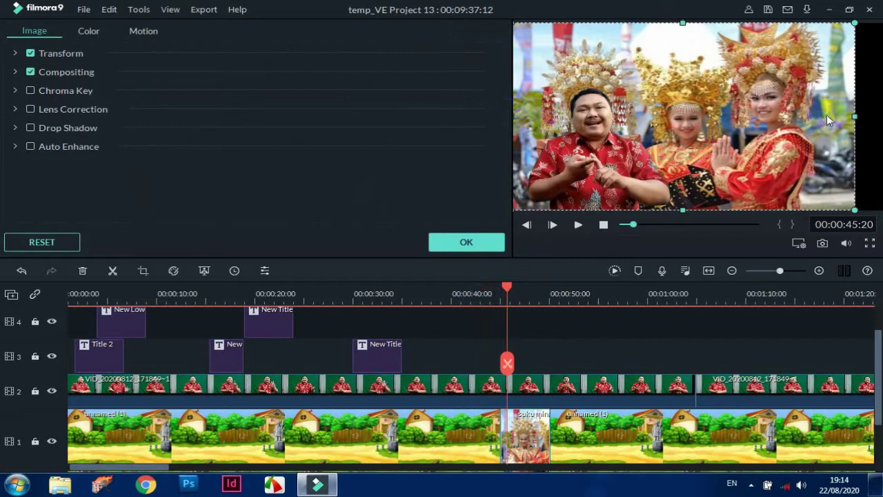
drag(854, 113, 880, 115)
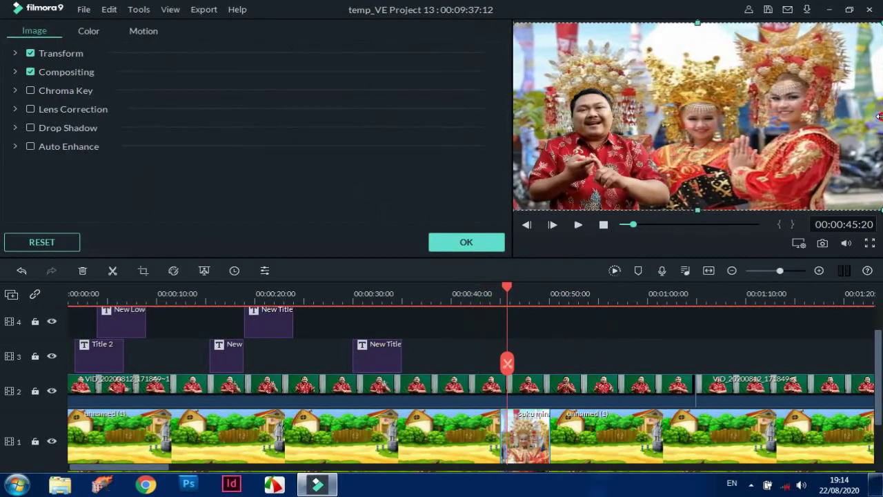
Trim the end of the suku minang image to 00:00:47:02 and move the following background clip up against it
click(578, 224)
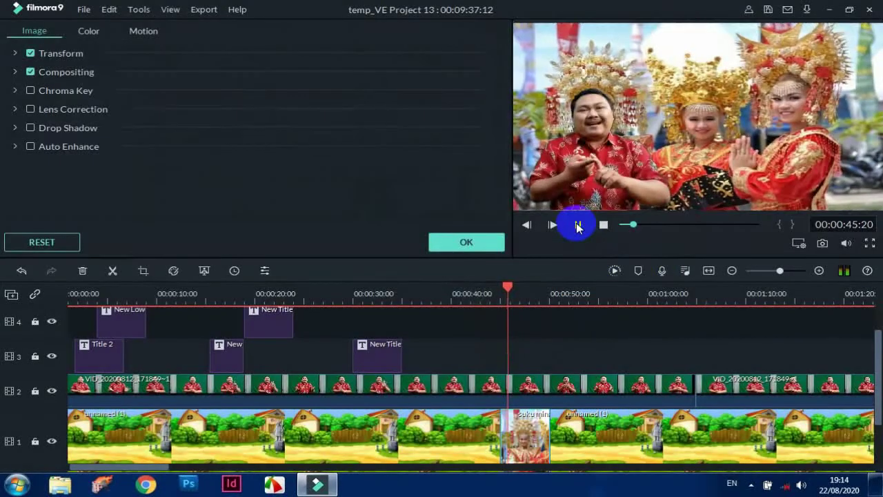
click(578, 224)
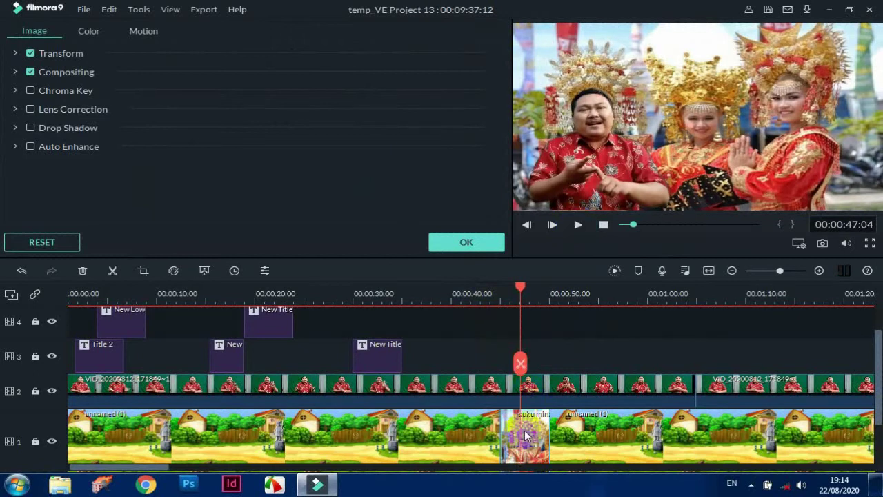
drag(549, 439, 524, 439)
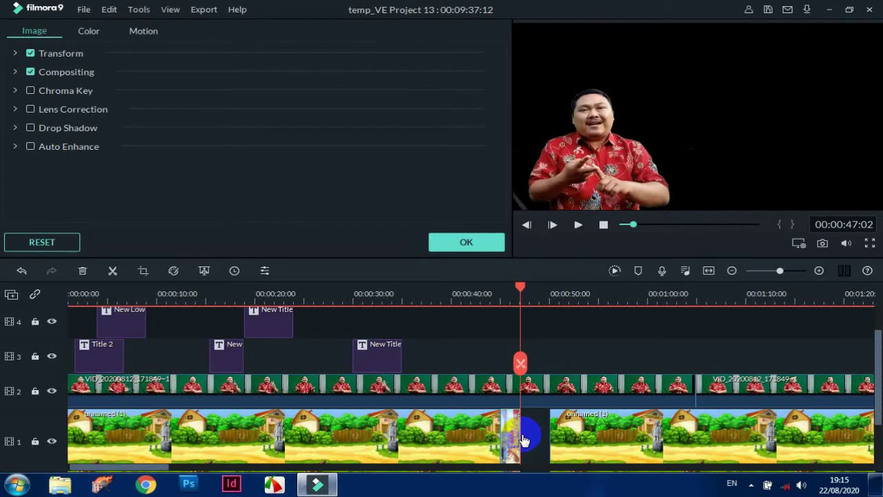
drag(556, 433, 539, 440)
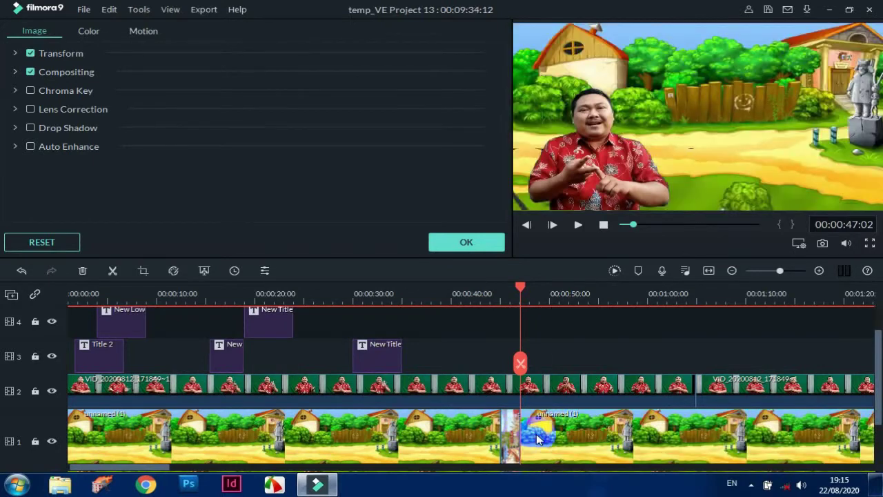
Play the timeline from 00:00:47:02 to about 00:00:50:04 to review the return to the cartoon background, and close the image settings
click(578, 225)
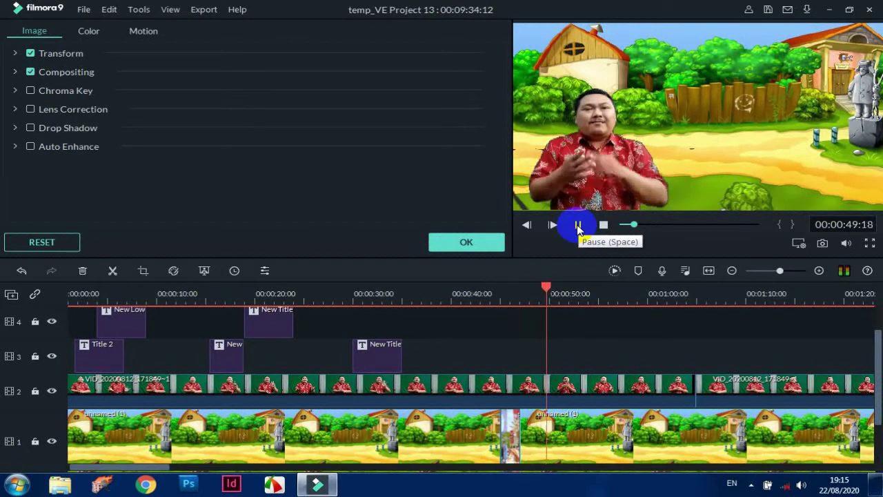
click(578, 225)
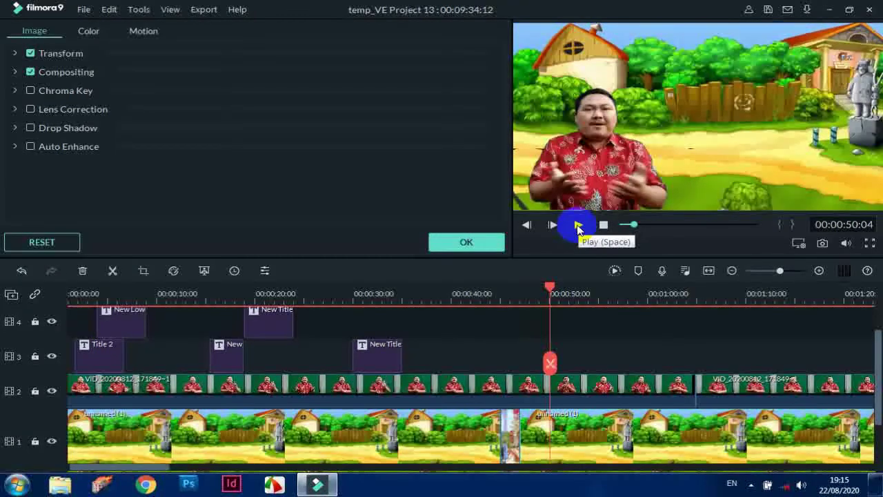
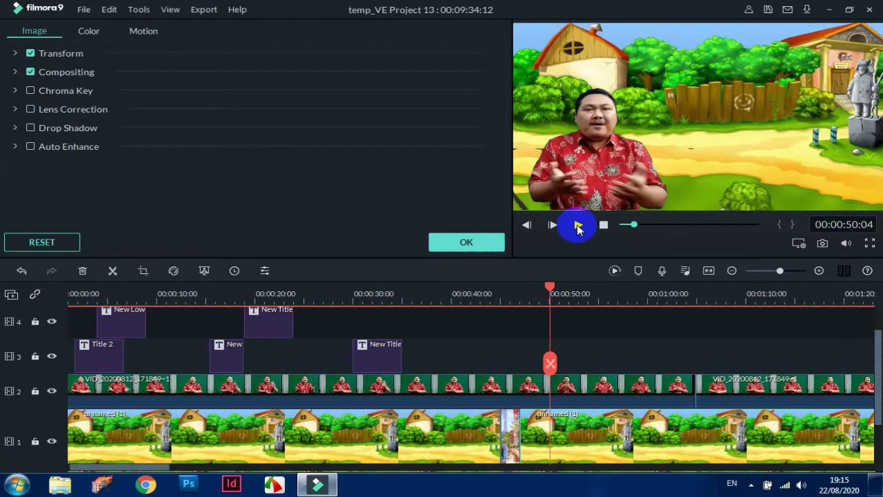
click(472, 247)
Start importing media files, search the Pictures library for "tongkonan", and clear the search
click(175, 59)
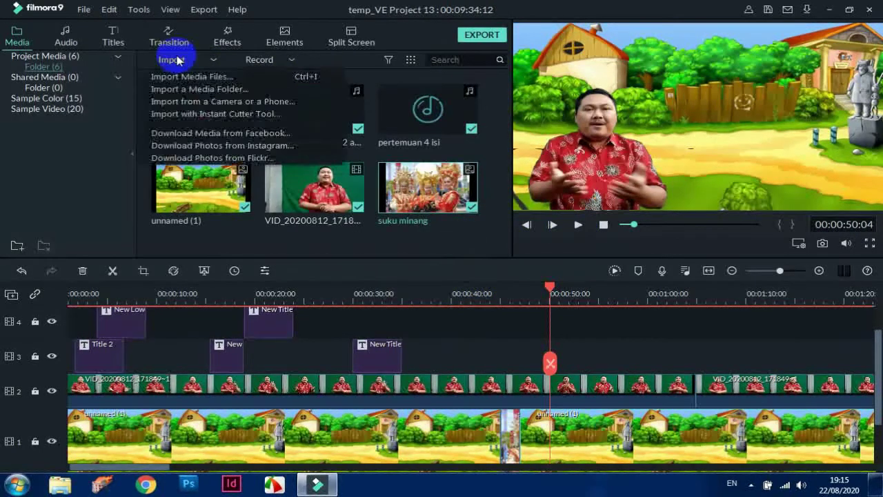
click(192, 76)
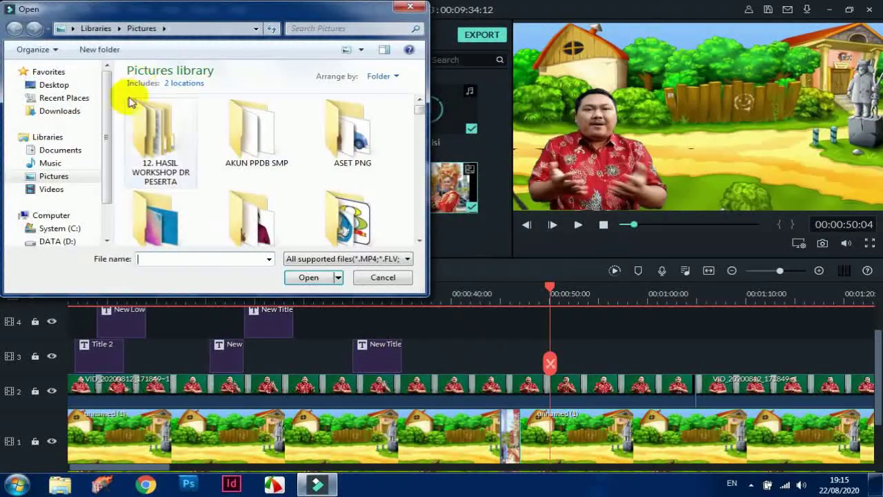
click(55, 177)
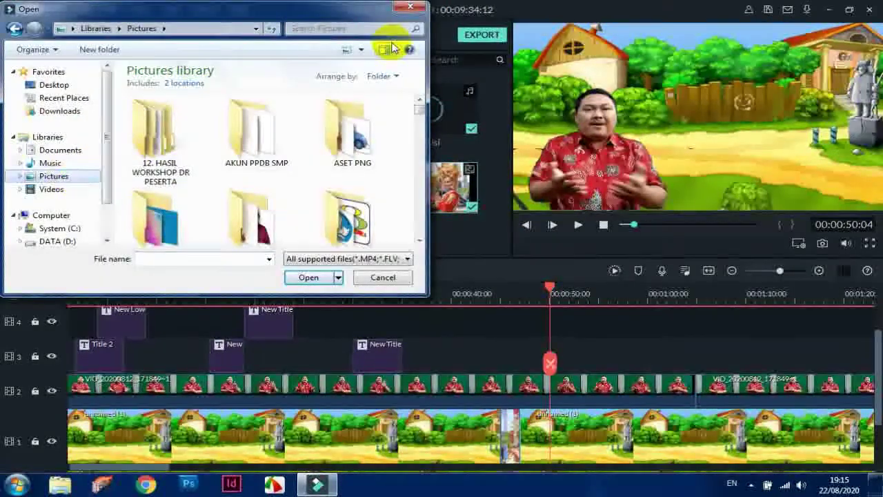
click(339, 26)
text(tongkonan)
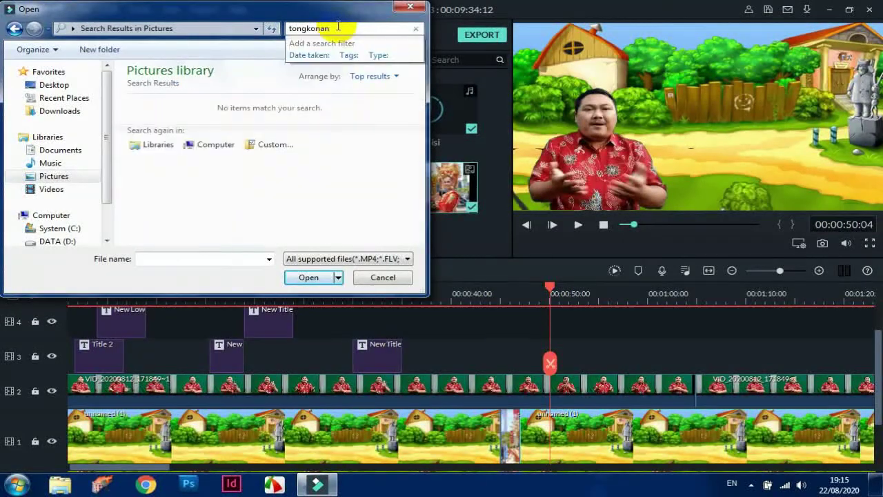
drag(361, 29, 256, 32)
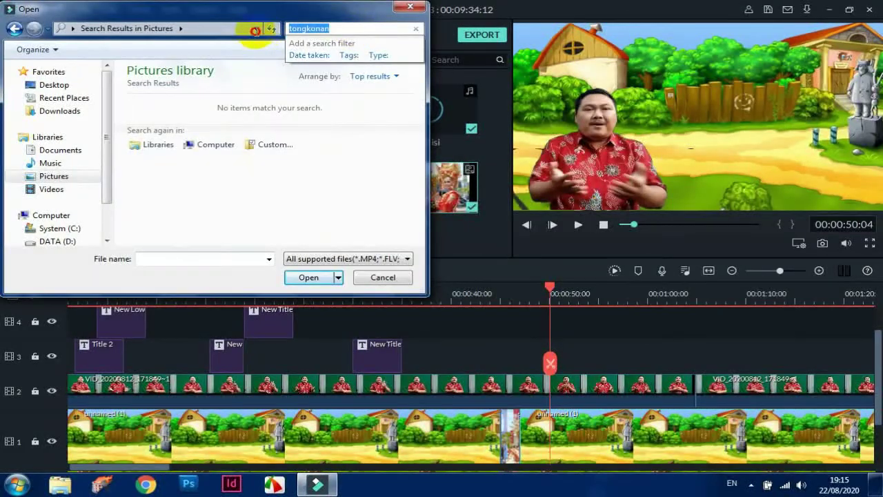
key(BackSpace)
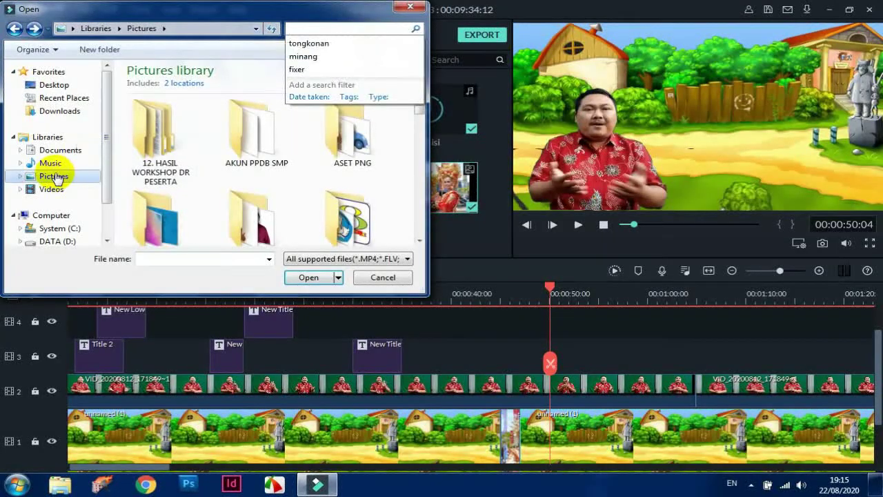
Browse the Pictures library for a suitable illustrative picture to place behind the presenter
click(55, 176)
scroll(418, 116, down, 10)
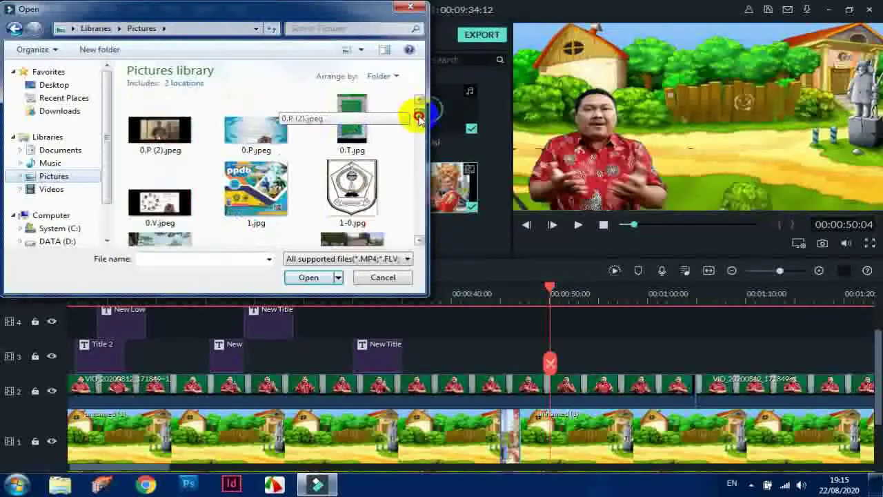
scroll(419, 121, down, 10)
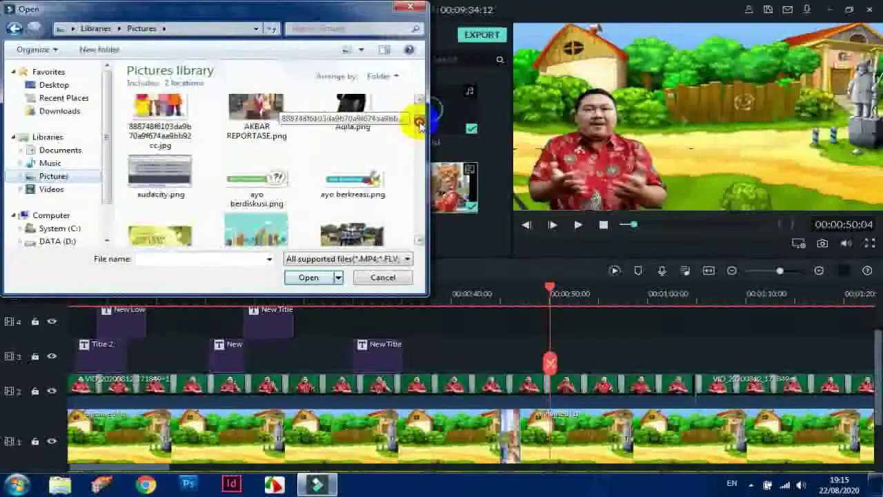
scroll(420, 129, down, 10)
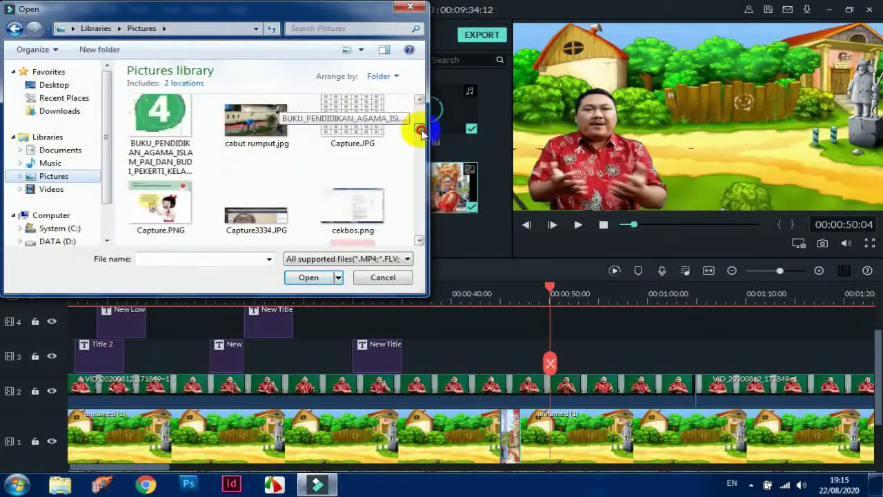
drag(423, 138, 421, 227)
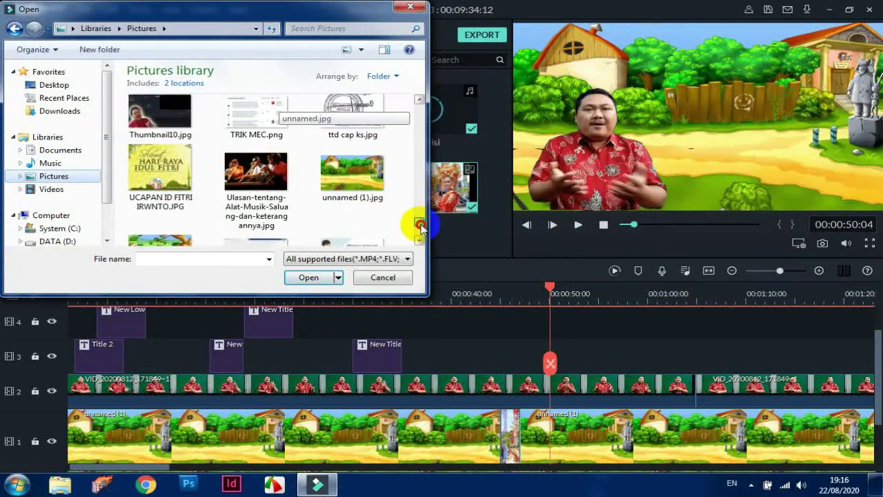
scroll(421, 228, up, 1)
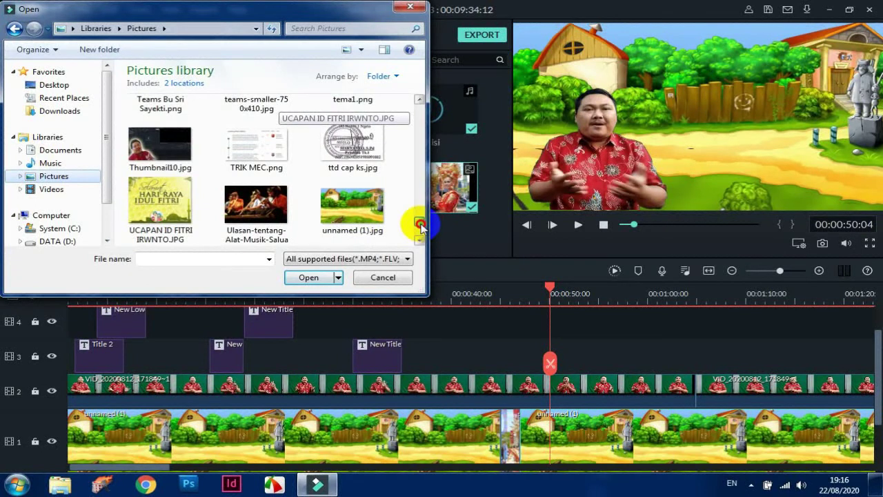
scroll(421, 225, up, 3)
scroll(421, 224, up, 3)
scroll(421, 220, down, 5)
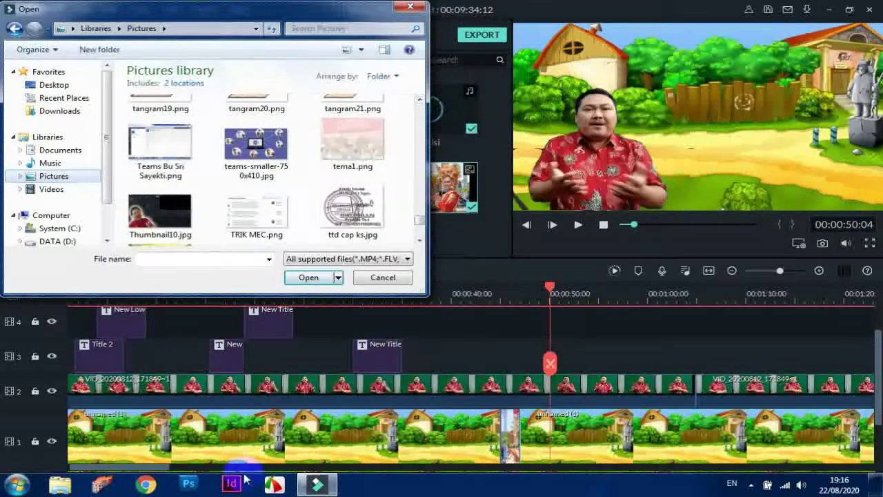
Switch to Chrome and search Google for "tongkonan"
click(144, 486)
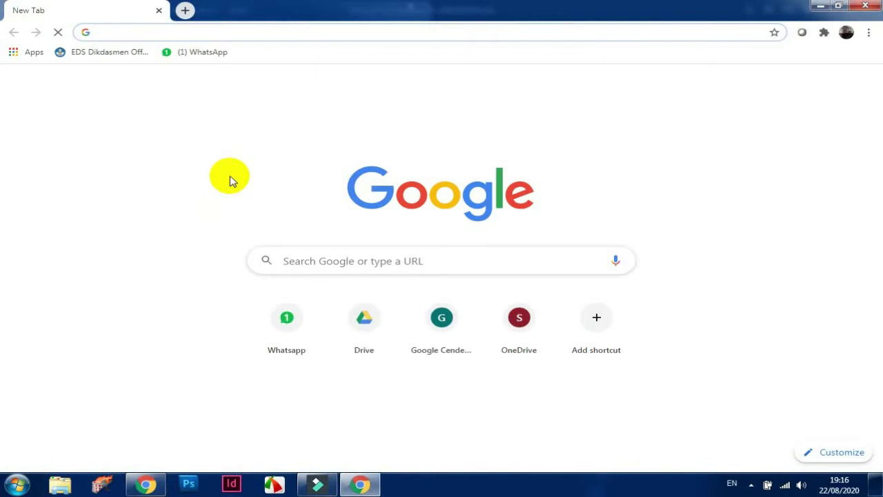
click(212, 29)
text(tongkonan)
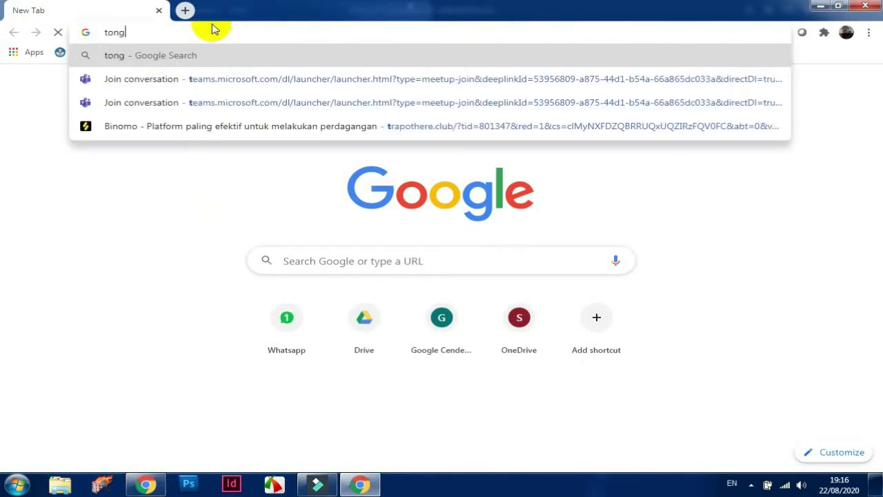
key(Return)
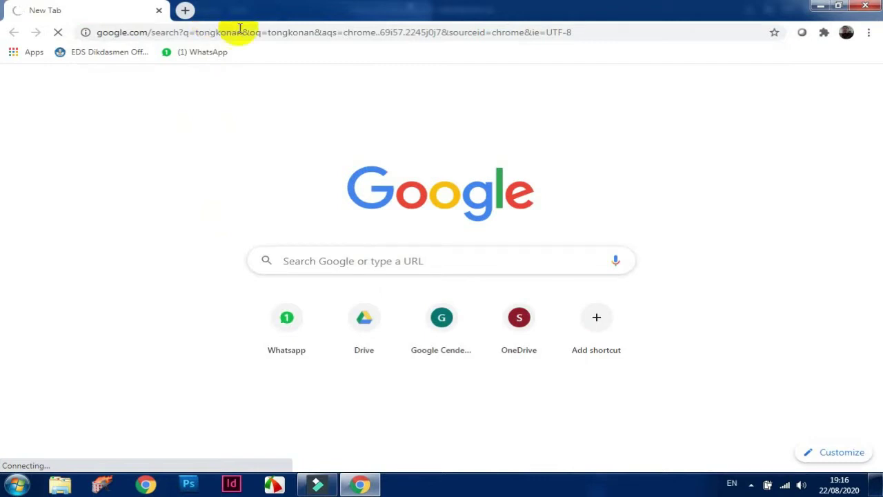
click(591, 33)
key(Return)
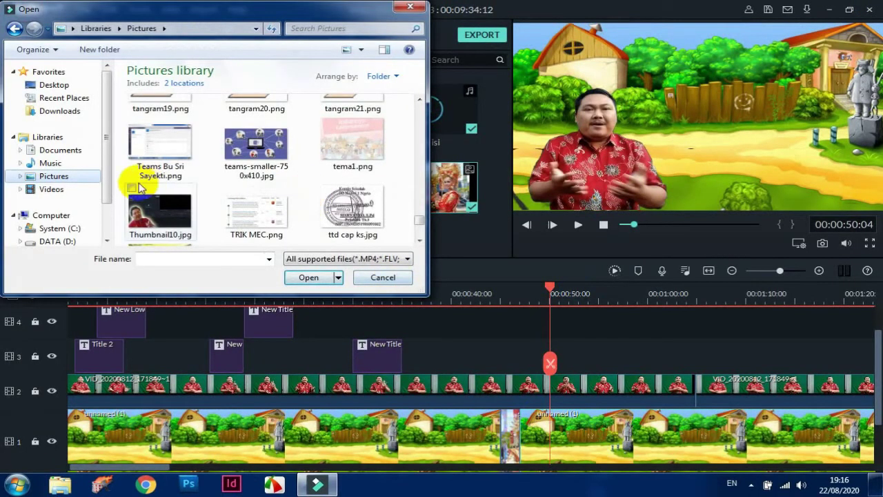
Find pawaibudaya.png in the Pictures library and import it into the project media
scroll(415, 218, down, 4)
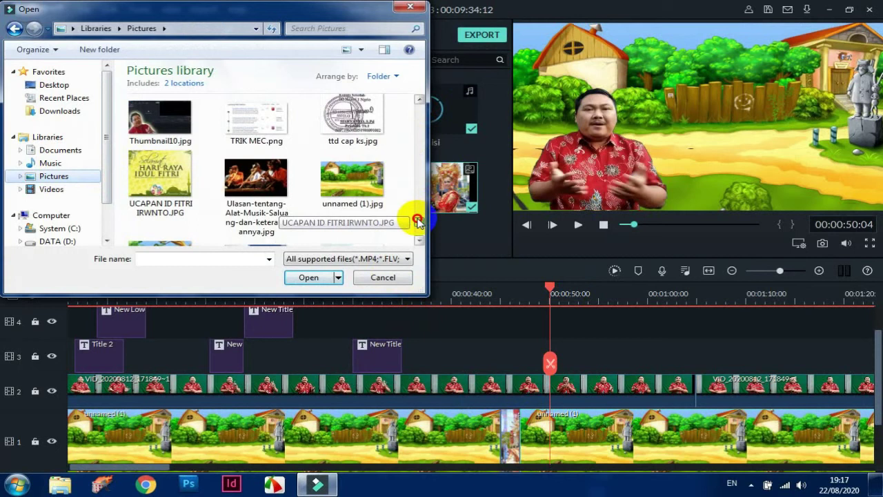
scroll(417, 220, down, 10)
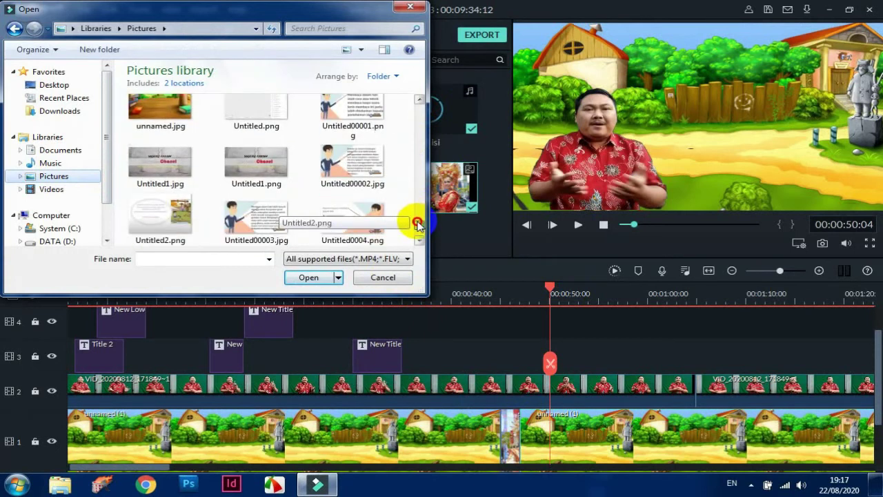
scroll(418, 227, down, 10)
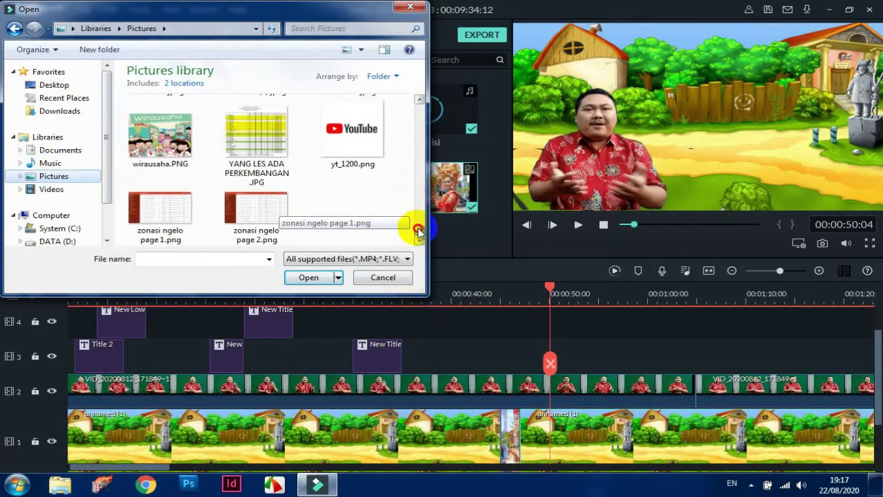
scroll(419, 226, down, 10)
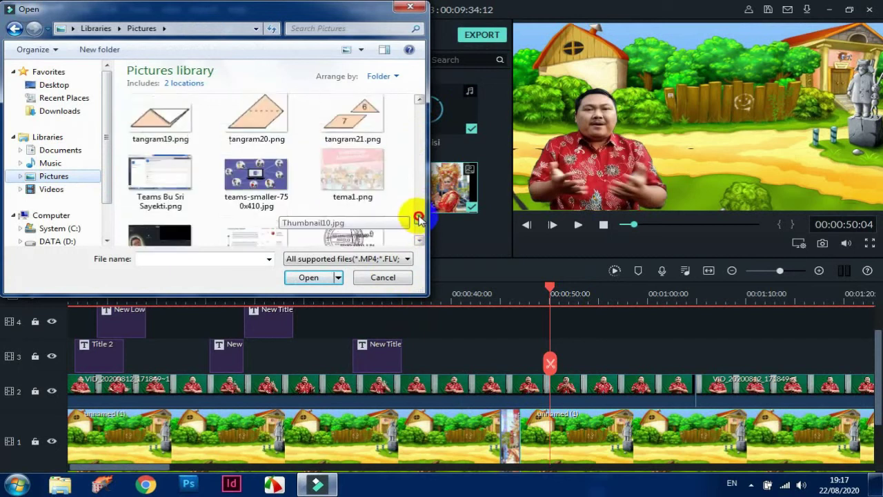
scroll(419, 210, up, 10)
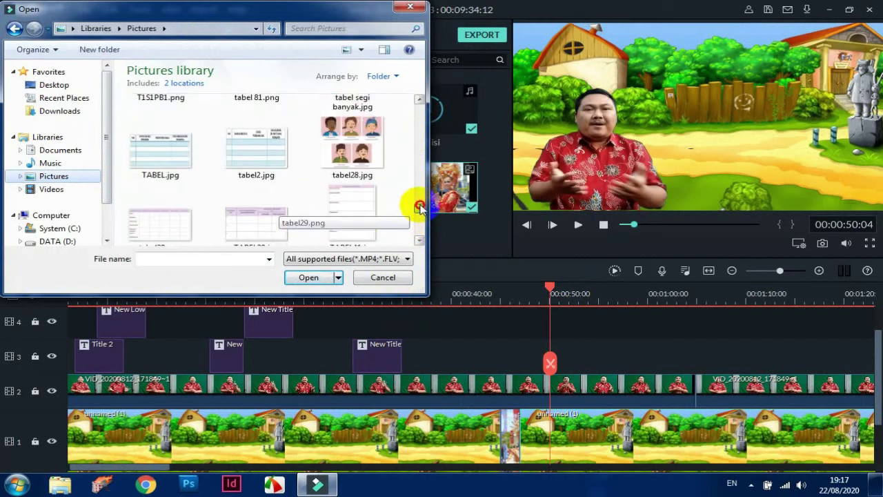
scroll(418, 202, up, 10)
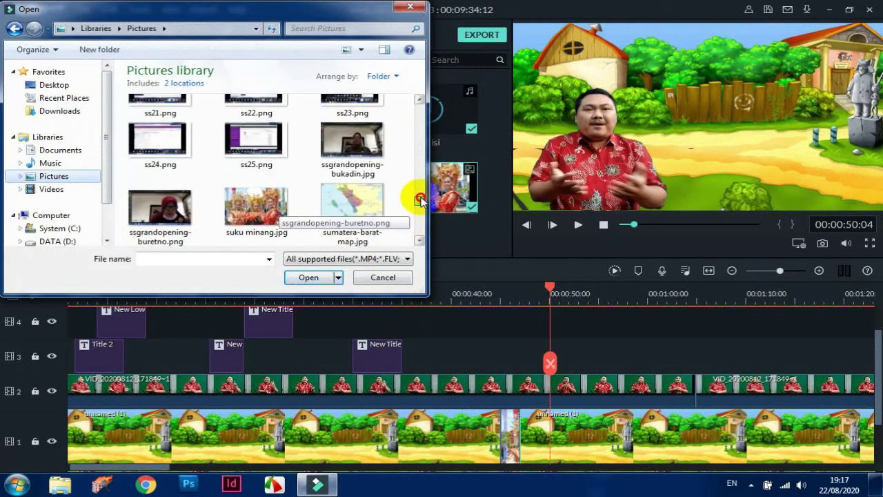
scroll(421, 197, up, 4)
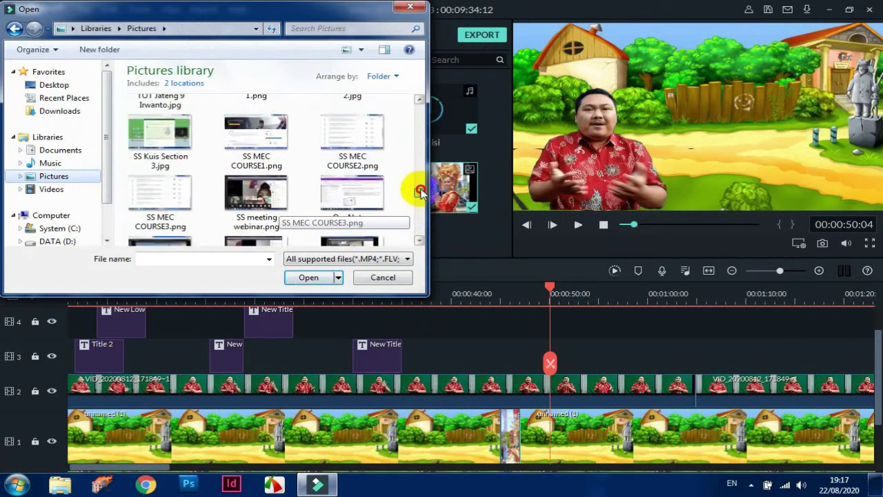
scroll(420, 191, up, 5)
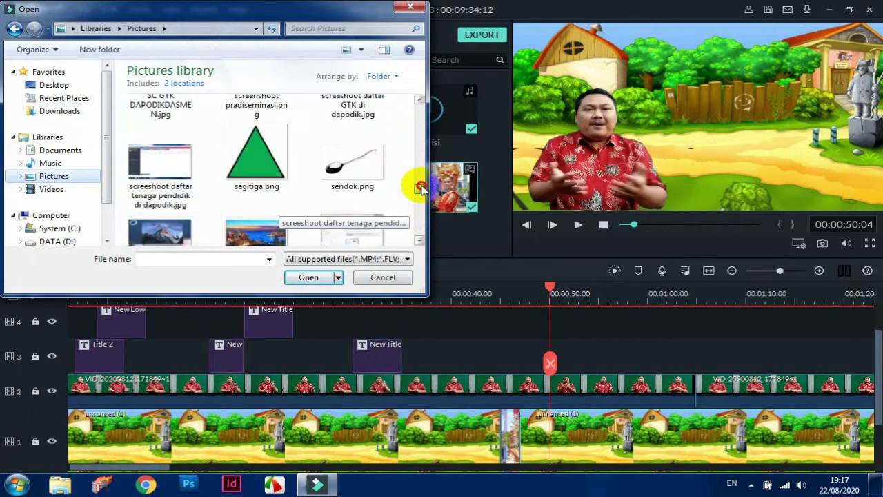
scroll(421, 187, up, 6)
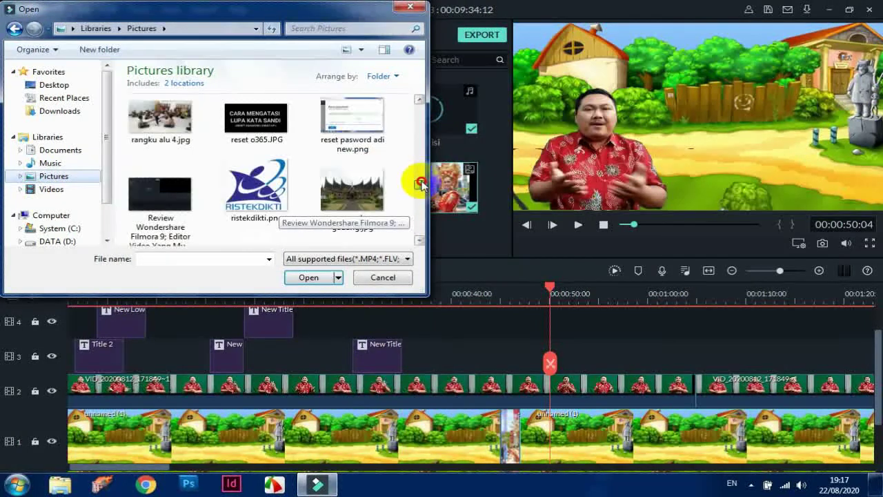
scroll(421, 183, up, 4)
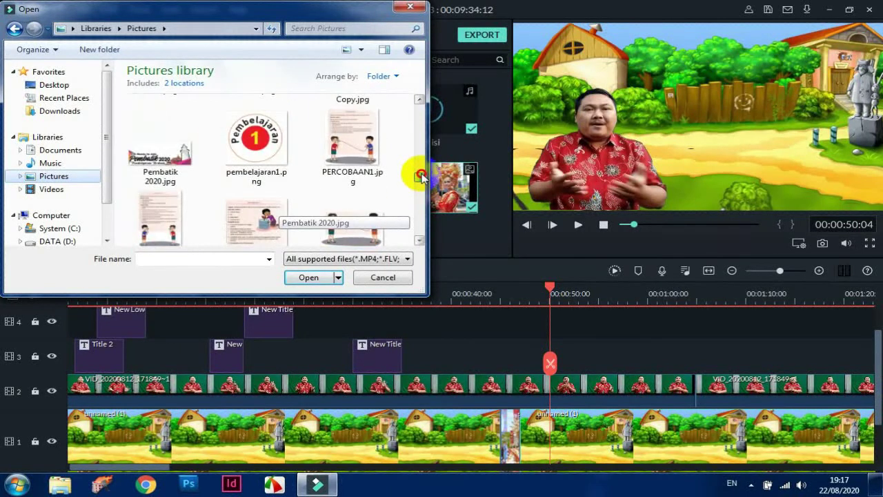
scroll(421, 176, up, 3)
drag(256, 194, 345, 267)
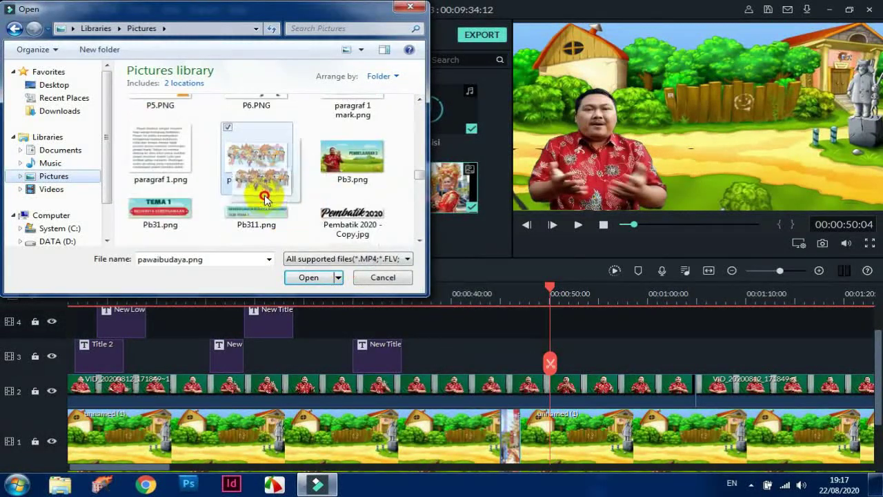
click(307, 276)
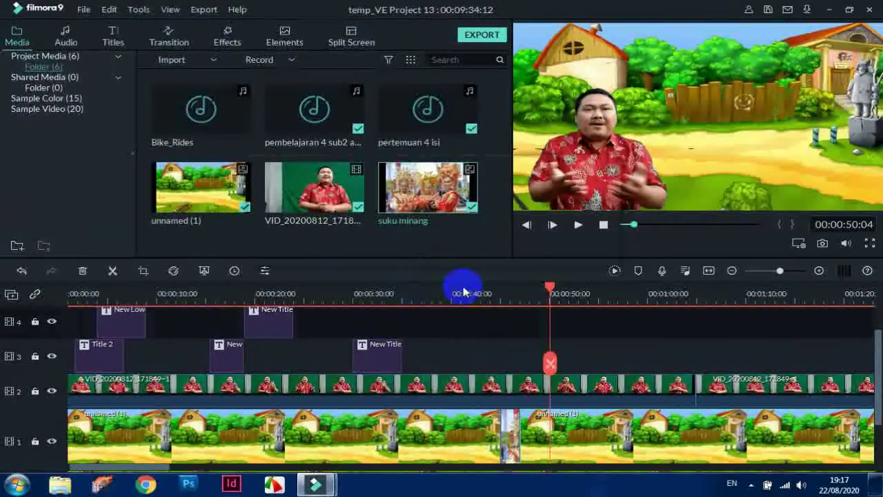
Insert the pawaibudaya image into track 1 at 00:00:45:02 and delete the suku minang clip that follows it
drag(210, 252, 510, 426)
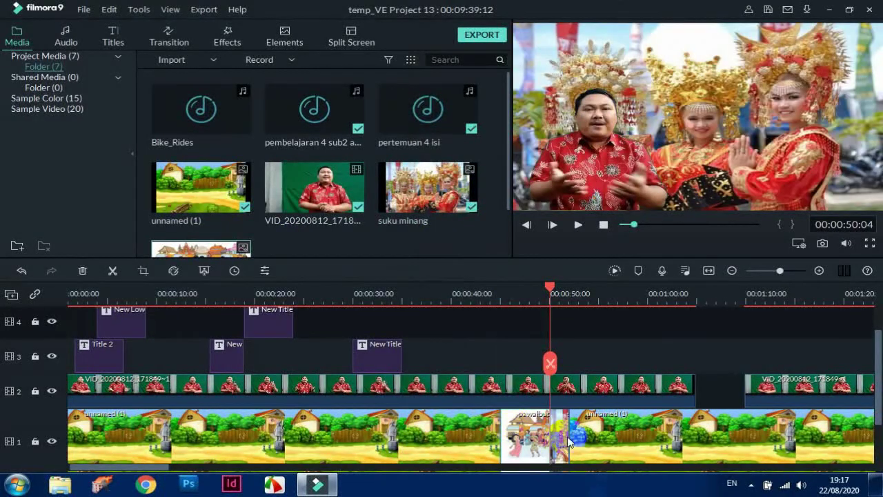
key(Delete)
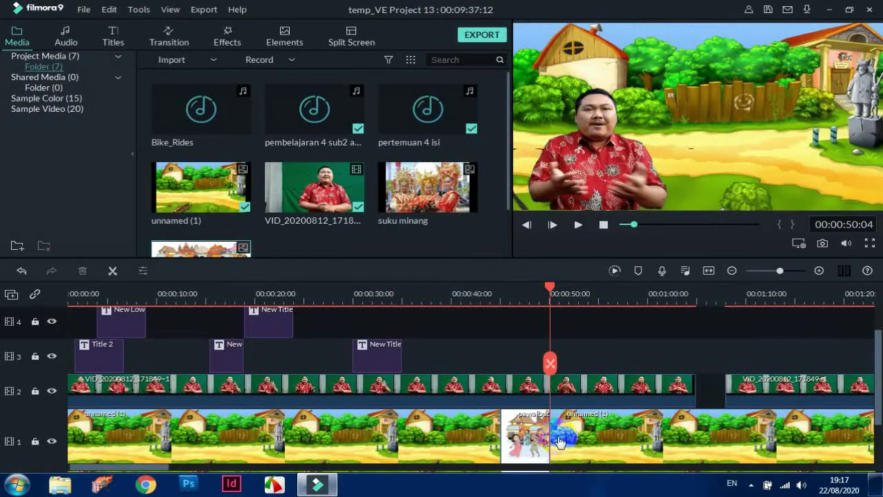
Stretch the pawaibudaya image vertically in the preview until it fills the full height of the frame
double_click(535, 439)
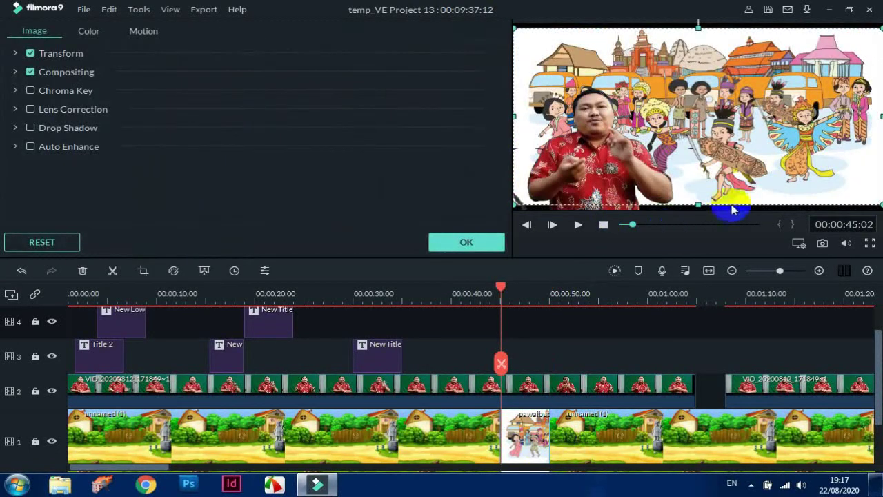
drag(699, 204, 698, 210)
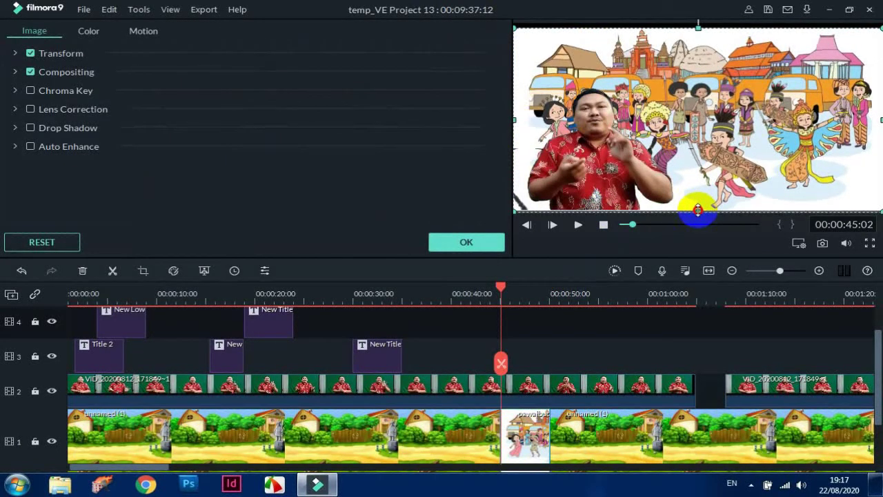
drag(698, 27, 698, 19)
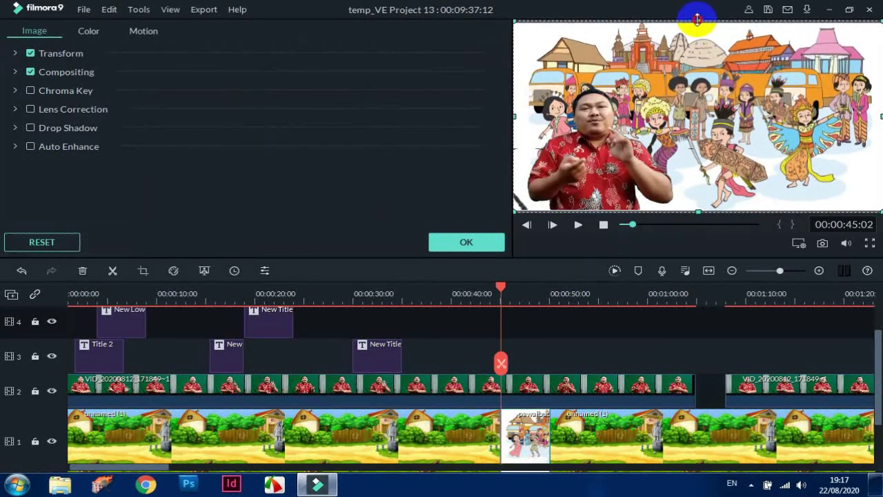
Extend the pawaibudaya clip on track 1 to 00:00:51:18 and close the gap between the two presenter clips on track 2
click(478, 293)
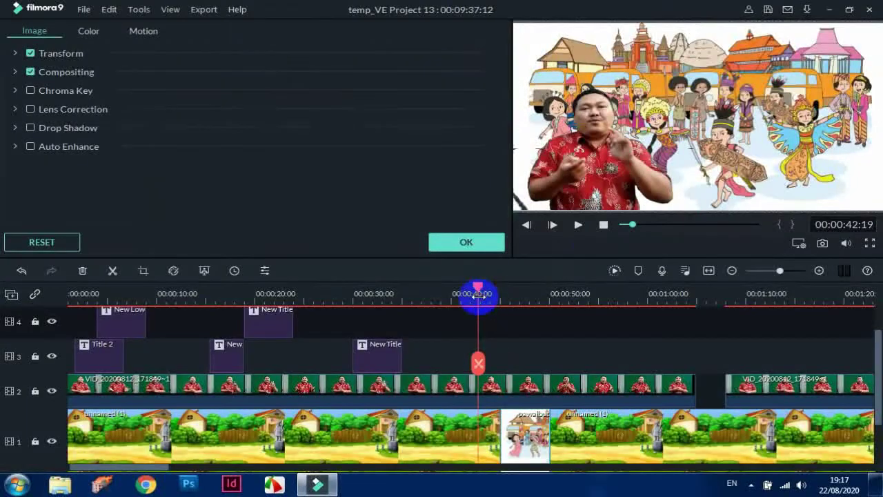
click(578, 225)
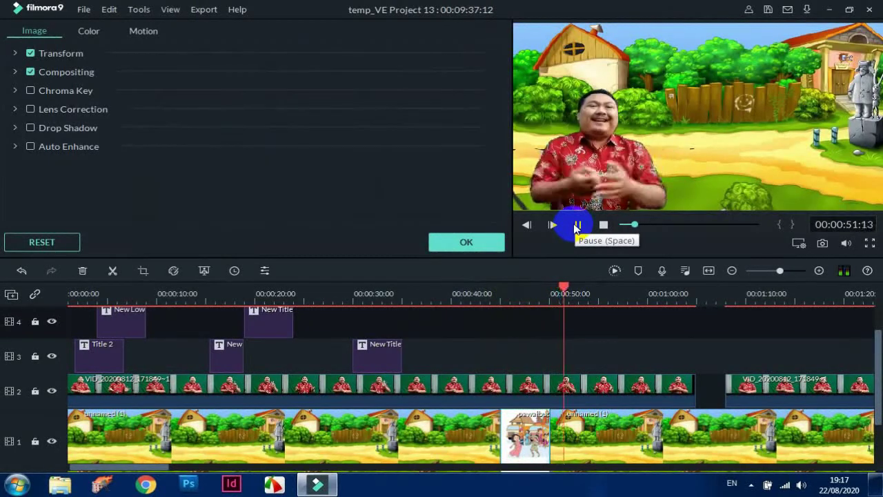
click(578, 225)
drag(550, 436, 566, 437)
drag(790, 395, 739, 389)
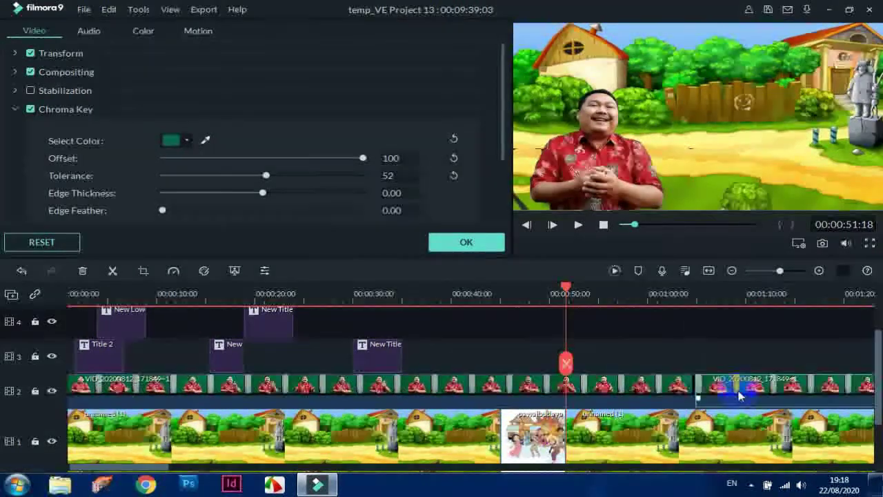
Play back the section around the pawaibudaya image and stop at 00:00:45:04, where the image begins
click(580, 226)
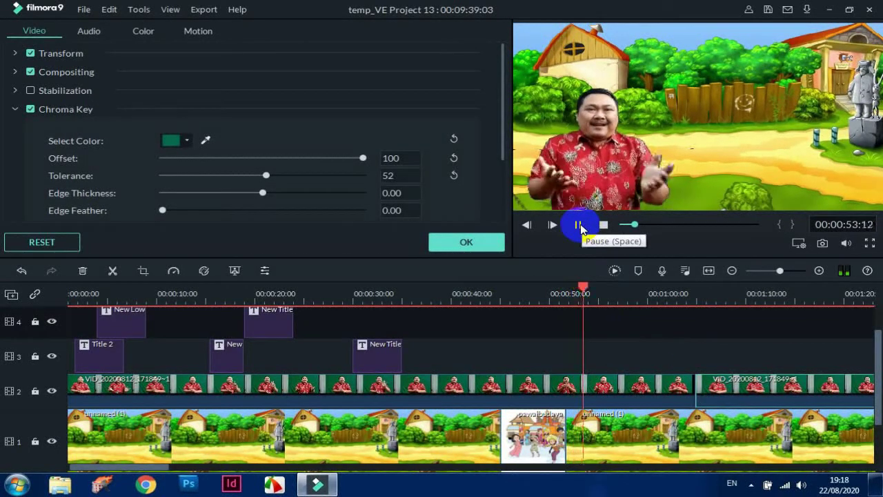
click(477, 295)
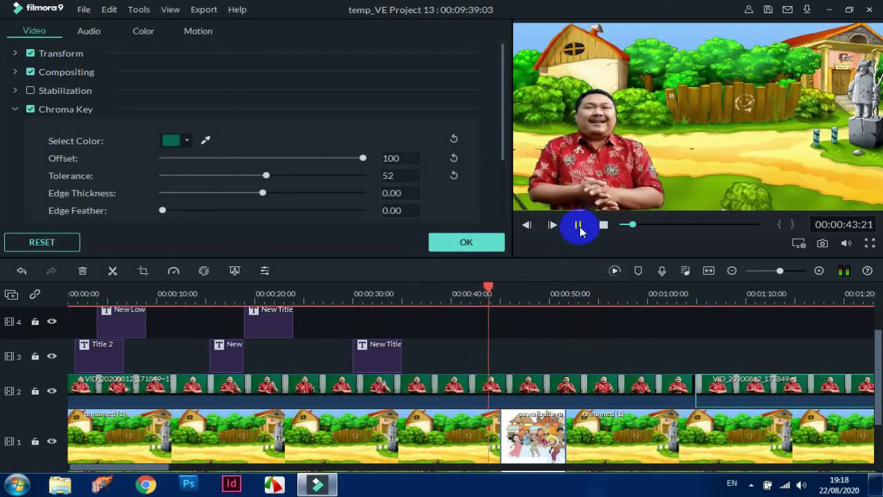
click(580, 231)
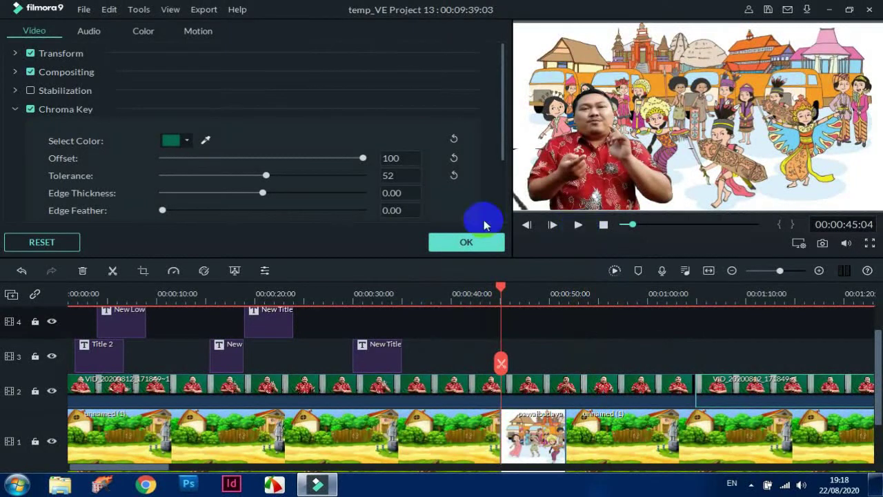
click(457, 245)
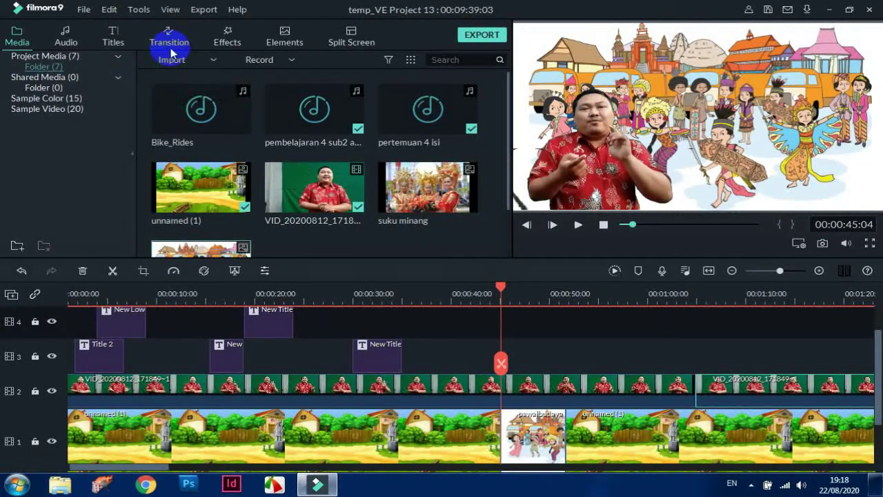
Add the New LowerThirds 39 title to track 3 at 00:00:45:02 and extend it to the end of the pawaibudaya clip
click(114, 41)
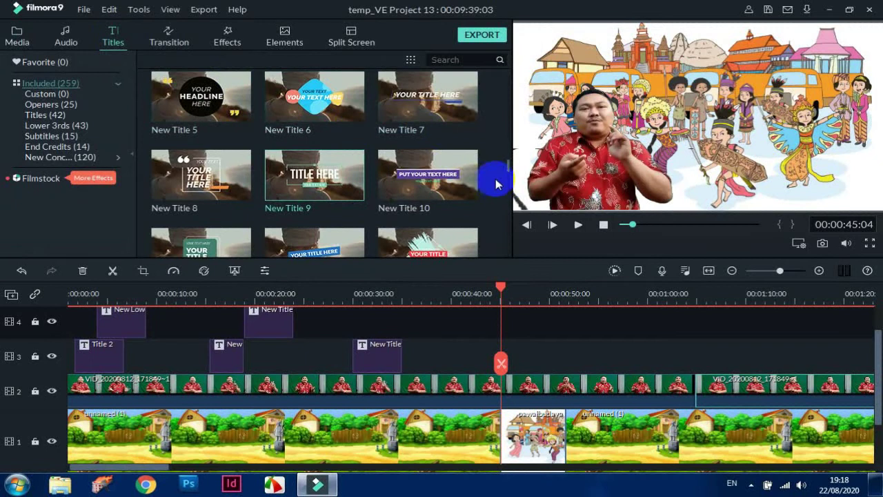
scroll(508, 167, down, 1)
scroll(508, 167, down, 3)
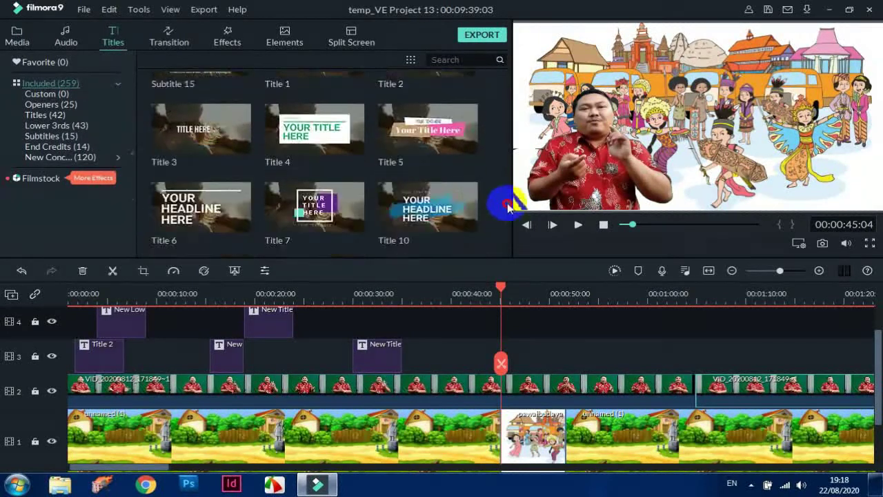
drag(509, 207, 506, 81)
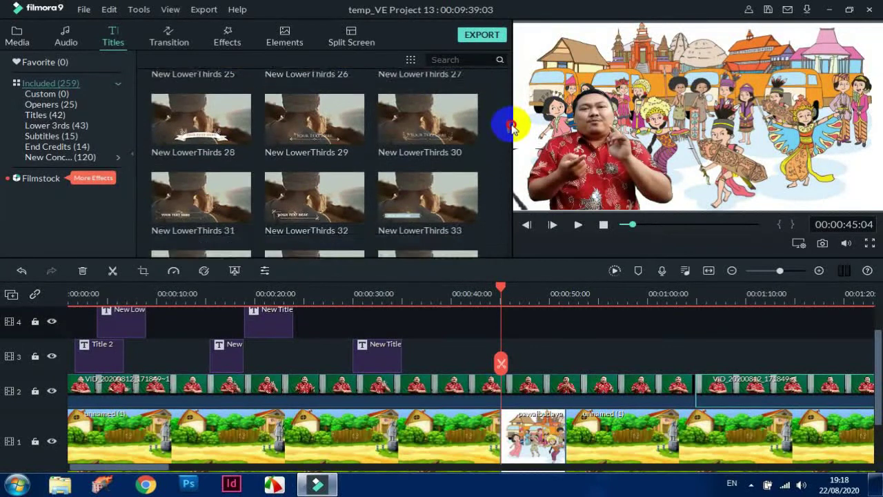
scroll(510, 127, down, 2)
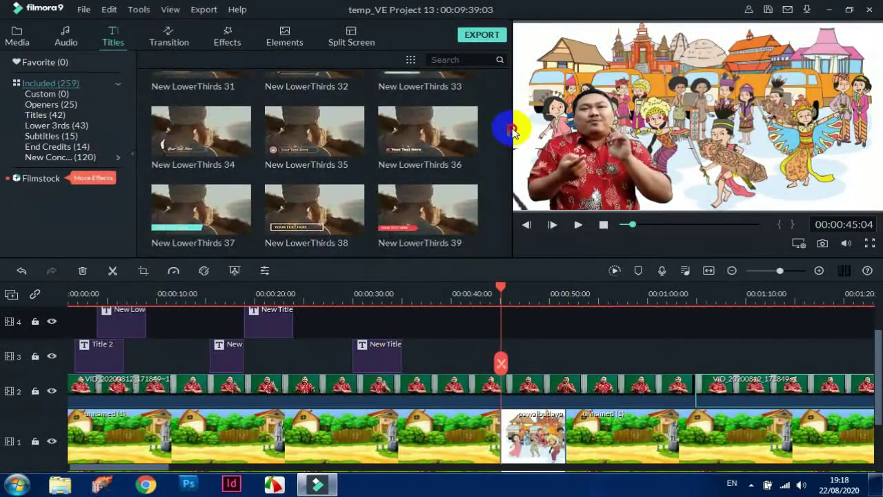
drag(426, 196, 505, 355)
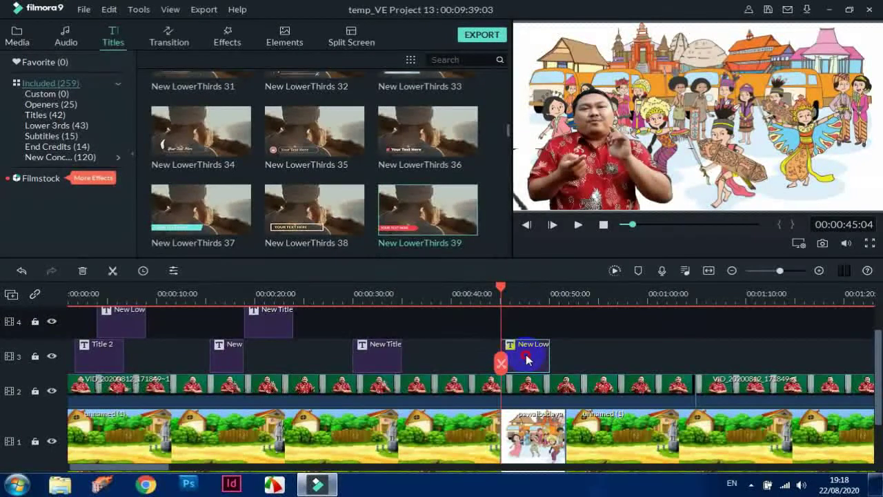
double_click(511, 355)
drag(550, 351, 565, 352)
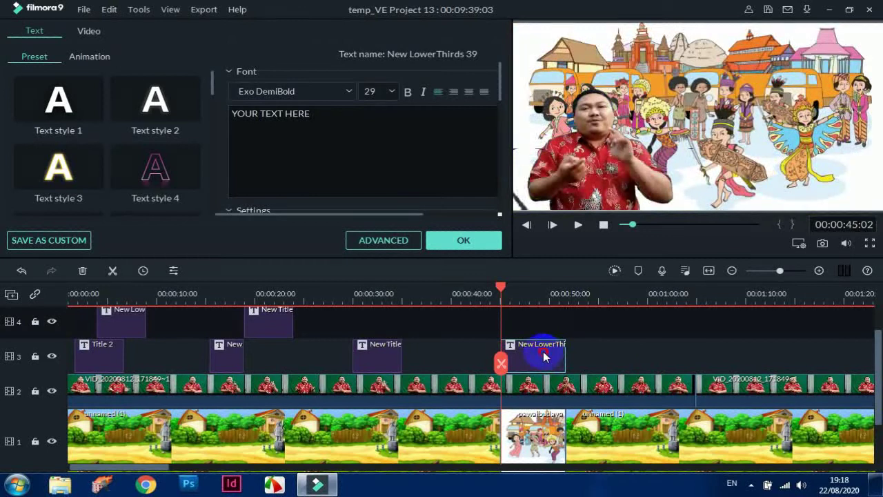
Flip the title's red banner horizontally and move it to position X 166.2, Y 114.6
click(649, 185)
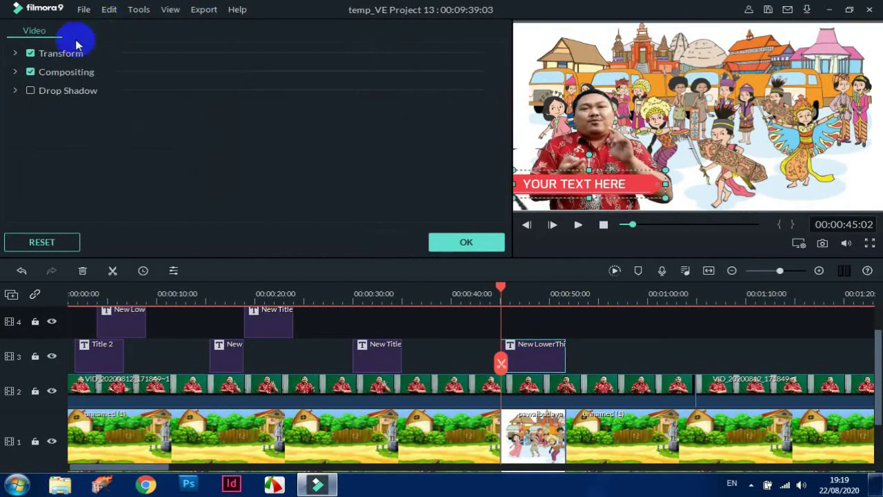
click(14, 54)
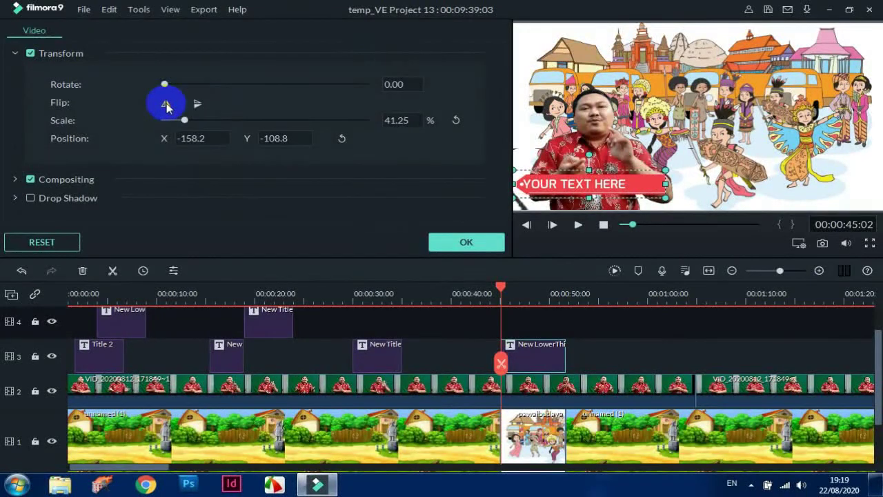
click(659, 187)
drag(653, 187, 882, 46)
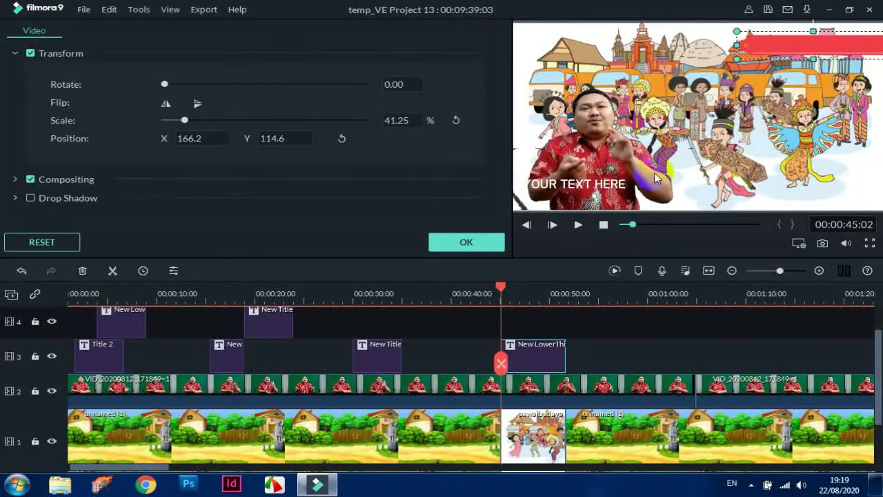
Place the track 3 title's text over its red banner and change it to SUKU MINANG
double_click(593, 183)
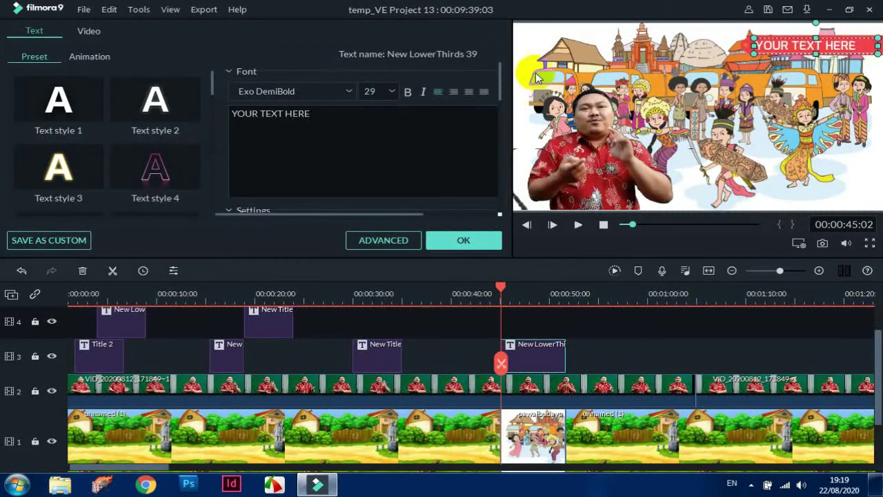
drag(311, 116, 270, 118)
key(ctrl+a)
key(BackSpace)
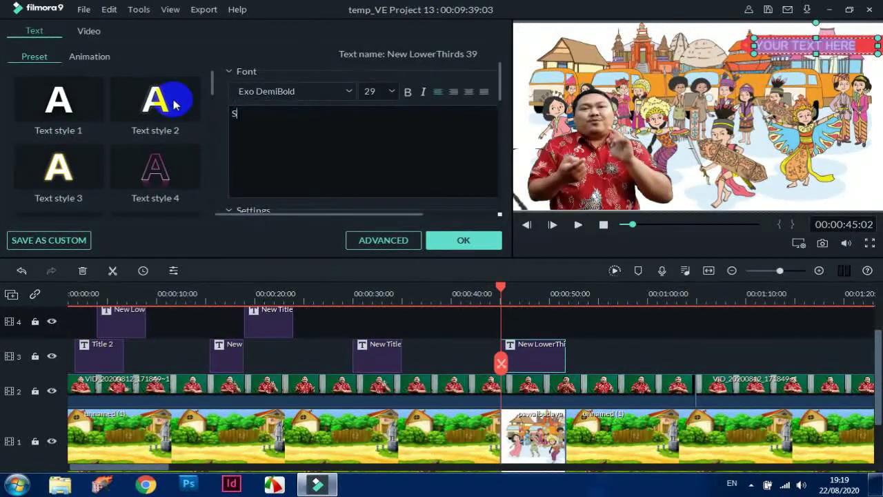
text(SUKU MINANG)
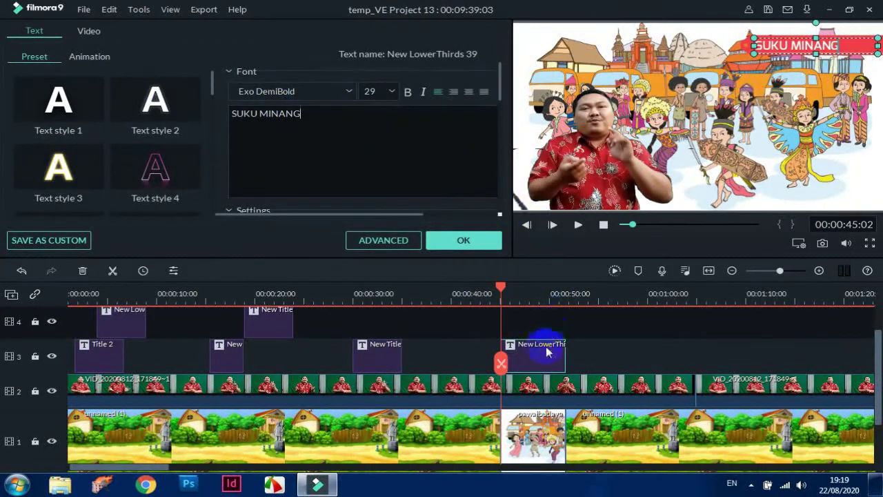
click(465, 240)
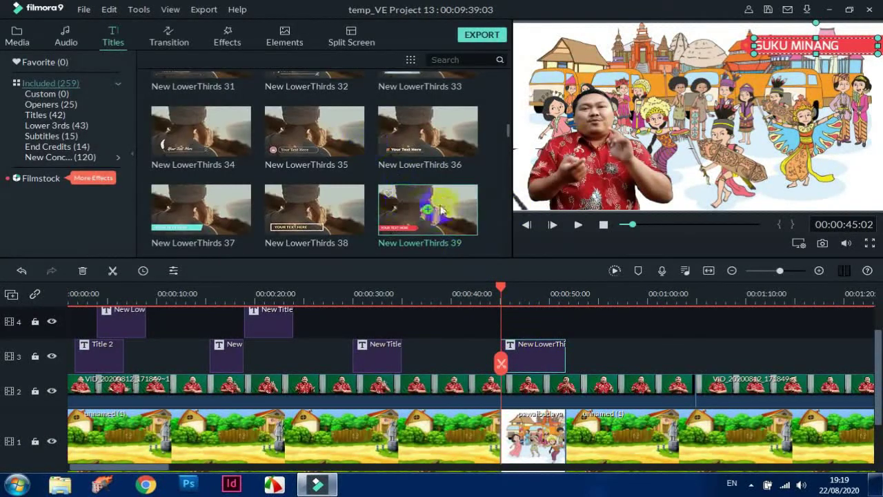
Add a second New LowerThirds 39 title on track 4 at 00:00:46:18, with its banner flipped horizontally at X 166.2, Y 24.1
drag(450, 209, 522, 334)
double_click(547, 339)
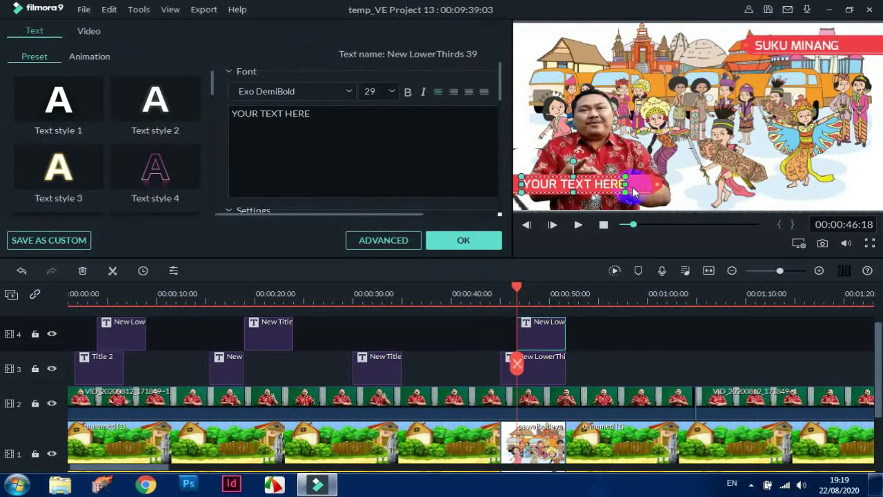
click(634, 191)
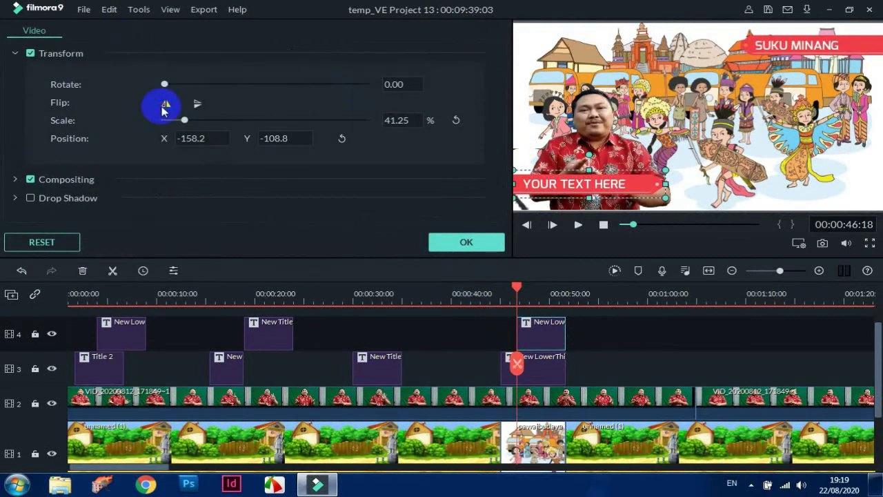
drag(651, 187, 877, 104)
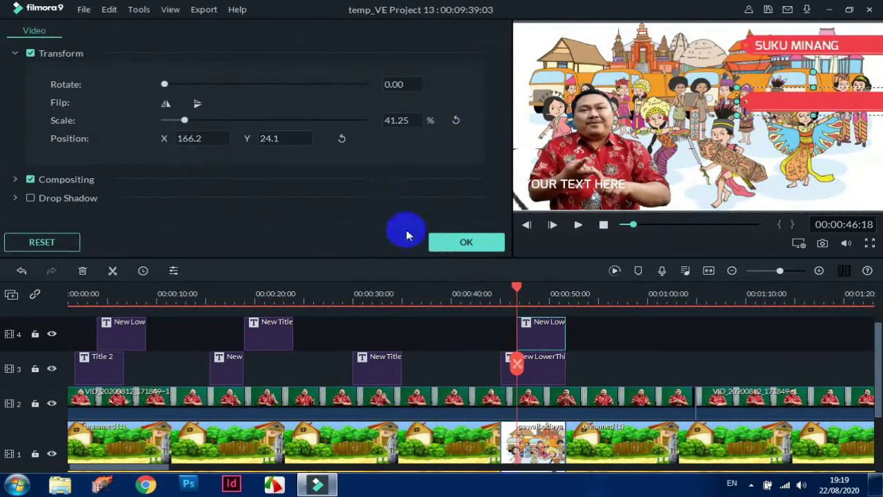
Place the second title's text over its red banner and change it to SUKU TORAJA
double_click(548, 337)
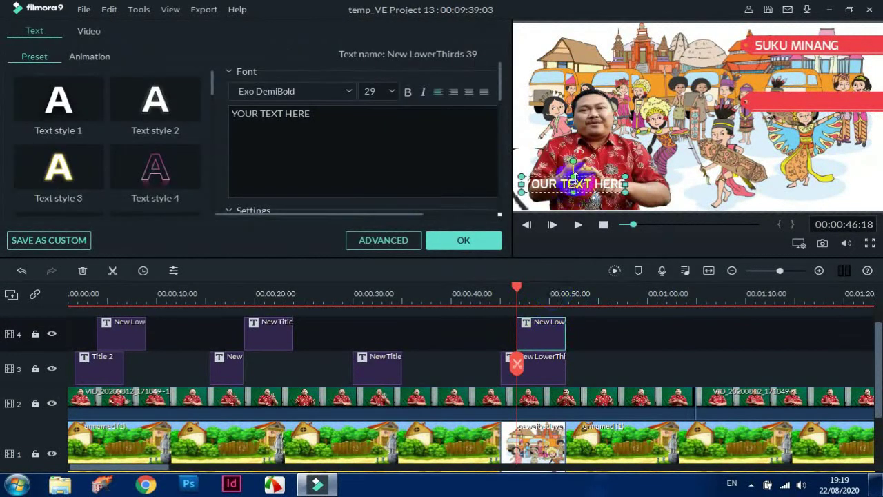
drag(580, 181, 814, 95)
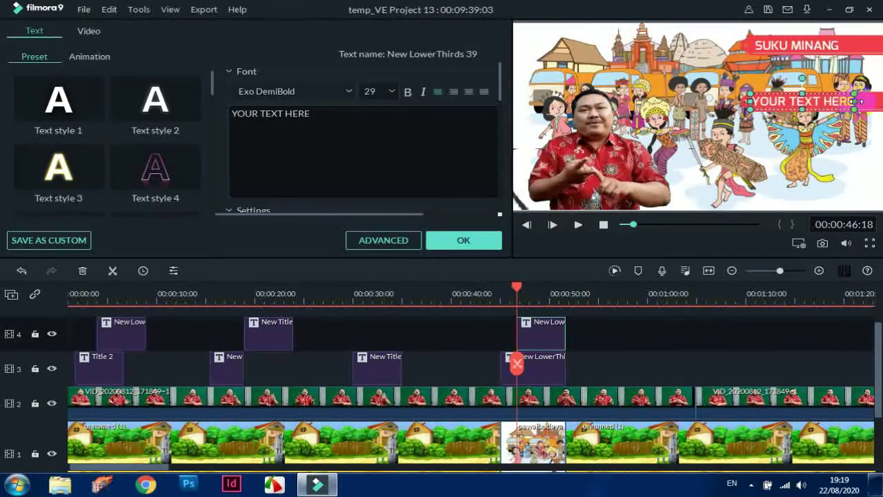
drag(315, 112, 130, 100)
text(SUK)
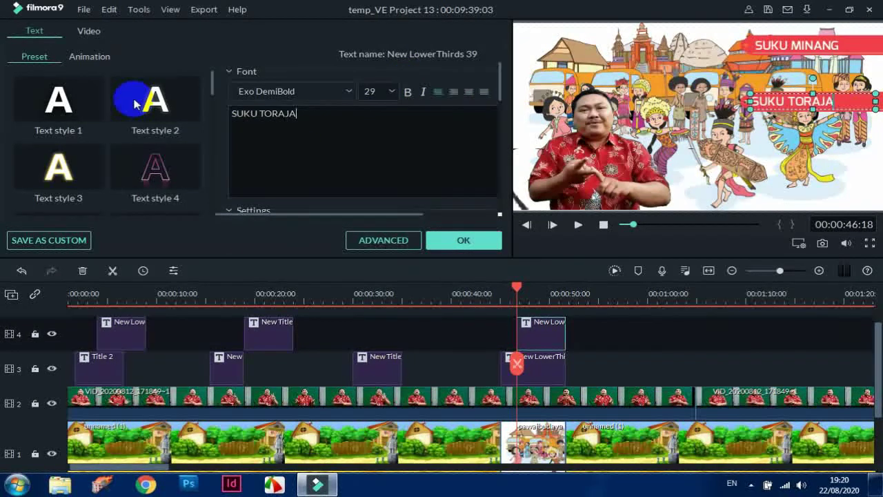
text(U TORAJA)
click(463, 242)
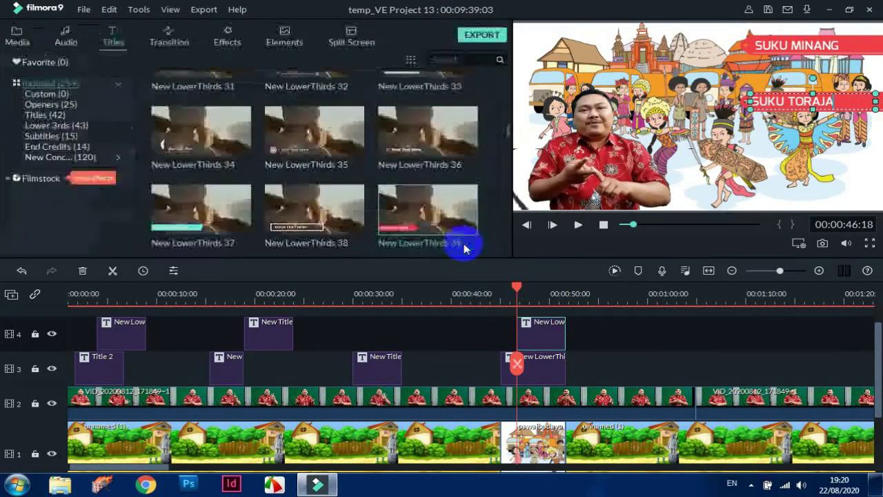
Add a third New LowerThirds 39 title on new track 5, aligned directly above the SUKU TORAJA title
mouse_move(467, 197)
drag(461, 214, 584, 333)
scroll(869, 348, up, 1)
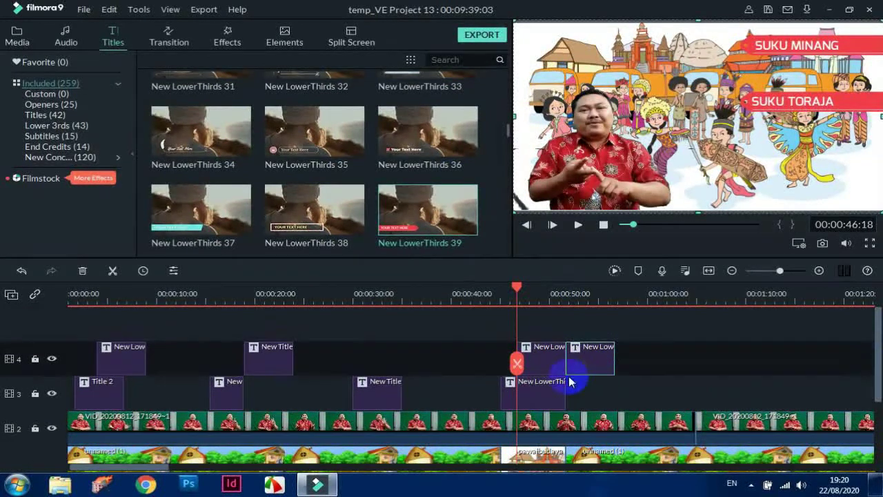
drag(581, 369, 545, 336)
Play the section from 00:00:44:08 to find the third title's cue and trim the title's start to 00:00:48:16
drag(506, 303, 492, 302)
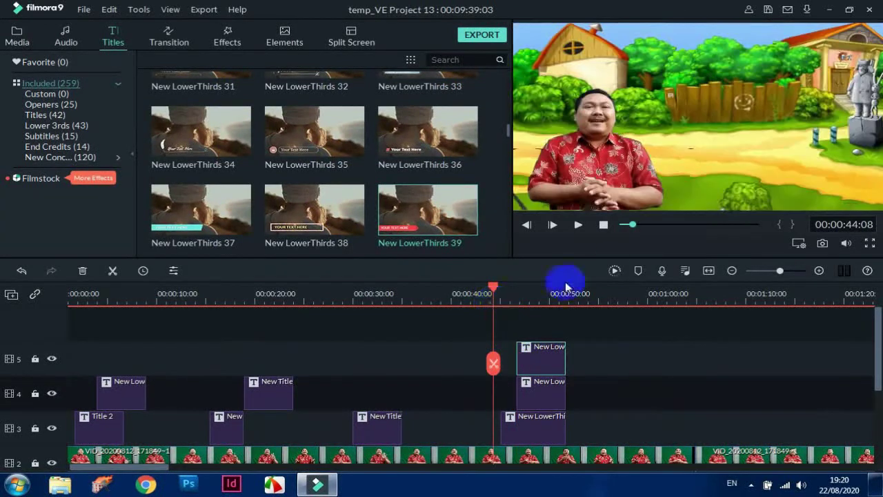
click(578, 224)
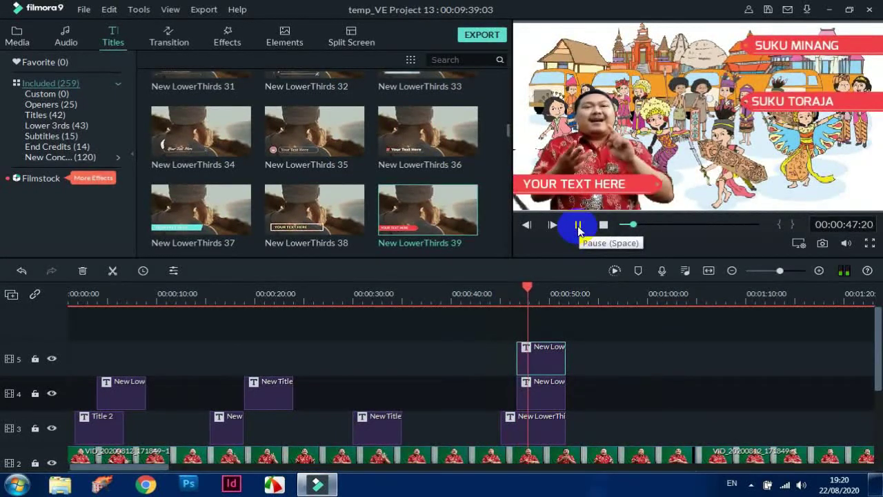
click(578, 226)
click(554, 360)
mouse_move(552, 360)
mouse_down()
mouse_move(585, 356)
mouse_move(566, 357)
mouse_up()
Flip the third title's red banner horizontally and move it below the SUKU TORAJA banner, to X 171.5, Y -54.3
double_click(557, 362)
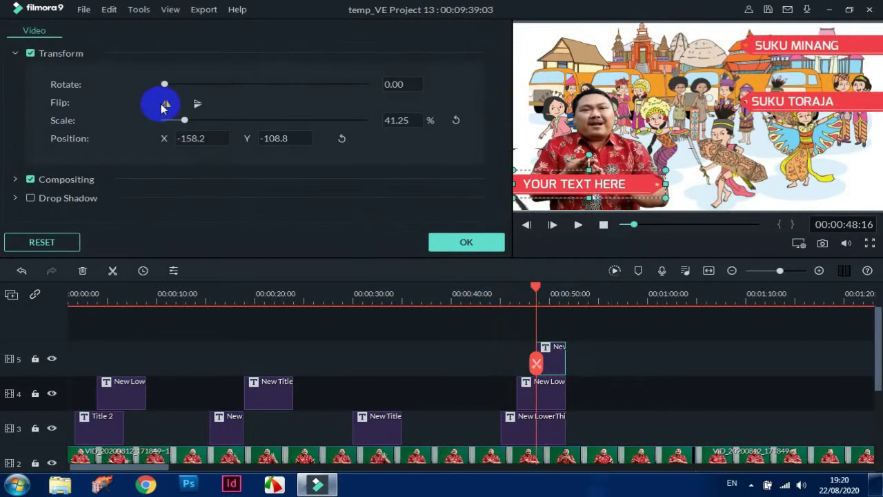
click(166, 105)
click(655, 196)
drag(654, 187, 880, 154)
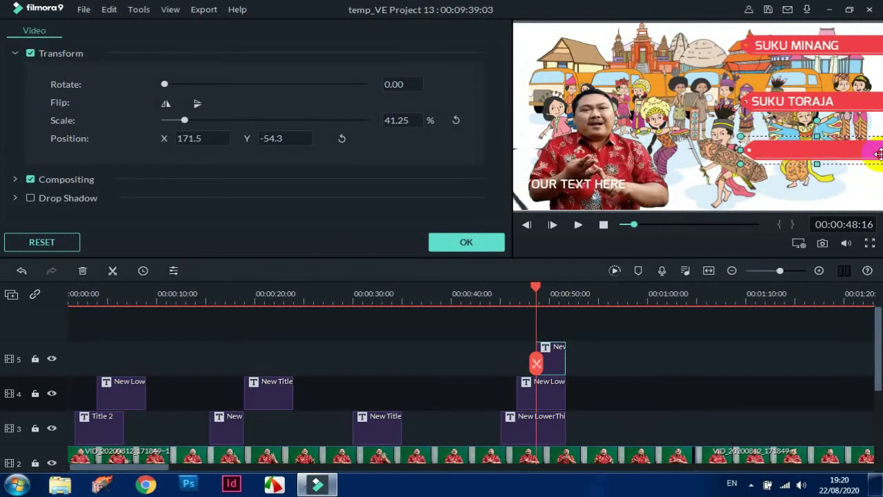
Place the third title's text over its red banner and change it to SUKU BALI
double_click(614, 184)
drag(823, 149, 832, 149)
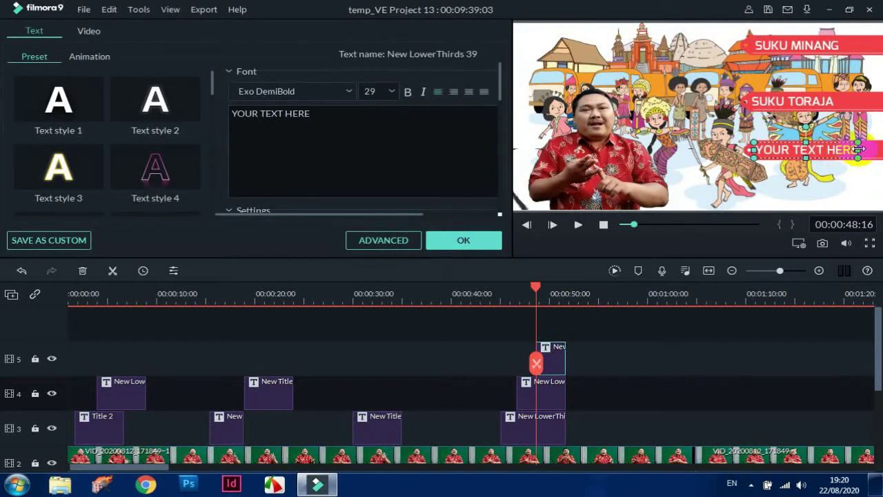
click(416, 91)
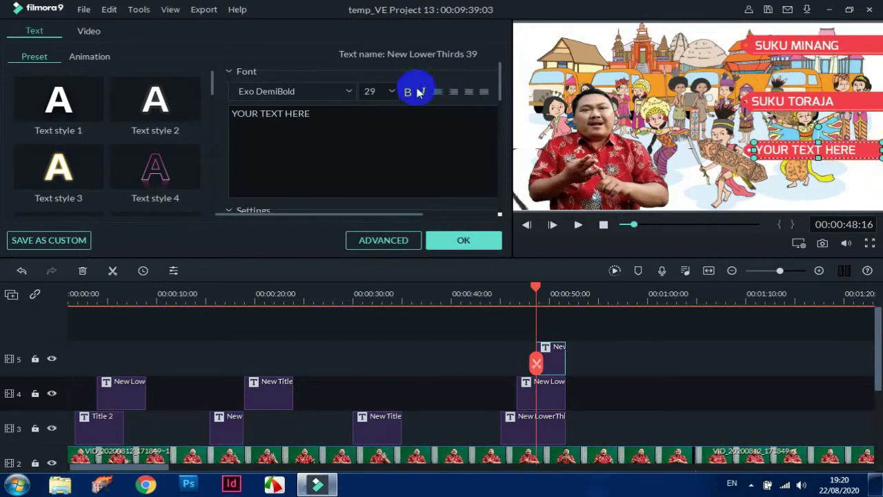
click(327, 118)
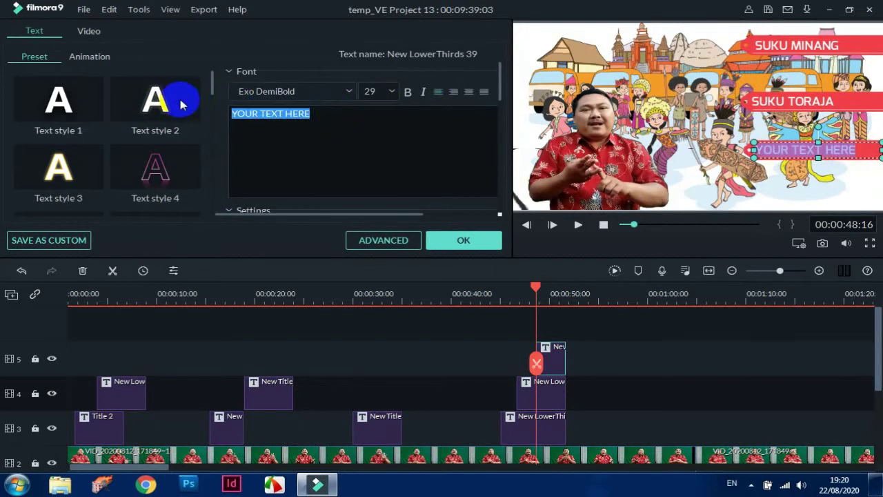
text(SUKU BALI)
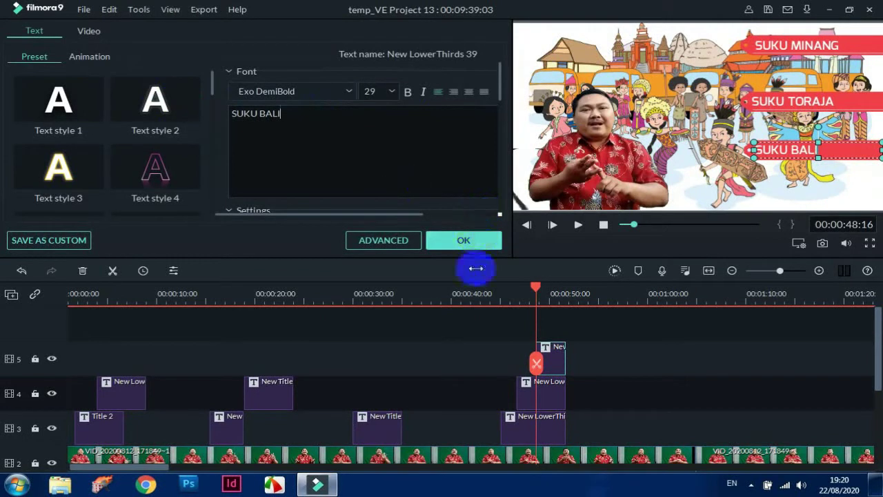
Play the section following the banner titles to find the next title's cue and set the playhead to 00:00:53:15
click(483, 301)
click(590, 233)
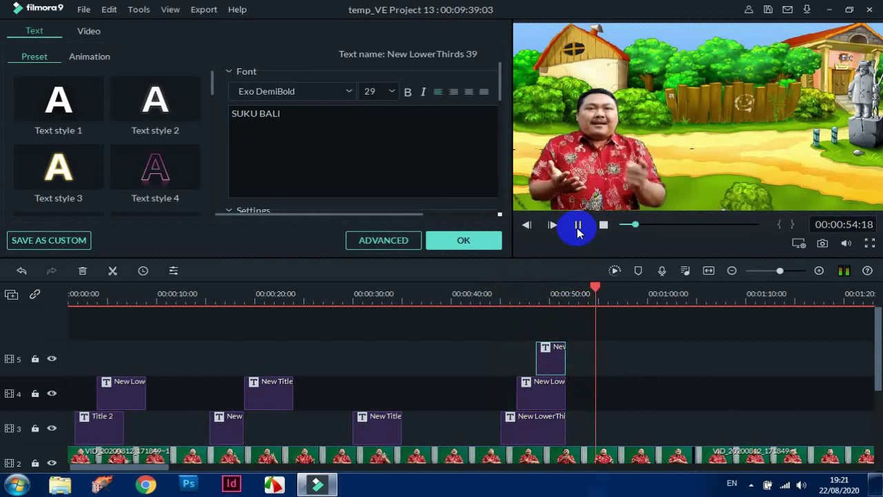
click(578, 228)
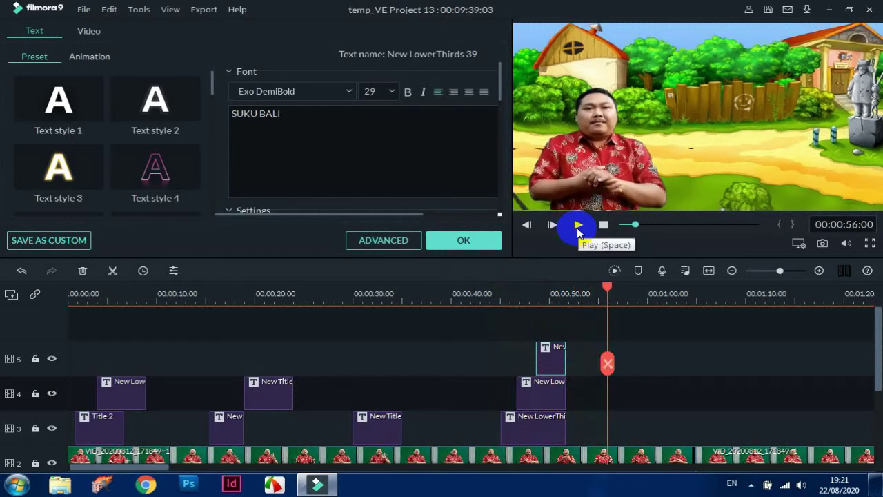
drag(607, 292, 600, 293)
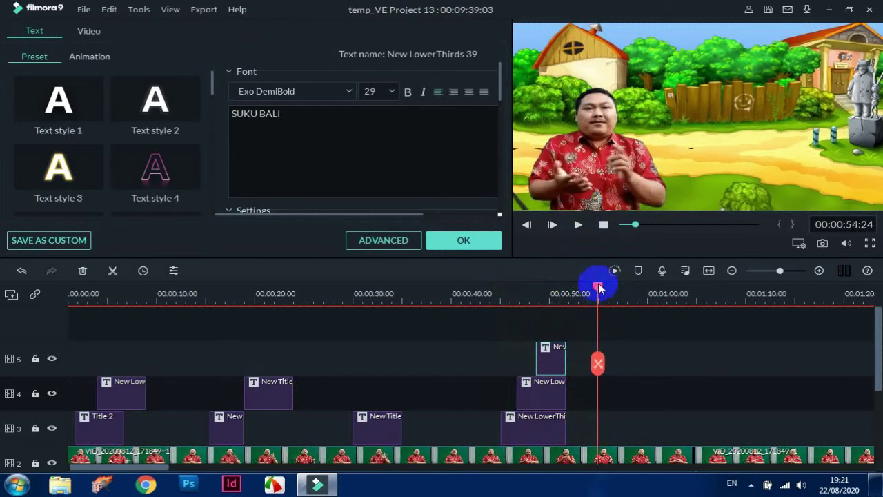
click(579, 225)
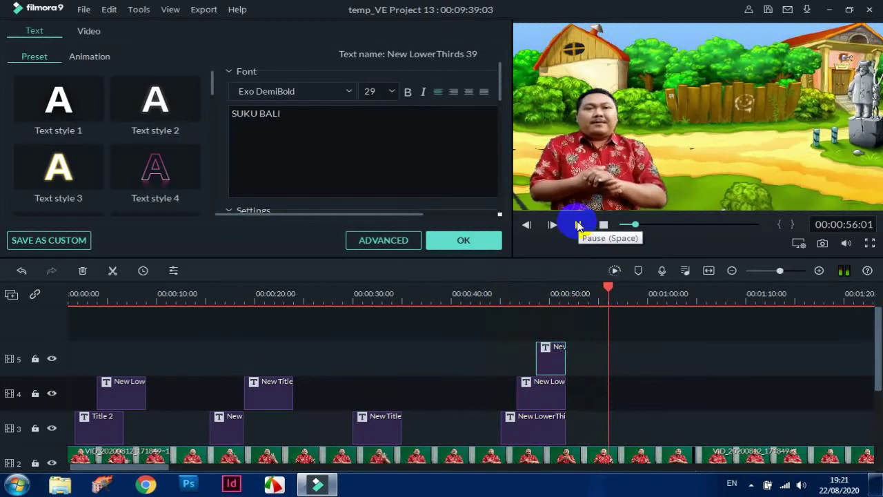
click(578, 225)
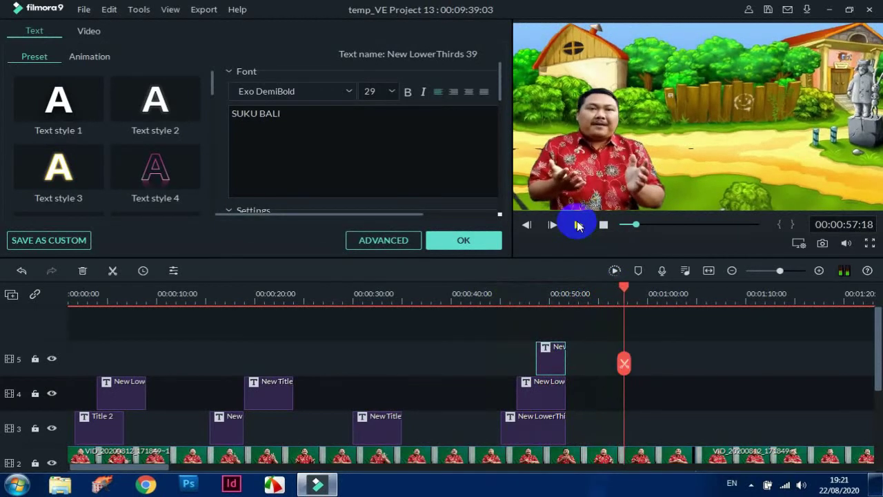
drag(625, 285, 584, 287)
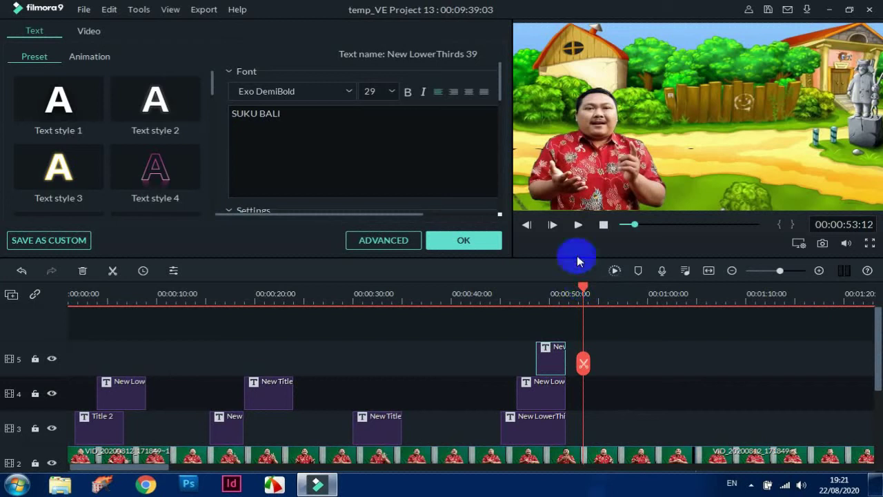
click(577, 228)
click(577, 228)
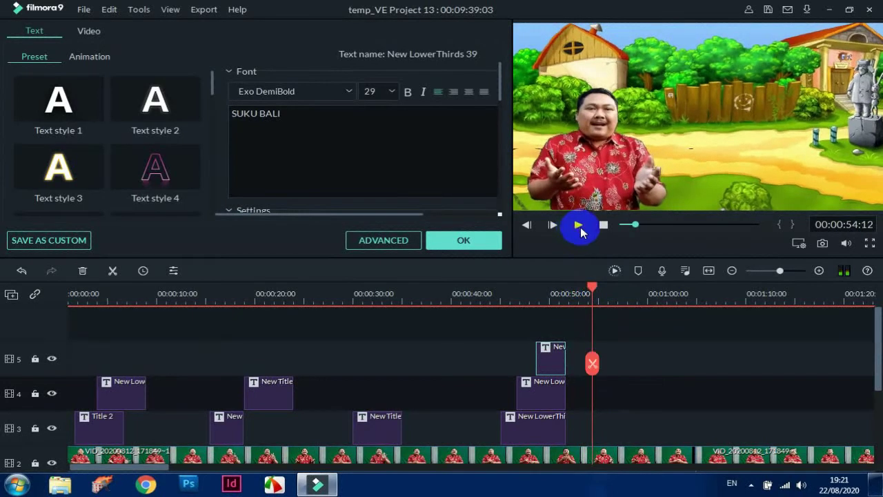
drag(595, 291, 583, 288)
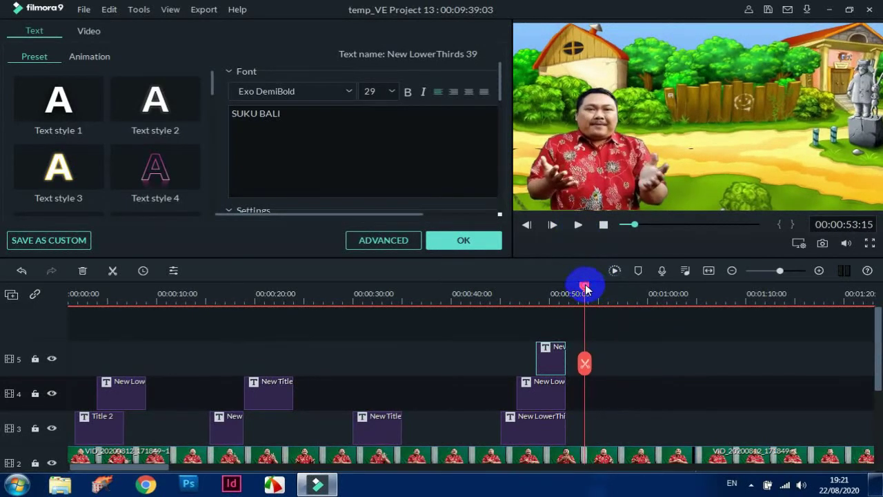
Add a Lower Third 30 title to track 3, starting at the playhead at 00:00:53:15
click(452, 241)
drag(510, 136, 510, 119)
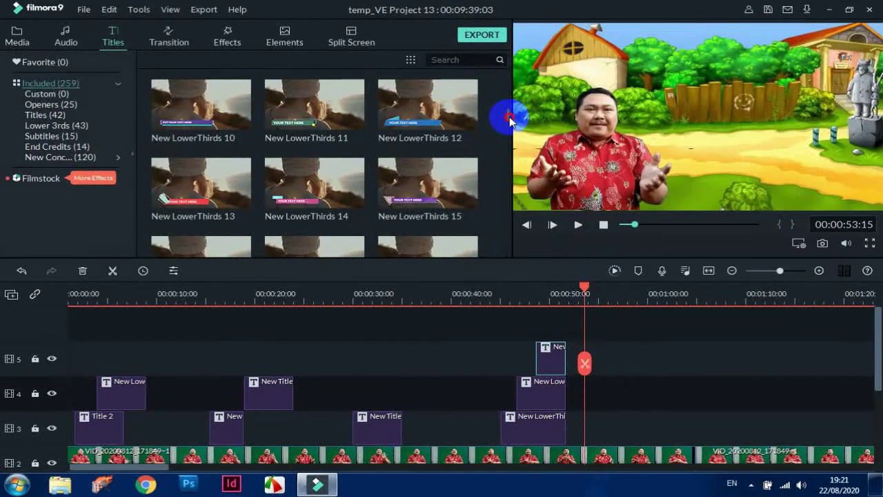
drag(511, 118, 516, 177)
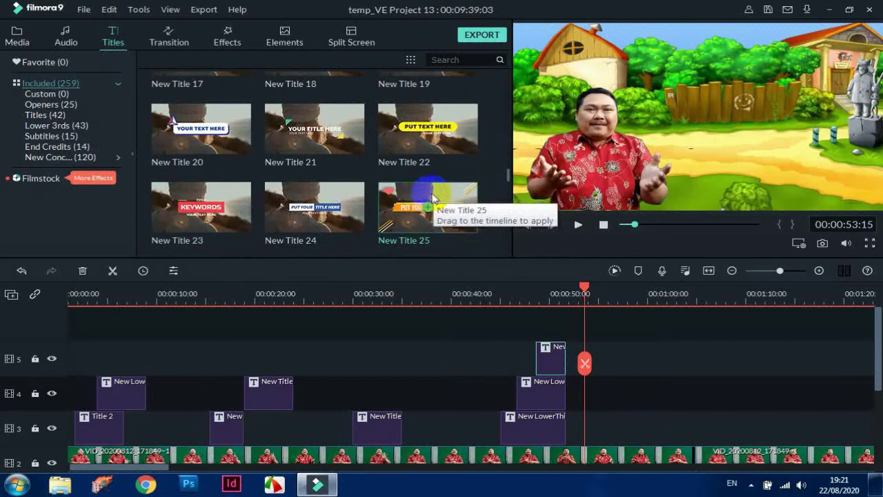
drag(508, 181, 505, 105)
drag(445, 79, 595, 421)
Move the Lower Third 30 title's text box beside the presenter, over the path, and enlarge it in width and height
double_click(597, 421)
drag(602, 167, 746, 125)
drag(795, 139, 804, 139)
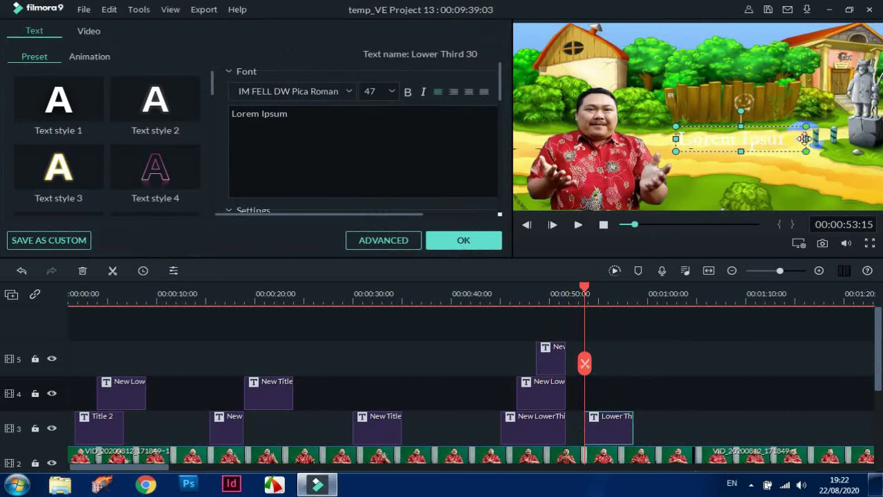
drag(741, 151, 741, 172)
Set the Lower Third 30 title's text color to dark red
drag(459, 139, 192, 102)
click(177, 102)
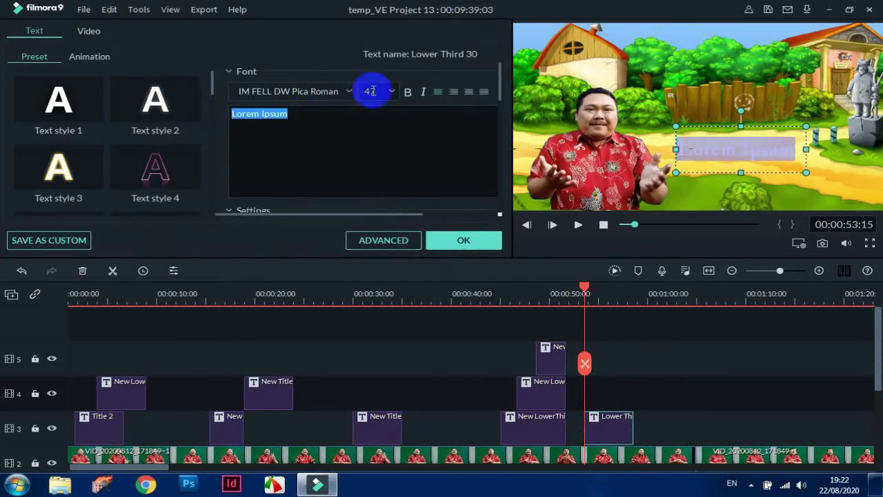
scroll(502, 96, down, 2)
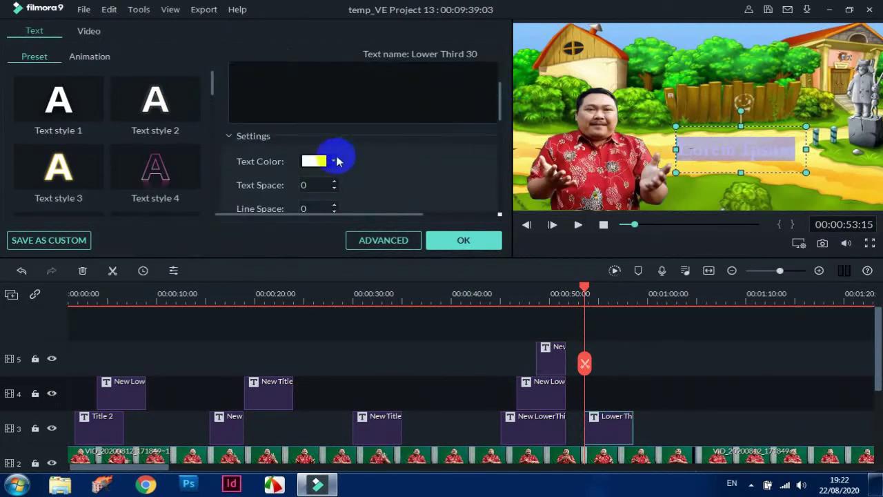
click(334, 163)
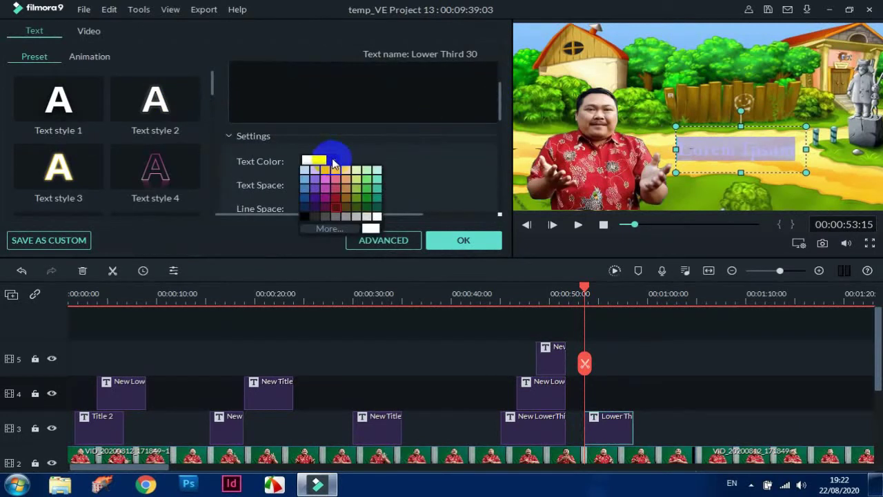
click(336, 211)
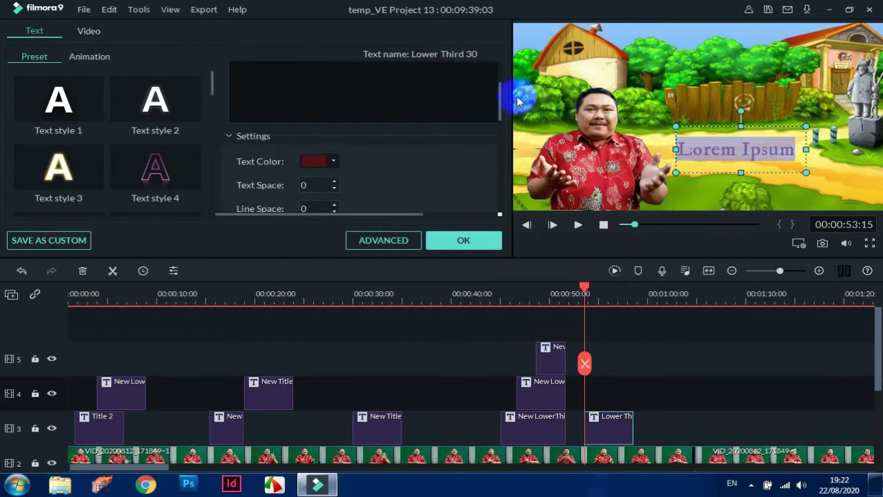
Replace the Lorem Ipsum text with "Bagaimanakah cara menjalin kebersamaan dalam keberagaman?" split over three lines
drag(501, 108, 498, 76)
drag(315, 115, 175, 116)
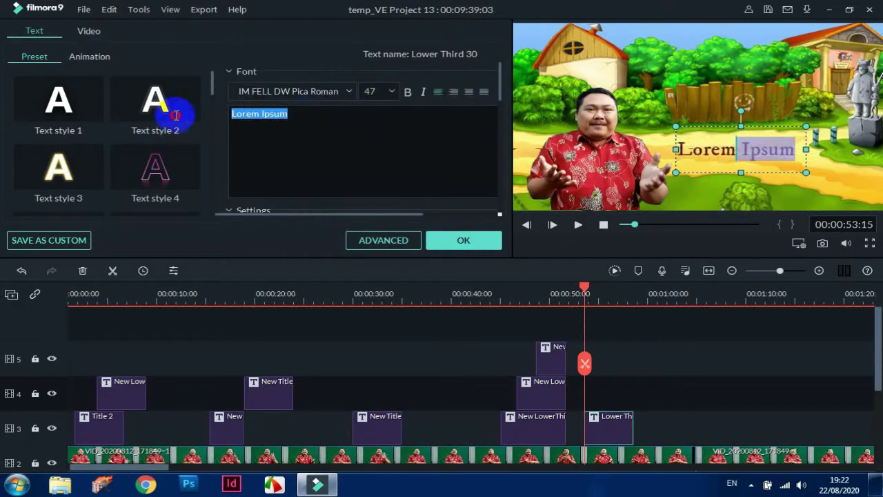
text(Bagaimanakah cara )
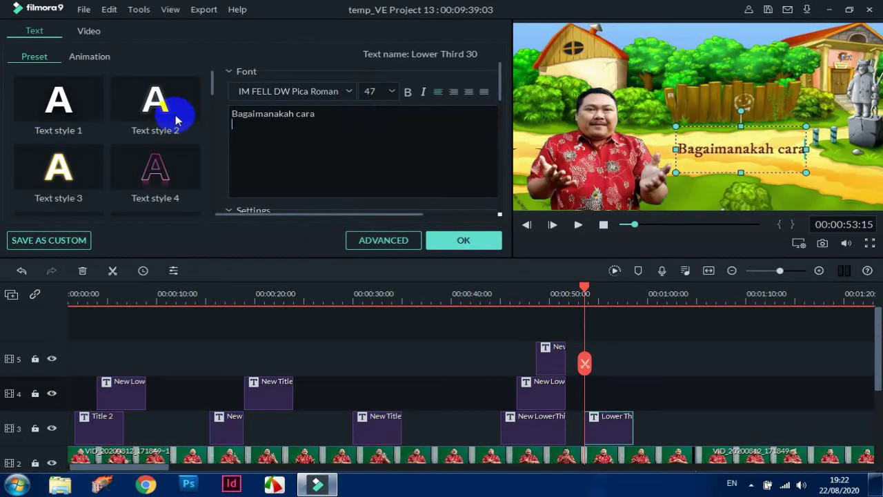
text(menjalin k)
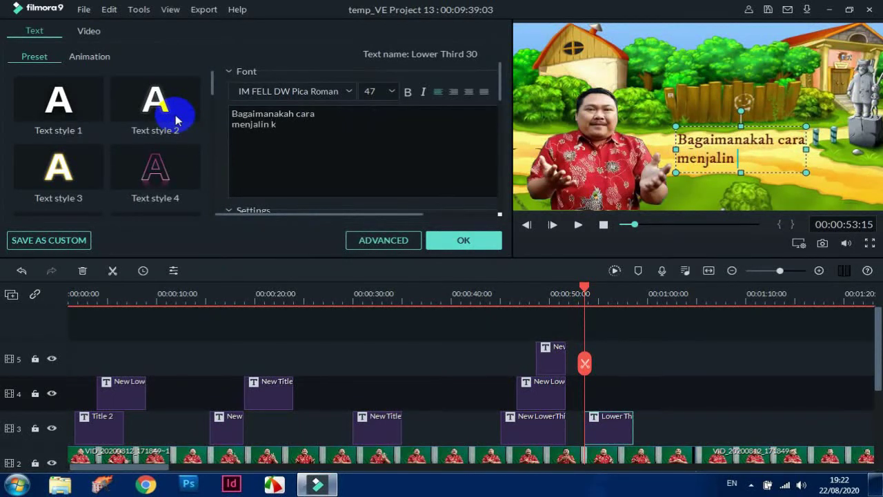
text(ebersamaan)
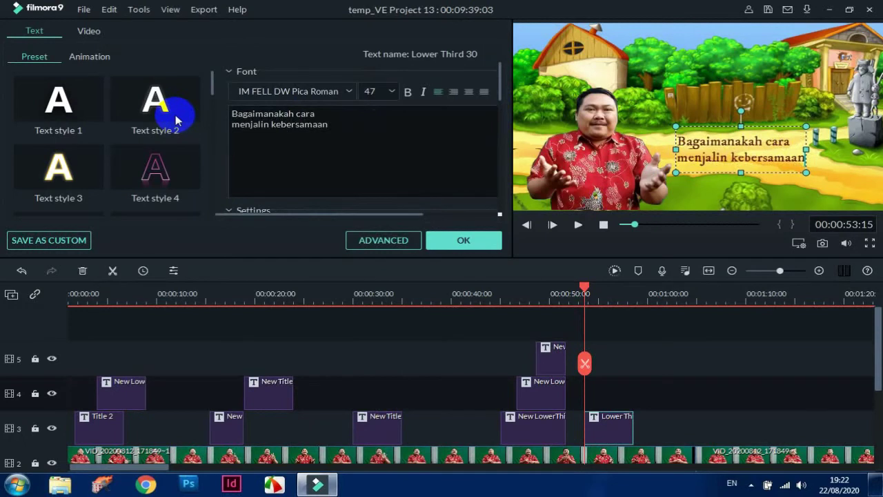
key(Return)
text(dalam keberagaman?)
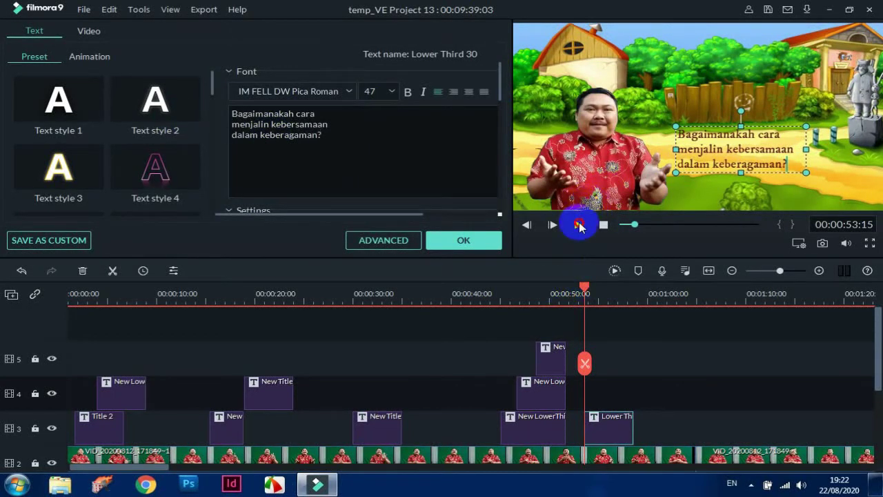
Play on past the new title and close the audio gap by moving the pertemuan 4 isi clip against the preceding audio clip
click(579, 224)
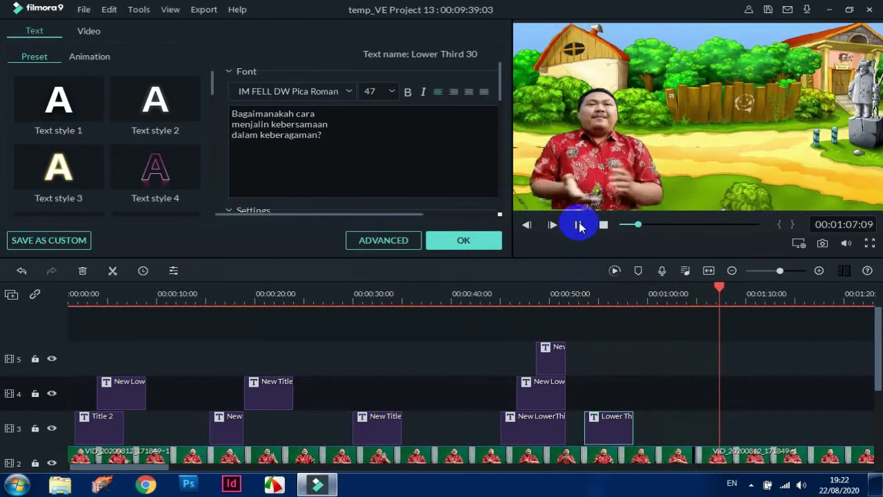
click(578, 225)
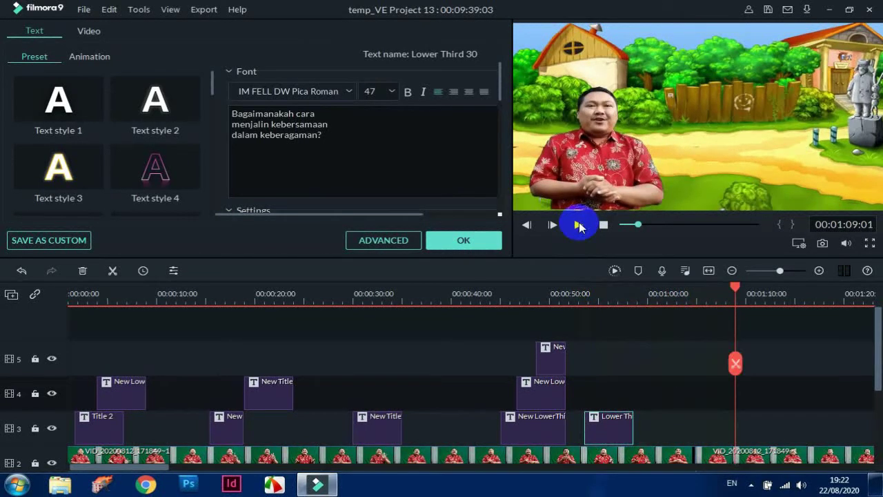
drag(875, 333, 878, 400)
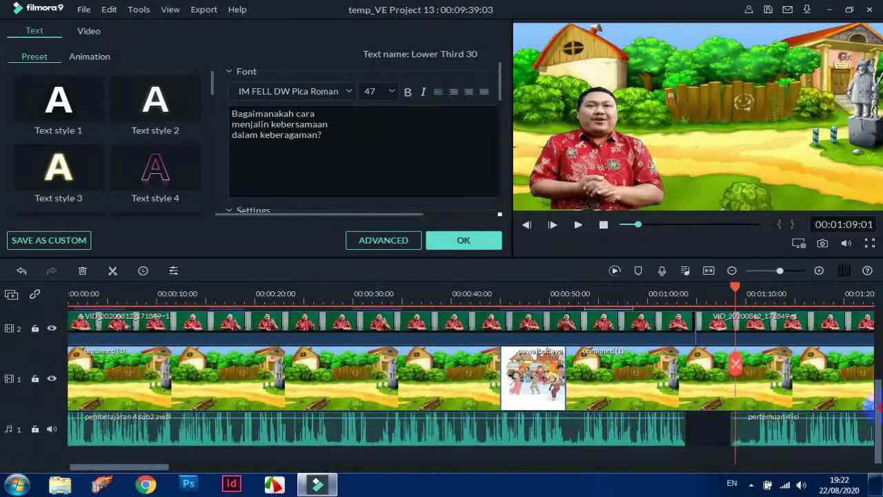
drag(774, 432, 719, 433)
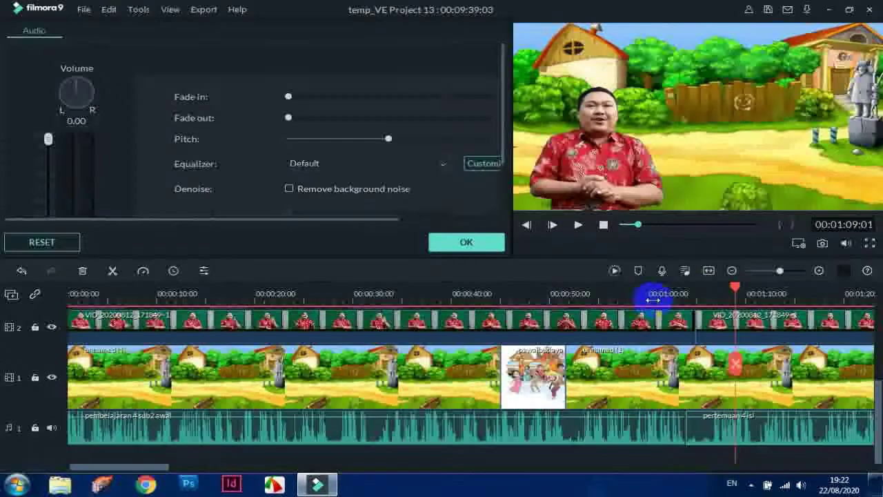
Play across the join of the two audio clips to check the sync and stop the playhead at 00:01:09:12
click(644, 290)
click(578, 226)
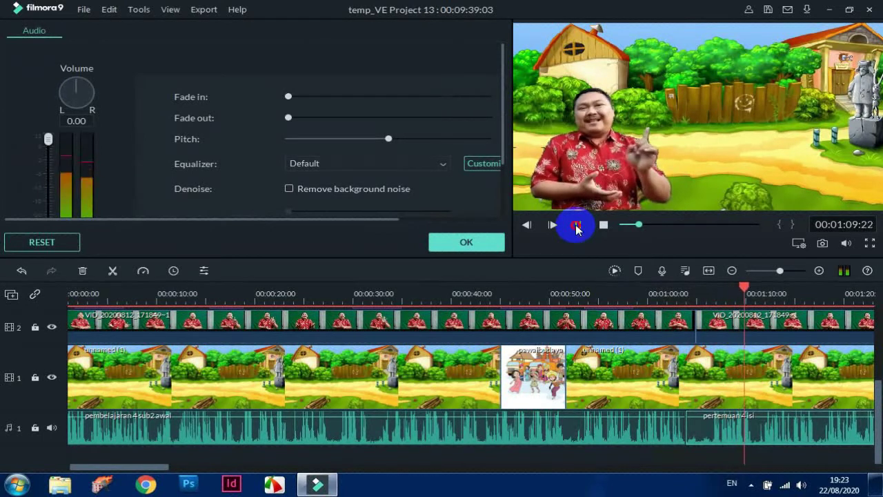
click(578, 226)
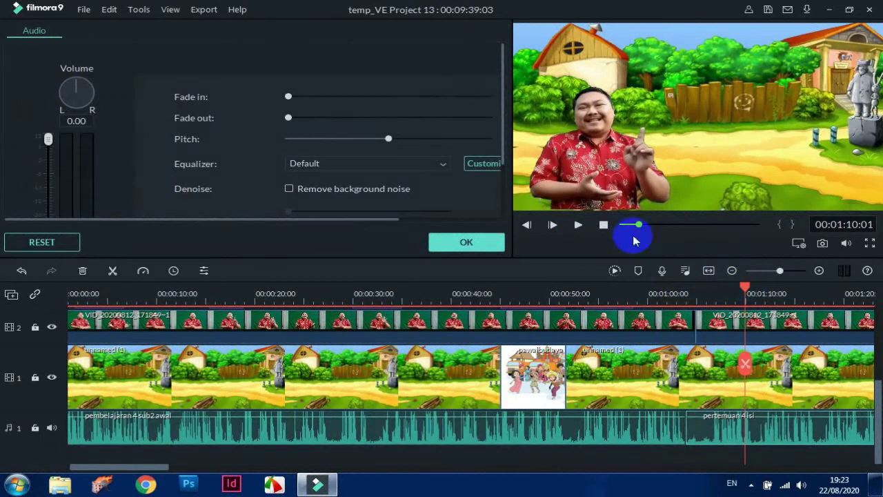
click(578, 227)
click(760, 288)
drag(748, 287, 730, 286)
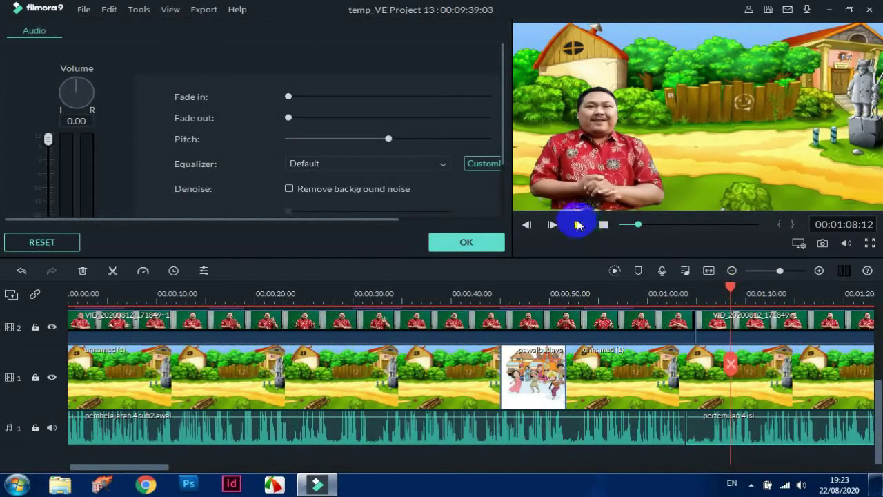
click(578, 225)
click(578, 224)
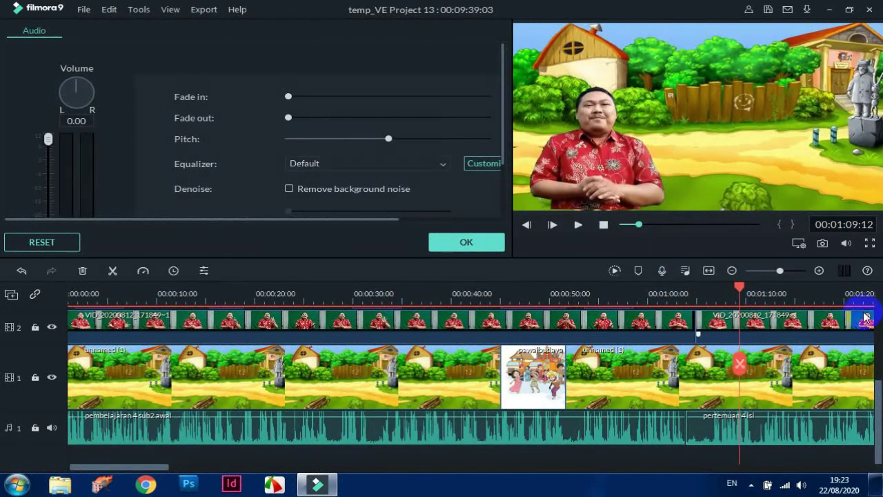
Start importing media files into the project's media folder and browse the Pictures library
drag(880, 418, 878, 364)
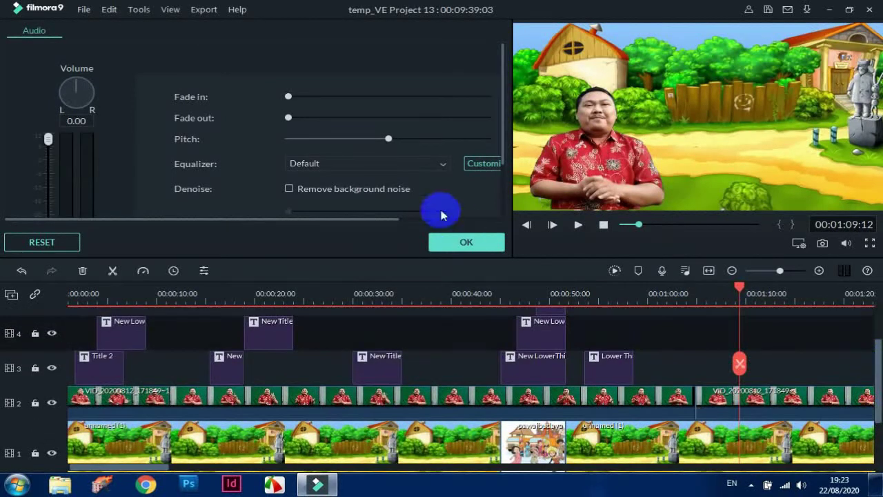
click(472, 247)
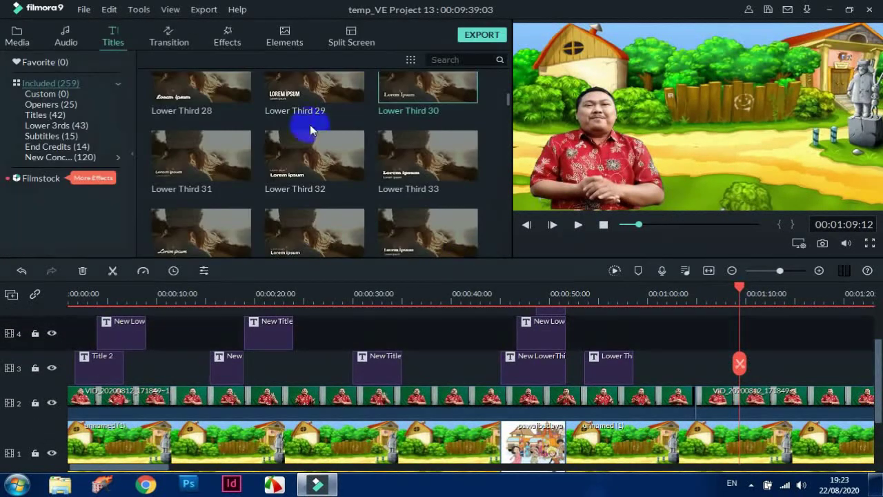
click(16, 34)
click(168, 61)
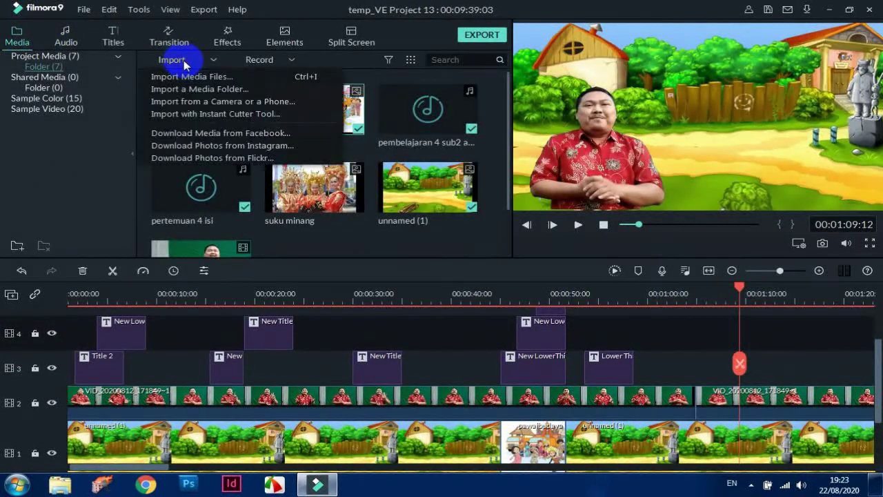
click(219, 76)
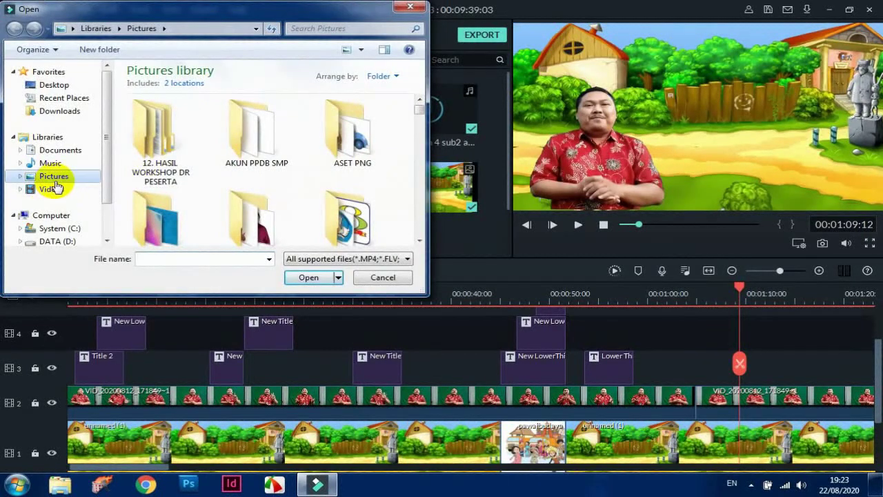
Import ayo membaca.png from the ASET PNG folder and place it on track 3 at 00:01:09:12
double_click(345, 143)
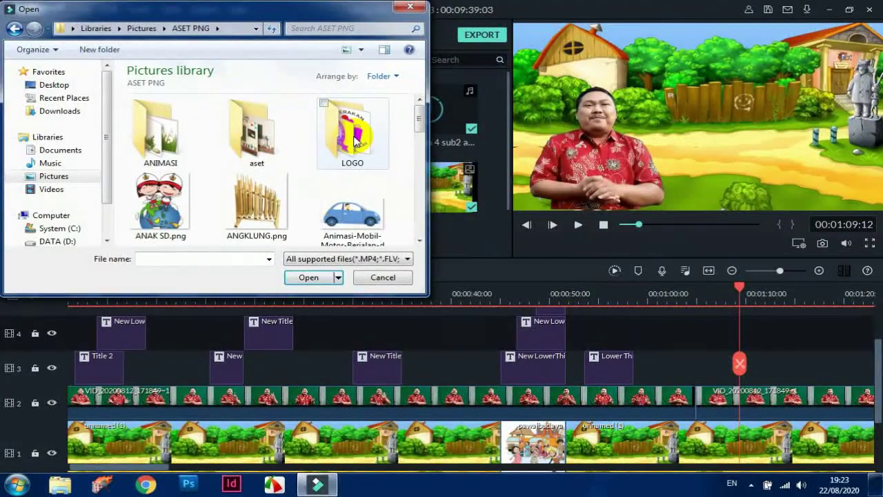
drag(420, 114, 420, 145)
click(257, 160)
click(310, 279)
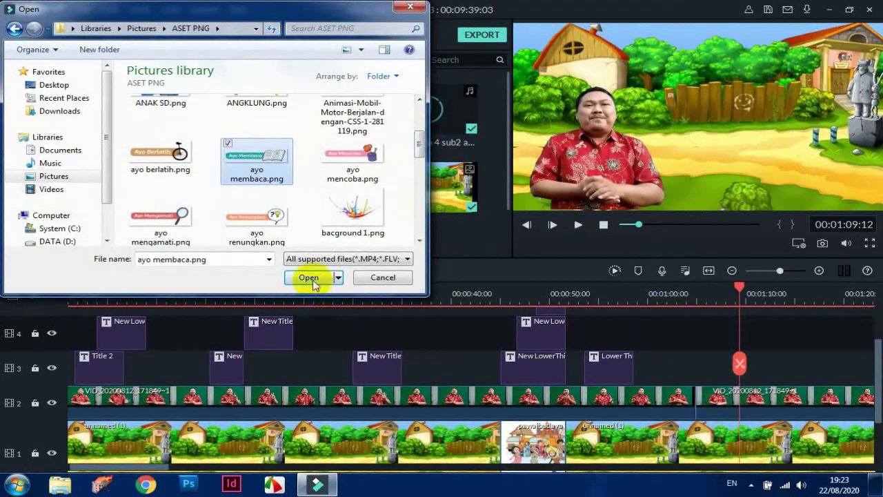
mouse_move(319, 251)
mouse_down()
mouse_move(706, 320)
mouse_move(768, 376)
mouse_up()
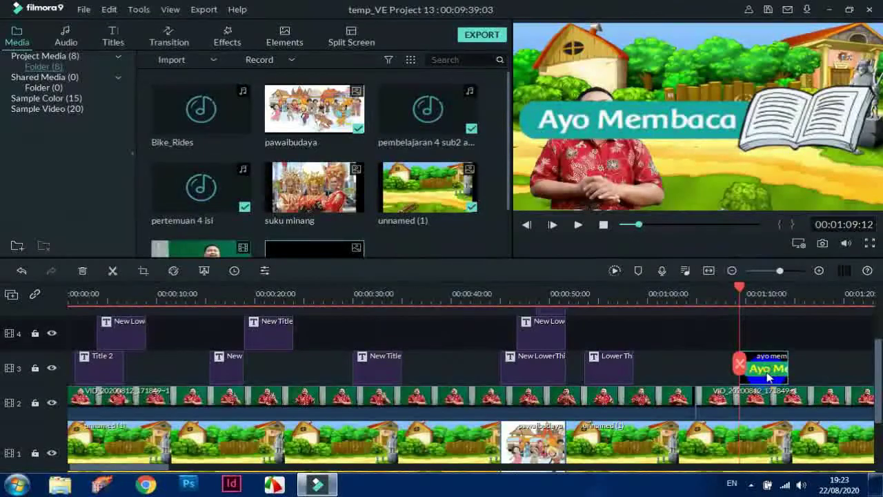
Shrink the Ayo Membaca image and place it in the upper area of the frame beside the presenter
double_click(768, 376)
drag(514, 158, 803, 109)
click(780, 198)
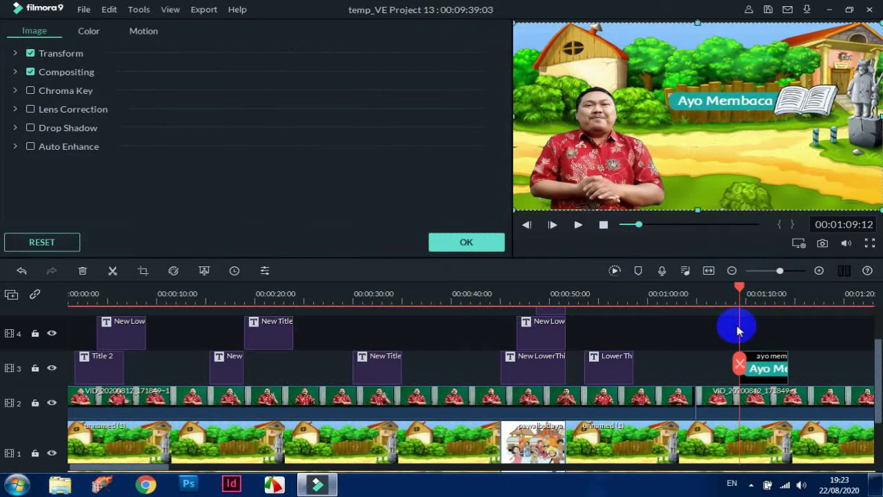
click(492, 241)
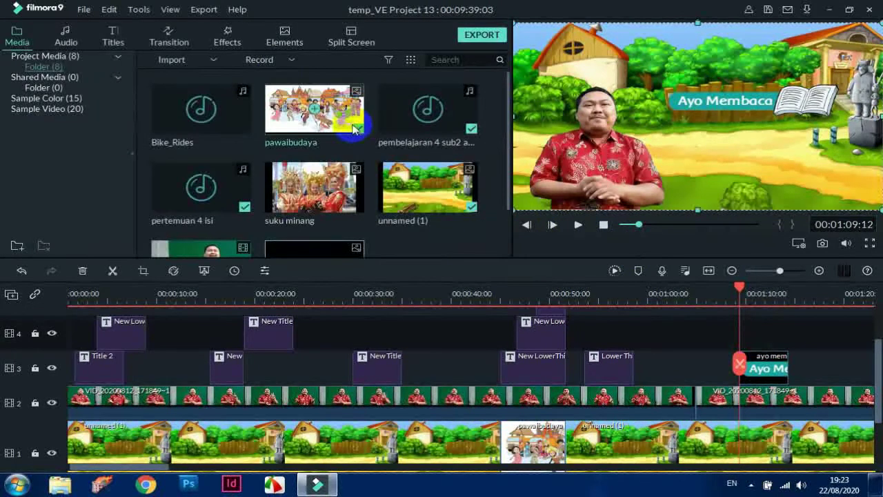
Apply the Fade transition to the start of the Ayo Membaca clip and play it back
click(170, 44)
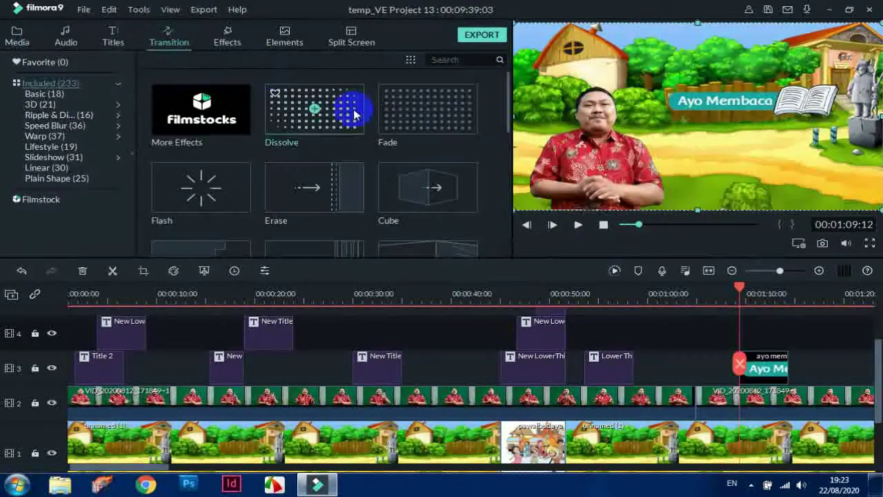
drag(405, 115, 762, 379)
click(713, 287)
click(578, 226)
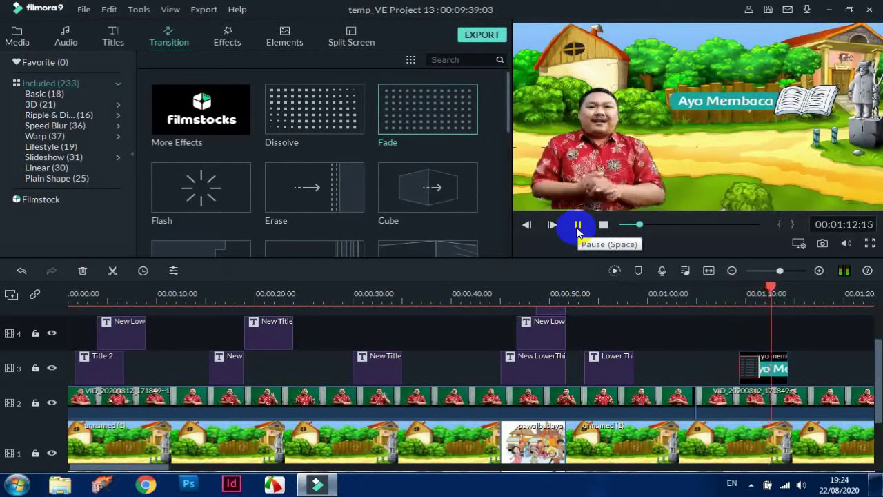
click(578, 228)
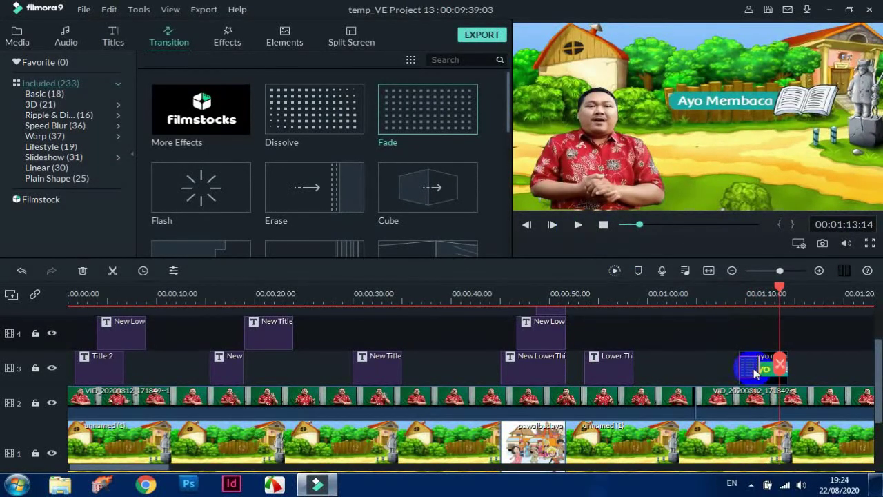
Apply the Dissolve transition to the start of the Ayo Membaca clip and play it back
click(334, 111)
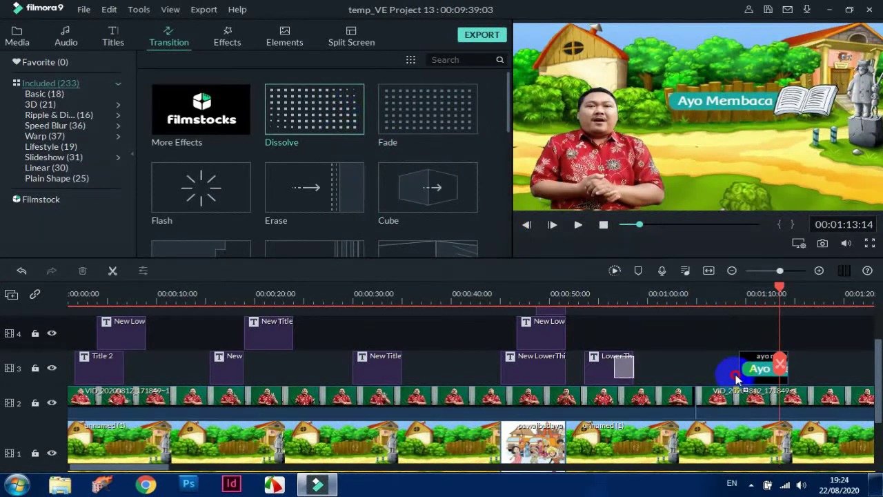
click(740, 363)
click(720, 297)
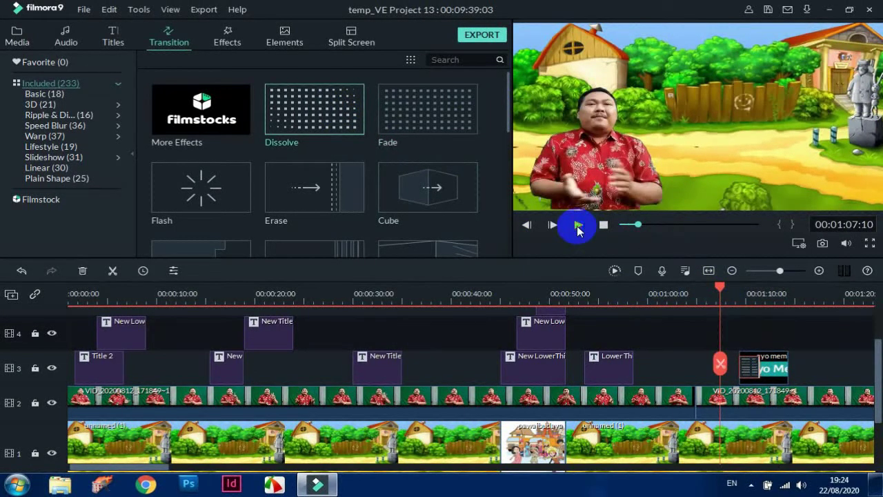
click(578, 226)
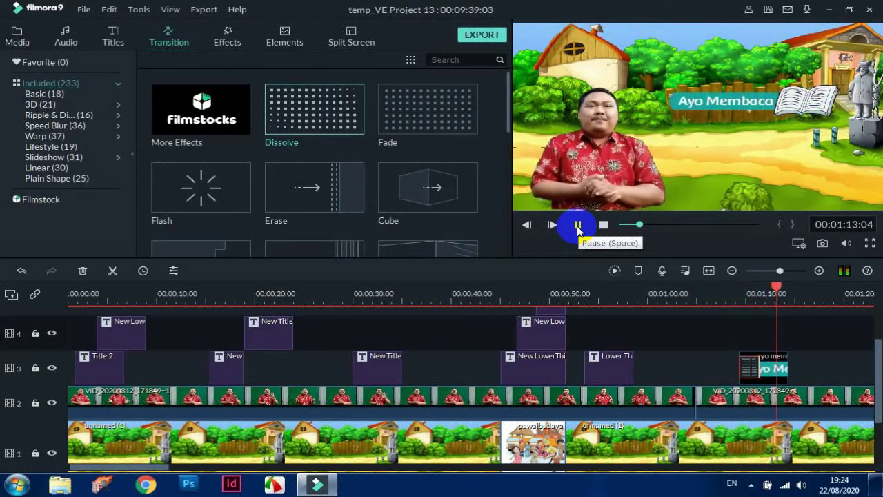
click(578, 226)
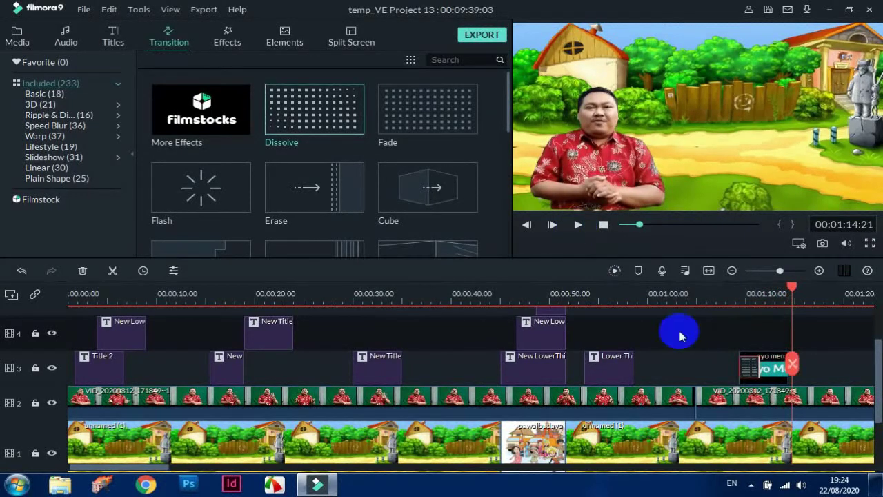
Trim about one second off the end of the Ayo Membaca clip on track 3
click(791, 298)
drag(791, 294, 757, 293)
click(788, 369)
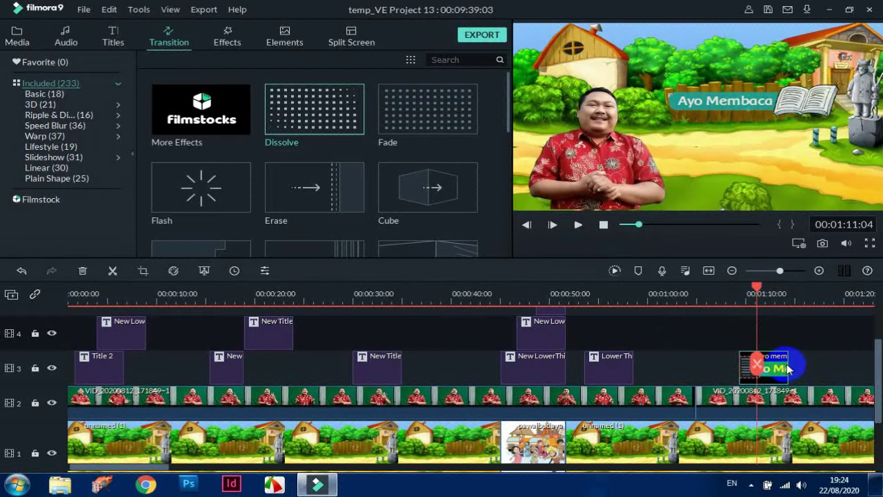
drag(788, 364, 779, 364)
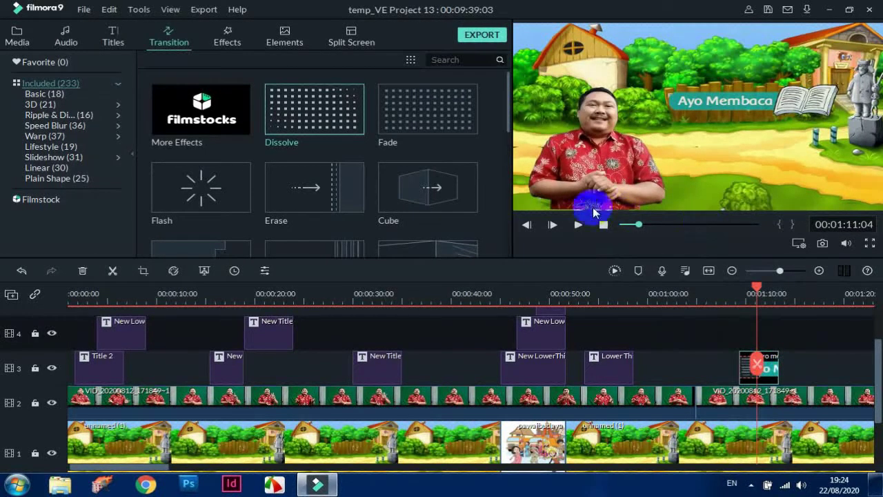
Play back the section around the trimmed Ayo Membaca clip to check where it ends
click(576, 225)
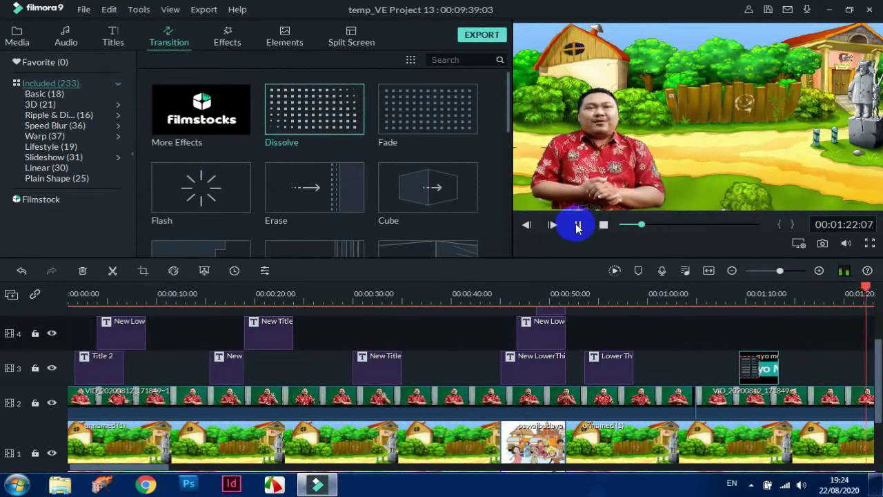
click(578, 225)
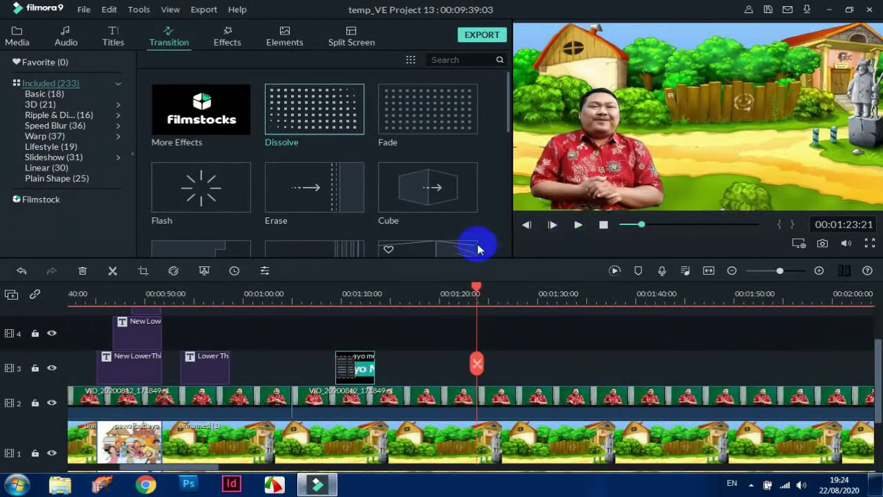
click(365, 301)
click(578, 225)
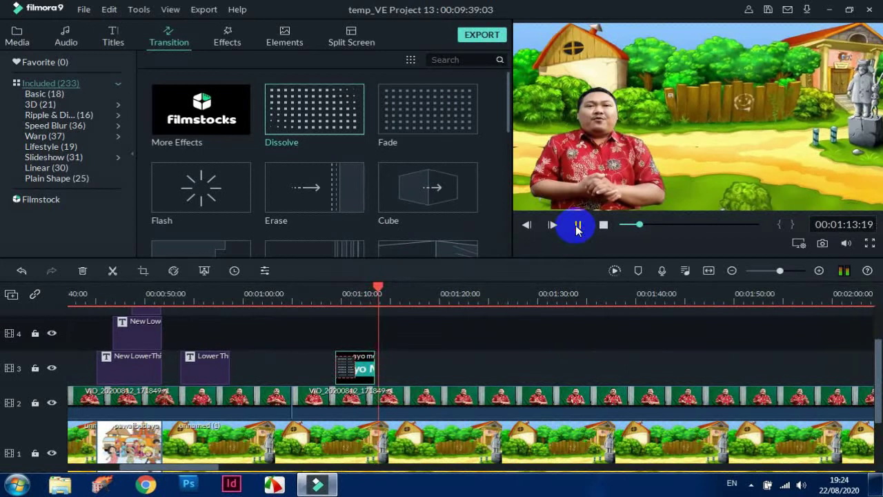
click(578, 224)
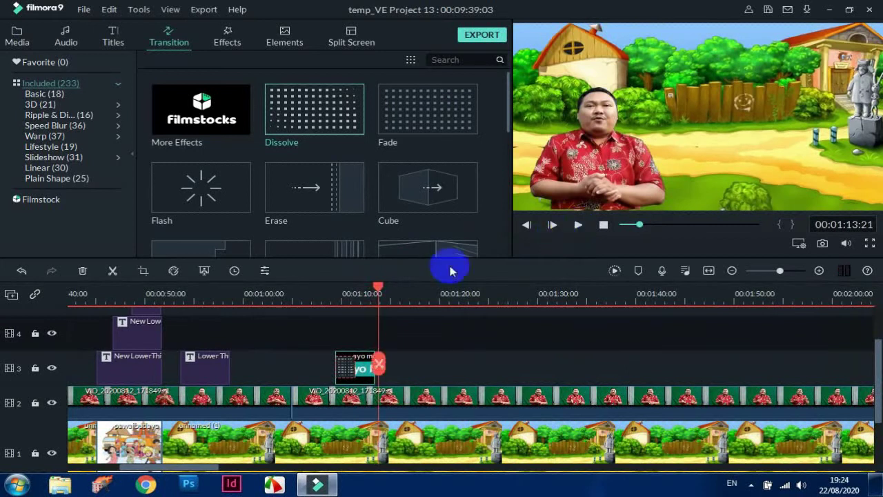
Add New Title 23 to track 3 at 00:01:13:16, right after the Ayo Membaca clip
click(374, 285)
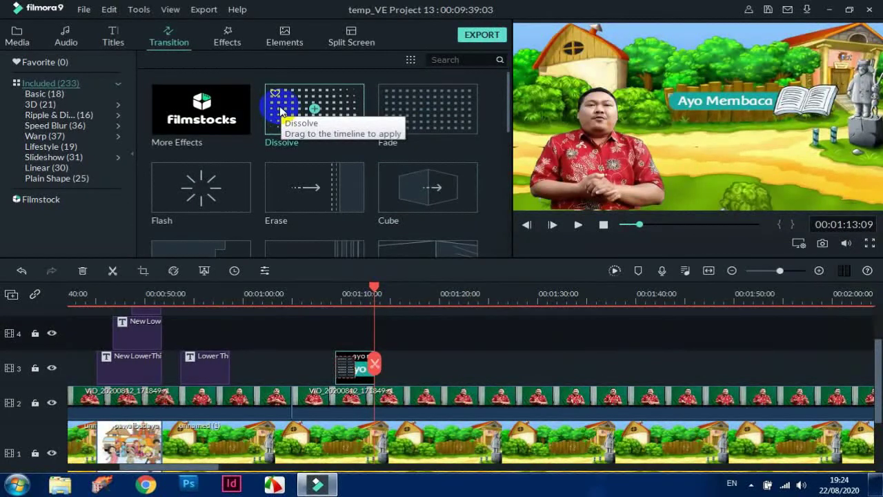
drag(284, 111, 377, 288)
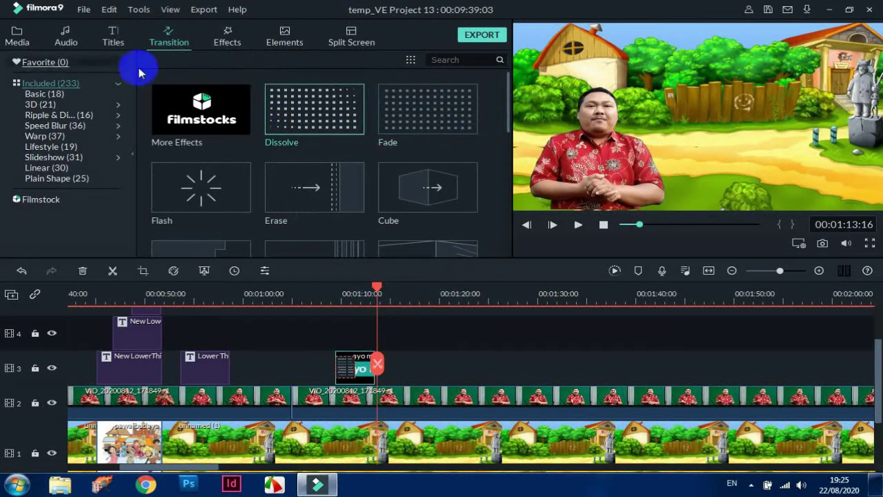
click(112, 36)
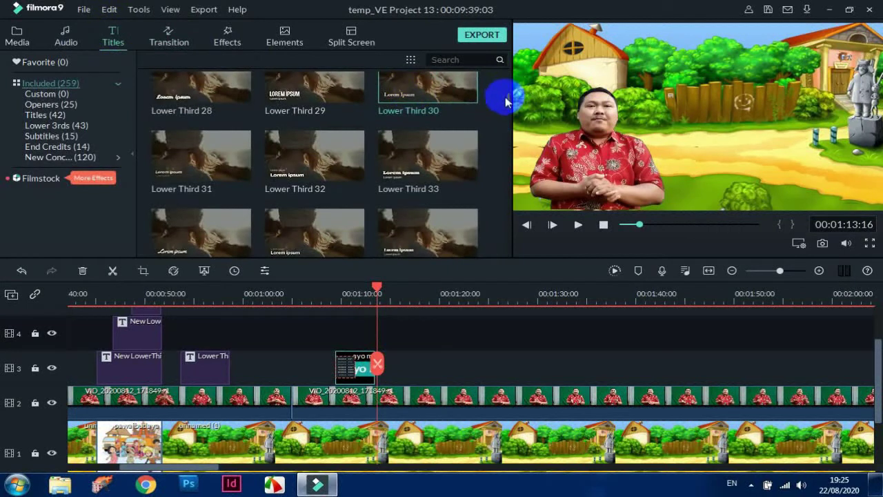
drag(509, 102, 508, 174)
drag(224, 147, 385, 372)
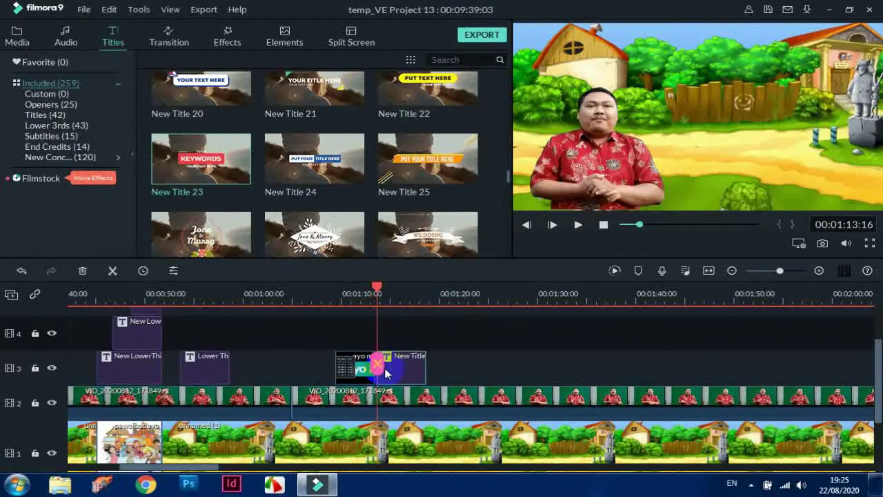
Open New Title 23 for editing, shift its red box away from the presenter and move the KEYWORDS text above it
double_click(385, 373)
drag(762, 99, 812, 109)
click(735, 122)
drag(735, 123, 735, 73)
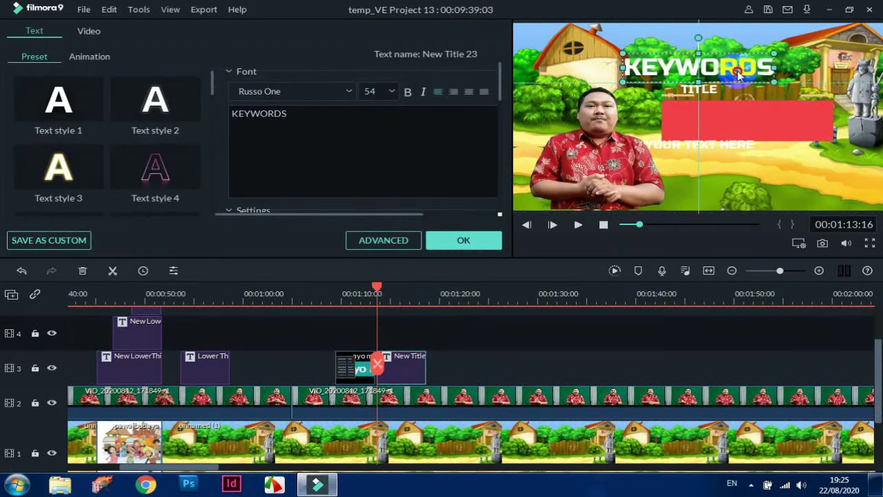
Delete the KEYWORDS and TITLE placeholder texts from New Title 23
click(359, 116)
key(BackSpace)
key(BackSpace)
key(BackSpace)
key(BackSpace)
key(BackSpace)
key(BackSpace)
key(BackSpace)
key(BackSpace)
click(161, 129)
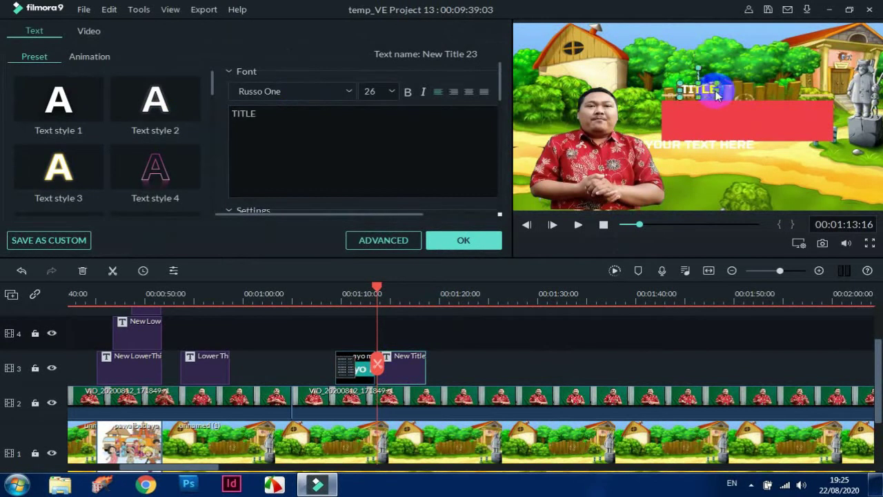
double_click(281, 113)
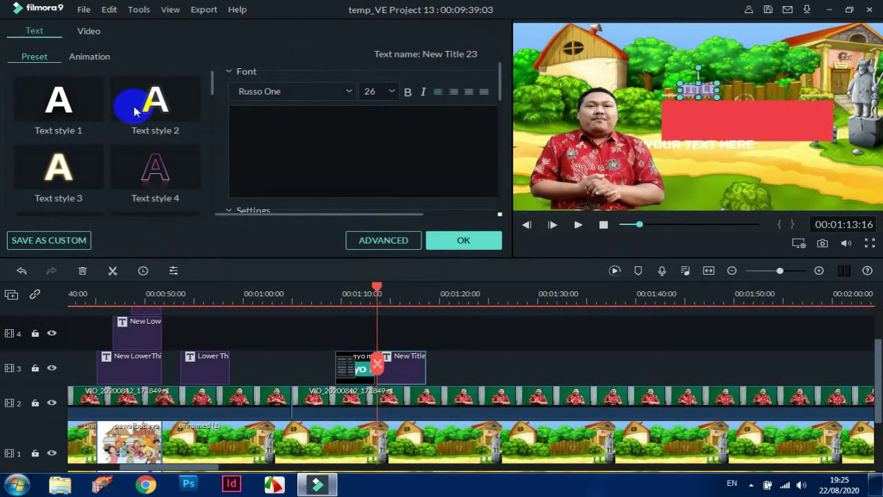
Stretch the title's red box vertically to about 108% scale at position X 80.4, Y -23.6
click(736, 85)
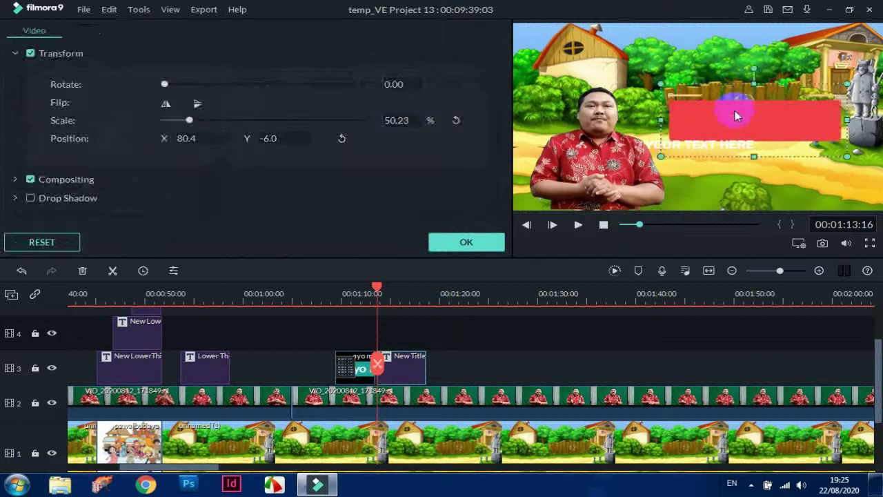
drag(753, 88, 754, 54)
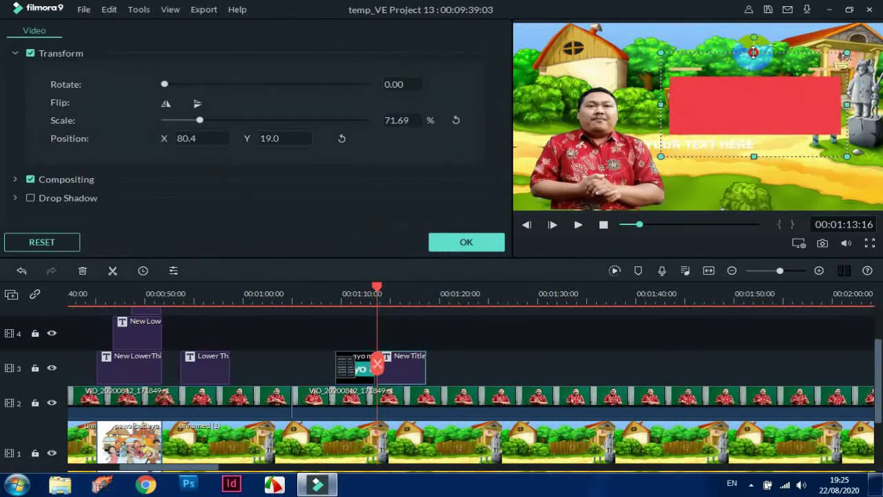
drag(754, 156, 759, 209)
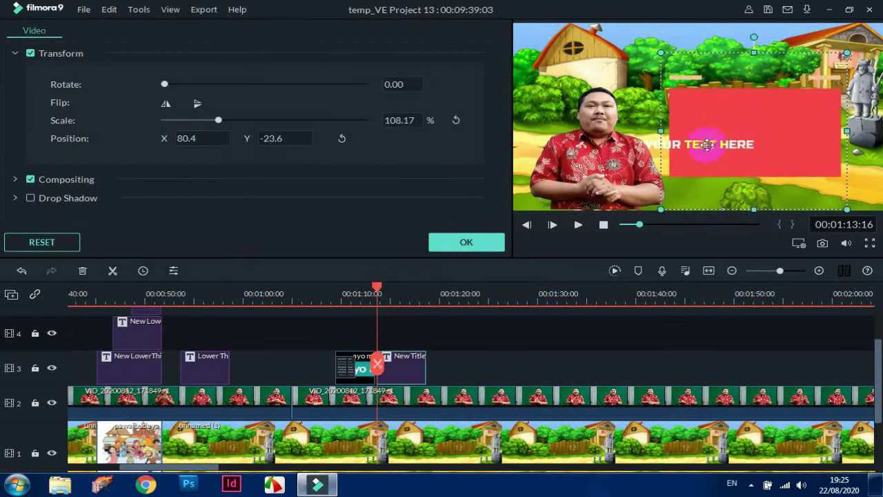
Move the YOUR TEXT HERE text onto the red box and enlarge its text frame to fill the box
click(731, 144)
drag(736, 145, 739, 101)
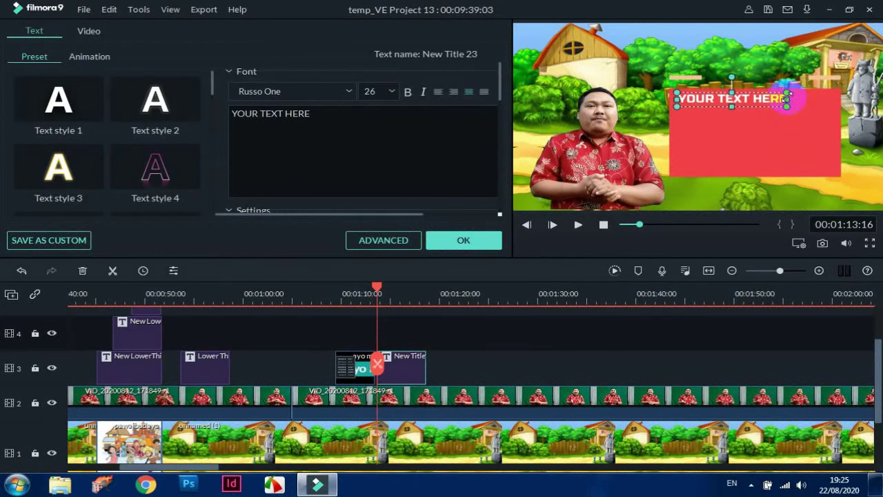
drag(789, 99, 837, 104)
click(756, 104)
drag(756, 110, 756, 173)
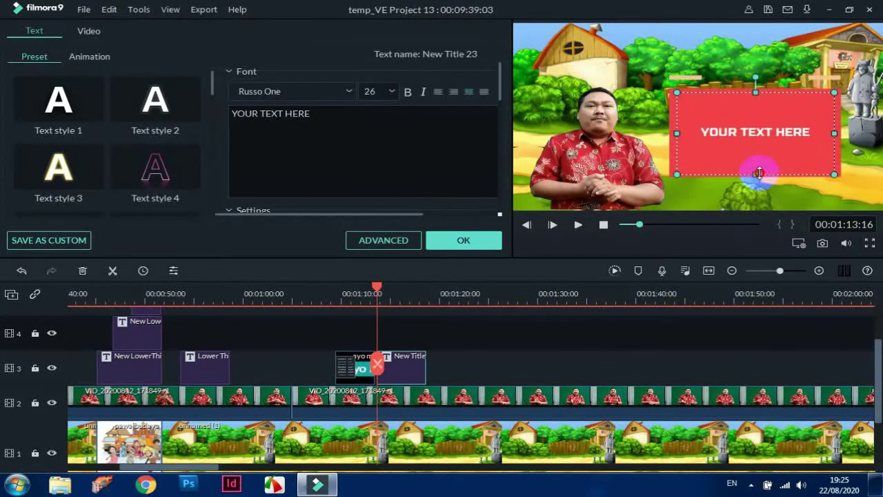
Replace the YOUR TEXT HERE placeholder with four lines: SILAKAN BUKA, BUKU TEMATIK, KELAS 4 TEMA 1, HALAMAN 110
click(332, 108)
drag(332, 108, 232, 112)
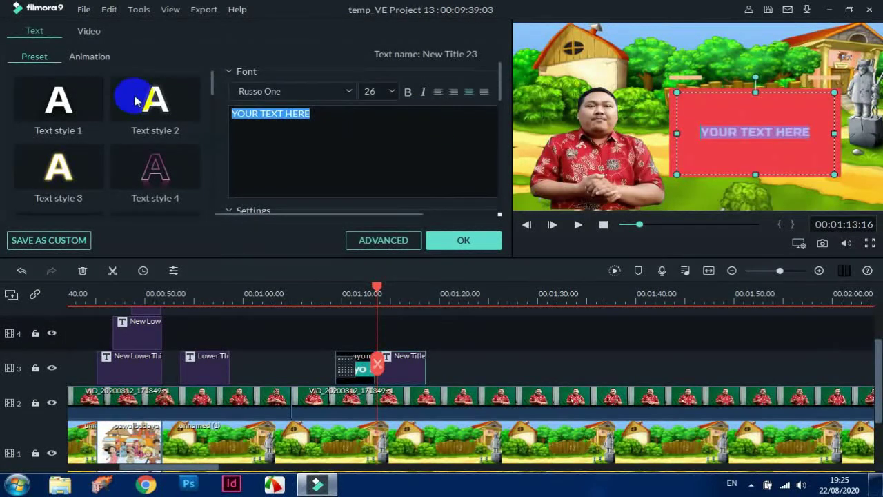
text(SILAKAN)
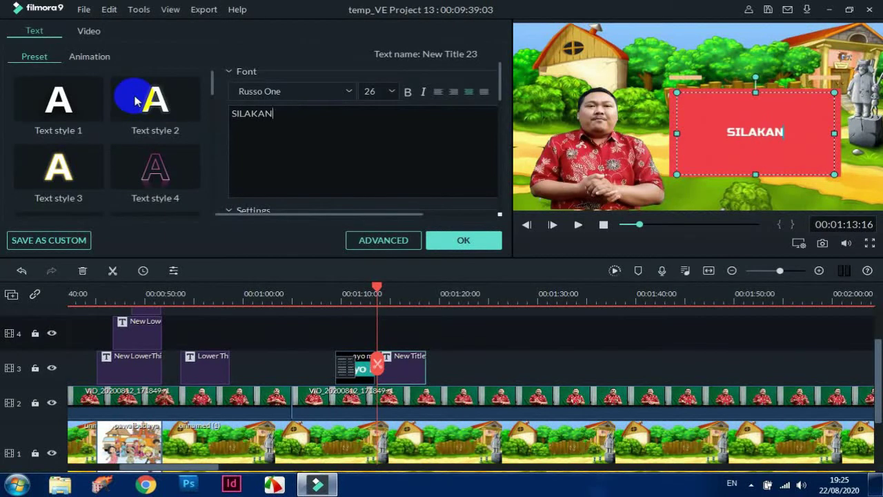
text( BUKA)
key(Return)
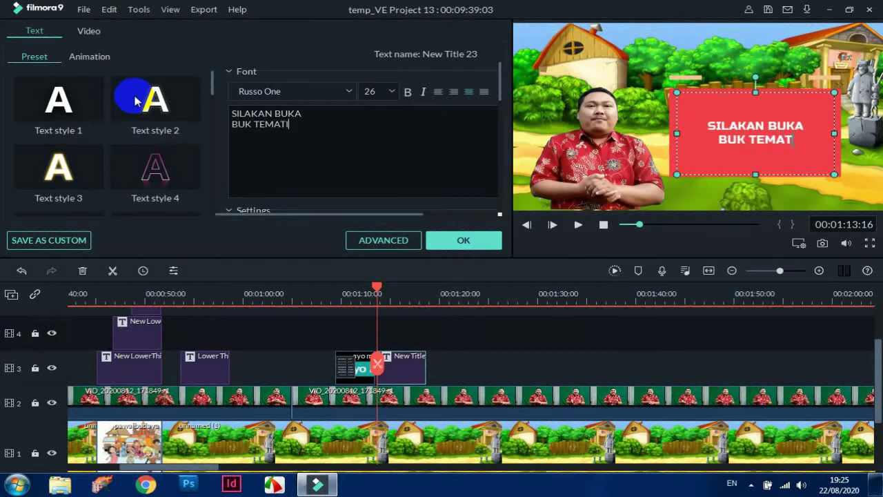
text(BUK TEMATIK)
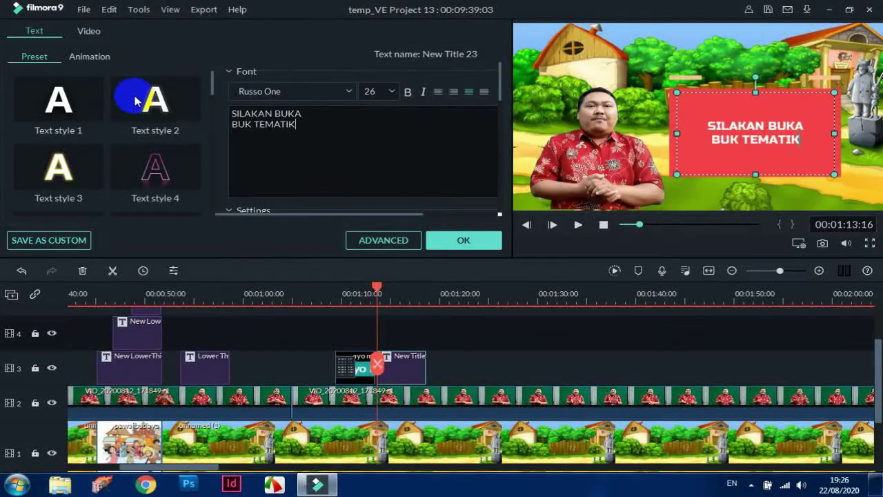
key(Return)
text(KELAS )
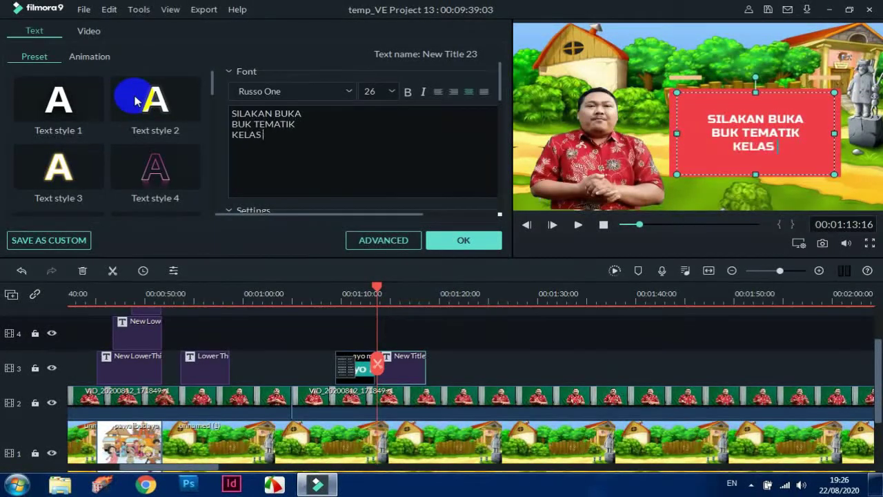
text(4 TEMA 1)
key(Return)
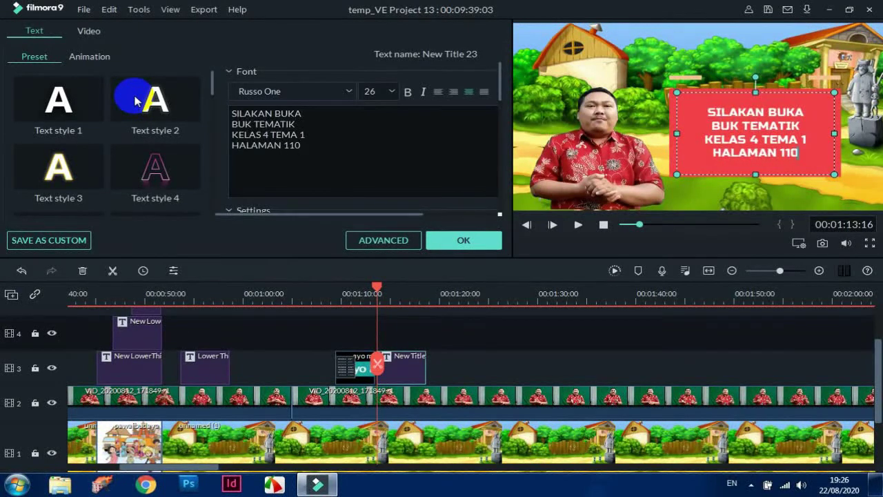
click(704, 200)
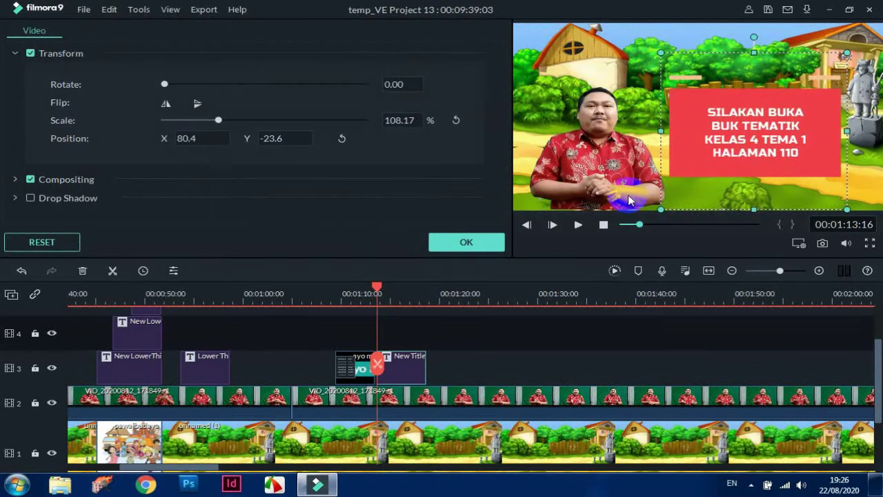
click(706, 153)
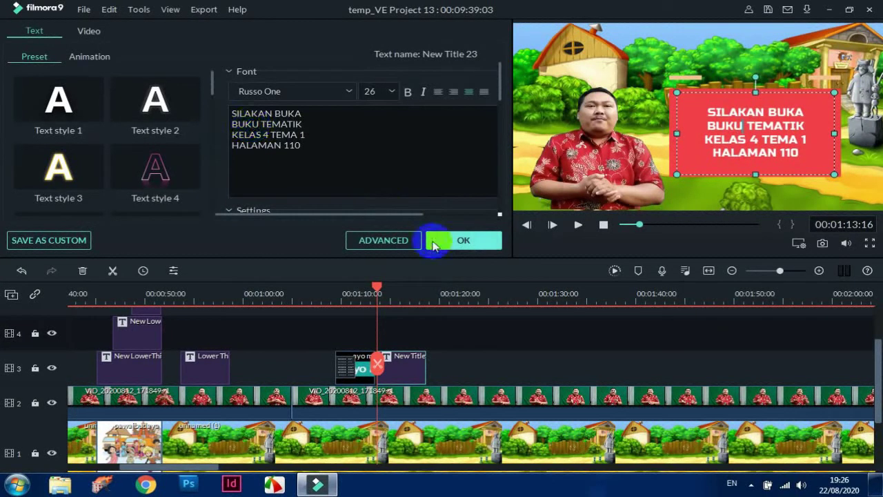
Play the section from 00:01:08:23 and extend the New Title 23 clip to end at about 00:01:25:21, following the presenter's speech
click(331, 293)
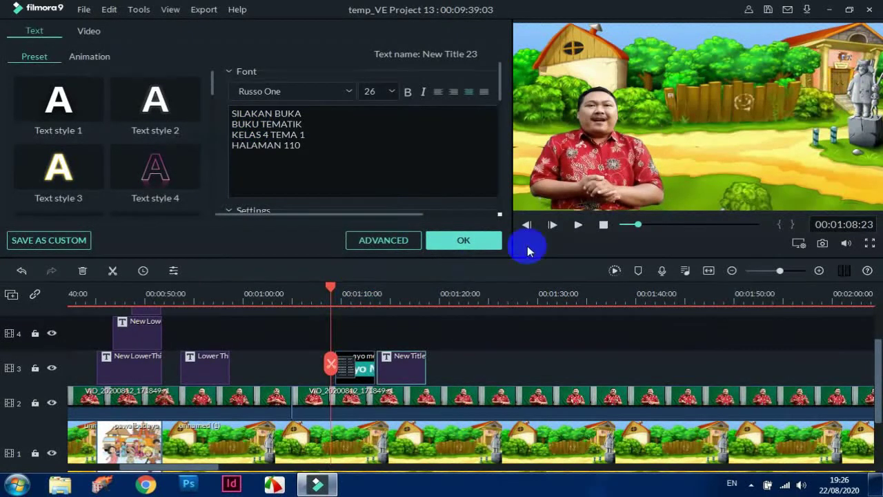
click(578, 224)
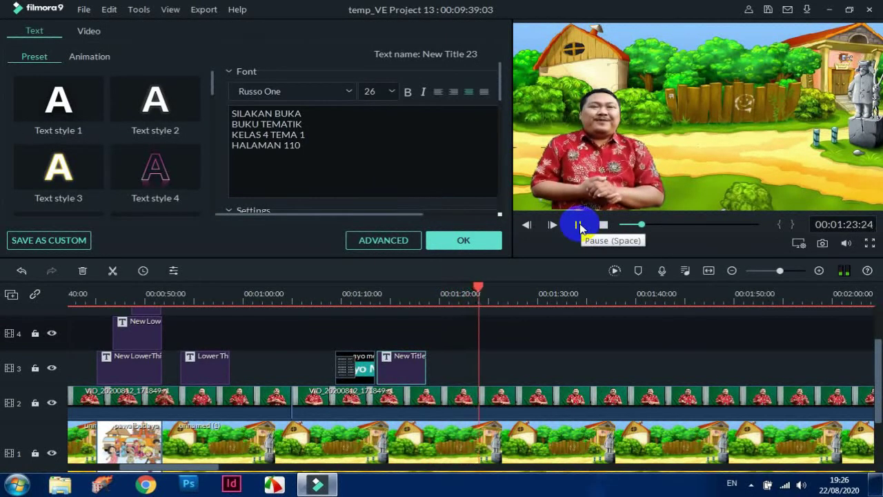
click(578, 225)
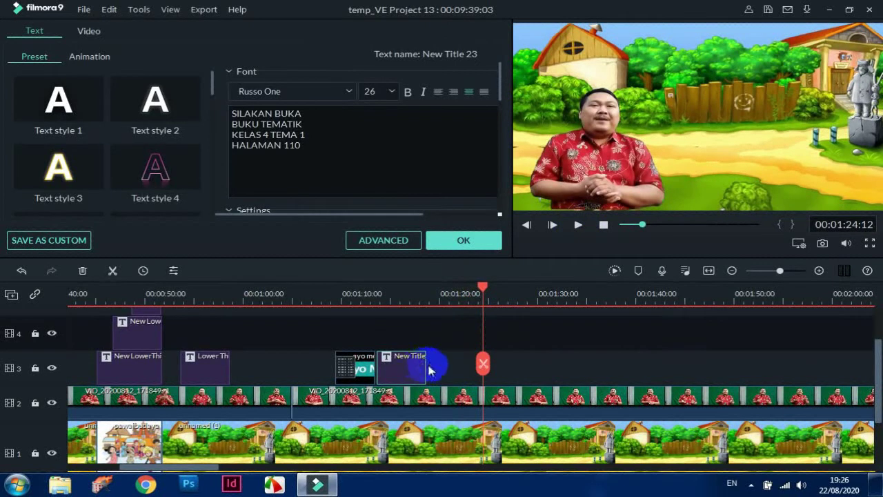
drag(427, 365, 483, 373)
click(373, 294)
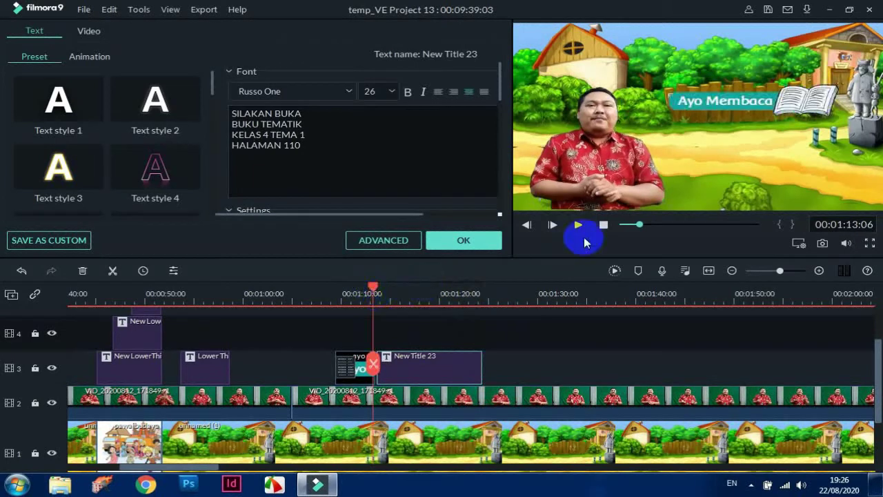
click(578, 227)
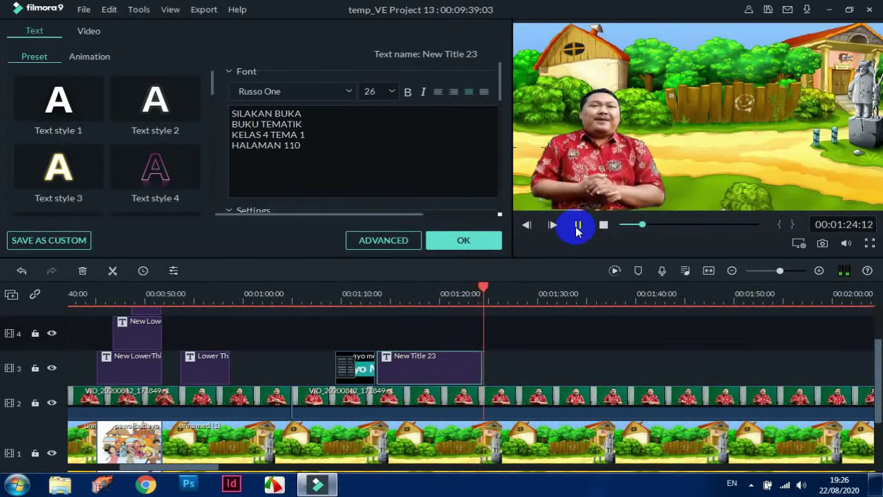
click(578, 228)
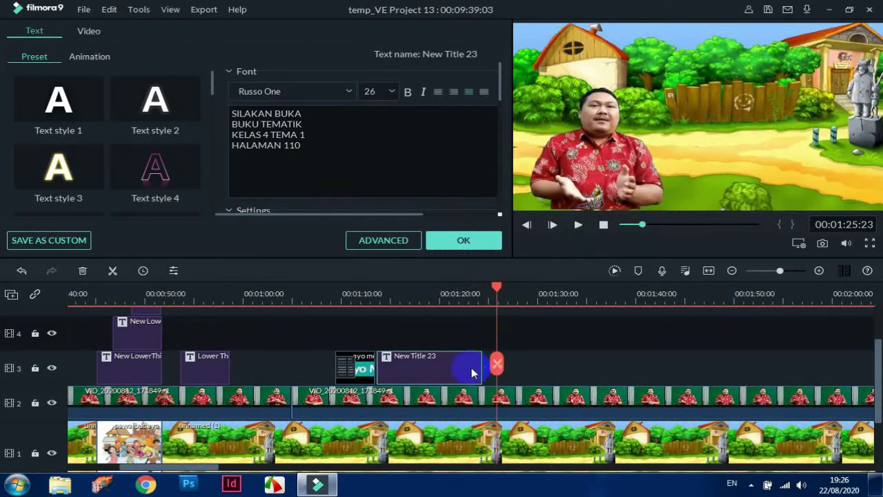
drag(483, 365, 497, 365)
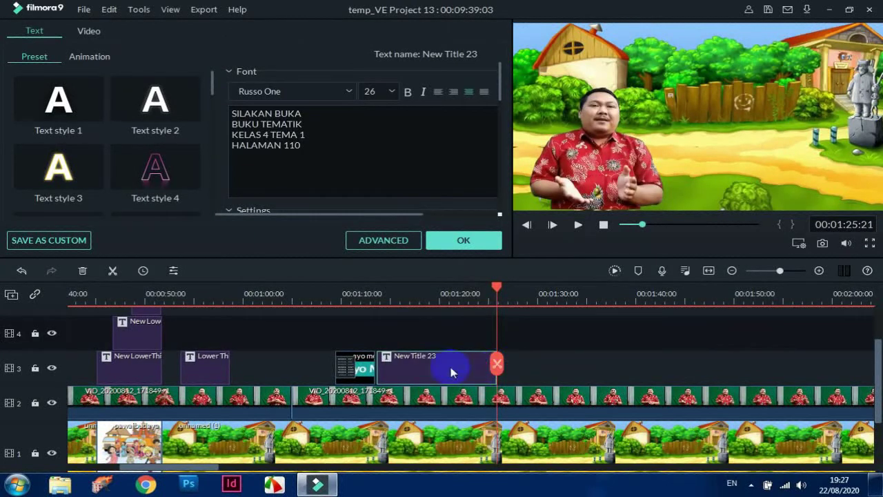
In the advanced text editor, end the SILAKAN BUKA text's opening animation at about 00:00:03:06 and start its closing animation at 00:00:09:18
click(383, 243)
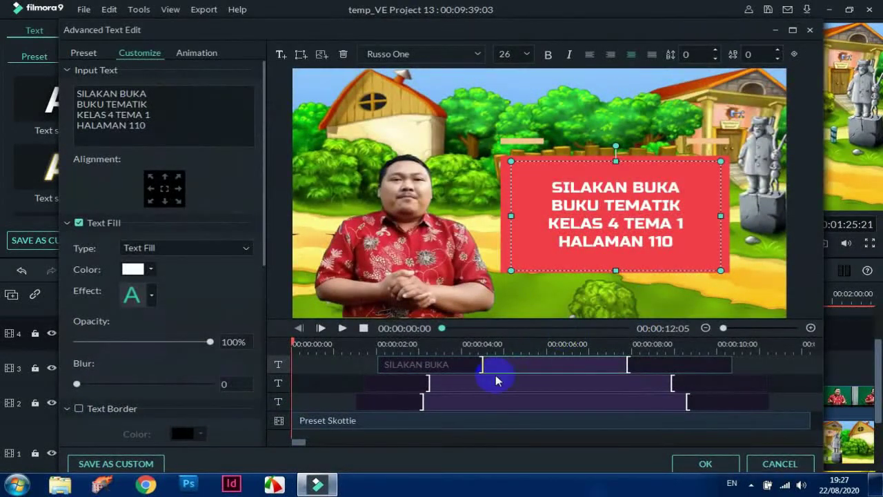
drag(479, 363, 424, 363)
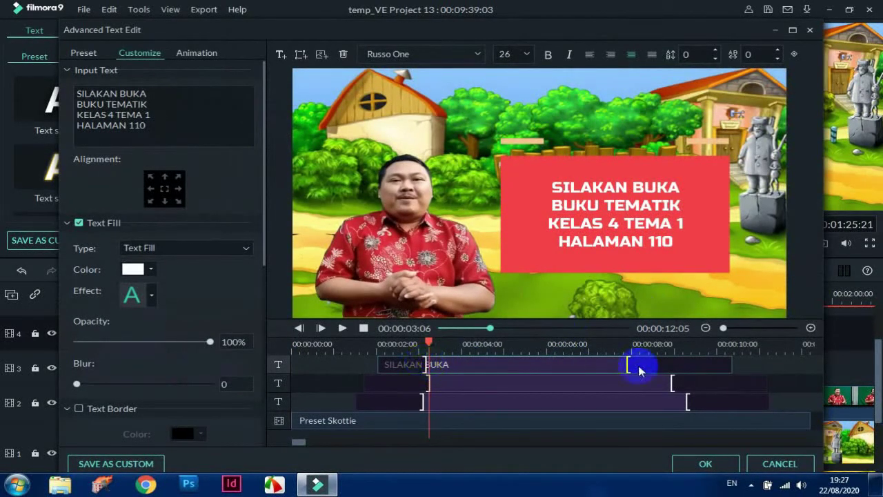
drag(627, 363, 706, 366)
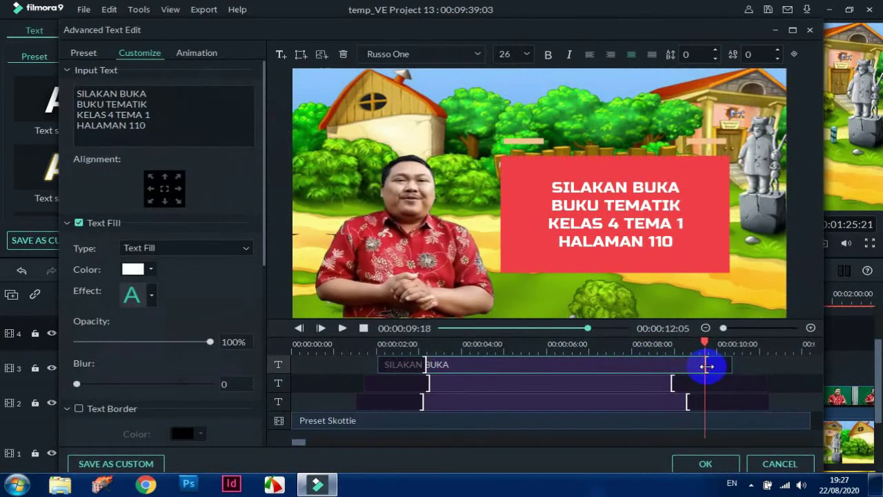
click(705, 464)
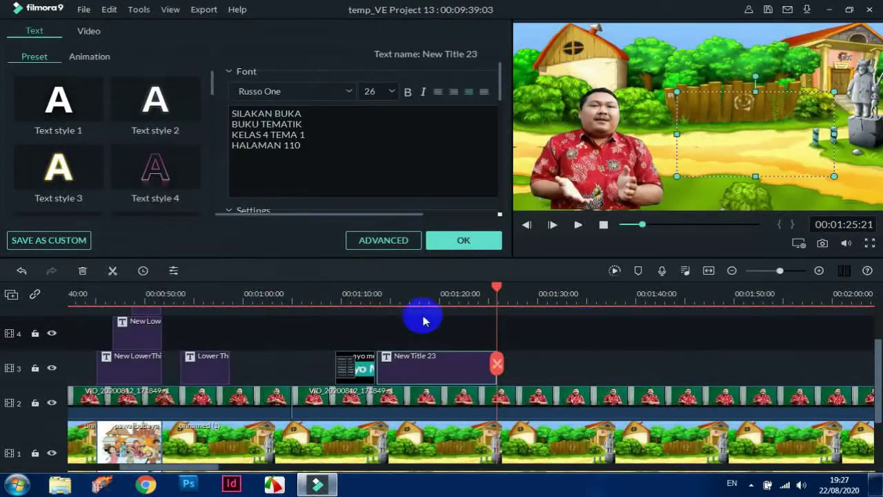
Preview the lesson from the start of New Title 23, add New Title 8 to track 3 at 00:01:33:11 and open it for editing
click(378, 295)
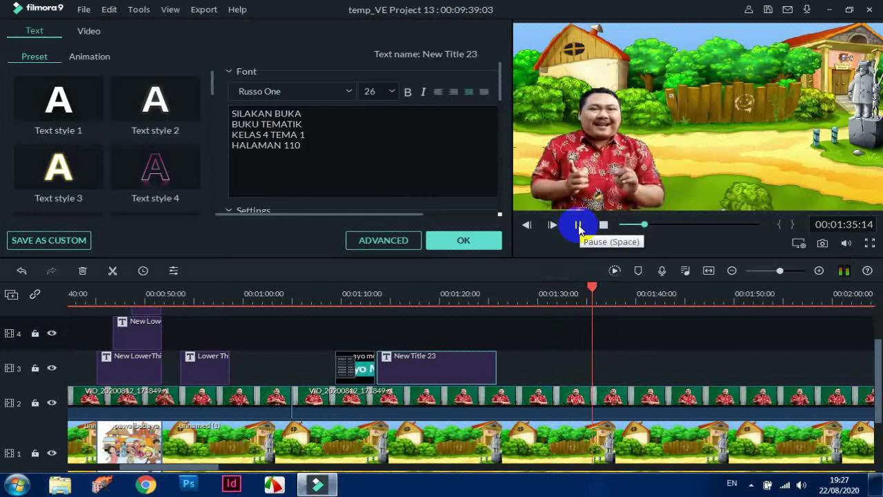
click(579, 226)
drag(605, 288, 564, 289)
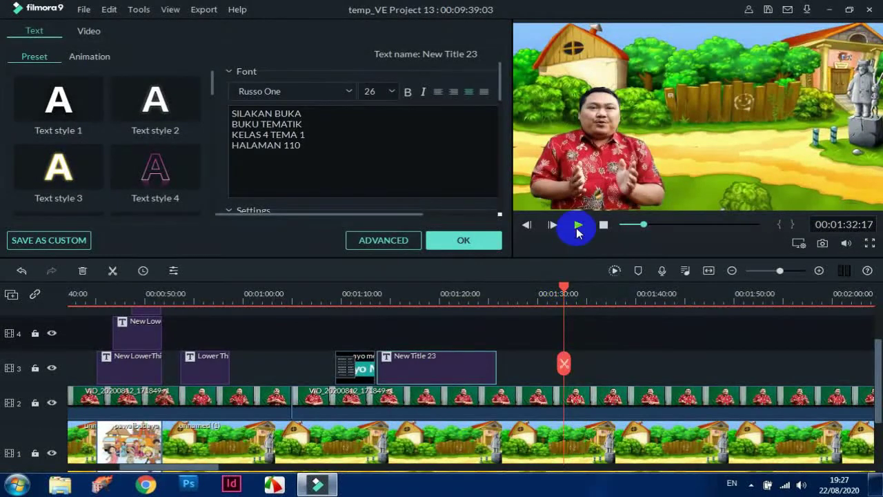
click(578, 226)
click(578, 226)
click(469, 240)
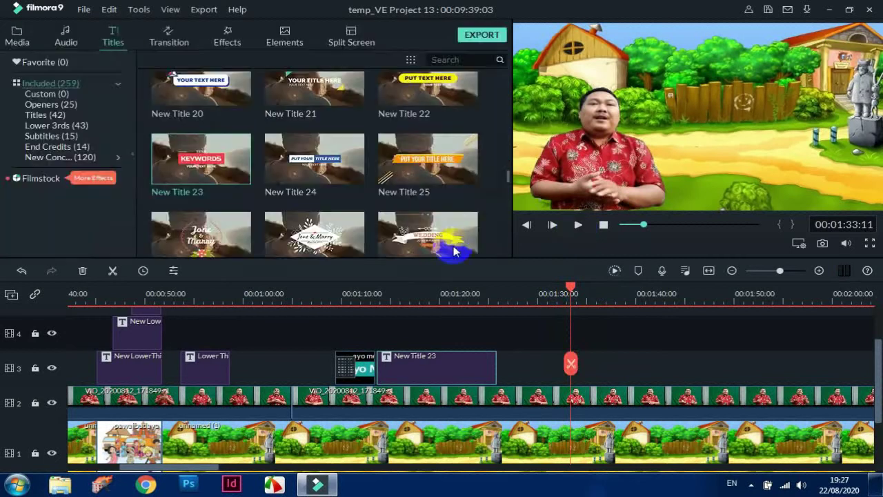
mouse_move(509, 181)
mouse_down()
mouse_move(509, 140)
mouse_move(512, 171)
mouse_up()
drag(250, 149, 578, 366)
double_click(591, 373)
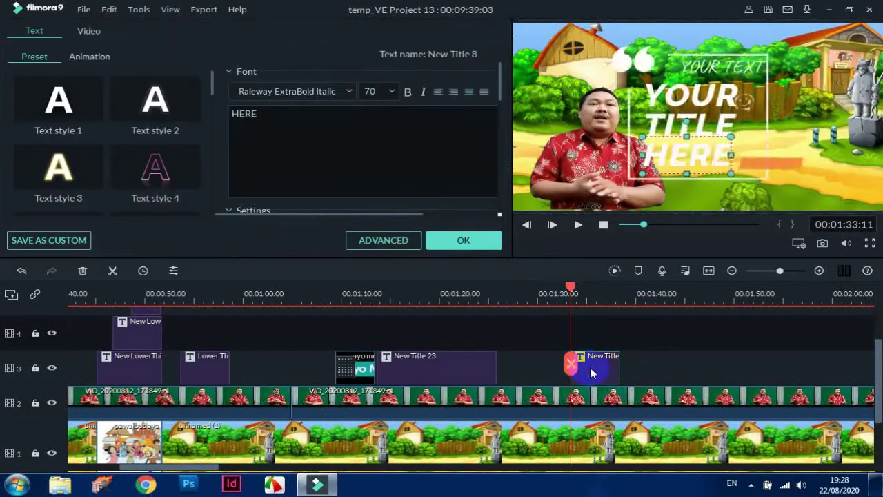
Move New Title 8's quote frame to position X 123.3, Y -21.1 and shift the YOUR TEXT and YOUR texts into it
click(740, 63)
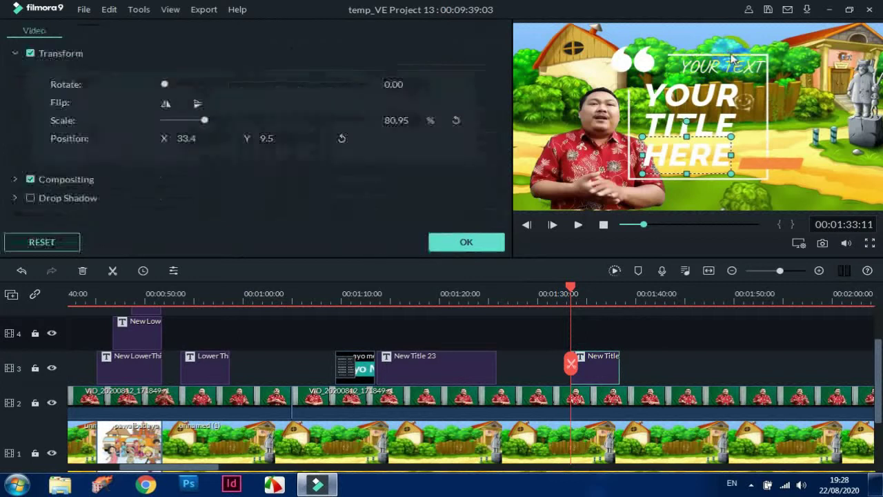
drag(775, 86, 863, 108)
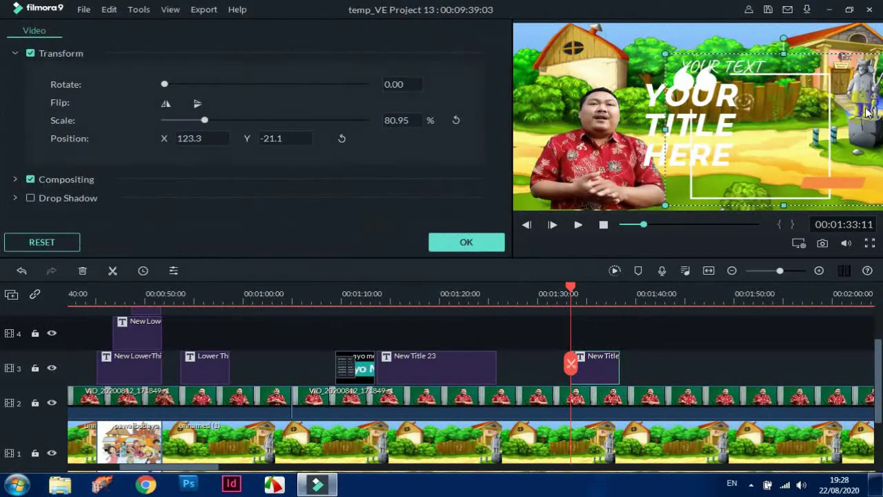
drag(759, 69, 797, 86)
drag(699, 93, 766, 117)
Move the TITLE and HERE texts into the quote frame below YOUR and widen both of their text frames
drag(676, 137, 719, 147)
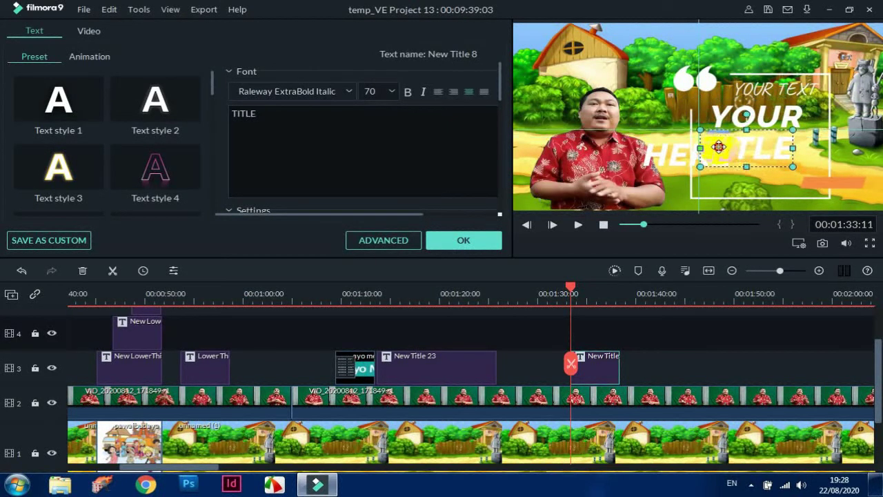
drag(793, 147, 824, 147)
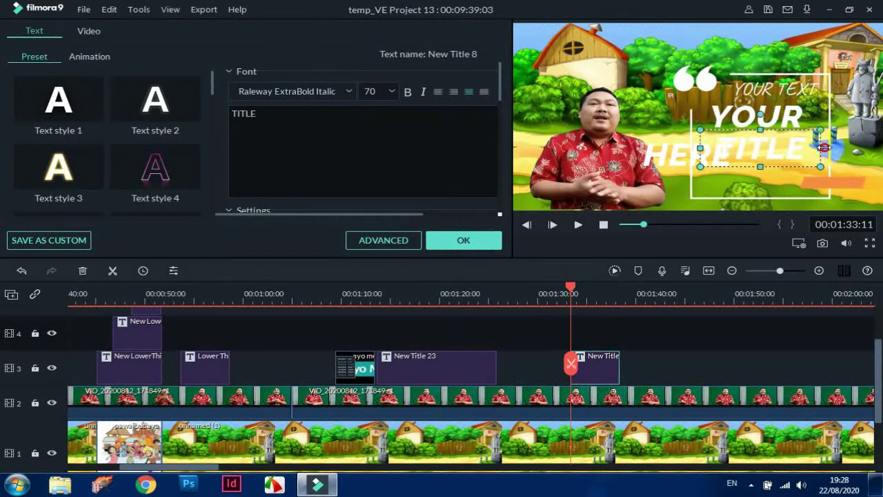
drag(664, 154, 721, 182)
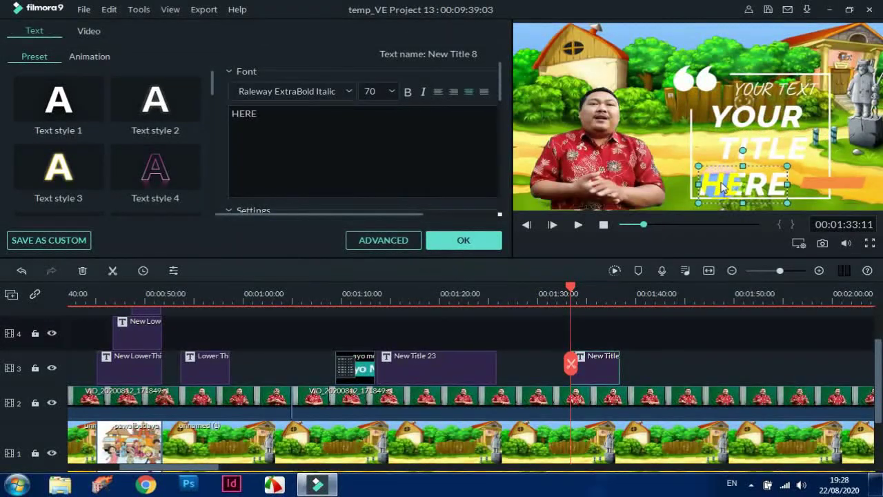
drag(788, 183, 821, 183)
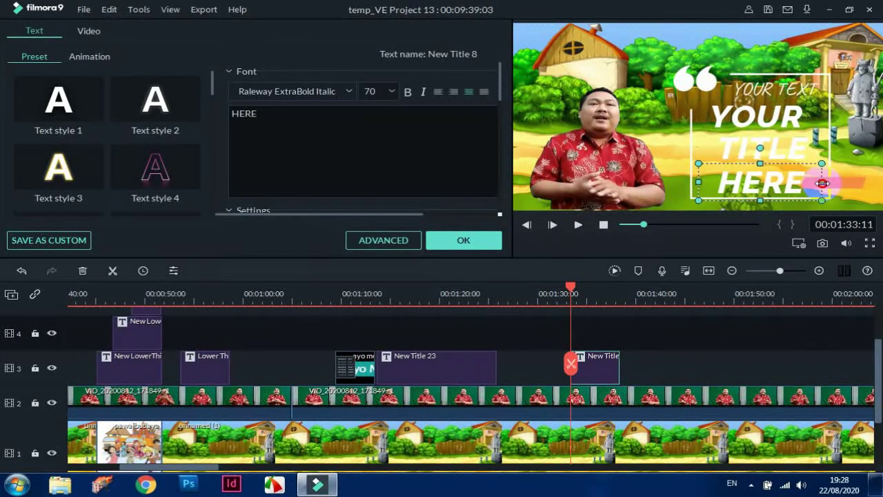
Set the text color of the small YOUR TEXT line in New Title 8 to dark green
click(772, 86)
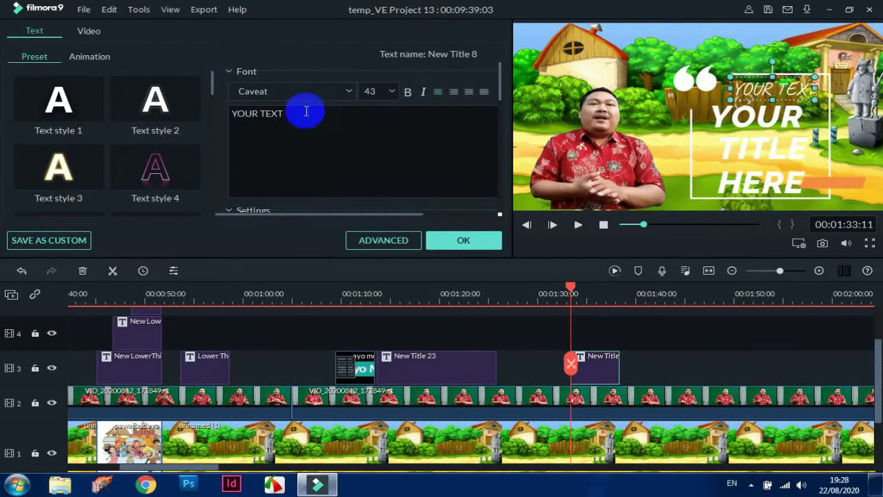
drag(502, 87, 500, 105)
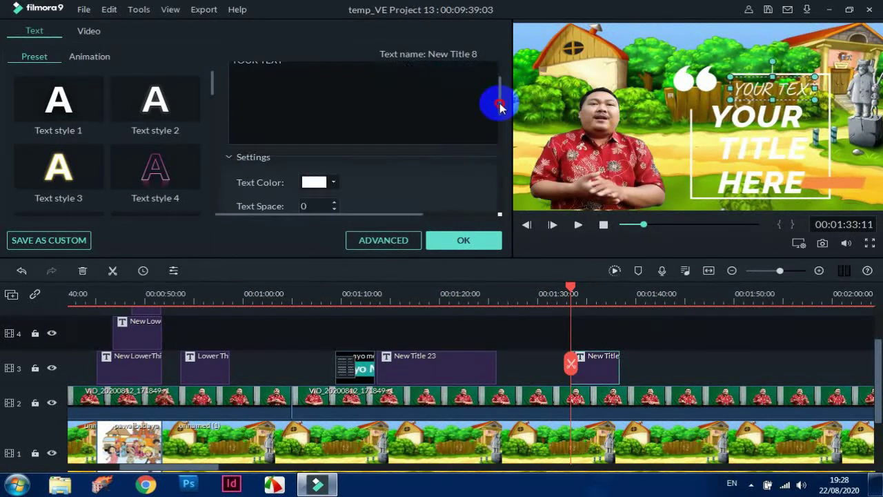
click(334, 183)
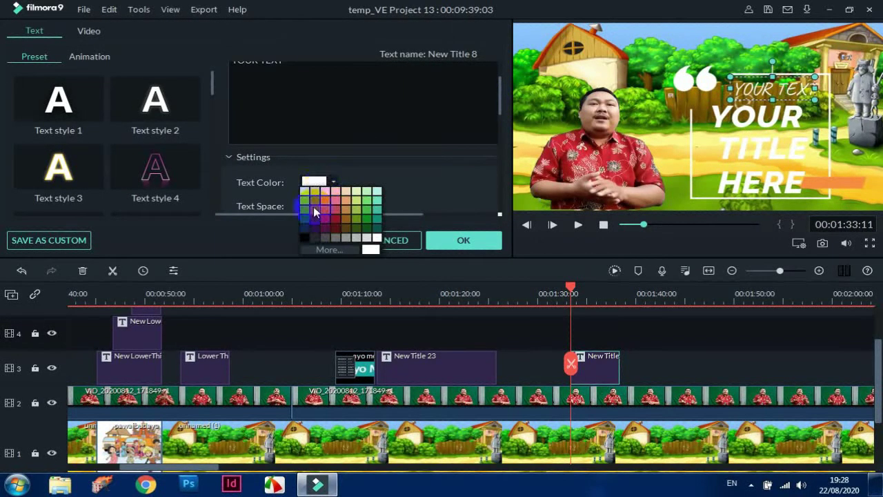
click(305, 238)
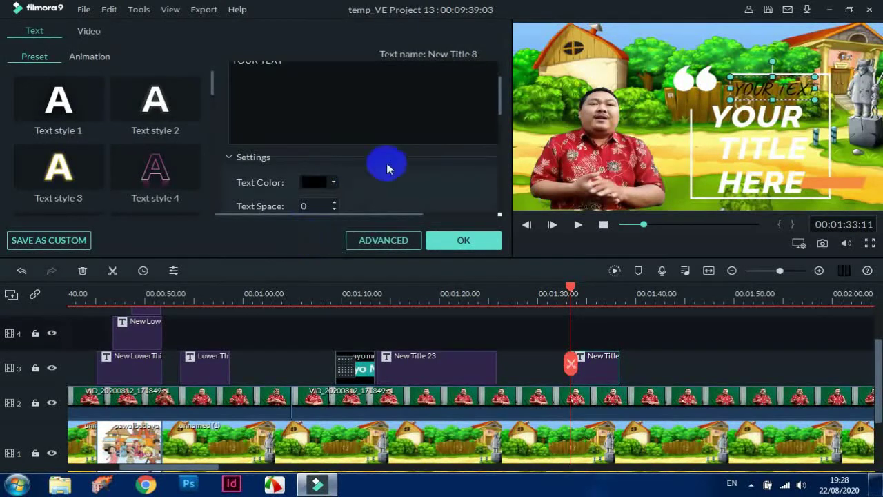
click(334, 183)
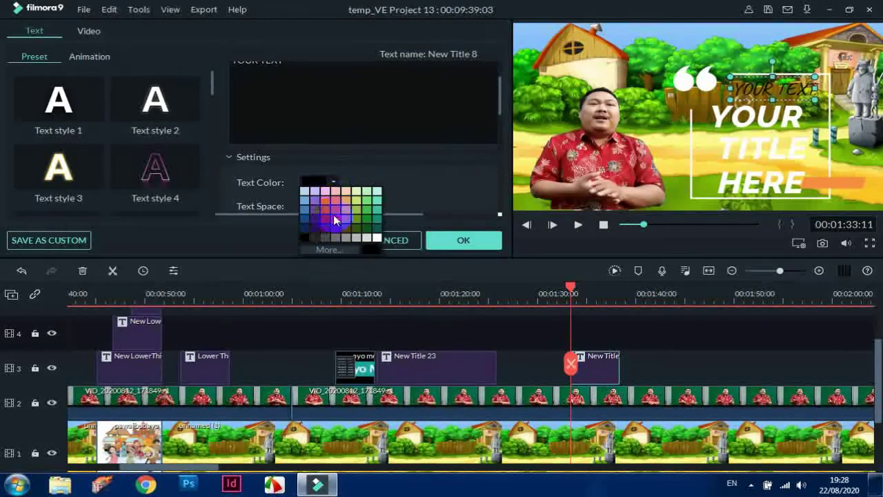
click(378, 229)
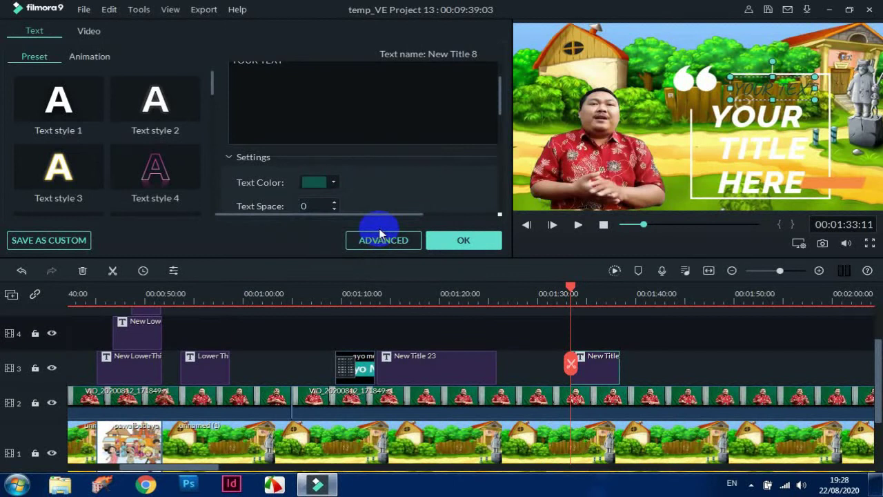
Try light yellow-green and blue on New Title 8's small YOUR TEXT line, settling on pale mint green as its text color
click(333, 182)
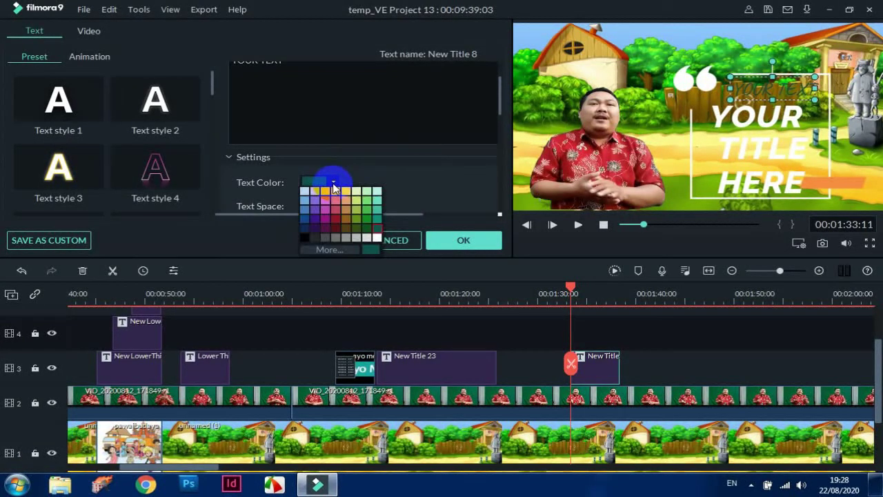
click(355, 189)
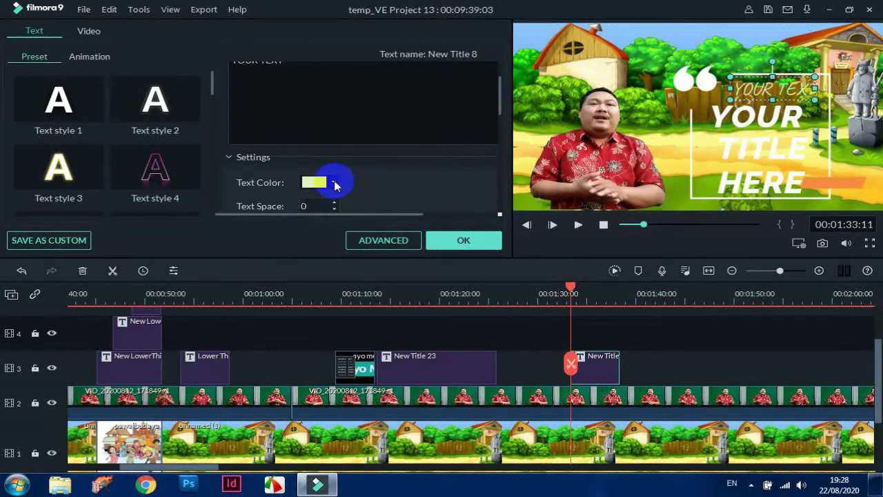
click(334, 184)
click(305, 198)
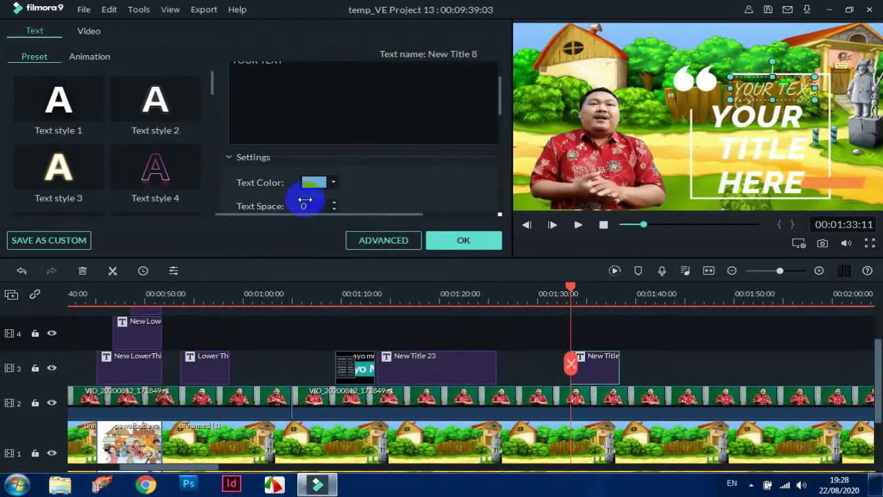
click(335, 182)
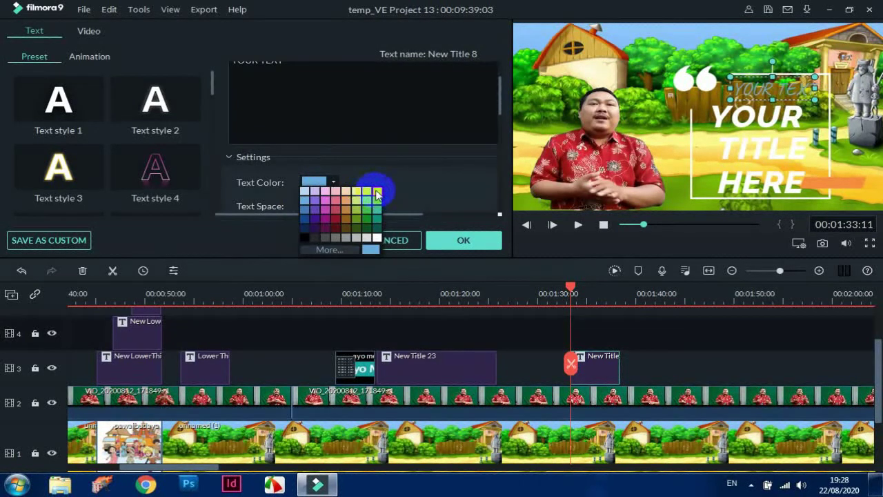
click(376, 194)
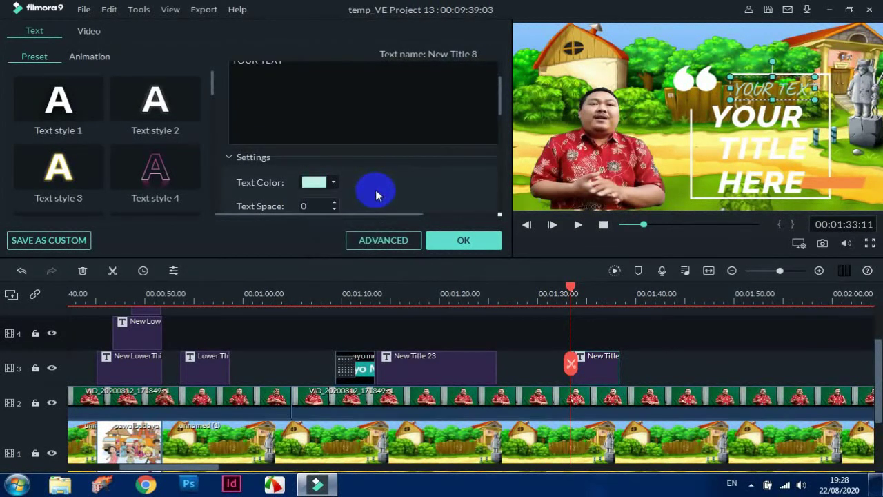
Replace the word YOUR in New Title 8's quote frame with PERBEDAAN
click(756, 116)
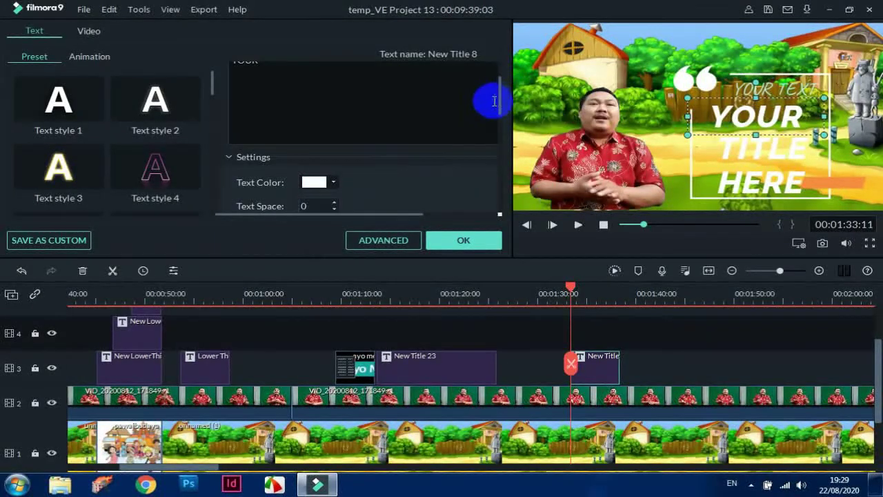
drag(500, 103, 496, 89)
drag(303, 93, 134, 88)
text(PER)
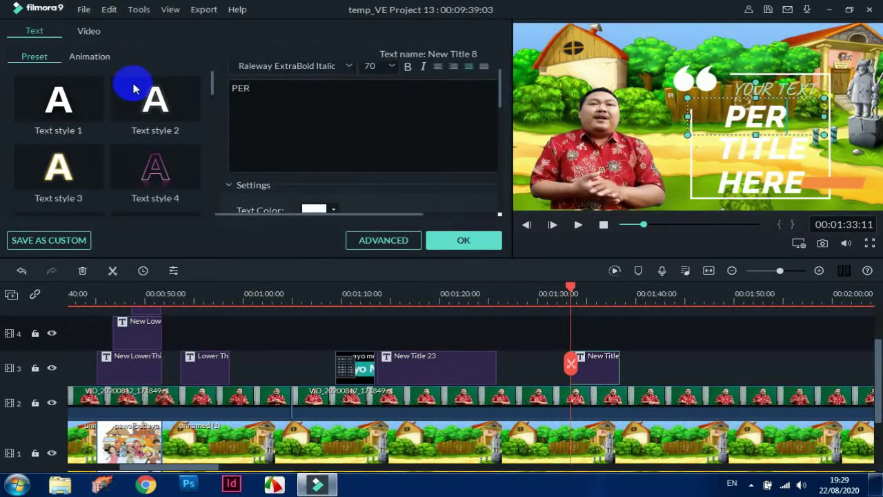
text(BEDAAN)
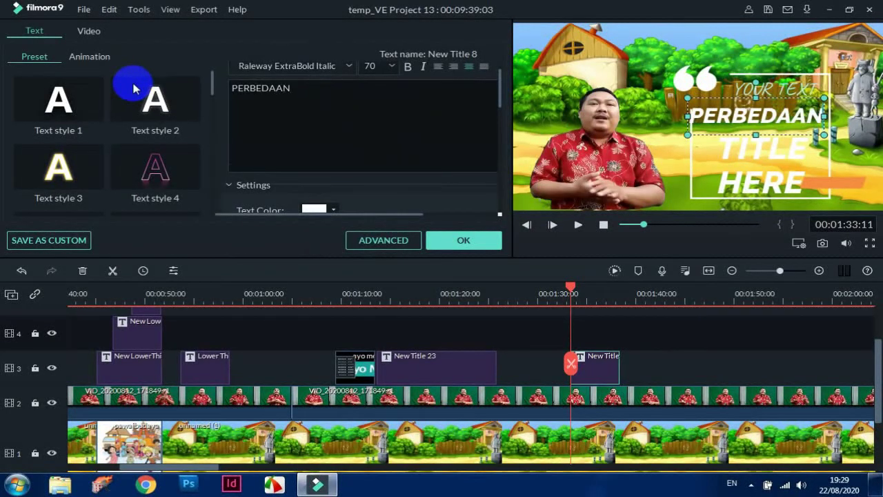
Replace the word TITLE in the quote frame with BUKAN and set its text color to dark red
click(759, 155)
key(ctrl+a)
key(BackSpace)
text(BUA)
key(BackSpace)
text(KAN)
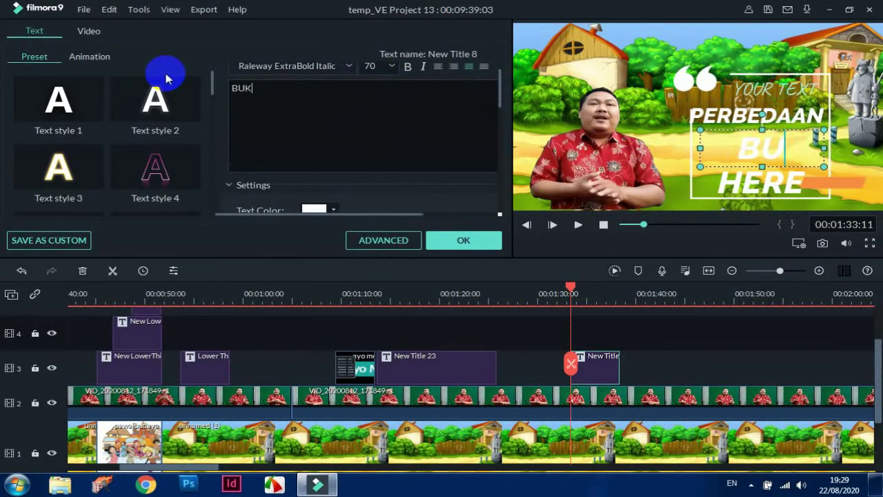
click(330, 208)
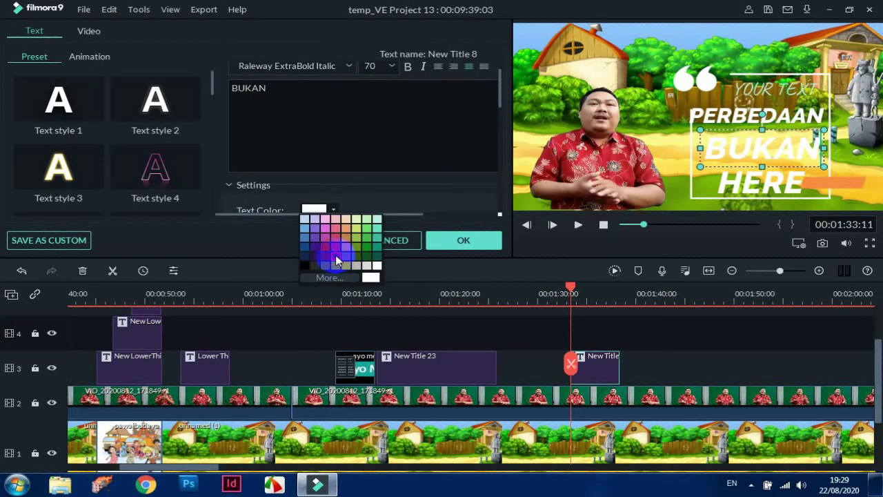
click(338, 260)
Replace the word HERE in the quote frame with PENGHALANG
click(759, 180)
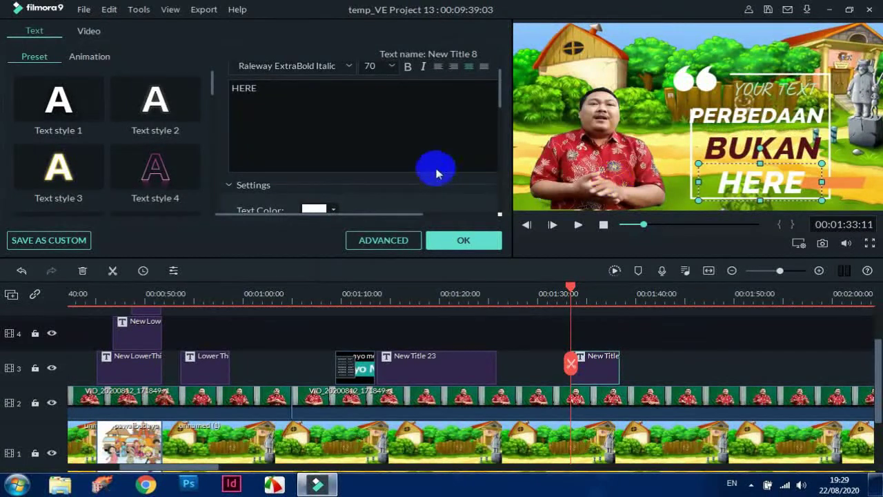
drag(262, 87, 200, 87)
text(P)
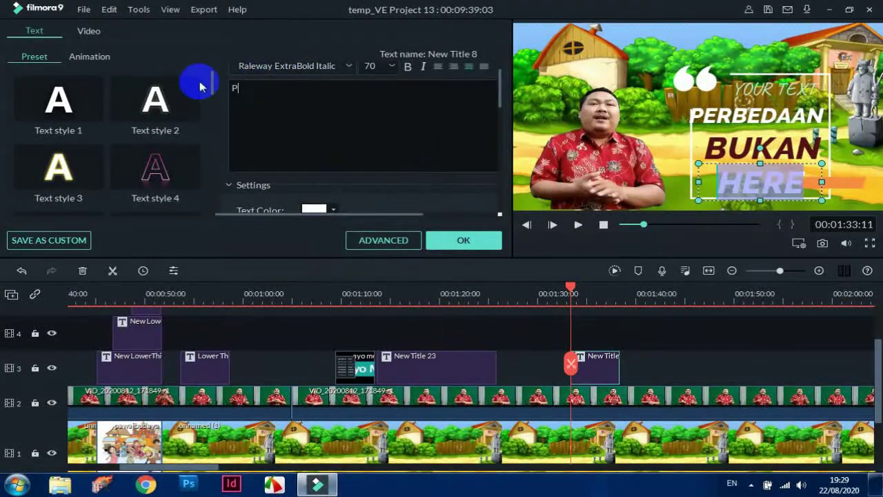
text(ENGHALANG)
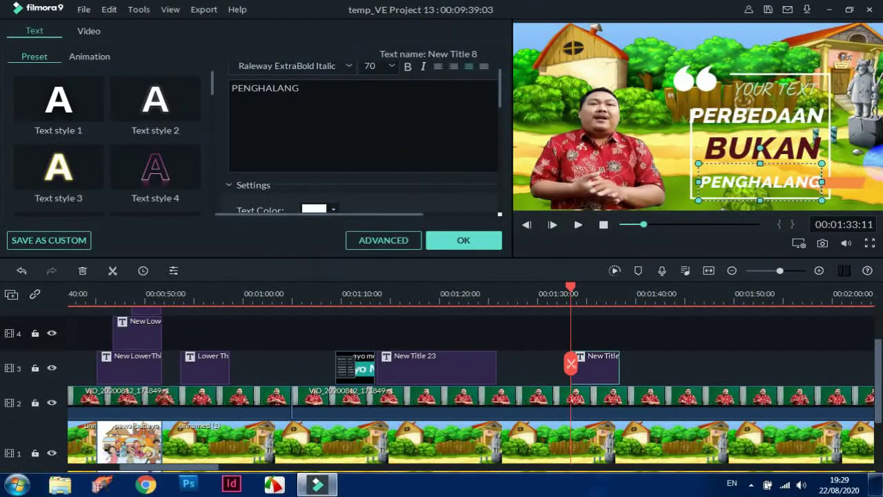
Narrow the PERBEDAAN text slightly so that it fits inside the white border of the quote frame
click(735, 116)
drag(688, 116, 695, 116)
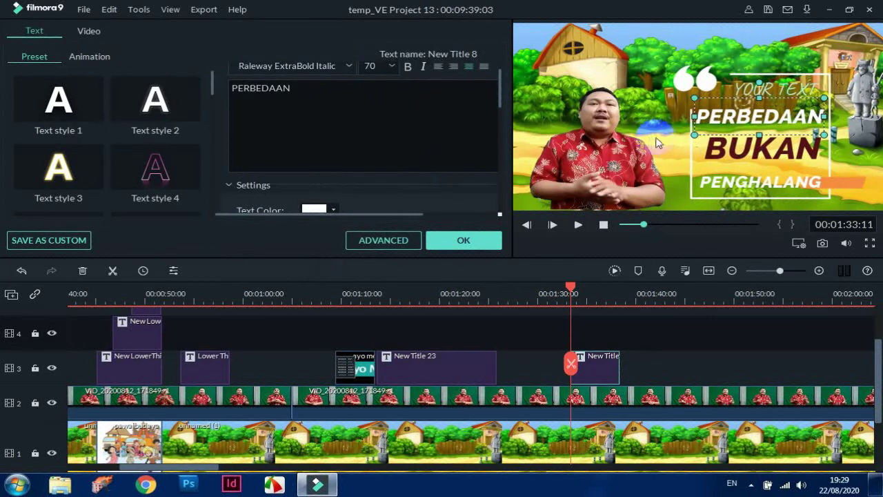
click(640, 128)
Replace the small YOUR TEXT line above PERBEDAAN with TEKS BACAAN
click(753, 90)
click(473, 91)
drag(473, 91, 145, 91)
text(TEKS BACAAN)
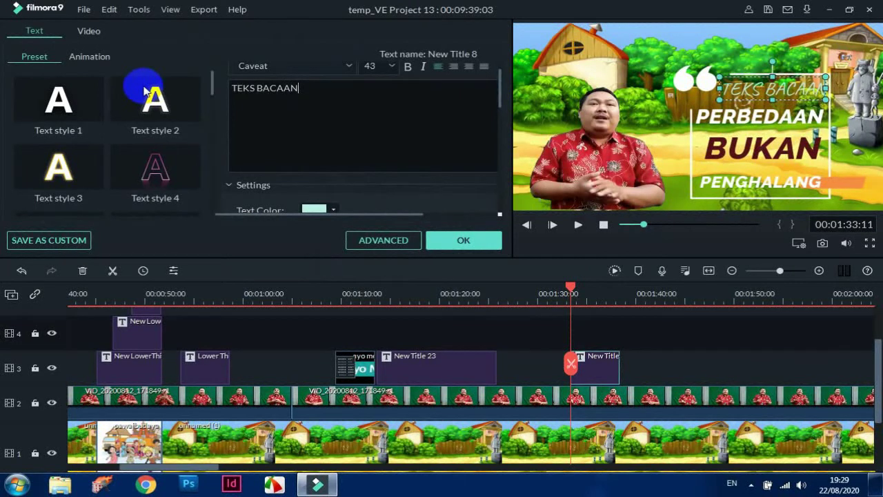
Preview the lesson from just before New Title 8 to about 00:01:37:01
click(560, 301)
click(578, 224)
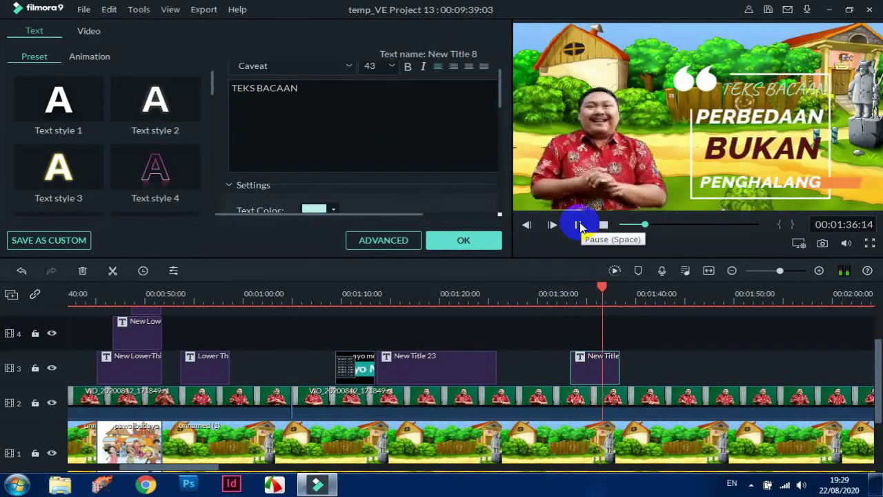
click(578, 224)
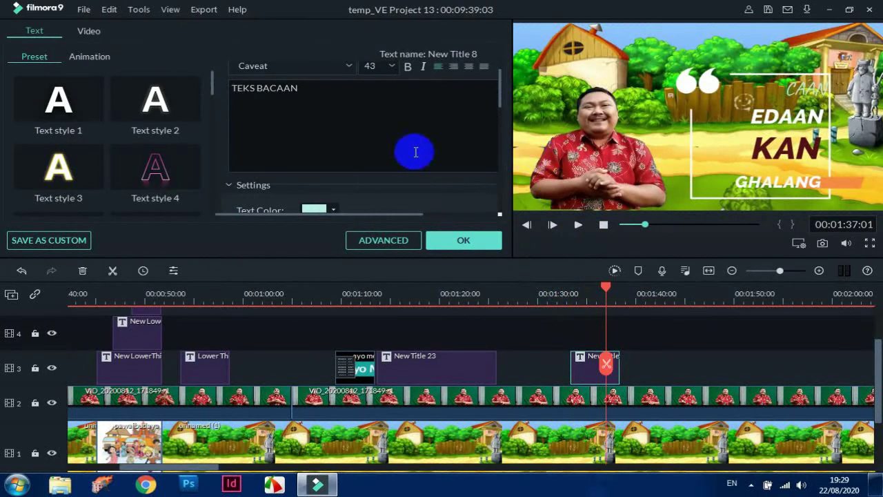
Shift the BUKAN text slightly down in the quote frame and extend its wording to BUKANLAH
click(761, 147)
click(543, 114)
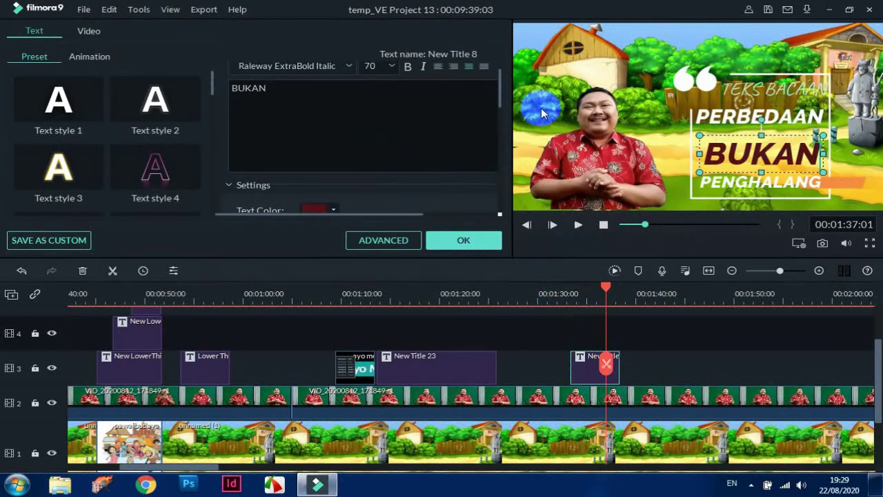
click(372, 84)
text(LAH)
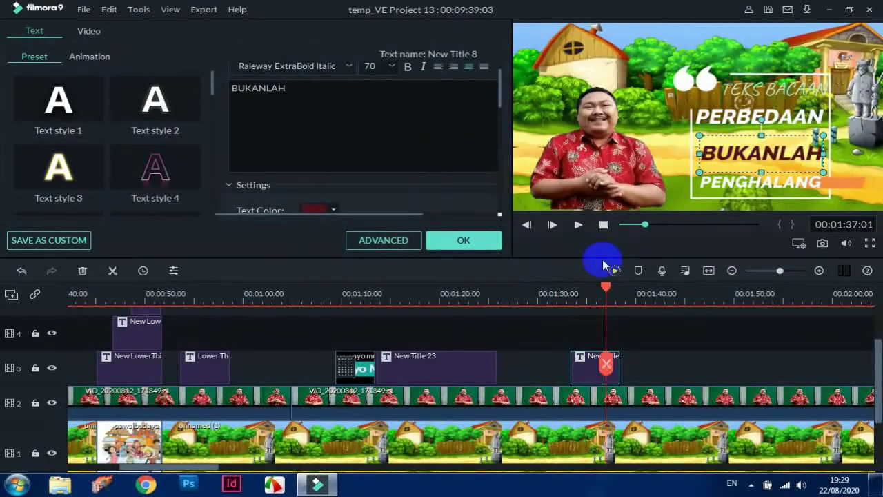
Preview the lesson from just before New Title 8, set the playhead to 00:02:05:01 and finish editing the title
click(563, 295)
click(578, 225)
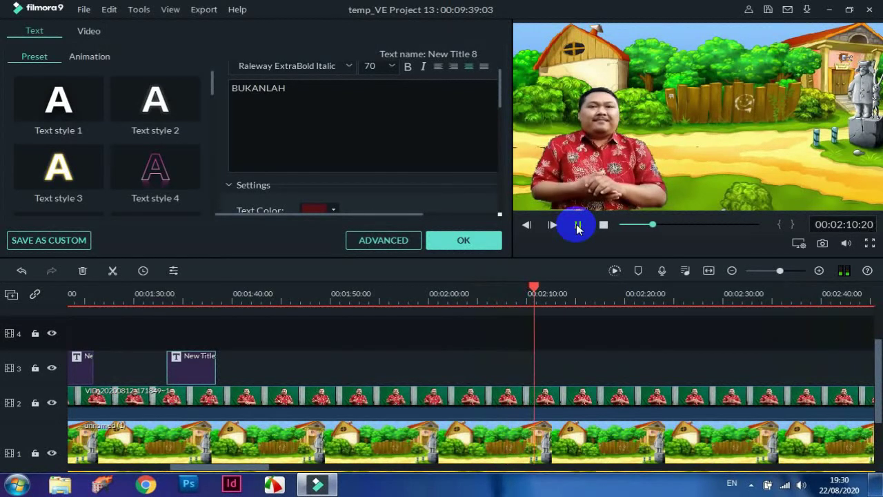
click(579, 226)
click(578, 227)
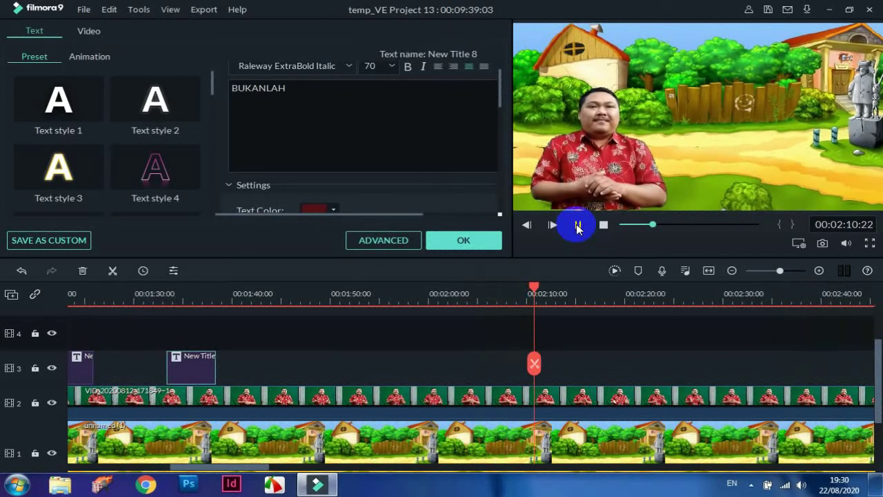
click(578, 226)
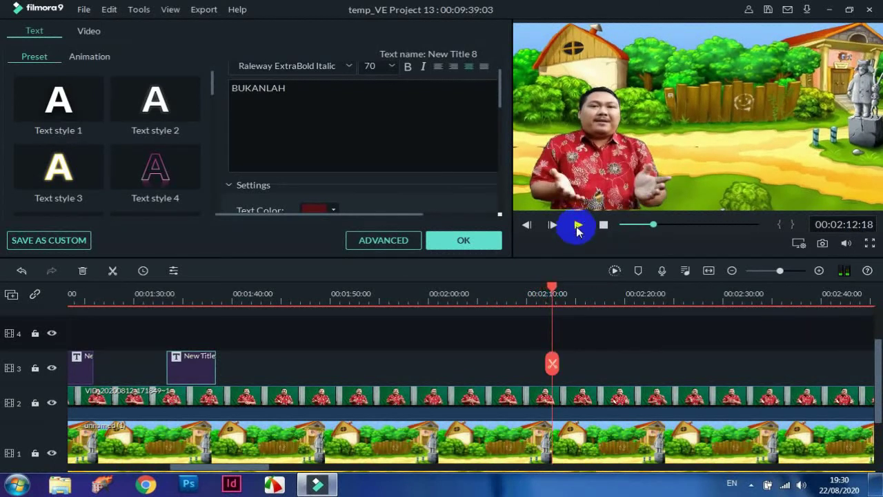
click(548, 287)
drag(548, 286, 501, 288)
click(577, 225)
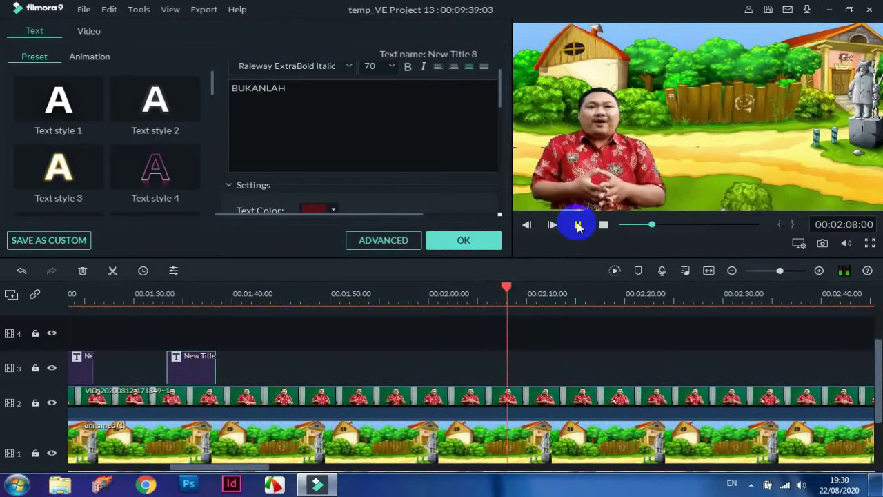
drag(514, 285, 478, 285)
click(463, 240)
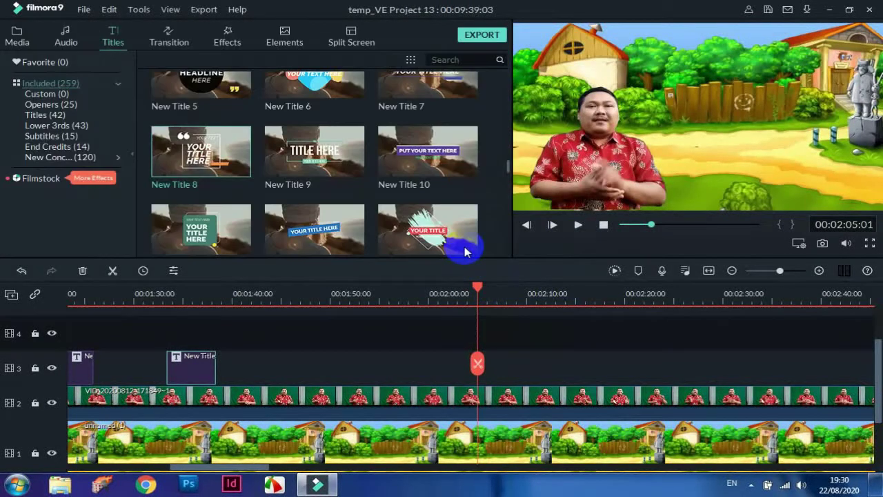
Browse the title templates, add New Title 23 to track 3 at 00:02:05:01 and open it for editing
scroll(508, 178, down, 5)
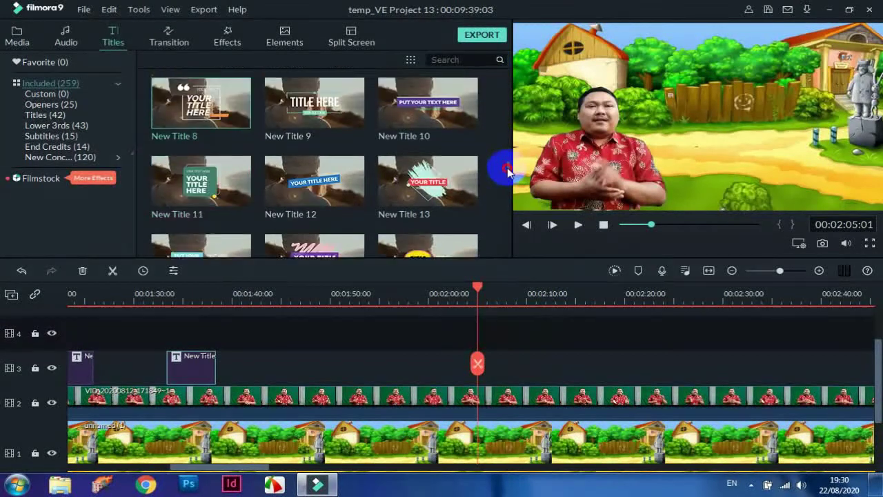
scroll(507, 183, down, 10)
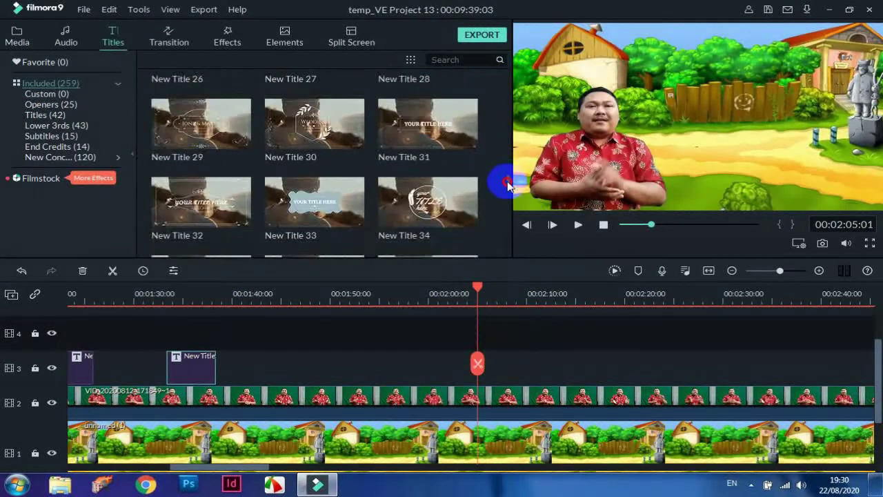
scroll(507, 193, down, 12)
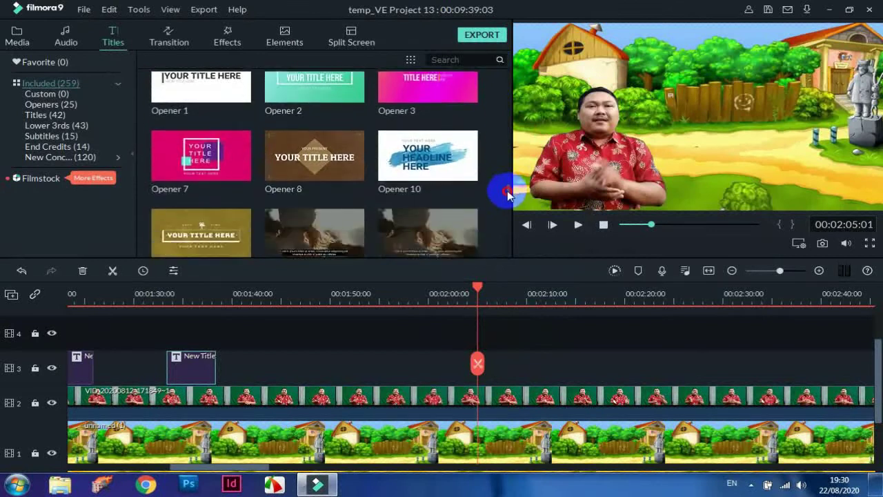
scroll(507, 204, down, 10)
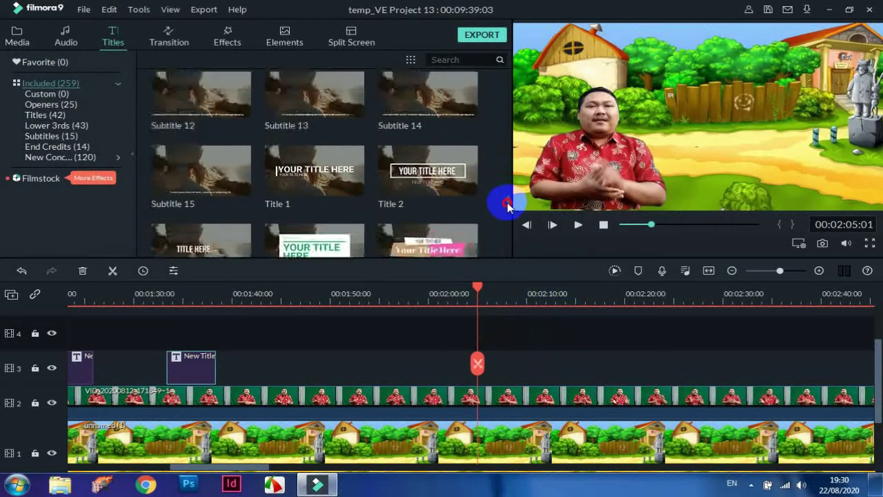
scroll(507, 218, down, 3)
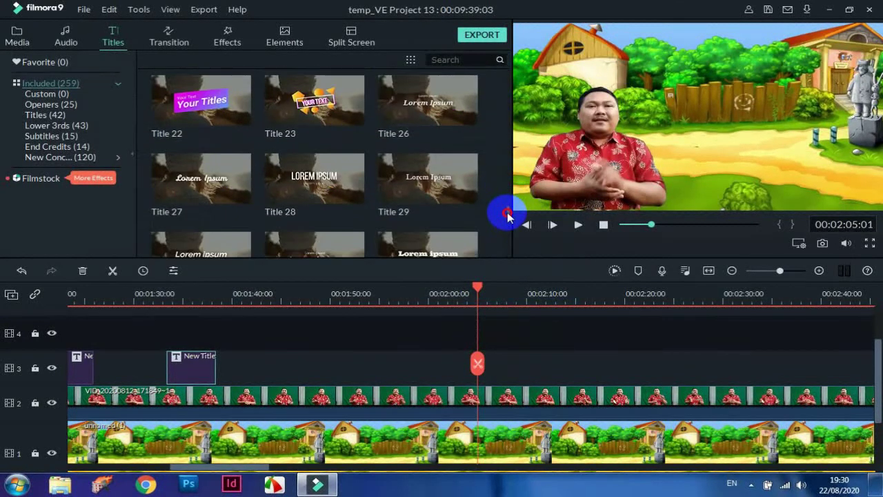
scroll(507, 220, down, 4)
scroll(507, 217, up, 8)
scroll(506, 210, up, 10)
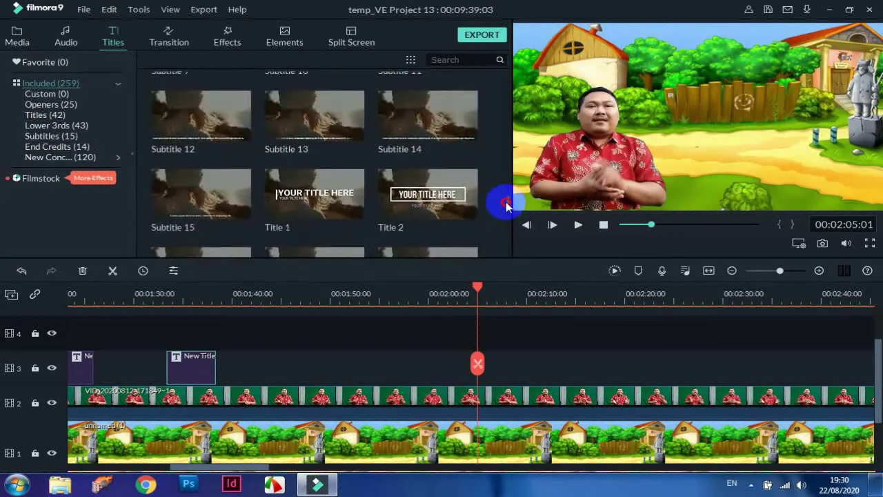
scroll(506, 197, down, 15)
scroll(507, 188, up, 5)
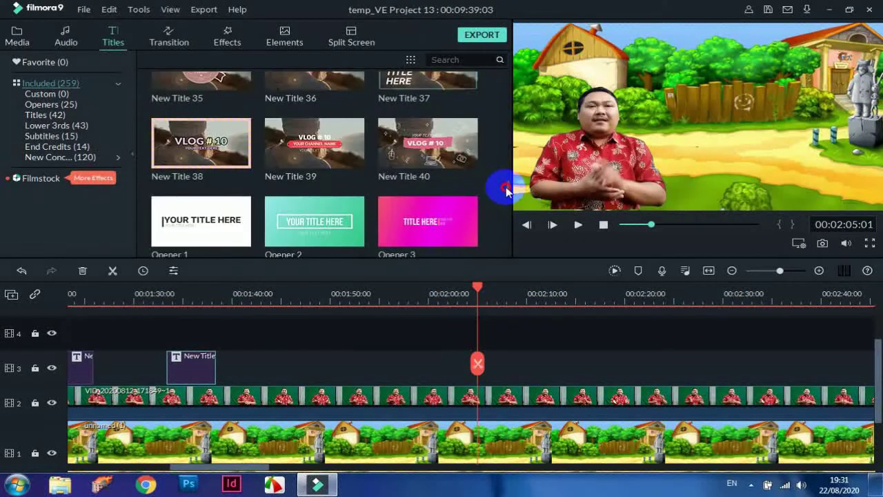
scroll(507, 183, up, 1)
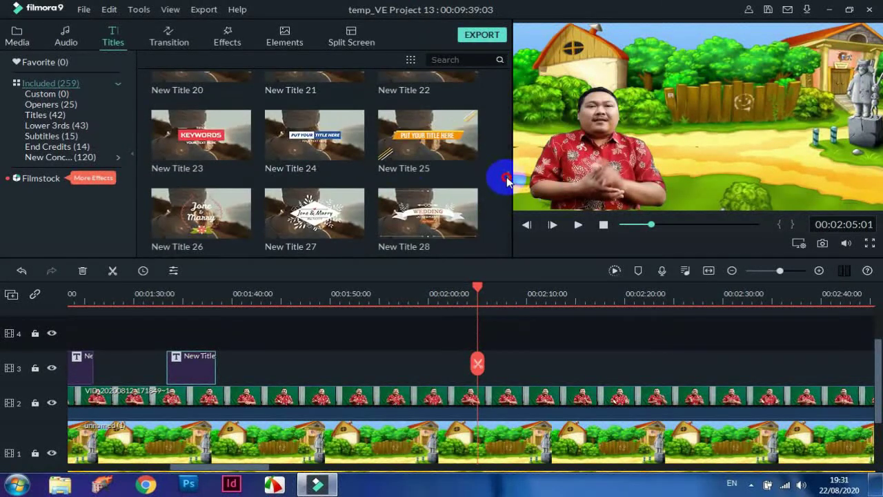
drag(207, 133, 487, 371)
double_click(508, 375)
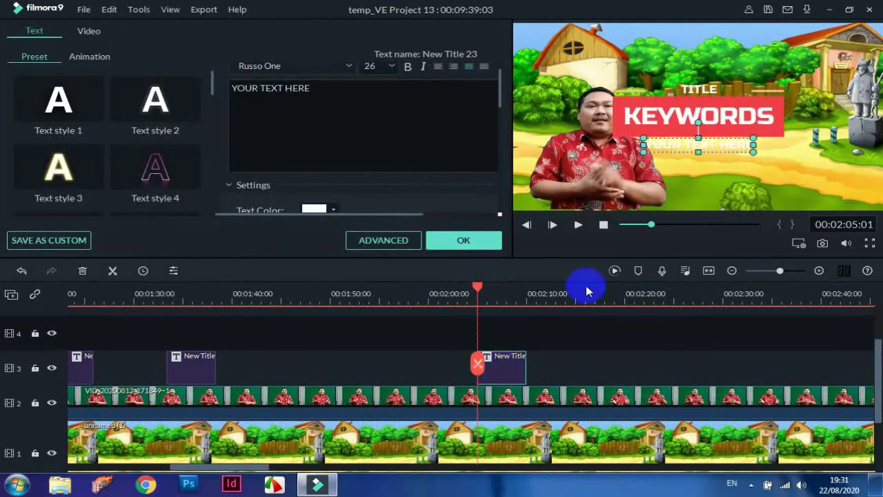
Scale New Title 23's red box to 150.66 %, place it beside the presenter and open the KEYWORDS text for editing
drag(733, 104, 771, 43)
drag(830, 93, 774, 242)
drag(786, 142, 812, 141)
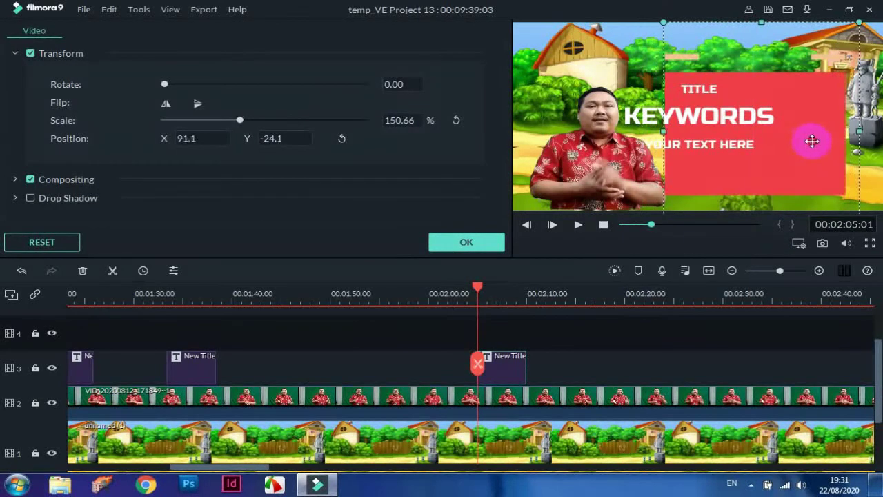
double_click(711, 118)
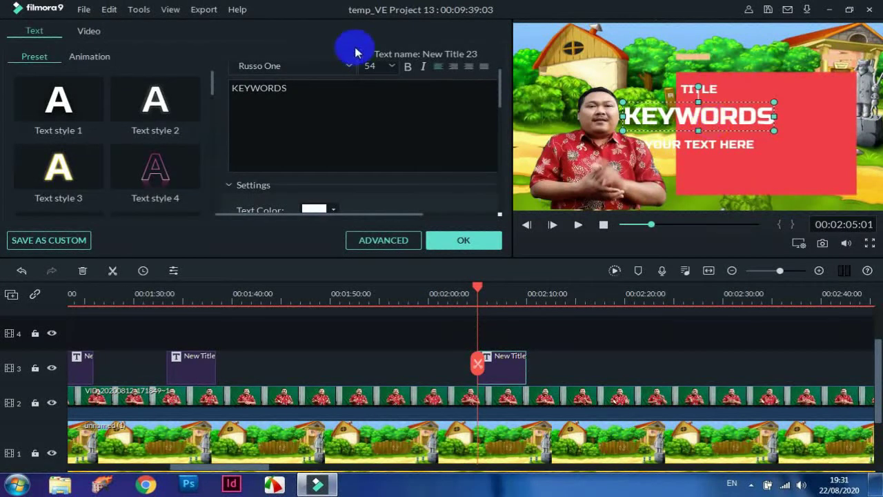
Clear the KEYWORDS text, move TITLE to the red box's upper edge, widen its frame and replace it with "GAGASAN POKOK" in quotation marks
double_click(259, 88)
key(BackSpace)
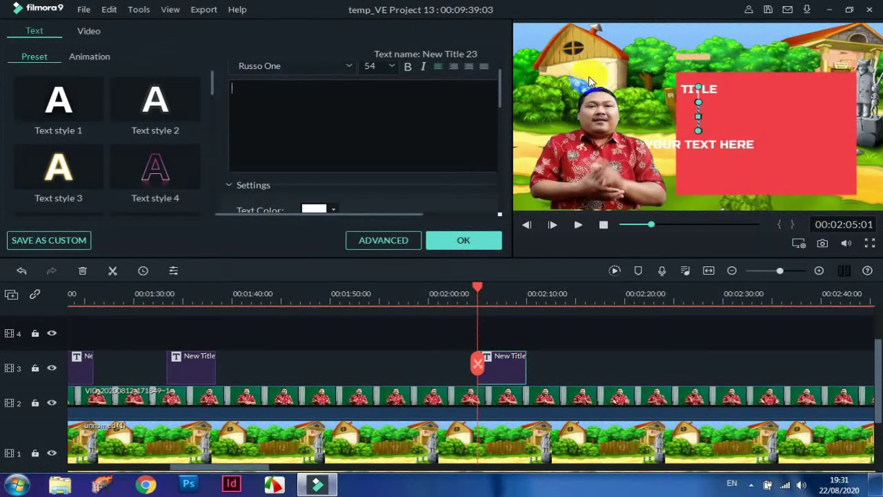
click(714, 89)
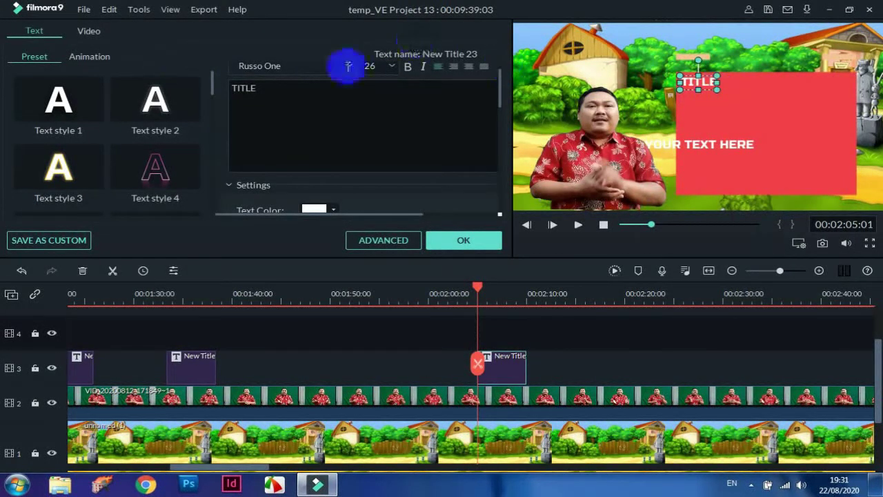
drag(717, 82, 812, 85)
drag(253, 81, 202, 92)
text("GAG)
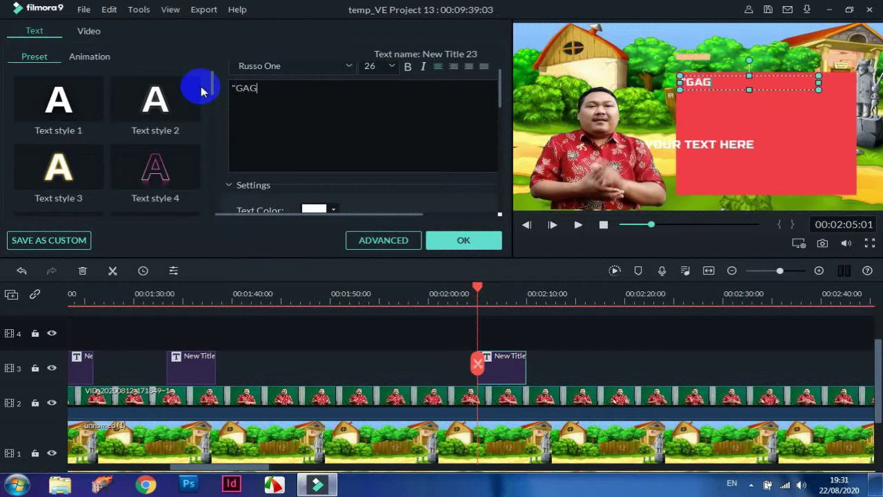
text(ASAN PO)
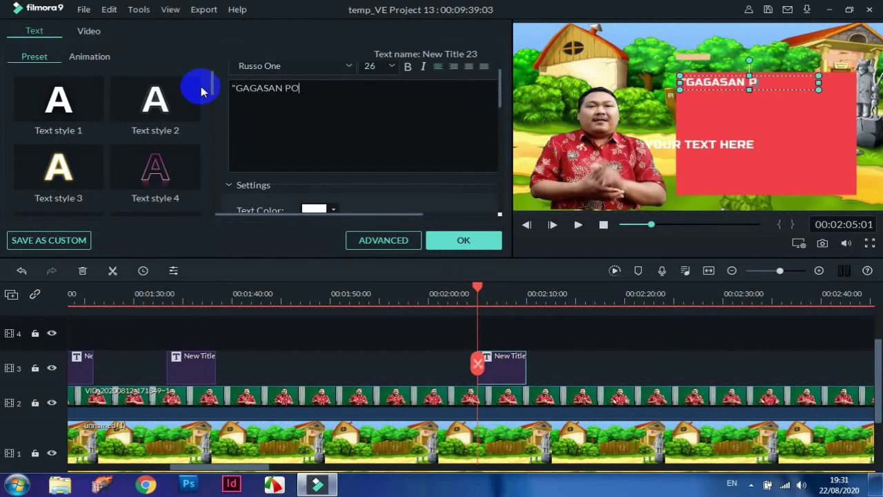
text(KOK")
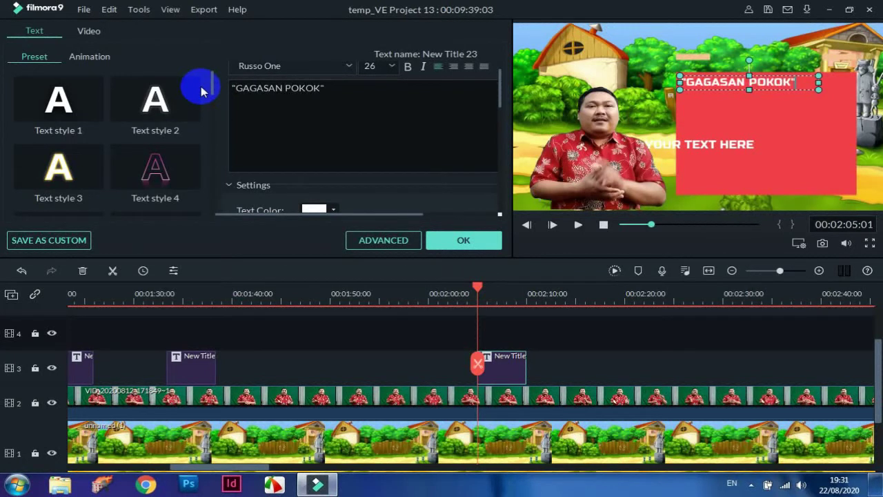
Move the YOUR TEXT HERE frame below the heading, enlarge it to fill the red box and left-align its text
drag(698, 143, 743, 100)
drag(797, 100, 853, 100)
drag(771, 107, 770, 190)
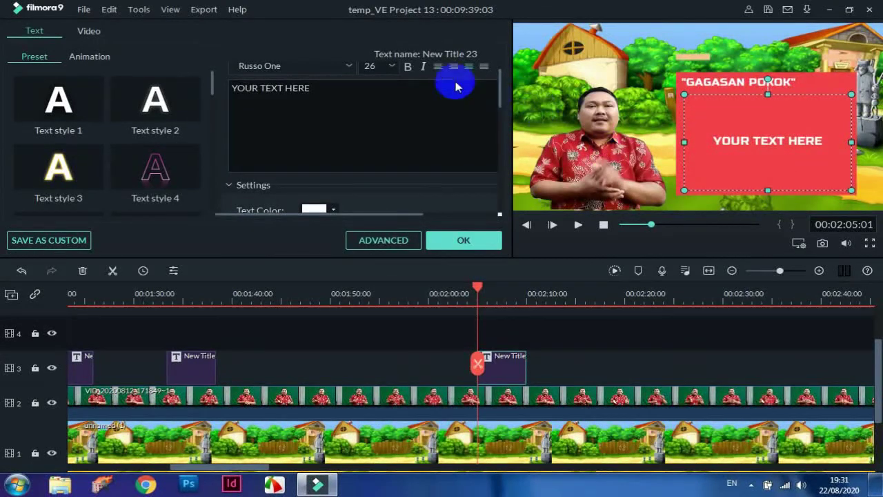
click(437, 66)
Replace YOUR TEXT HERE with "Gagasan poko merupakan ide"
click(338, 88)
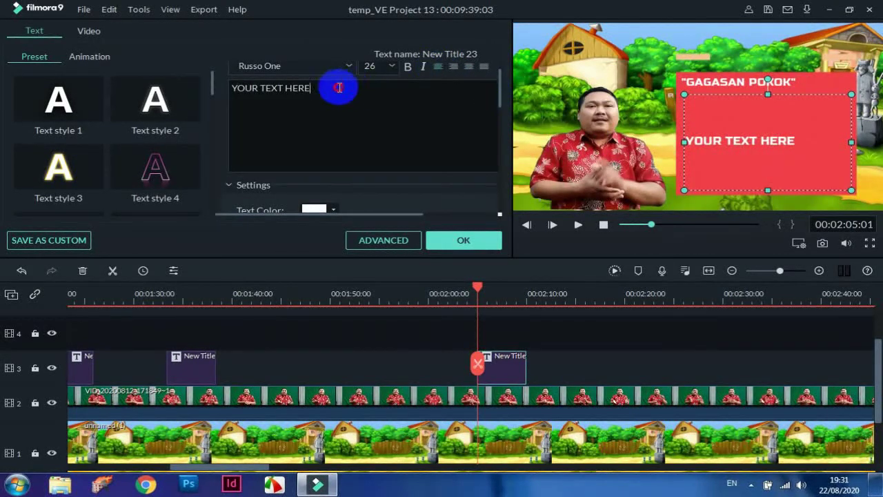
drag(338, 88, 153, 87)
text(Gagasan pok)
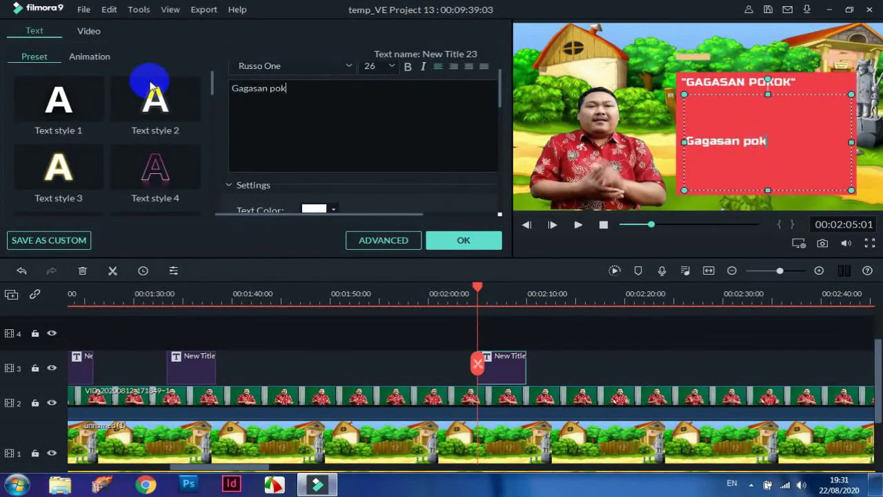
text(o merupakan ide)
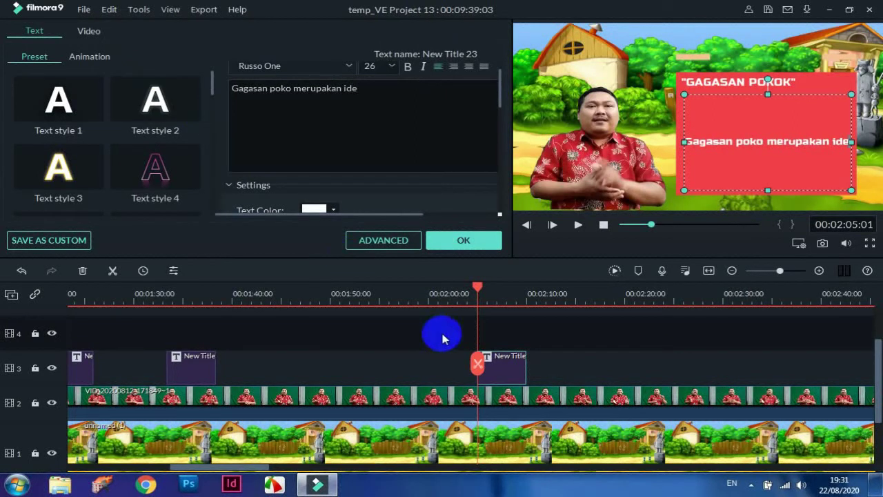
Extend New Title 23 to 00:00:49:11 and shorten its three layers' animations, with intros ending between about 00:00:07:14 and 00:00:09:16 and outros starting after 00:00:40:00
drag(526, 366, 869, 366)
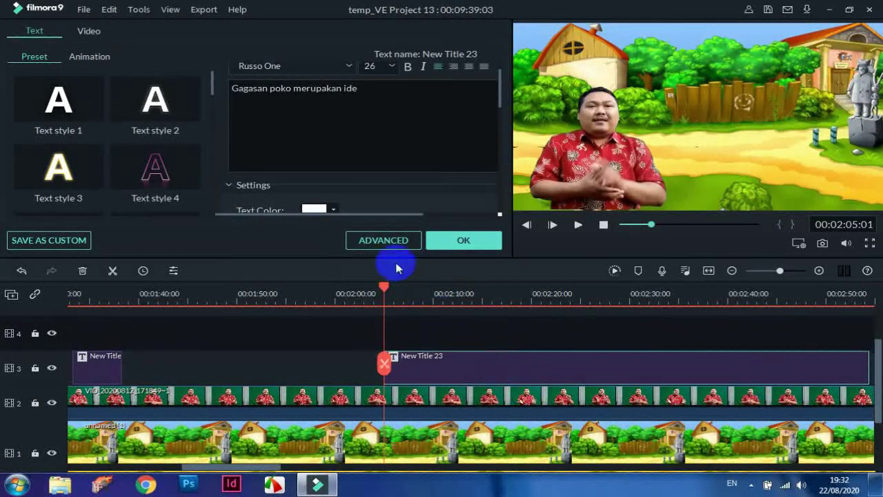
click(384, 241)
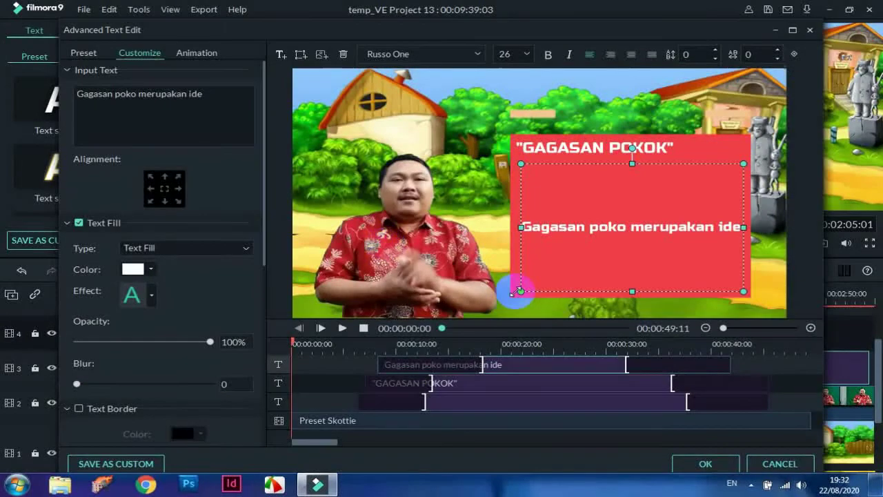
drag(425, 402, 369, 403)
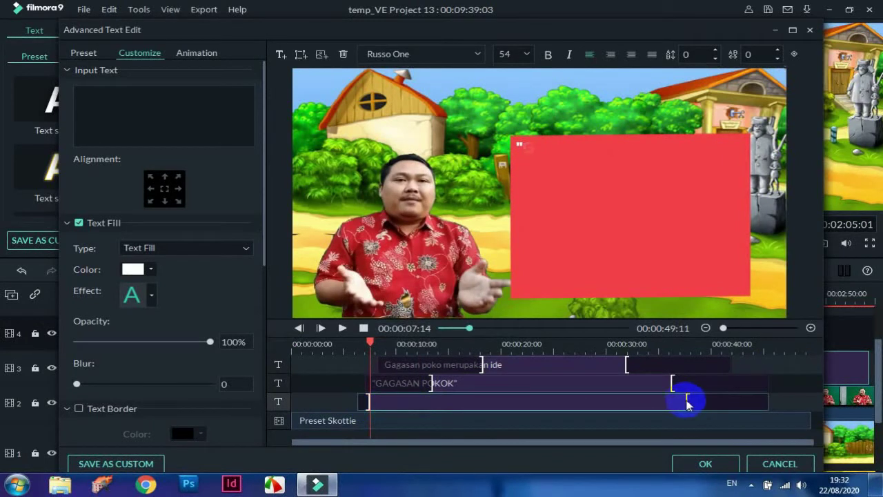
drag(688, 401, 763, 401)
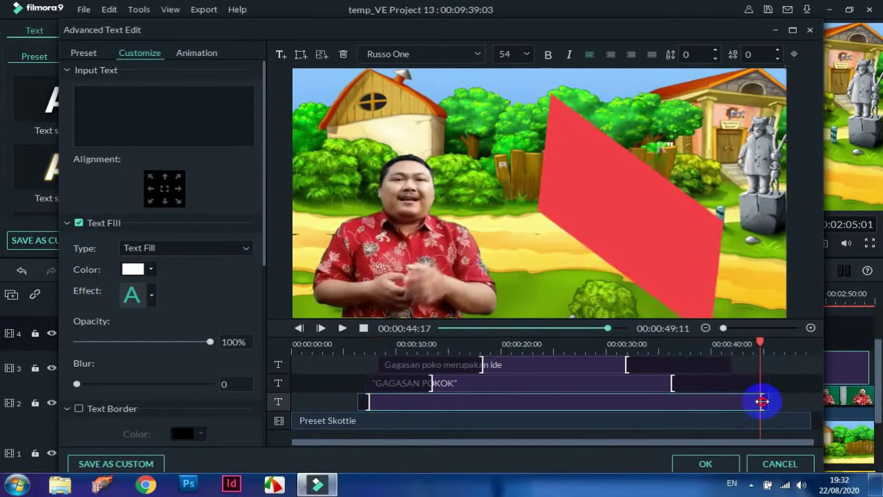
drag(429, 382, 378, 380)
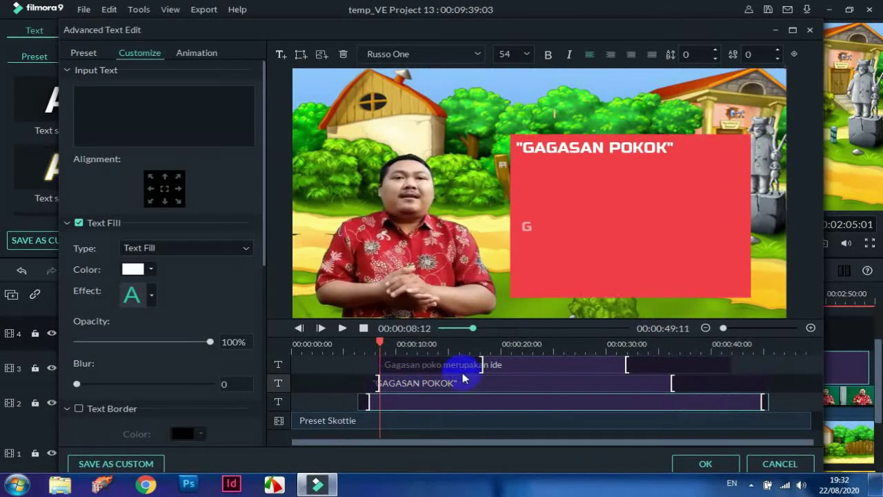
drag(481, 364, 390, 365)
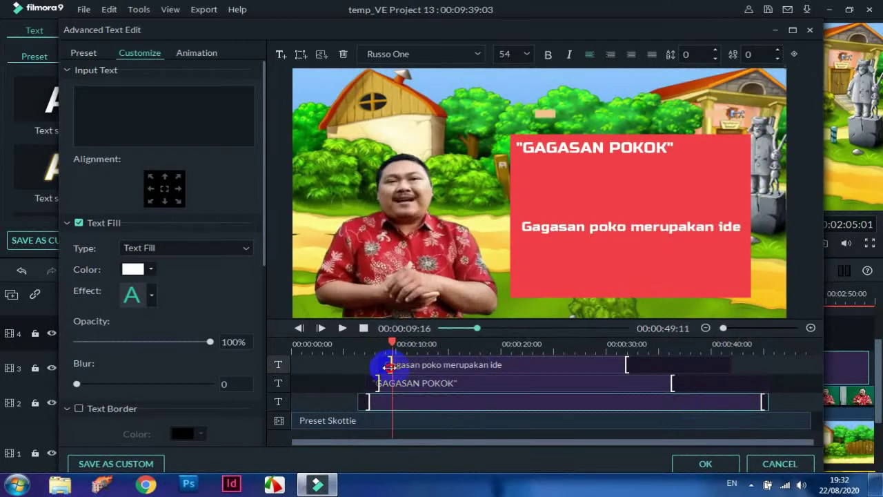
drag(671, 383, 753, 383)
drag(627, 363, 716, 364)
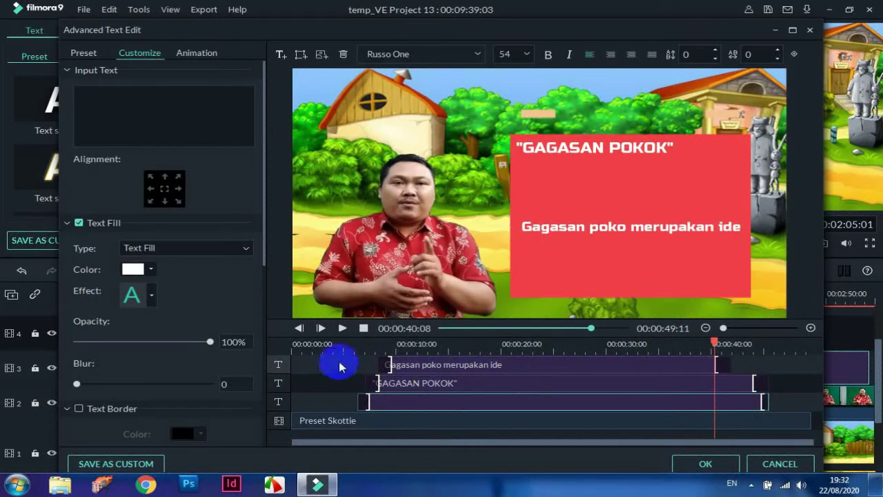
click(710, 464)
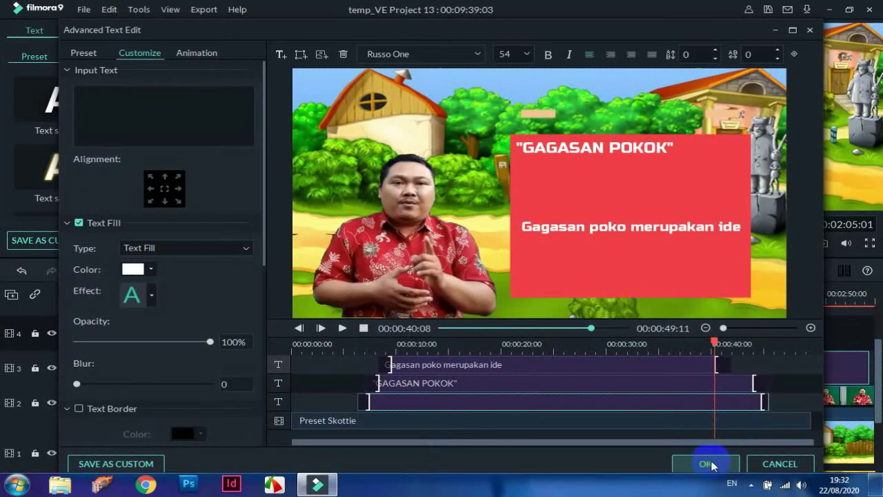
Preview to 00:02:16:21, complete the body text as "Gagasan pokok merupakan ide atau halyang penting dalam pengembangan paragraf" on three lines and shorten its frame
click(578, 224)
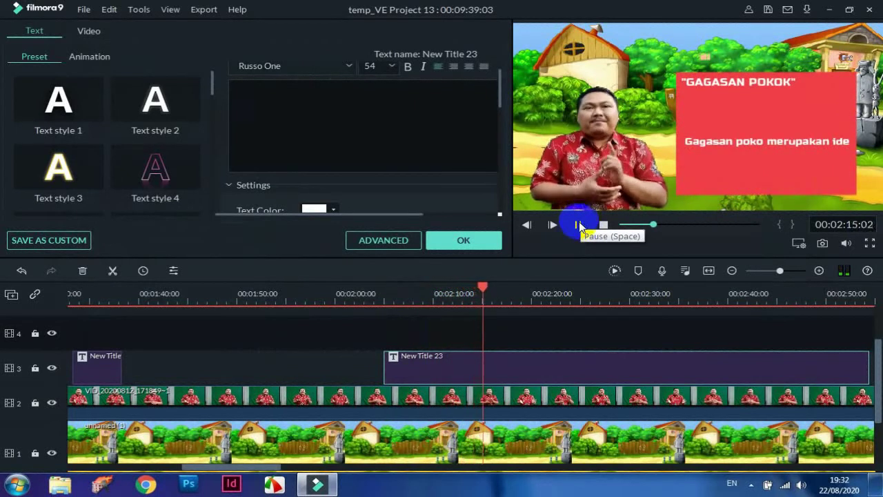
click(578, 226)
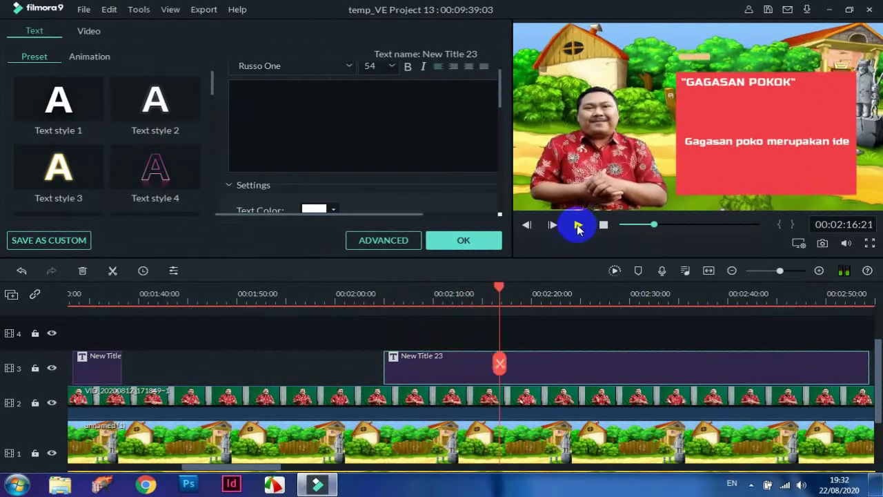
click(448, 355)
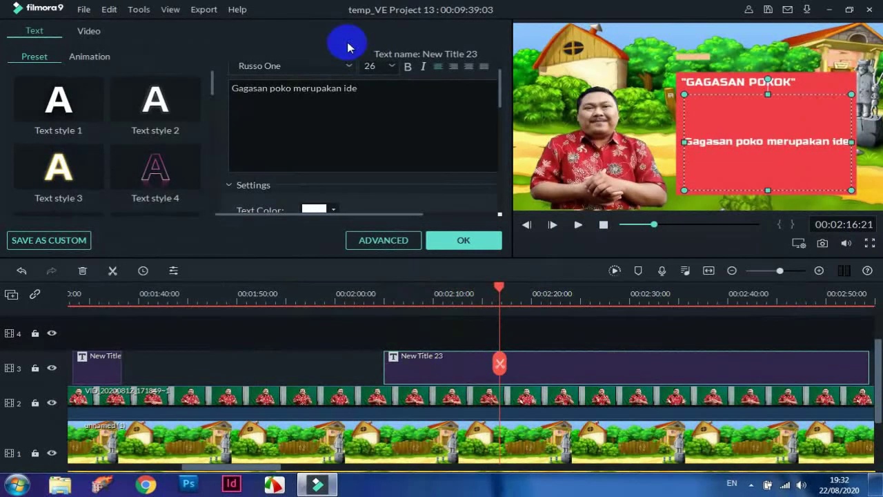
click(385, 98)
key(Return)
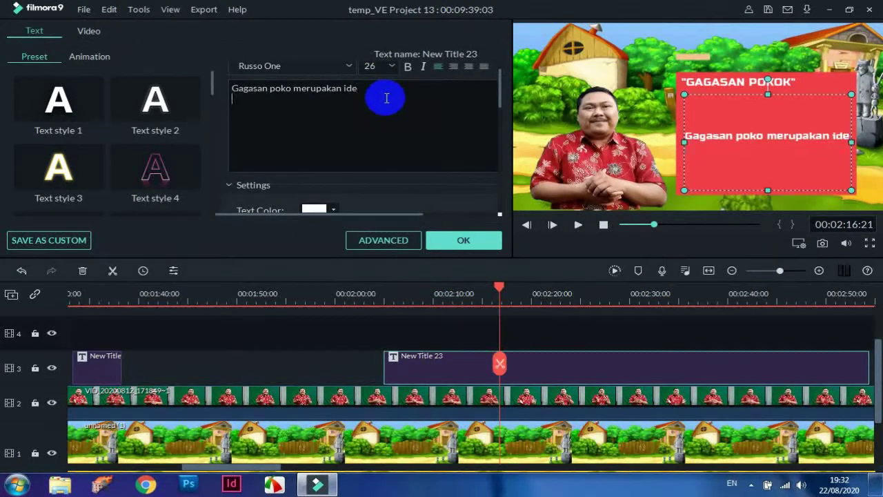
text(atau halyang pentingd)
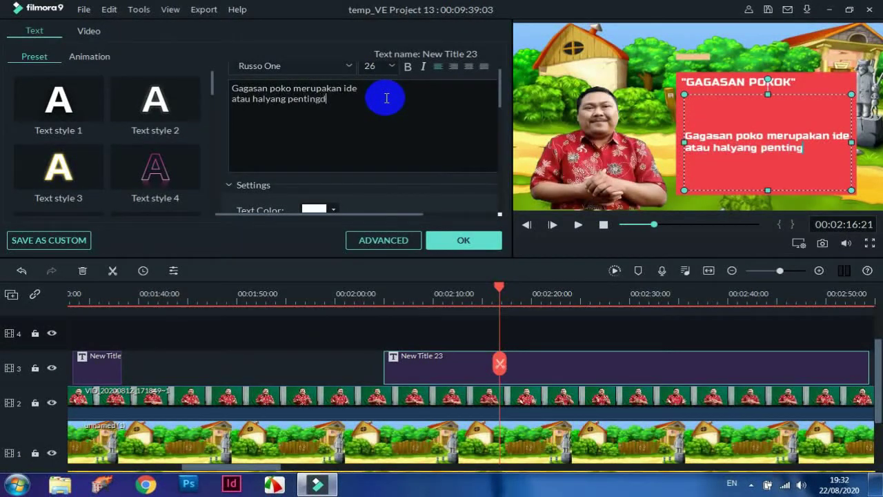
text(alam)
key(Return)
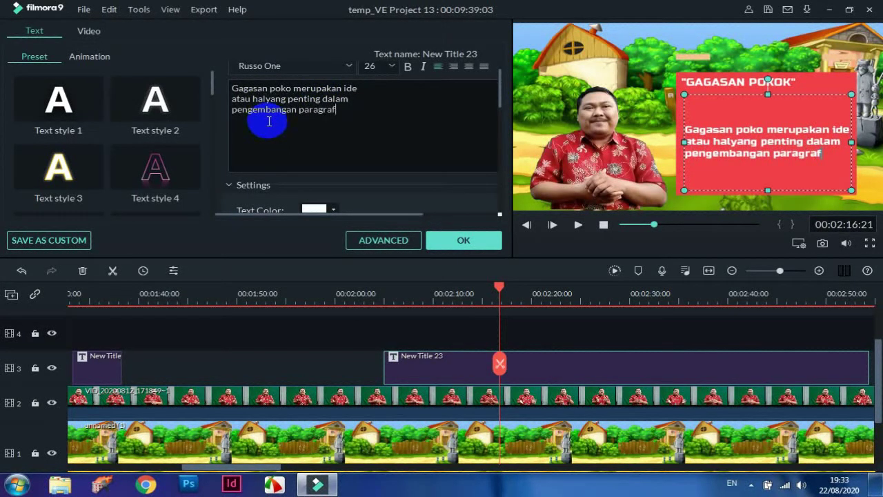
drag(768, 190, 765, 155)
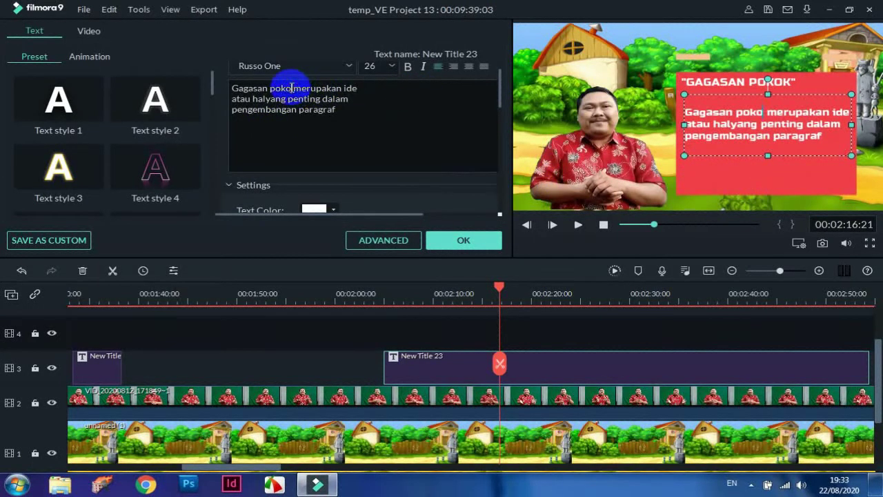
text(k)
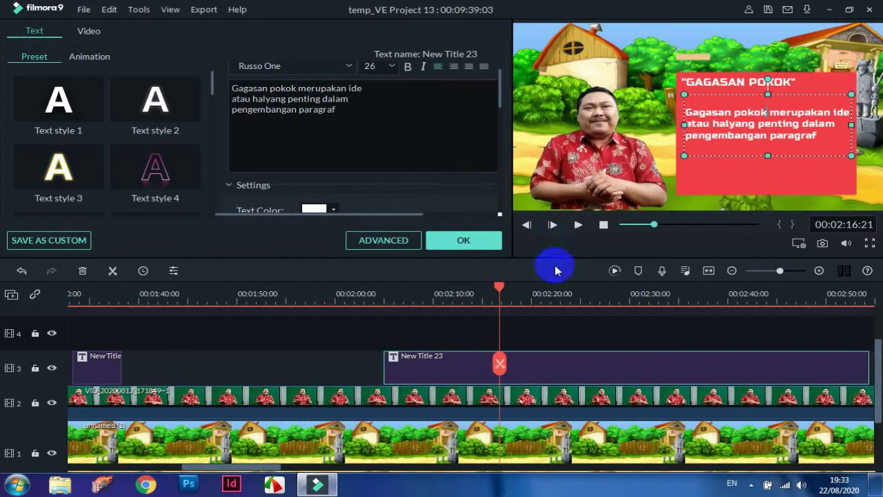
Replay the title from 00:02:03:16 to 00:02:17:03 and trim New Title 23 to end at about 00:02:18
click(386, 297)
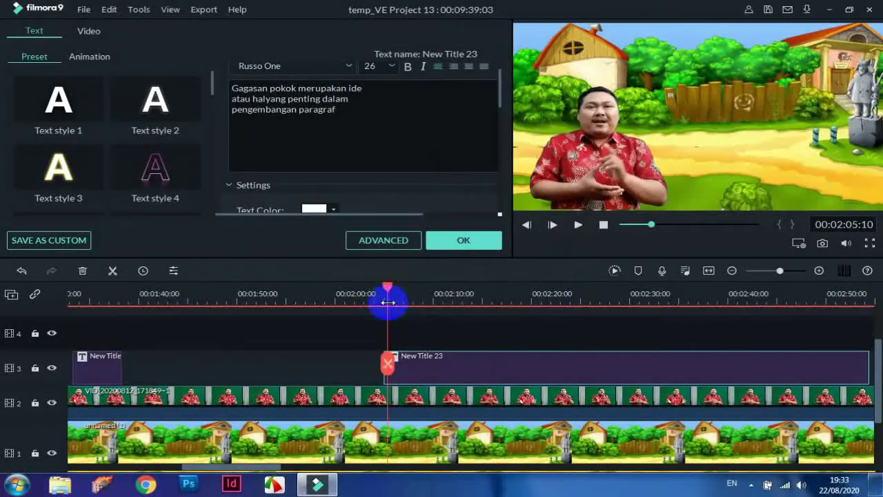
drag(385, 291, 372, 288)
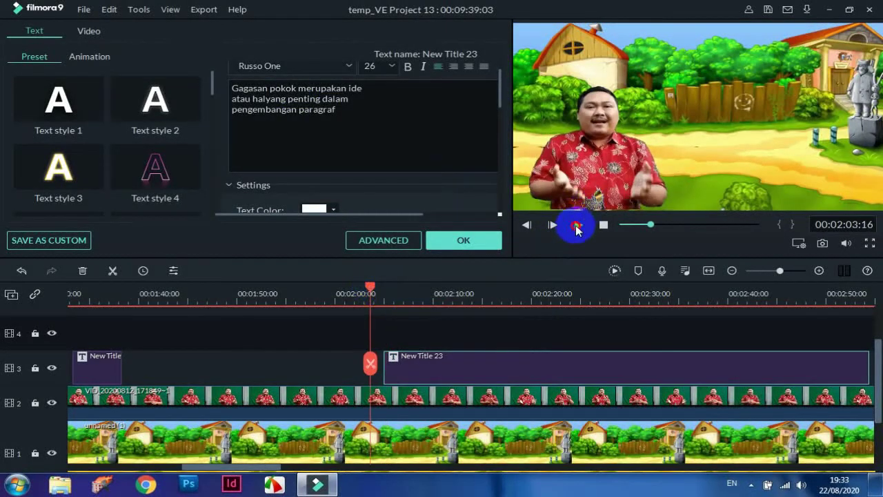
click(577, 228)
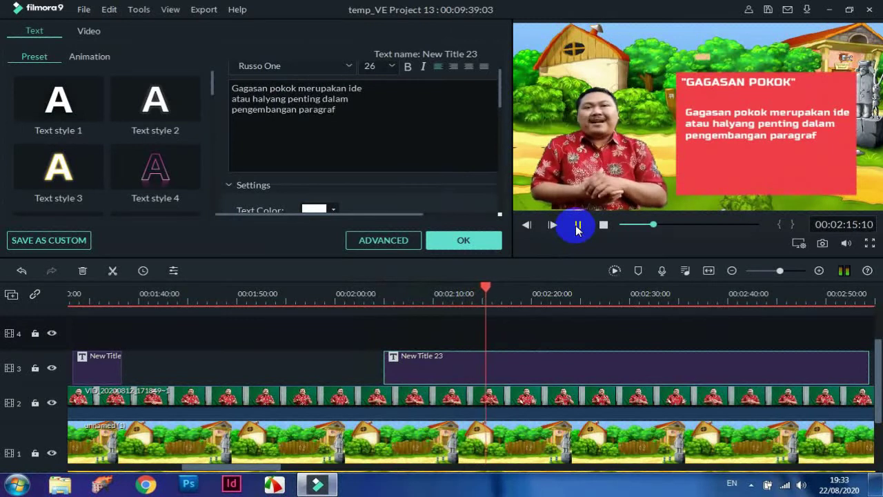
click(576, 226)
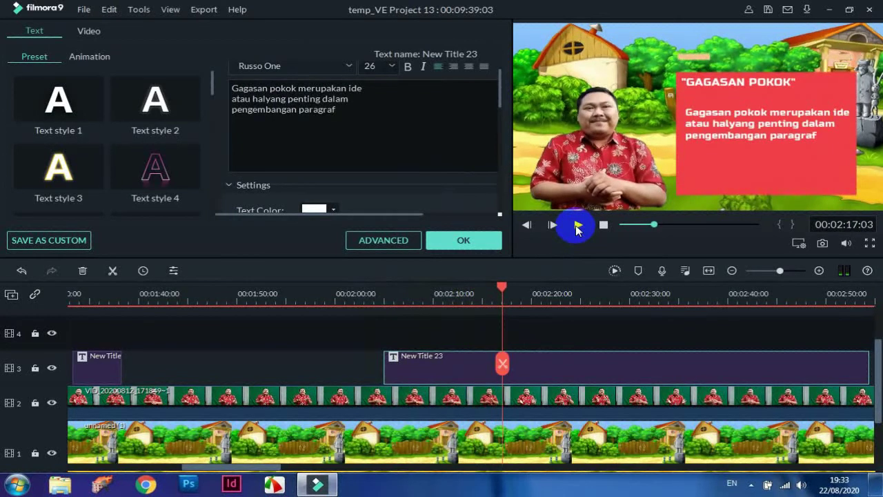
drag(869, 360, 517, 361)
Play the lesson from 00:02:04:22, separate halyang into "hal yang" in the body text and pause playback at 00:03:45:13
click(384, 298)
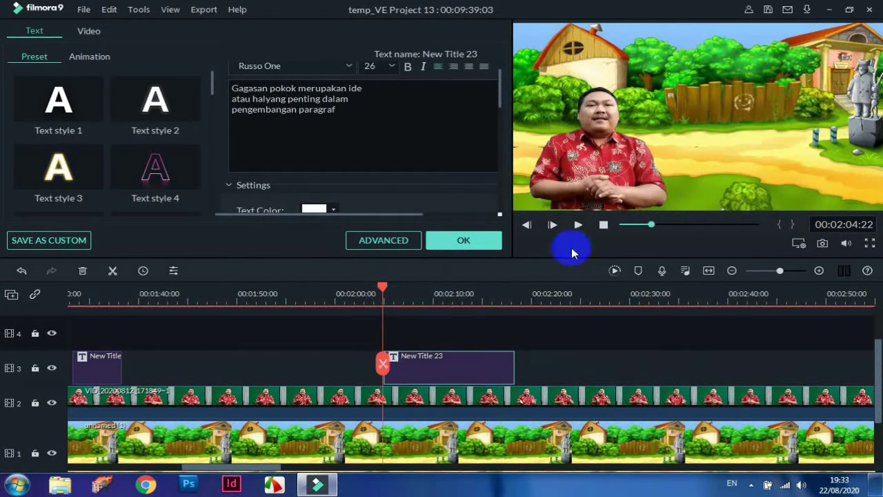
click(578, 226)
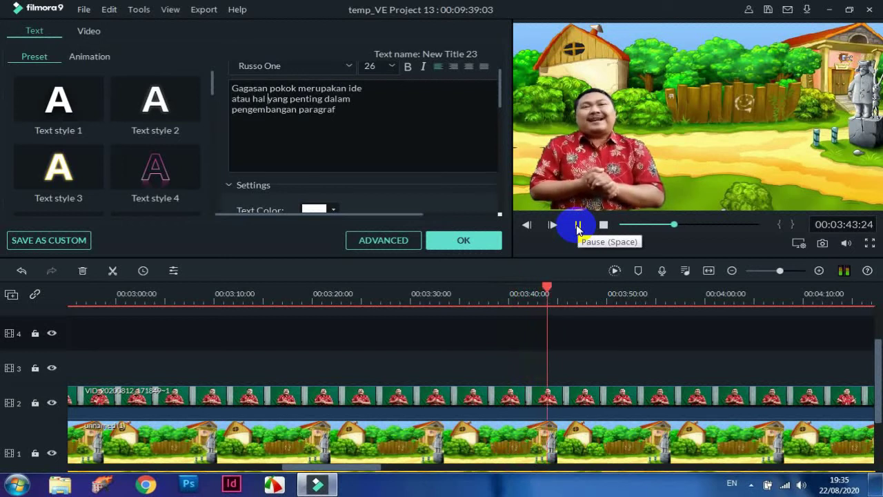
click(578, 228)
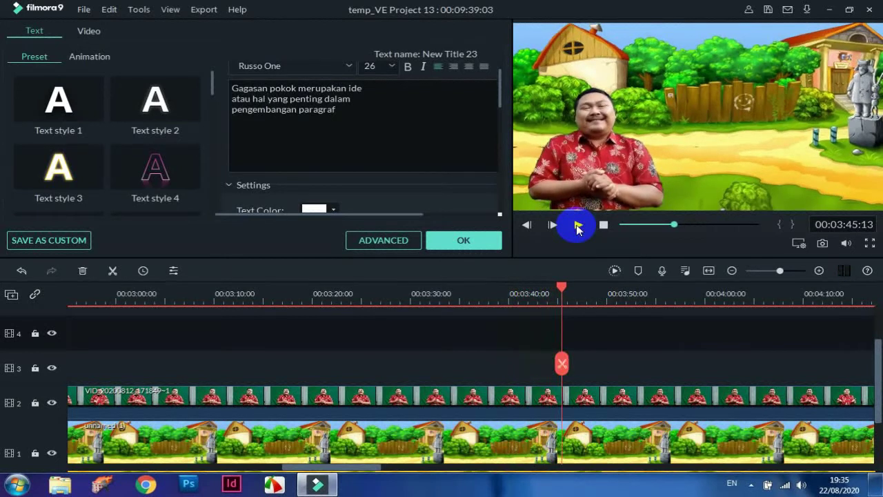
Finish editing New Title 23, browse the title templates and add New Opener 1 to track 3 at 00:03:45:13
click(463, 240)
drag(304, 125, 508, 178)
click(597, 365)
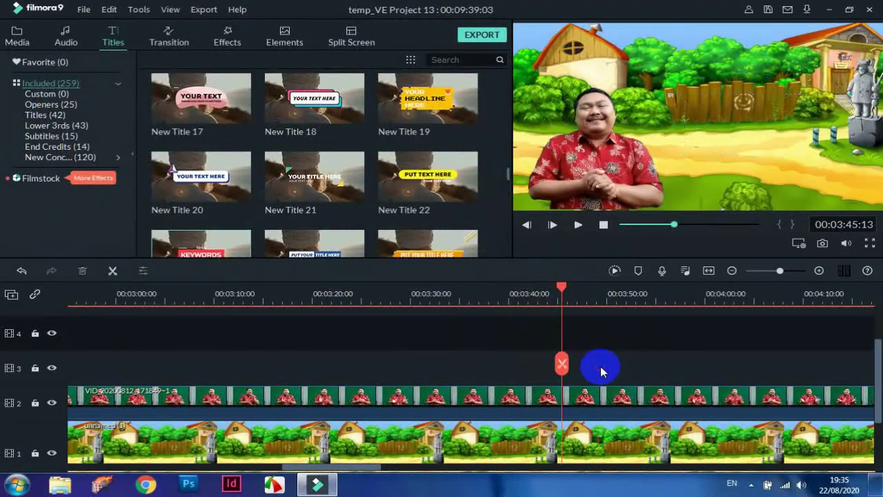
drag(508, 178, 509, 140)
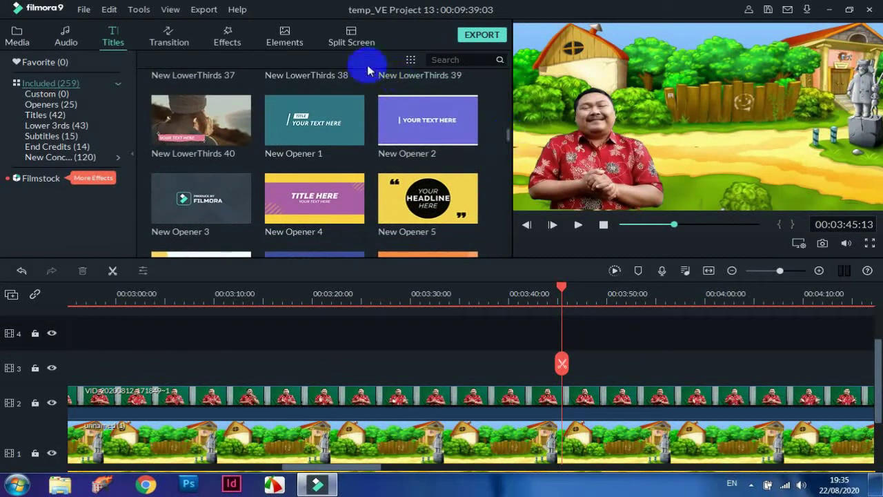
drag(345, 97, 566, 364)
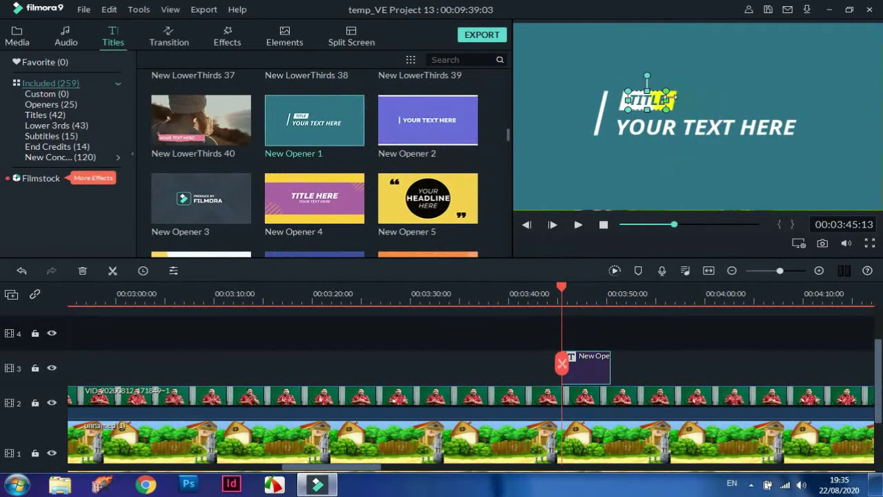
Slightly widen the main text's frame in New Opener 1 and replace the small TITLE text with STOP
click(800, 129)
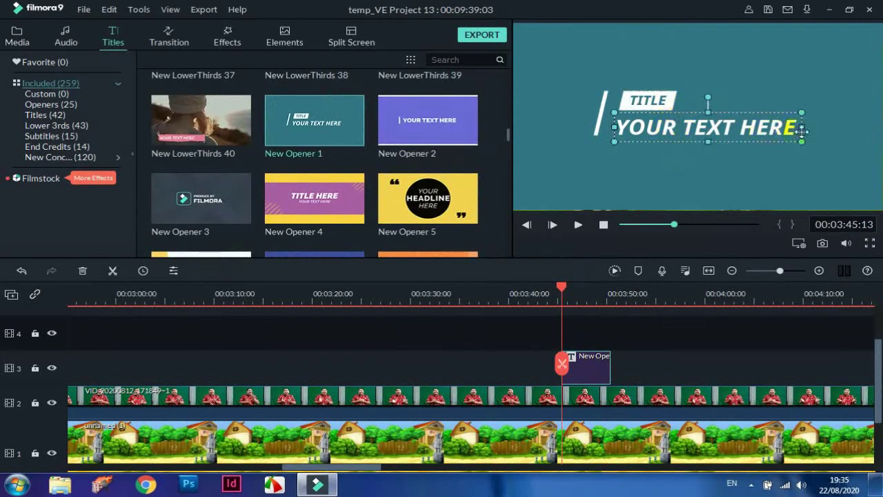
drag(809, 126, 818, 126)
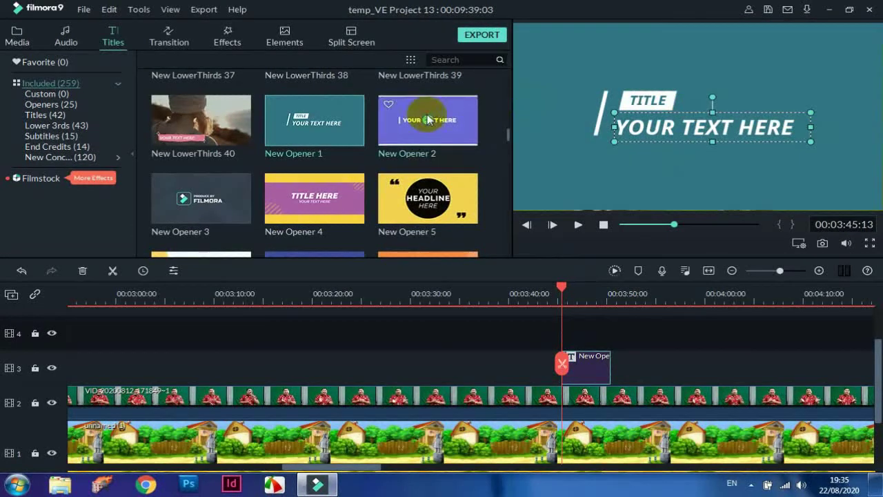
double_click(587, 374)
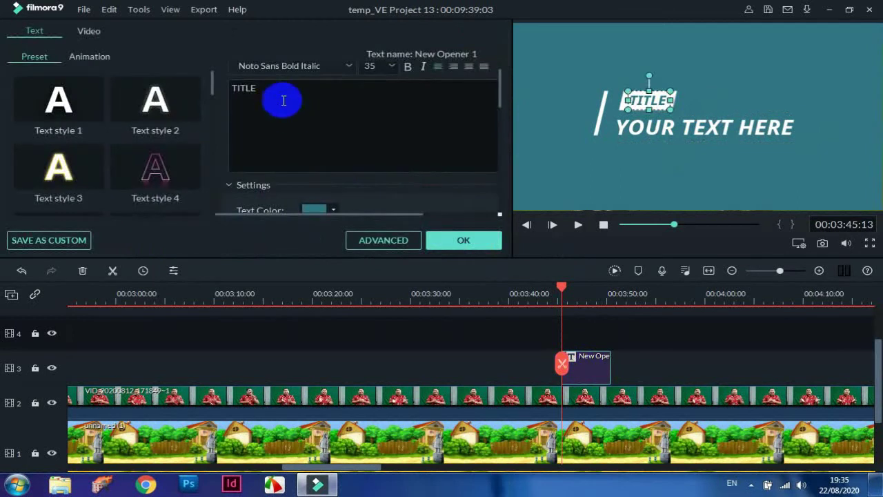
drag(284, 99, 233, 87)
text(STO)
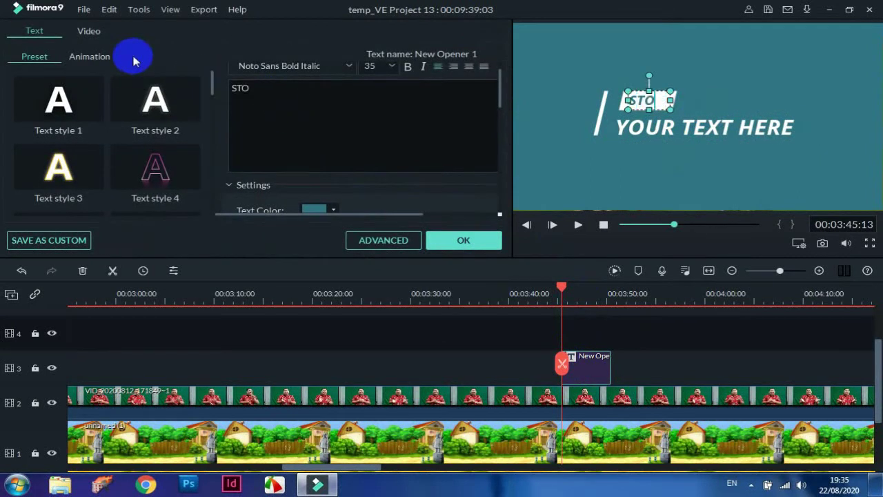
text(P)
Replace YOUR TEXT HERE in the opener with VIDEO DI SINI
click(633, 133)
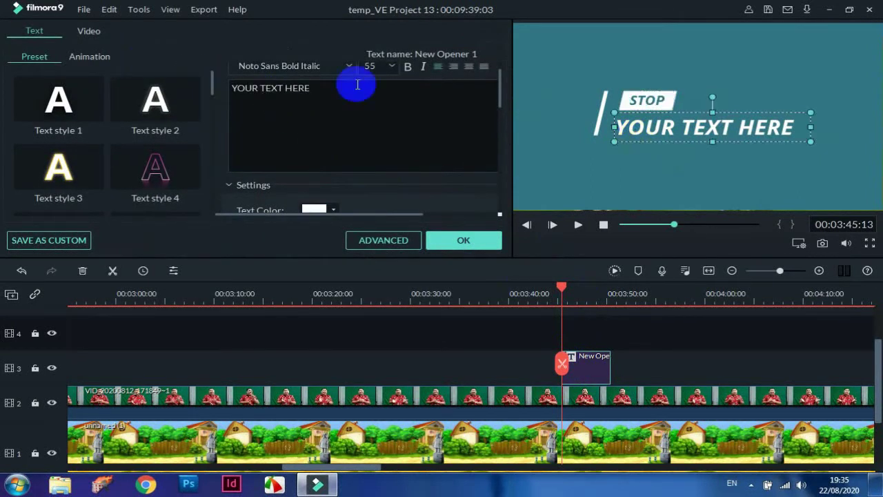
drag(335, 87, 232, 87)
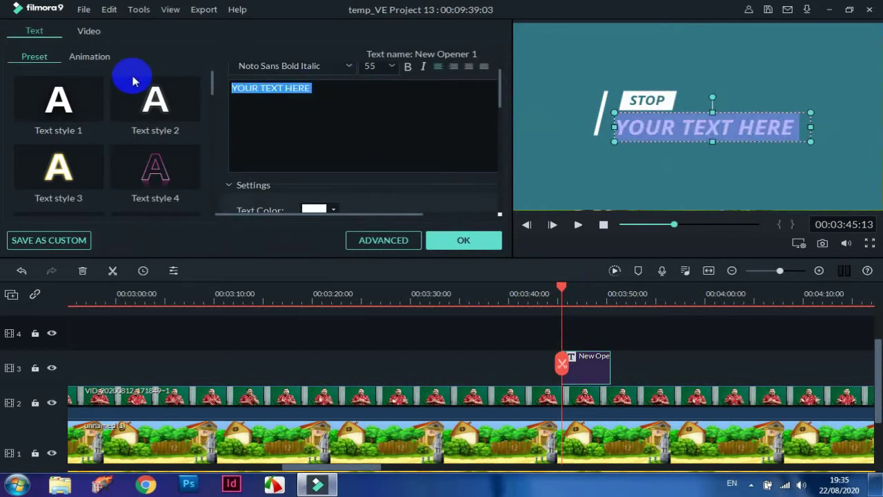
text(VIDEO DISI)
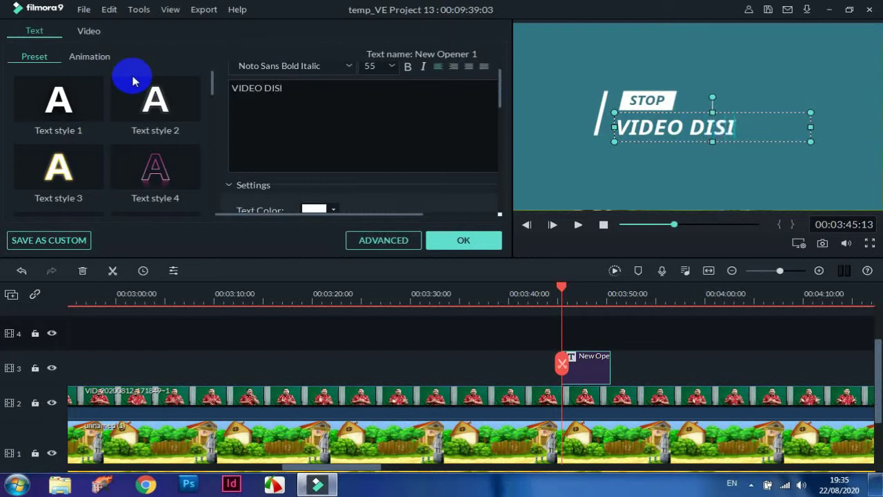
text(NI)
click(277, 89)
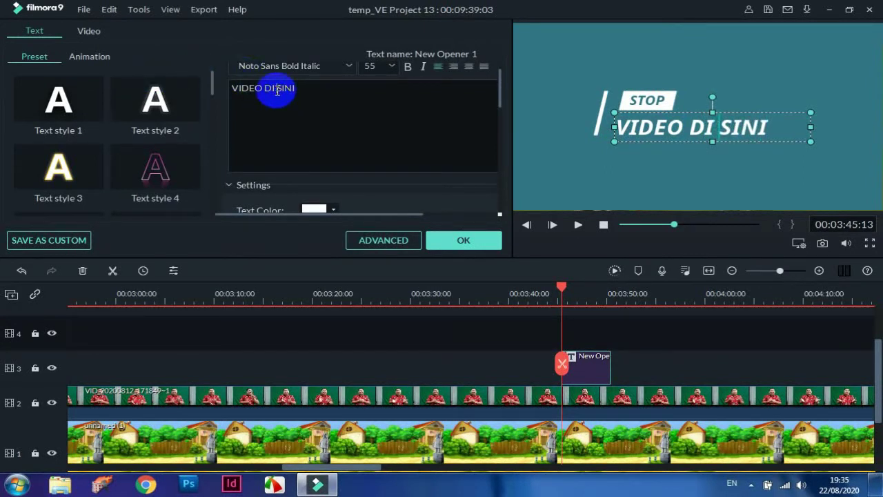
Play the opener section, extend New Opener 1 to end at 00:03:52:16 and finish editing it with the playhead at 00:03:43:14
click(578, 227)
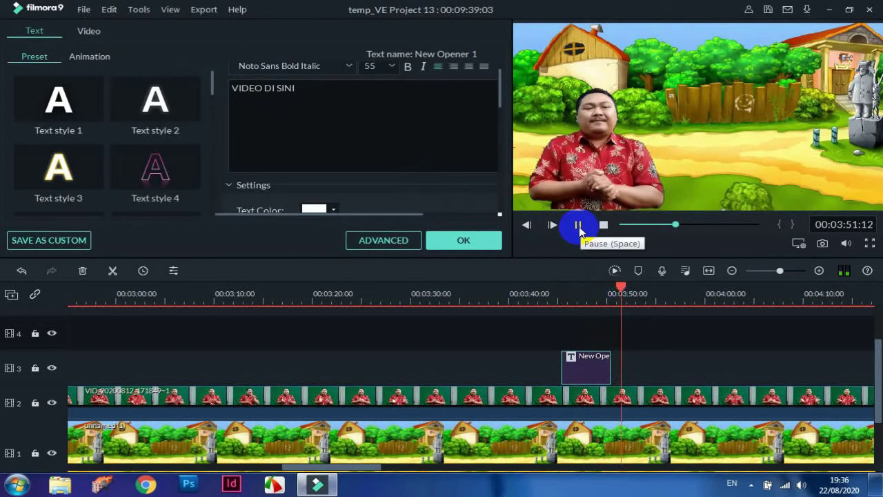
click(579, 227)
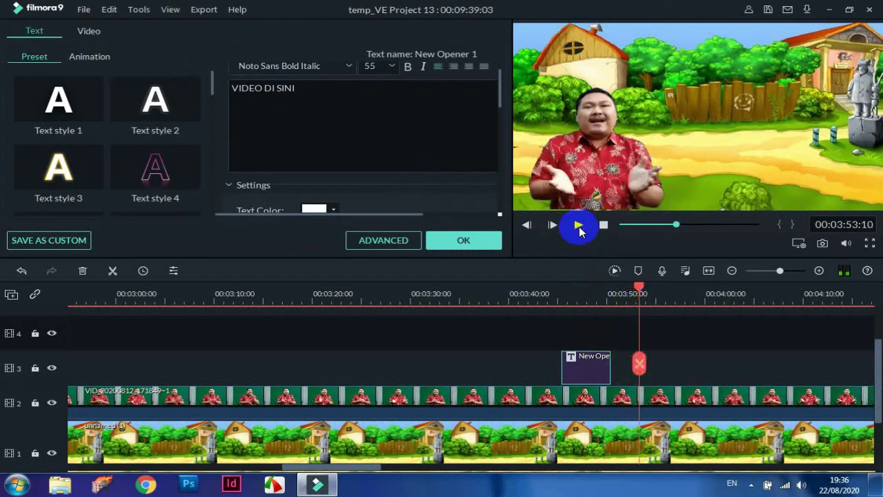
drag(639, 291, 632, 290)
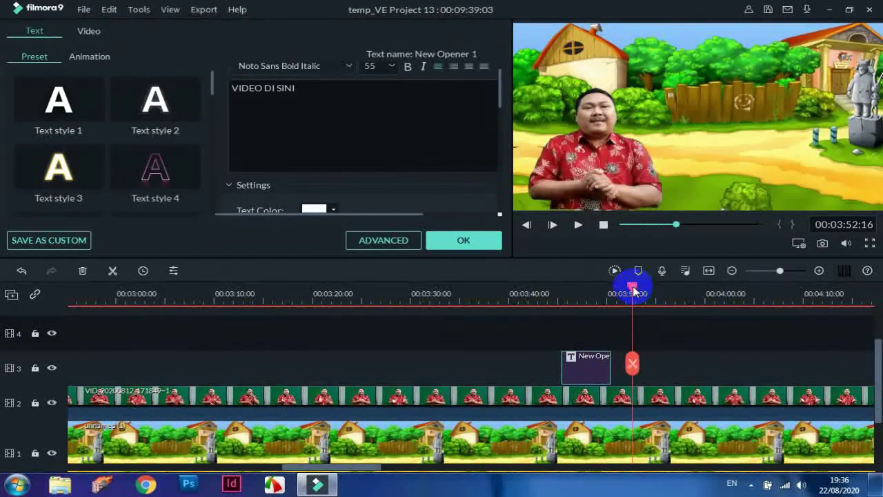
drag(610, 364, 632, 365)
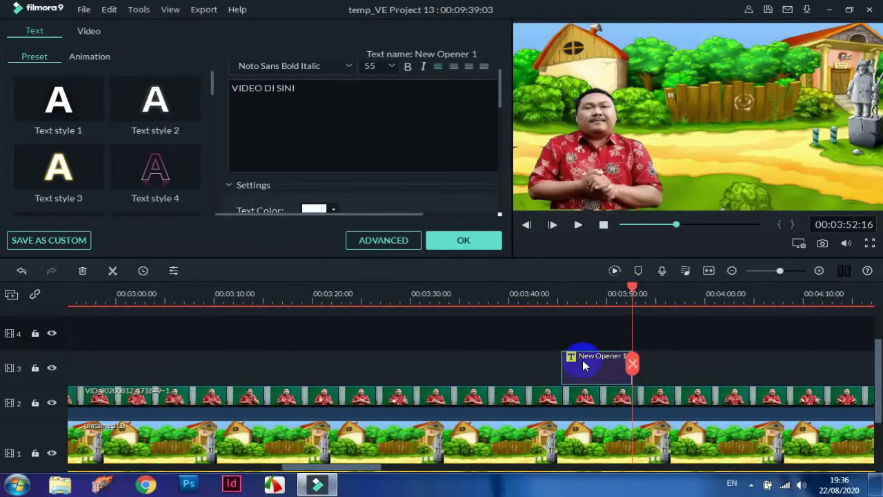
click(543, 298)
click(455, 241)
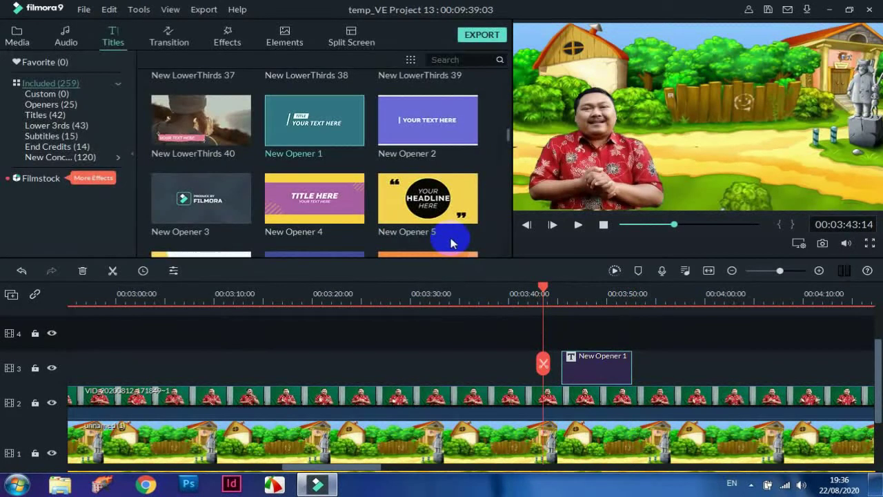
Add an Erase transition to the start and a Cube transition to the end of New Opener 1
drag(509, 140, 509, 66)
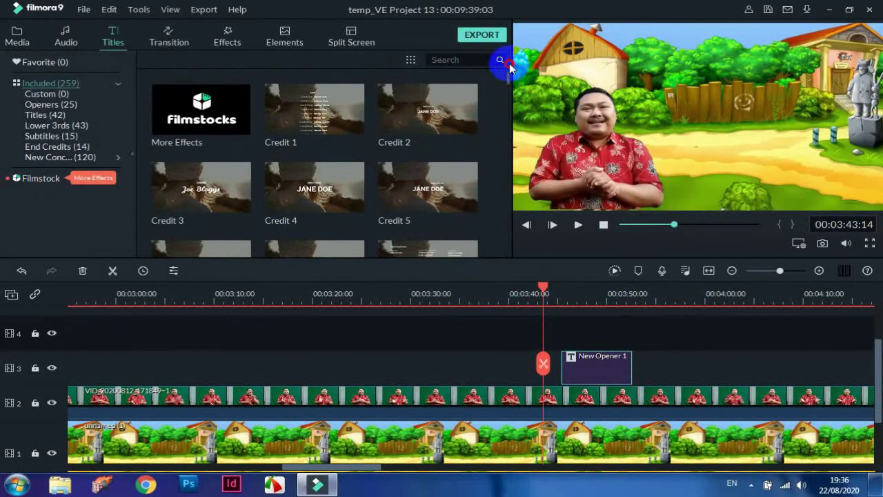
click(166, 40)
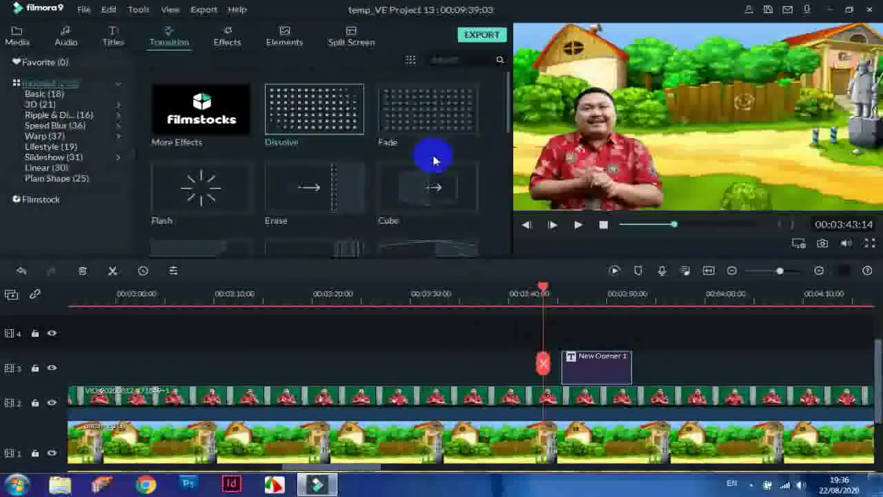
mouse_move(345, 182)
mouse_down()
mouse_move(487, 329)
mouse_move(566, 371)
mouse_up()
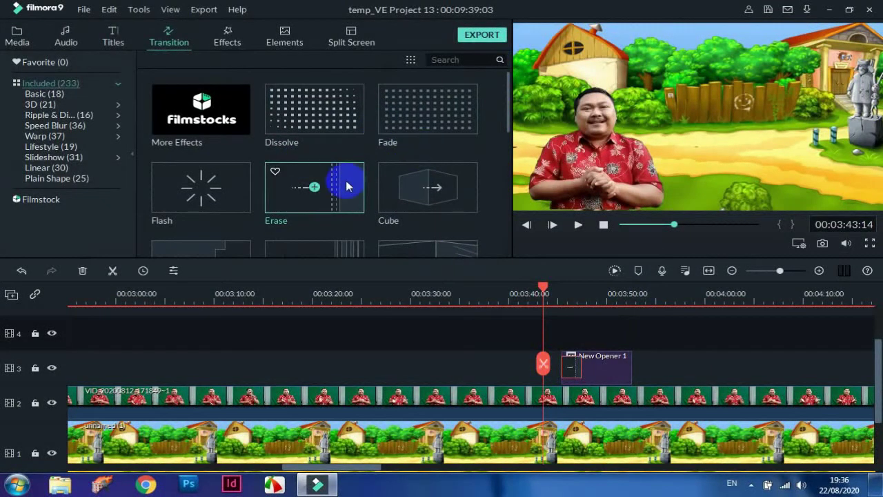
mouse_move(414, 188)
mouse_down()
mouse_move(524, 329)
mouse_move(642, 372)
mouse_up()
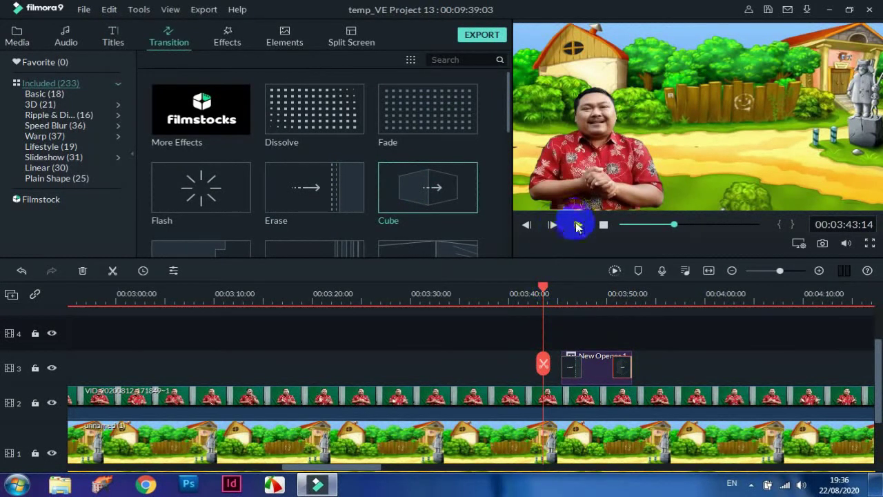
Play the lesson from 00:03:43:14 and set the playhead at 00:05:58:13
click(579, 226)
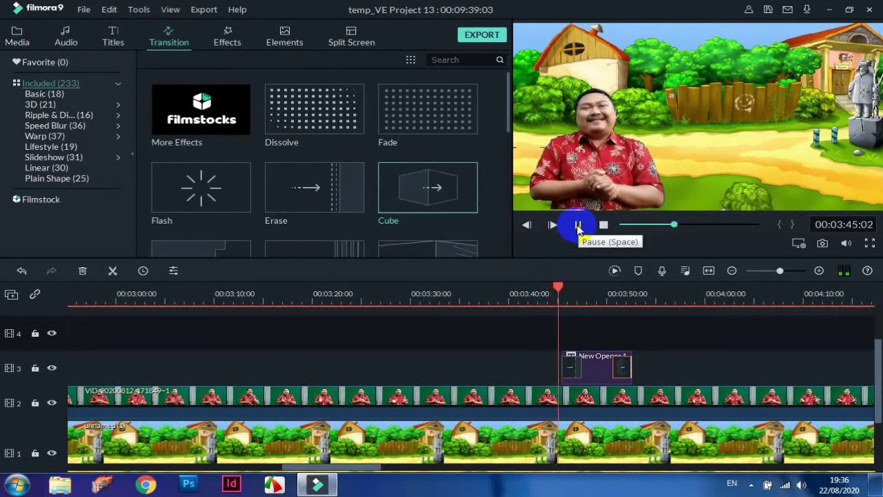
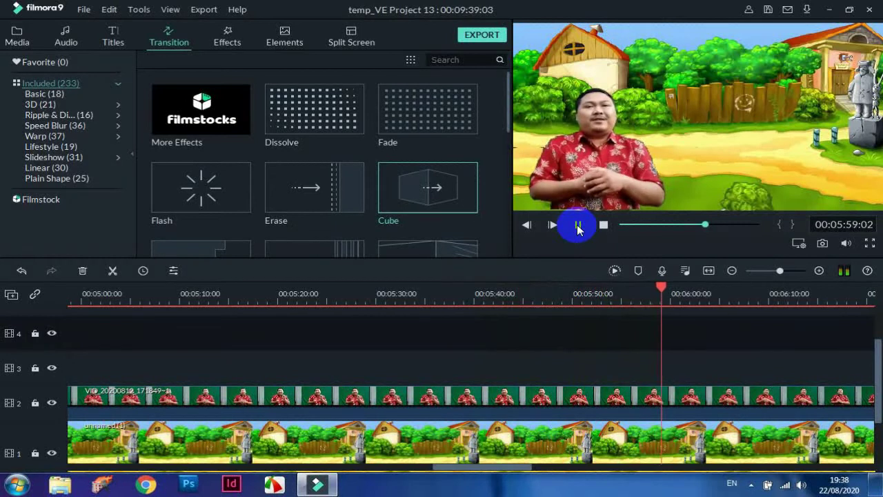
click(579, 226)
drag(663, 283, 656, 283)
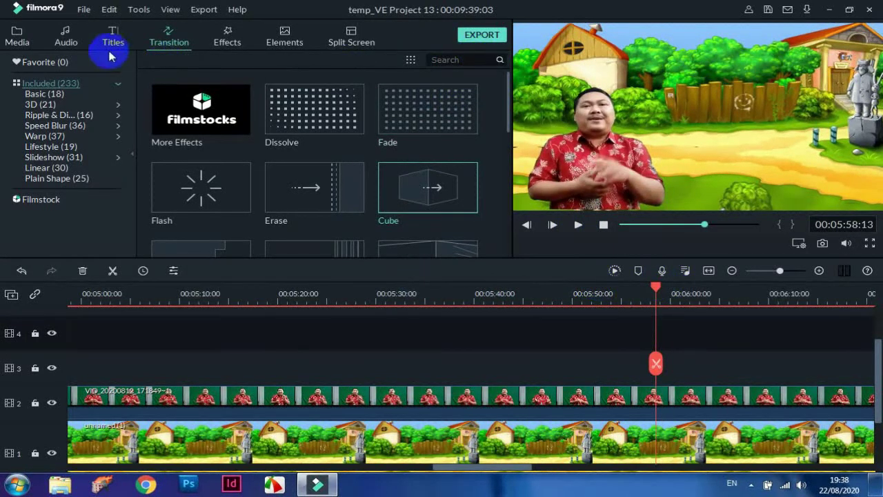
Import the image ayo berdiskusi.png from the Pictures library into the project media
click(13, 29)
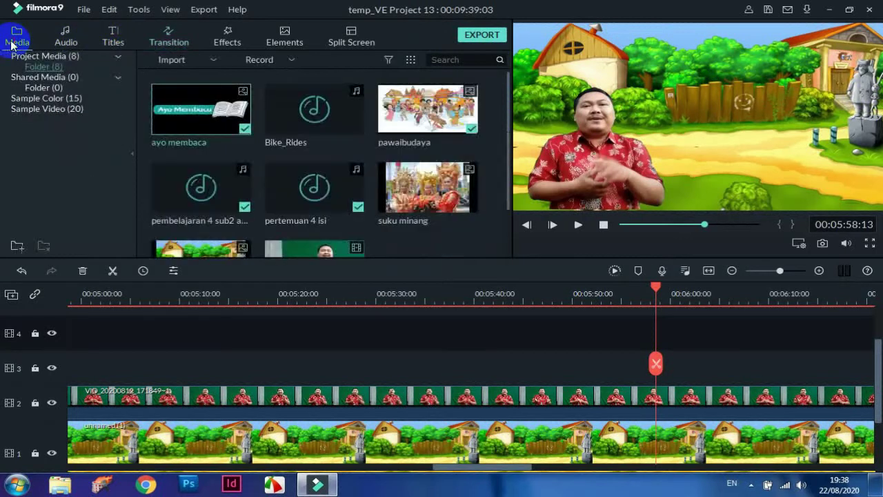
click(172, 60)
click(196, 76)
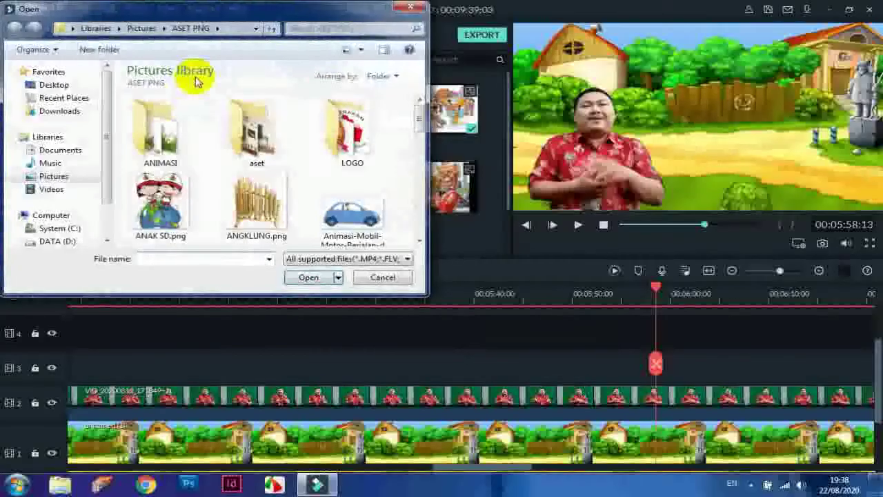
drag(421, 121, 94, 115)
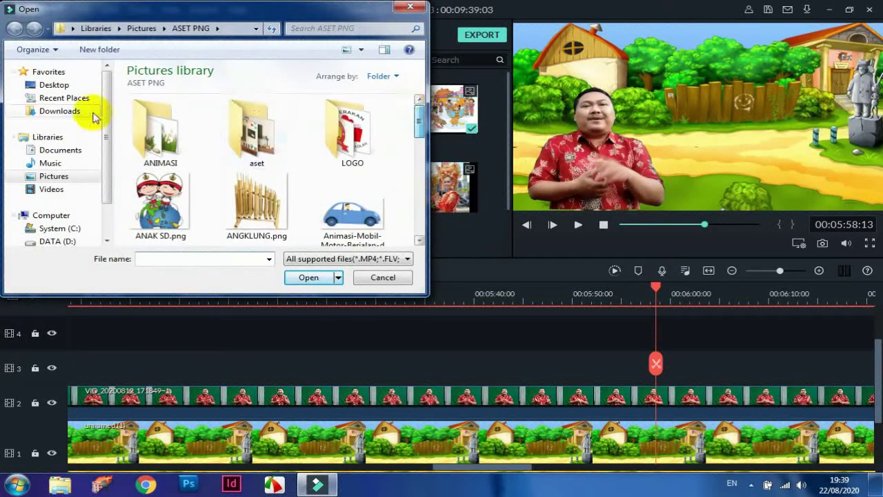
click(53, 176)
drag(418, 113, 418, 118)
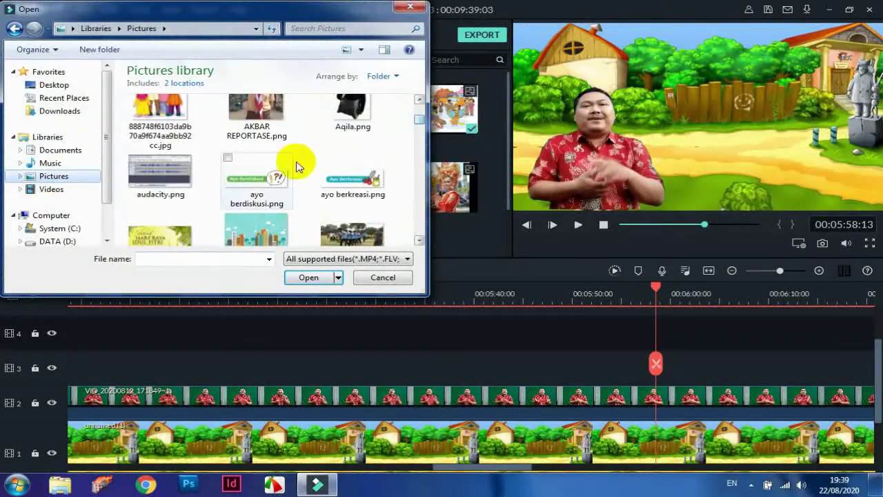
click(263, 178)
click(307, 283)
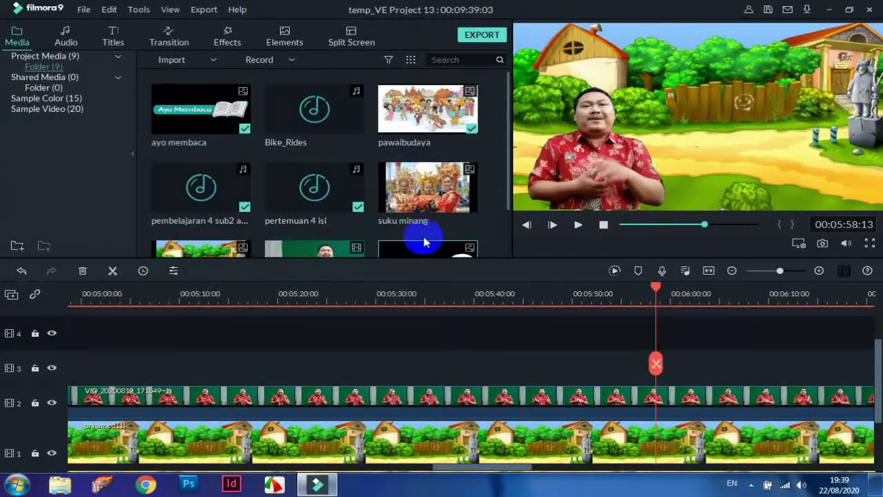
Place the ayo berdiskusi image on track 3 at 00:05:58:13, shrink it to about half size and move it beside the presenter's head
drag(414, 246, 666, 366)
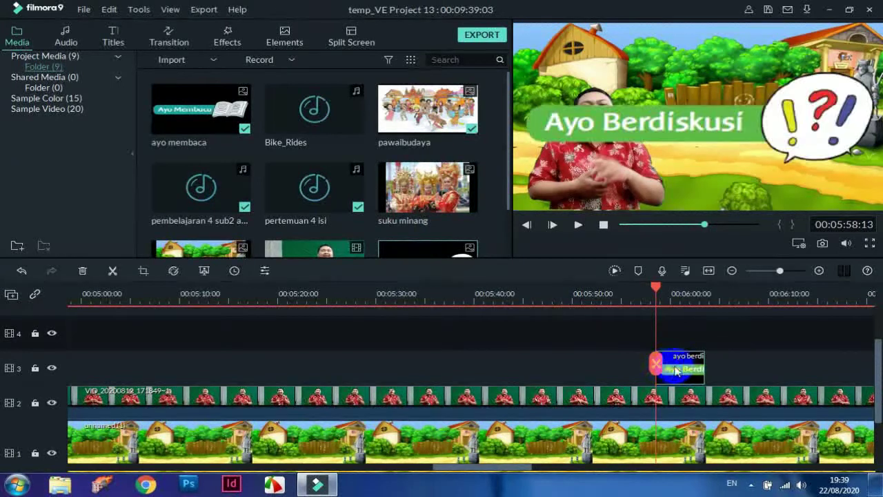
double_click(687, 368)
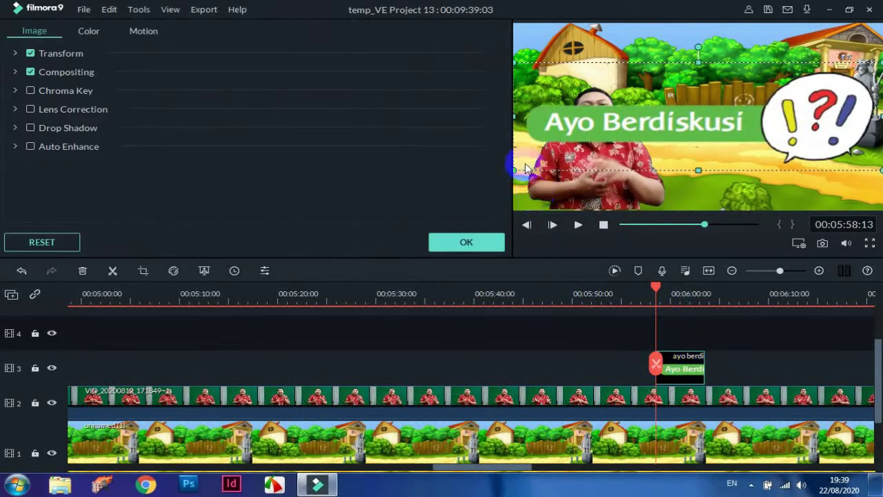
drag(516, 168, 807, 93)
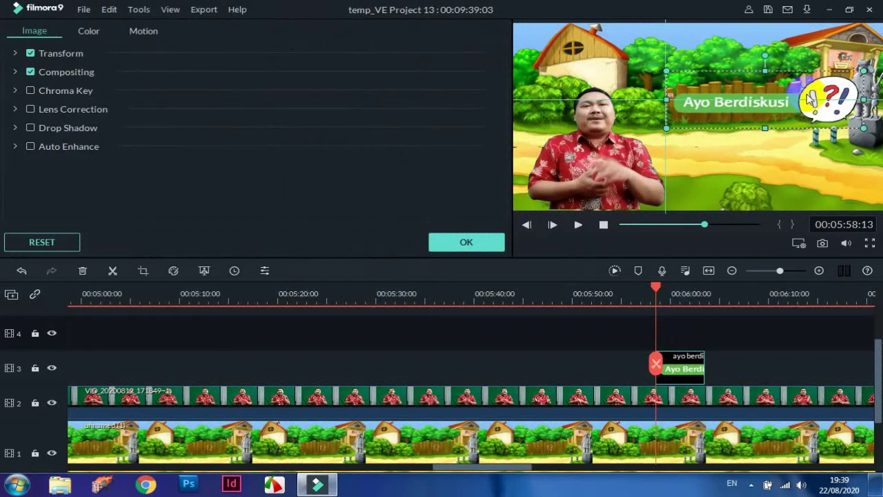
click(776, 176)
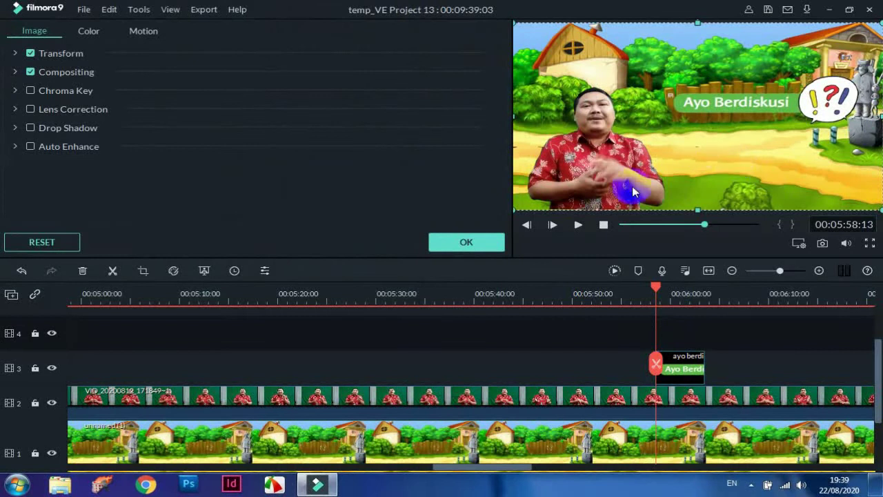
Play the lesson on to 00:06:56:23, replay the last few seconds and pause at 00:06:53:05
click(576, 231)
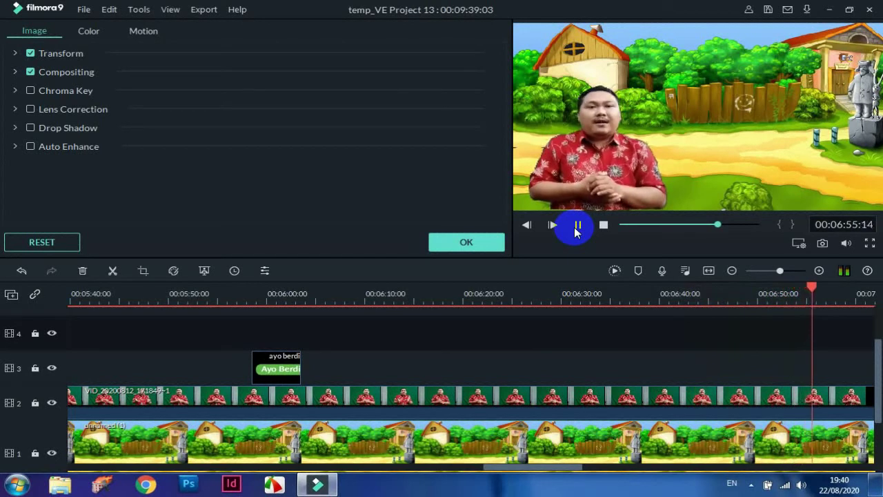
click(578, 226)
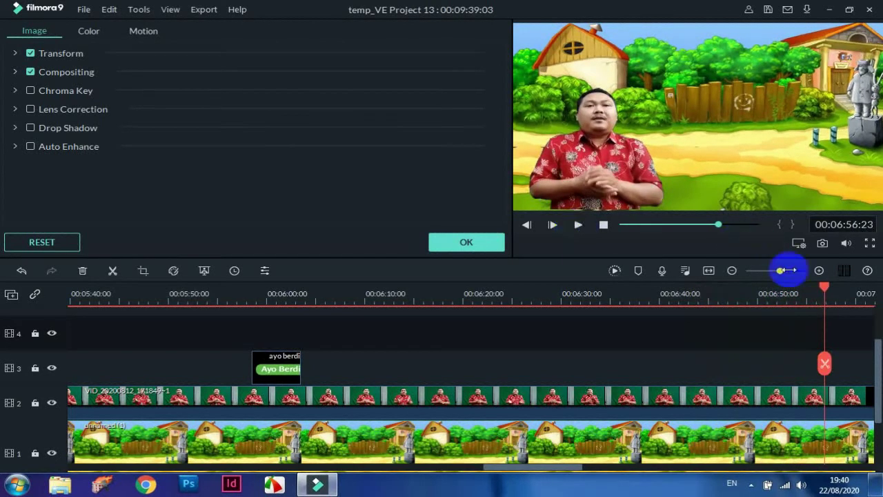
drag(827, 291, 767, 287)
click(579, 224)
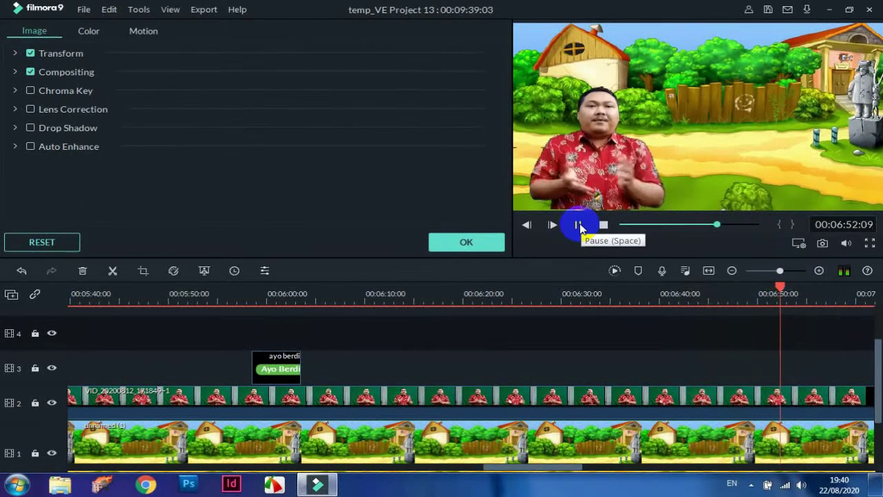
click(579, 225)
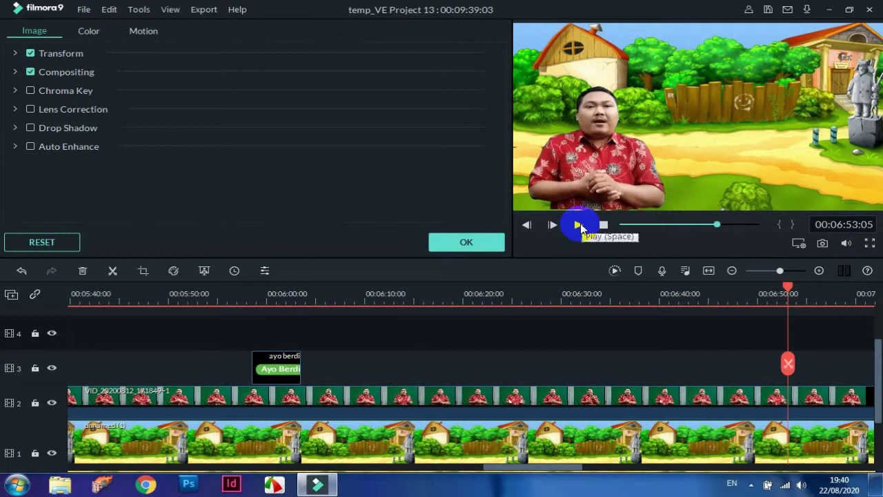
Copy the SILAKAN BUKA title from about 00:01:12 and paste it onto the empty timeline past the lesson's end, near 00:10:00
drag(542, 467, 255, 466)
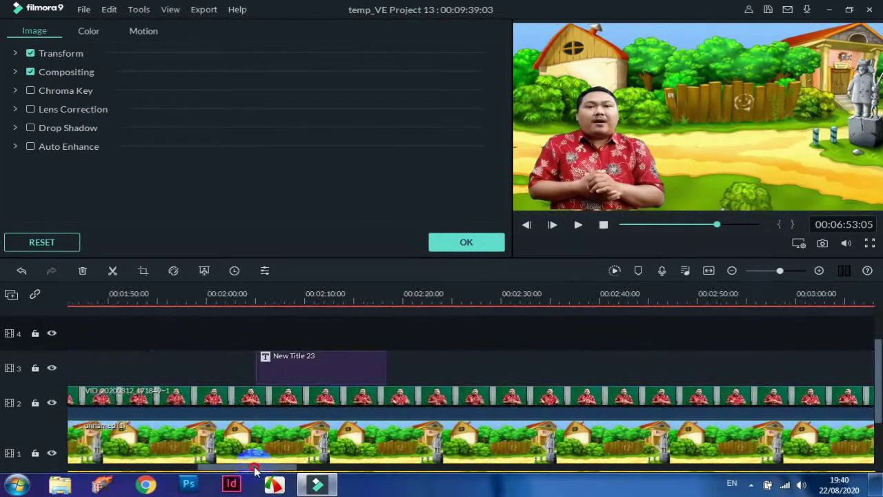
double_click(320, 371)
click(287, 462)
drag(278, 469, 235, 470)
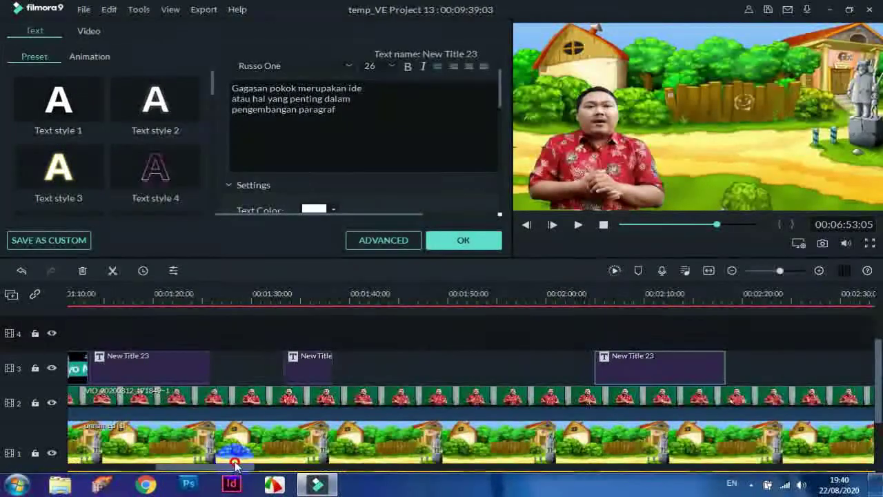
double_click(311, 368)
double_click(157, 364)
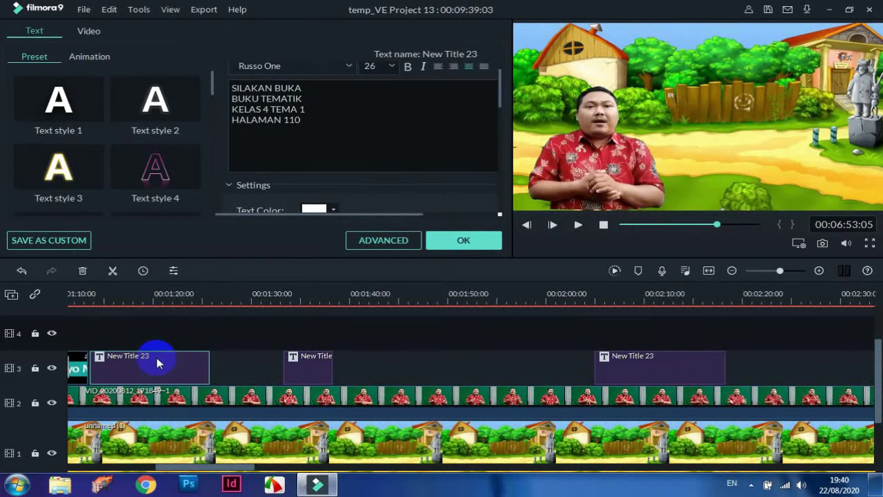
click(732, 270)
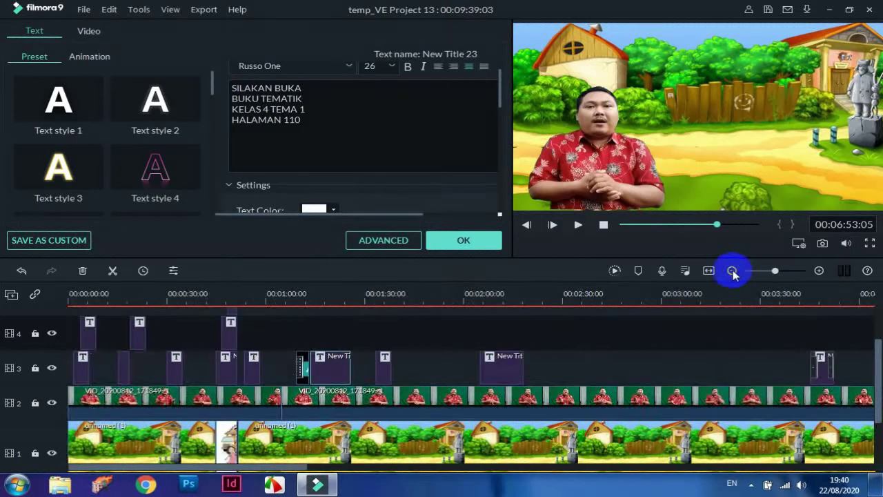
click(732, 270)
drag(441, 469, 552, 468)
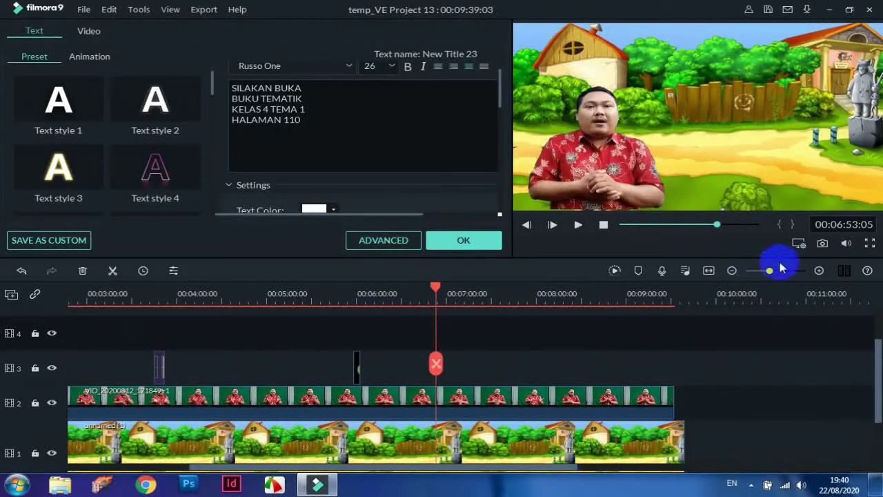
click(720, 303)
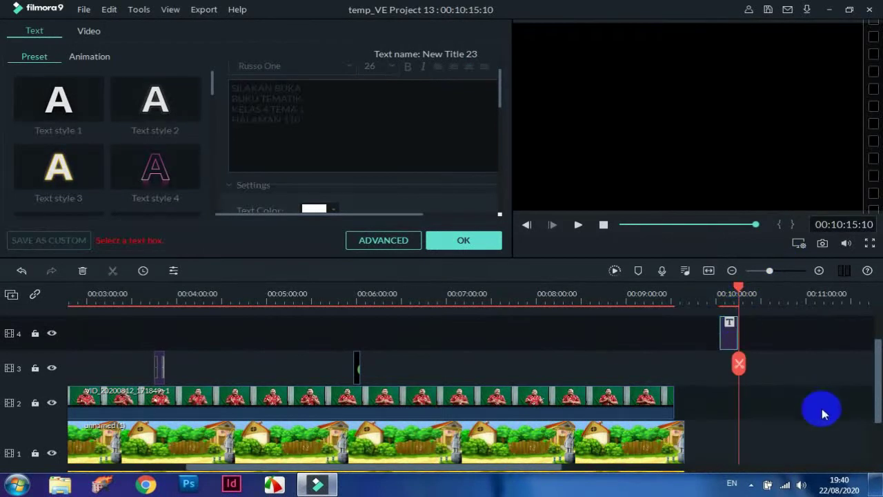
Move the pasted title onto track 3 and play the lesson from 00:06:52:14 to place the title's start at 00:06:54:11
drag(728, 339, 461, 362)
drag(739, 286, 435, 295)
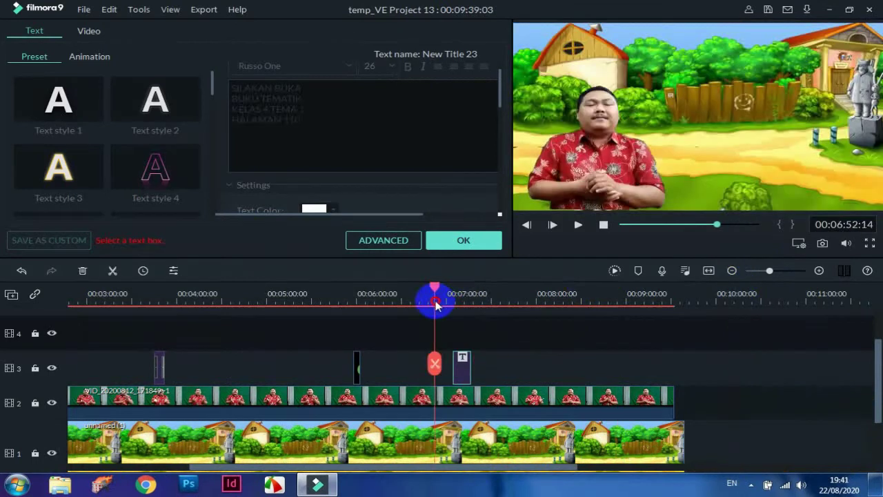
click(820, 271)
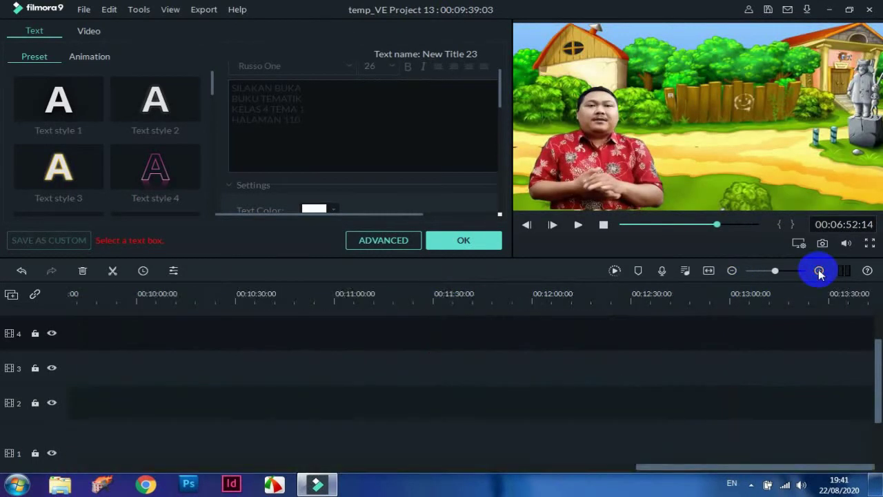
click(819, 271)
drag(821, 467, 580, 466)
scroll(879, 411, up, 2)
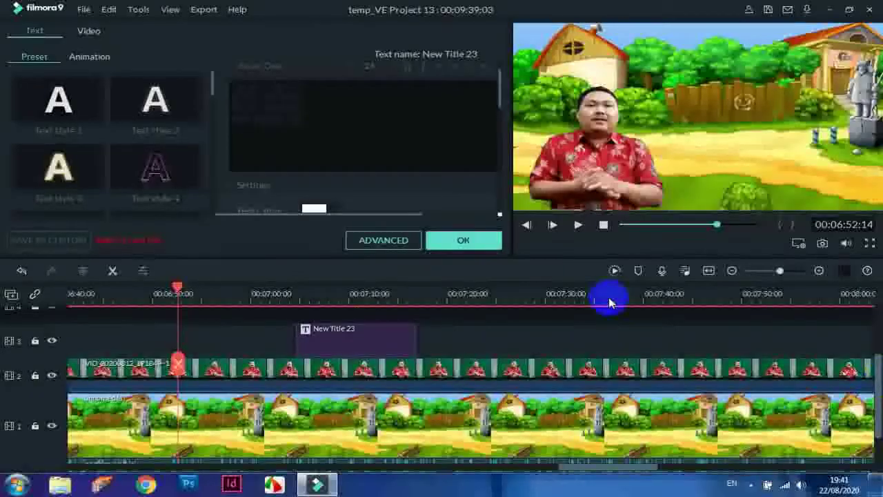
click(577, 224)
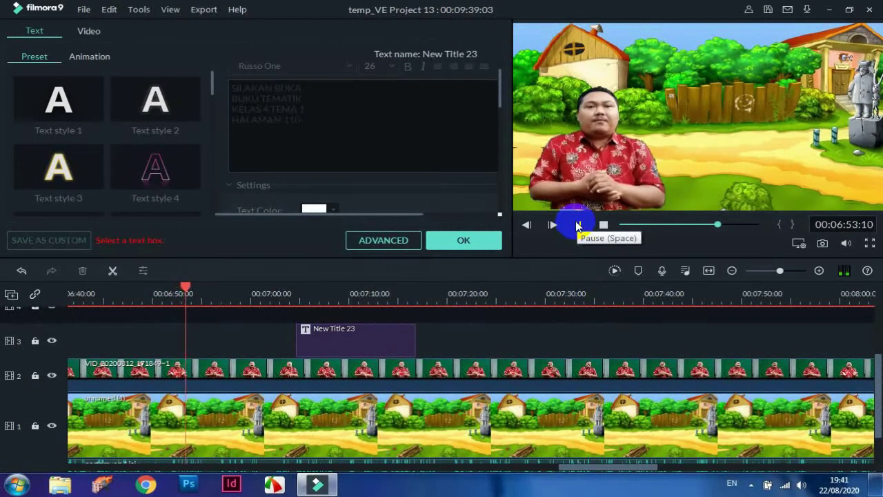
click(578, 225)
drag(339, 335, 250, 336)
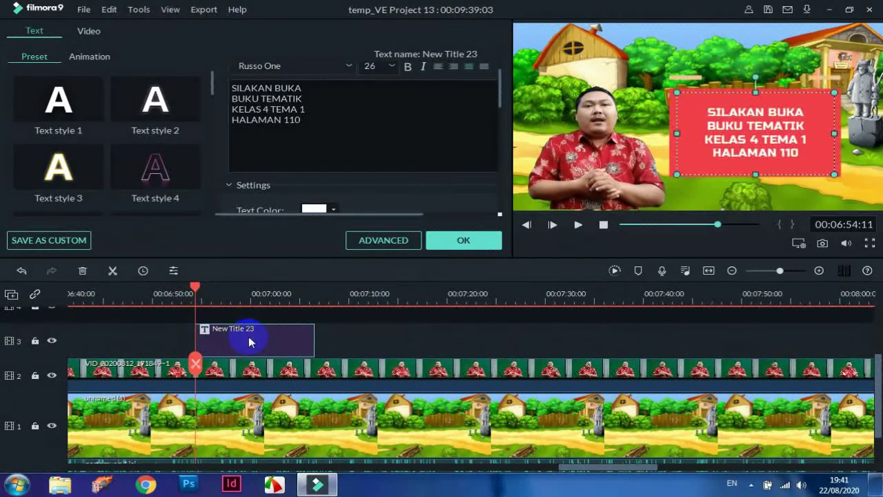
Change the last line of the copied title to HALAMAN 113 and apply the text
key(BackSpace)
text(3)
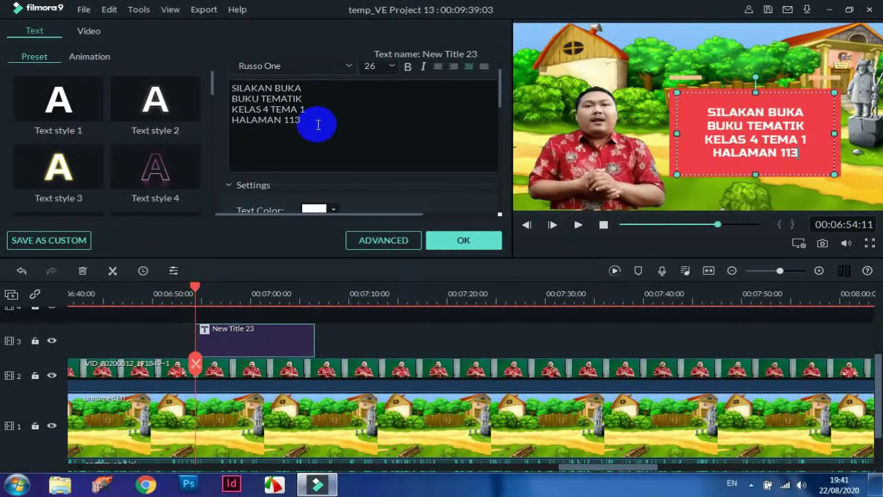
click(456, 242)
Replay the lesson from 00:06:49:02, move the HALAMAN 113 title's start to 00:06:53:08 and shorten it to about 6.5 seconds
click(578, 225)
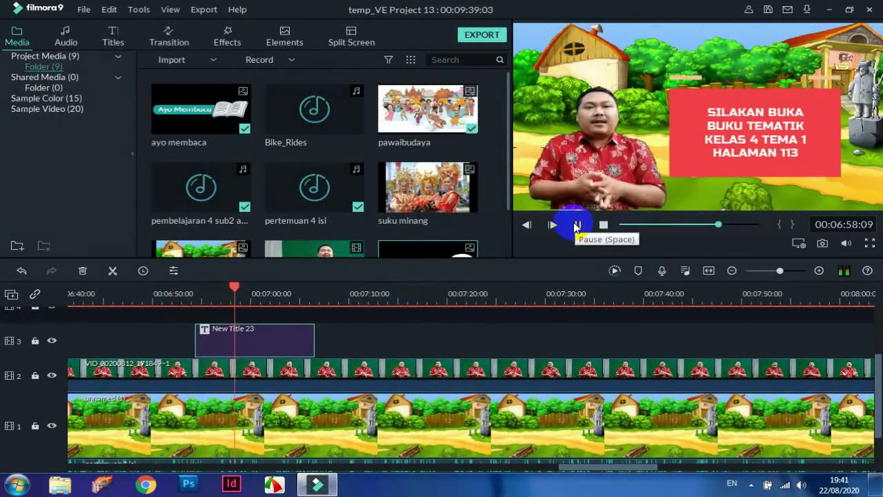
click(577, 224)
drag(190, 293, 145, 289)
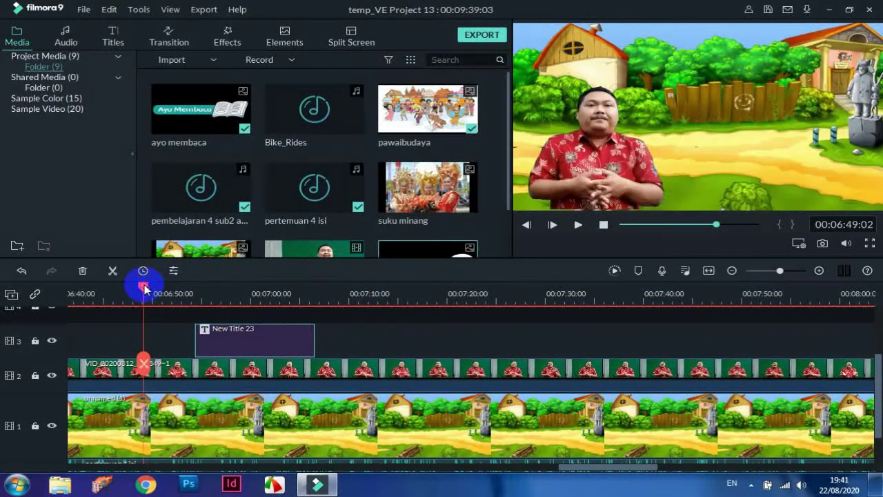
click(577, 225)
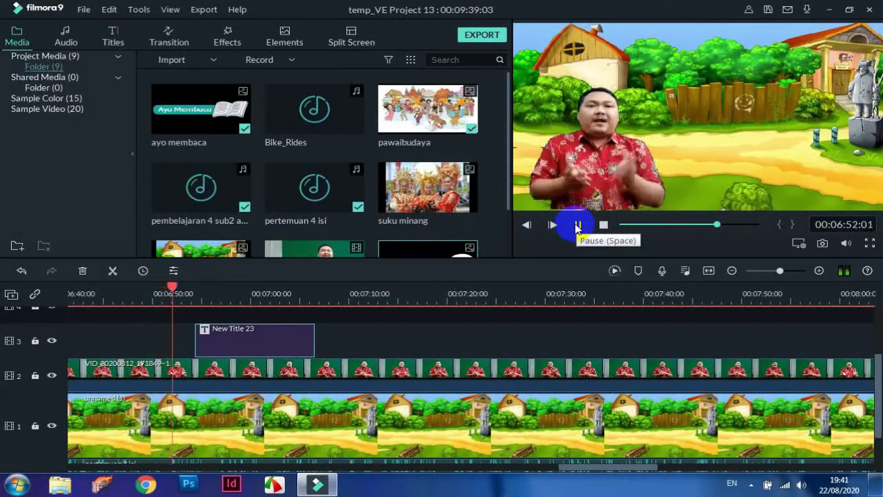
click(577, 224)
drag(292, 335, 216, 337)
drag(305, 337, 248, 337)
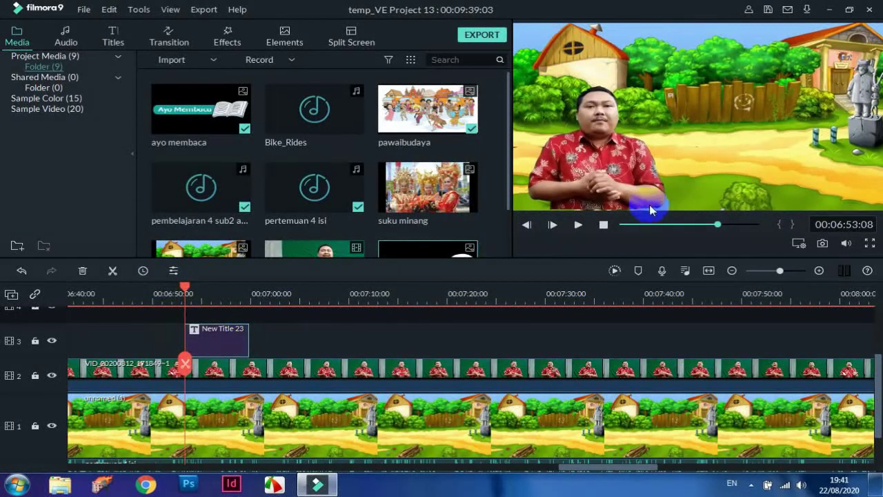
Play the lesson on to 00:07:56:22, copy the STOP opener from about 00:03:43 and paste it past the lesson's end at 00:09:43:20
click(578, 224)
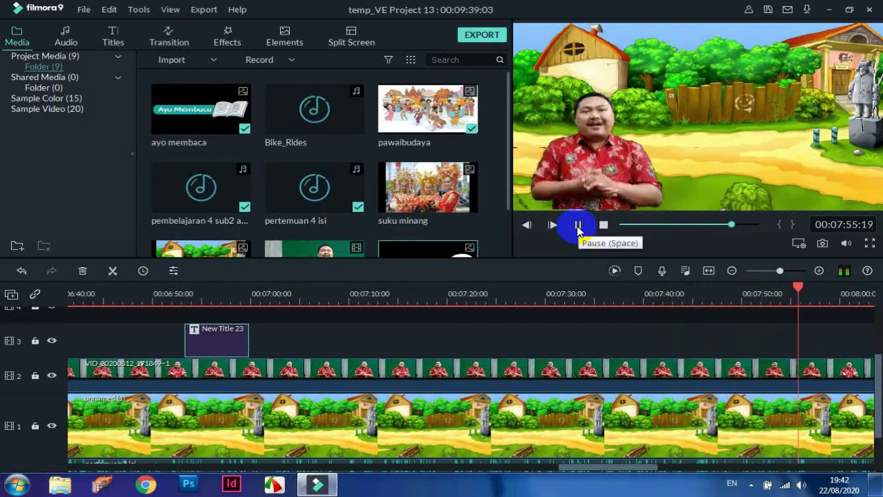
click(578, 225)
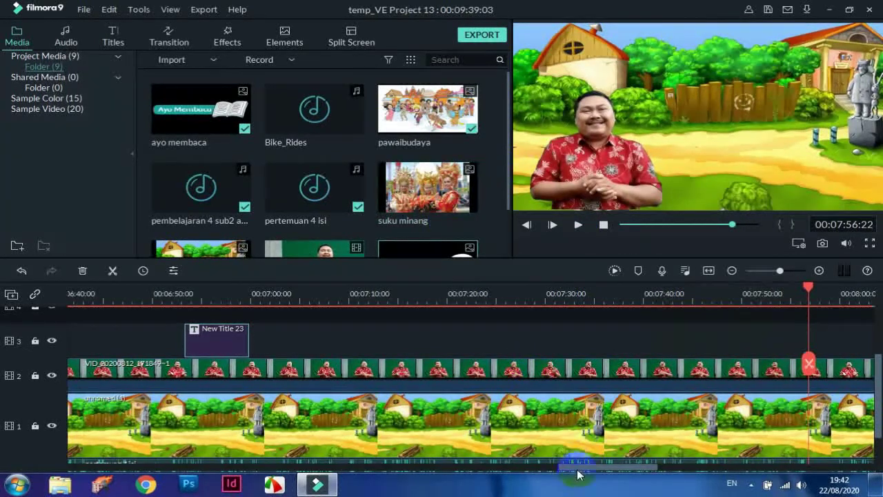
drag(578, 469, 328, 438)
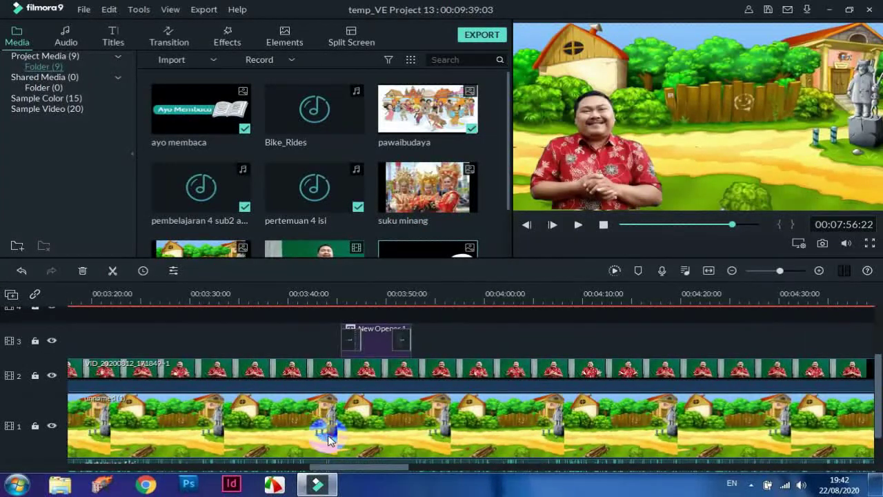
click(370, 349)
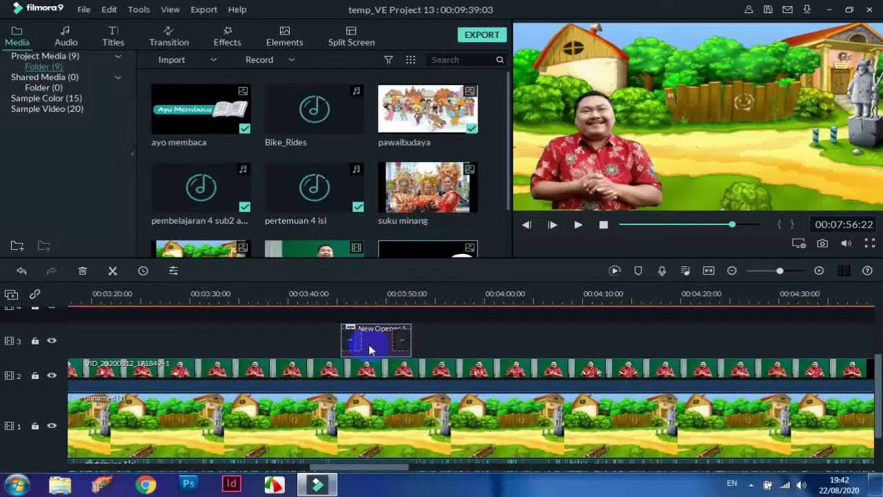
click(397, 468)
drag(392, 469, 743, 469)
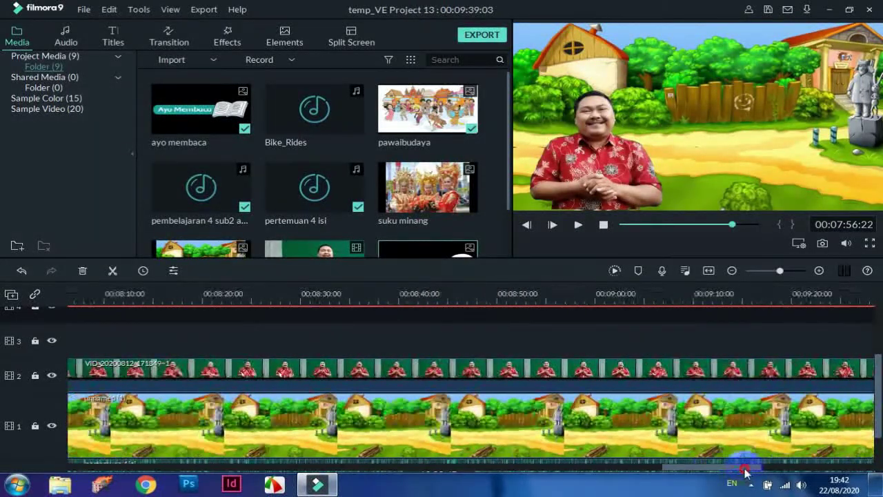
click(732, 270)
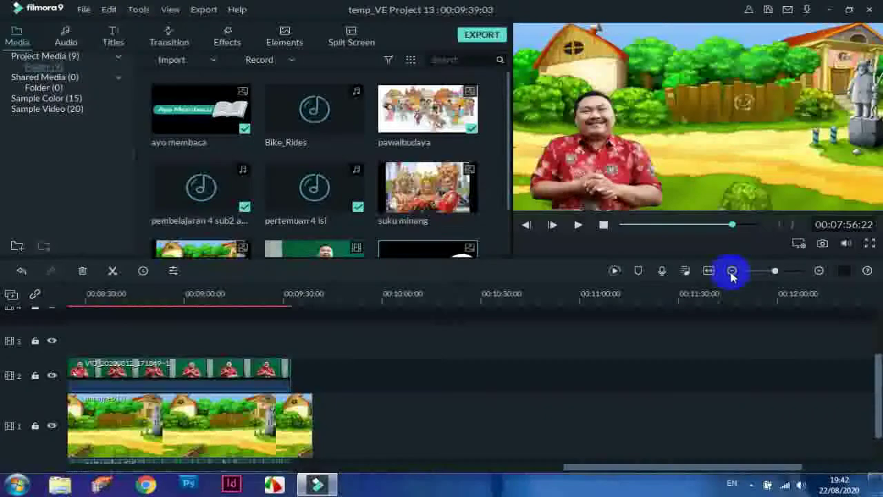
click(329, 303)
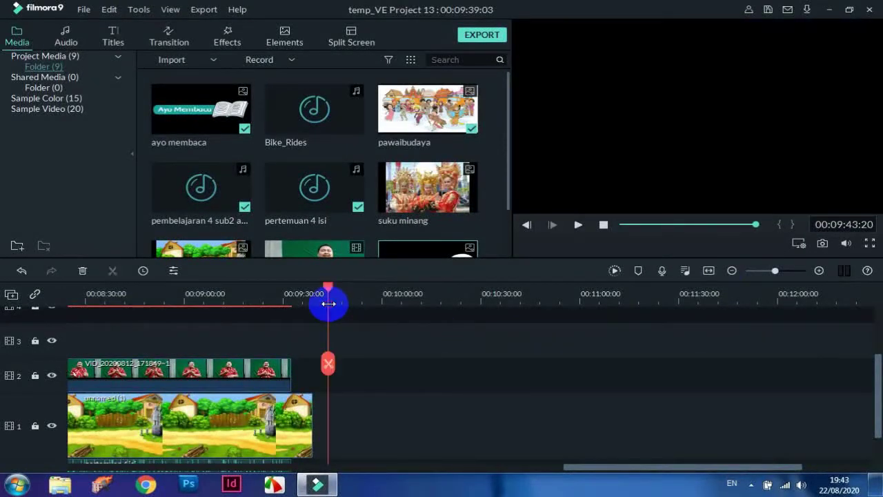
drag(360, 365, 360, 366)
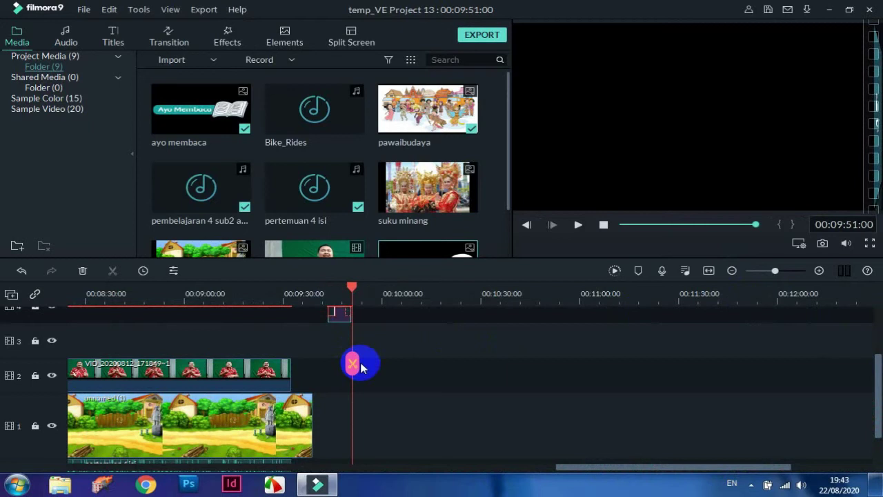
Move the pasted STOP opener onto track 3, play the lesson to just after 00:07:57:08 and place the opener there
click(340, 321)
drag(339, 324, 324, 338)
click(298, 297)
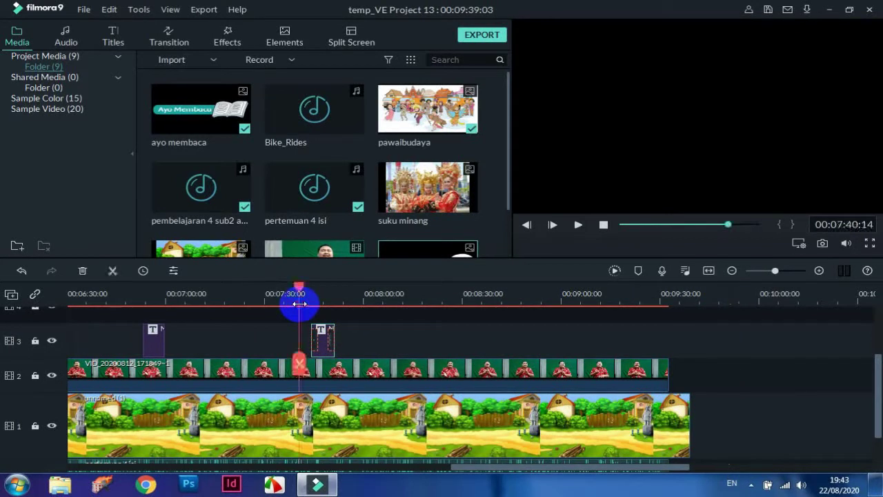
click(819, 271)
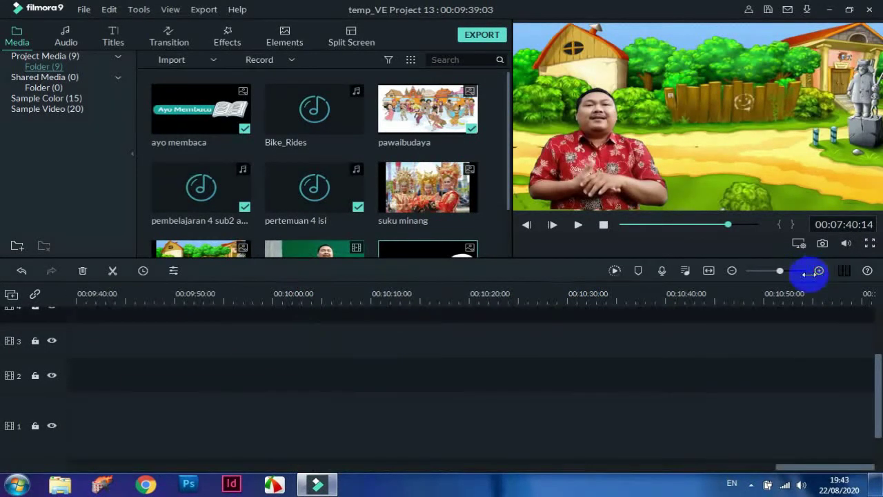
click(792, 469)
drag(792, 469, 623, 474)
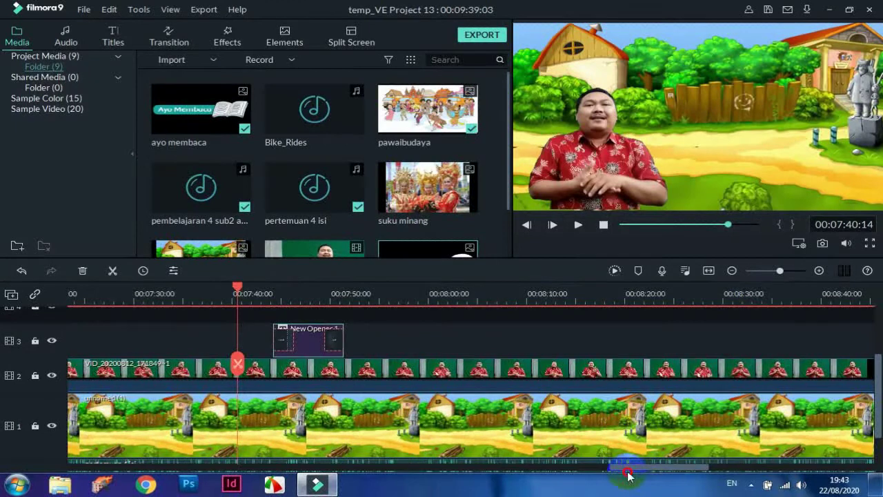
click(578, 225)
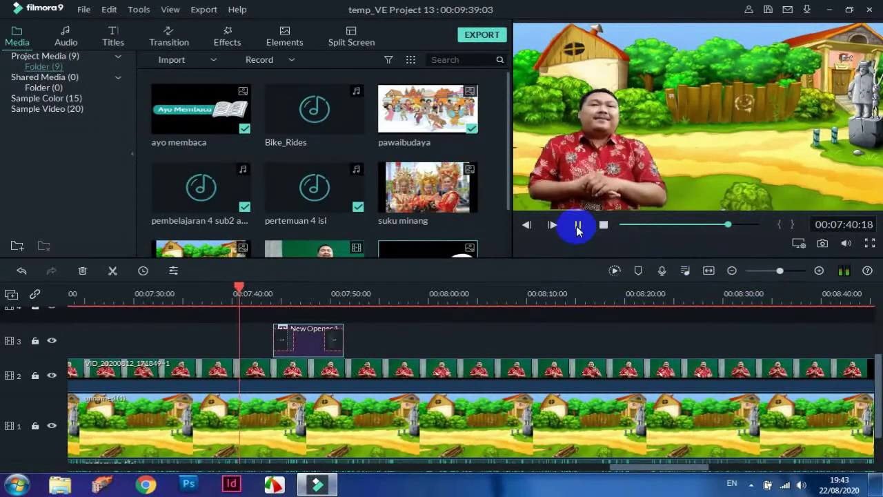
click(388, 299)
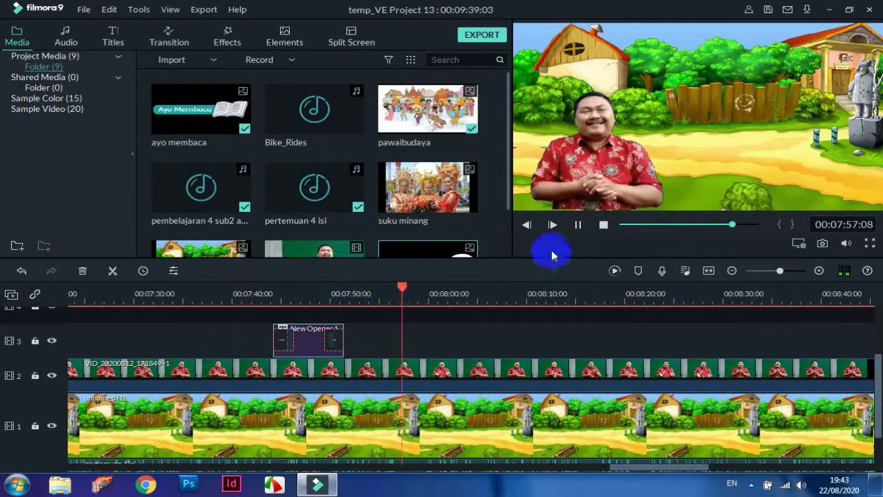
click(578, 225)
drag(303, 345, 435, 345)
Replay the lesson from about 00:07:53, start the STOP opener at 00:07:57:04 and preview it to 00:08:00:08
click(365, 293)
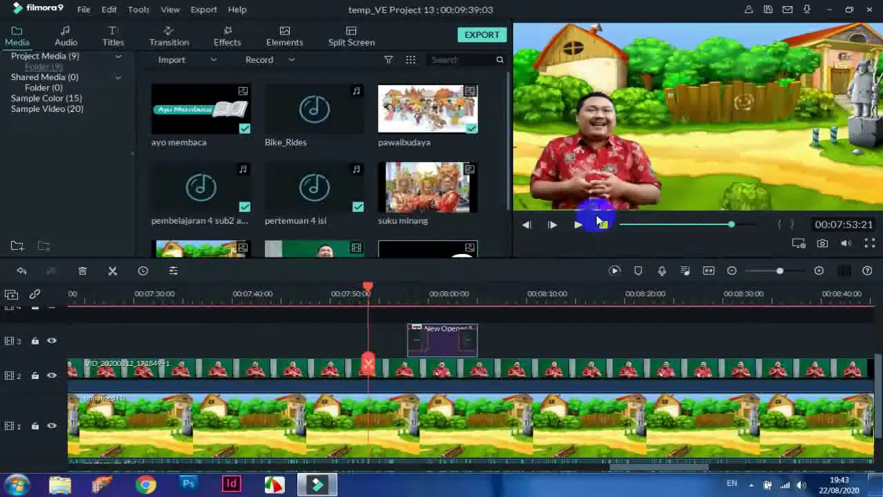
click(578, 225)
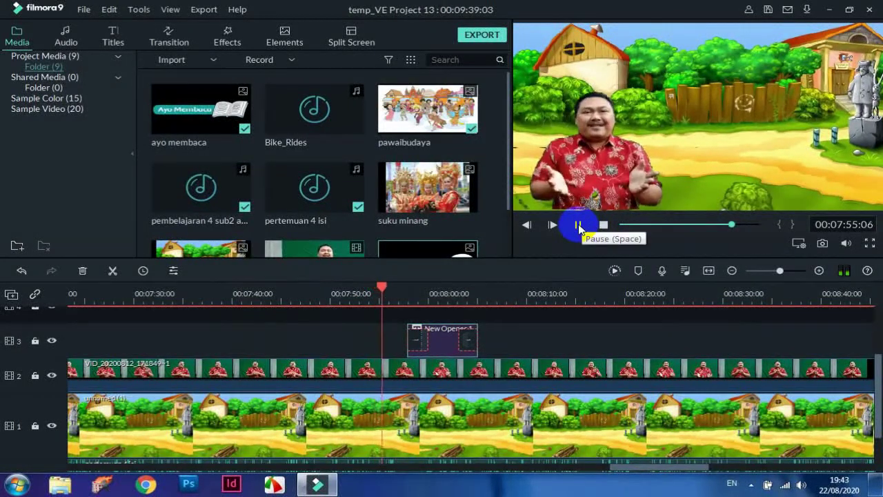
click(578, 225)
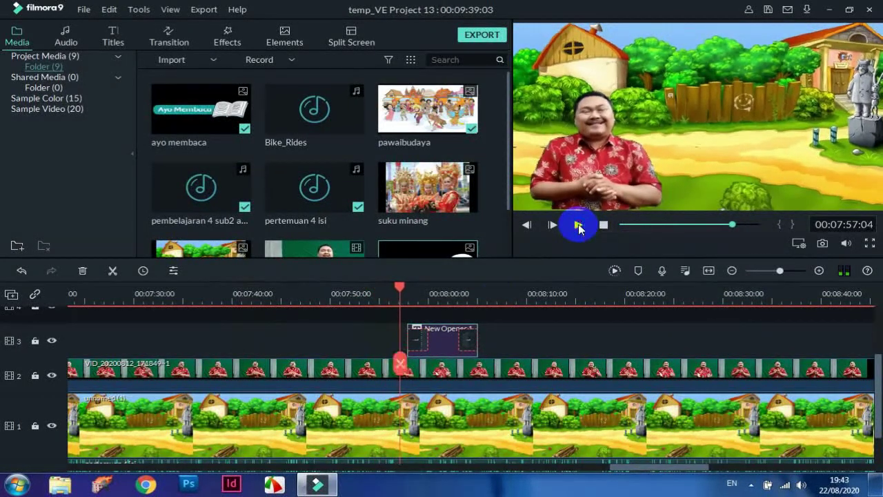
drag(443, 338, 437, 339)
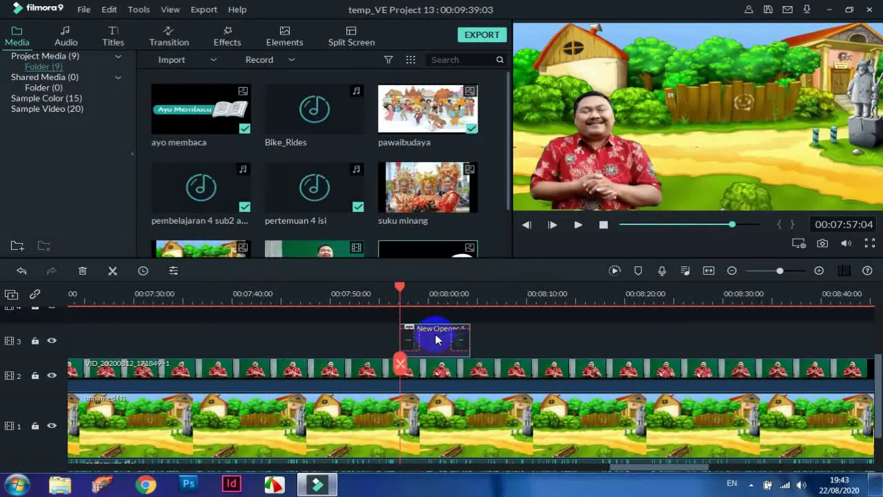
click(578, 225)
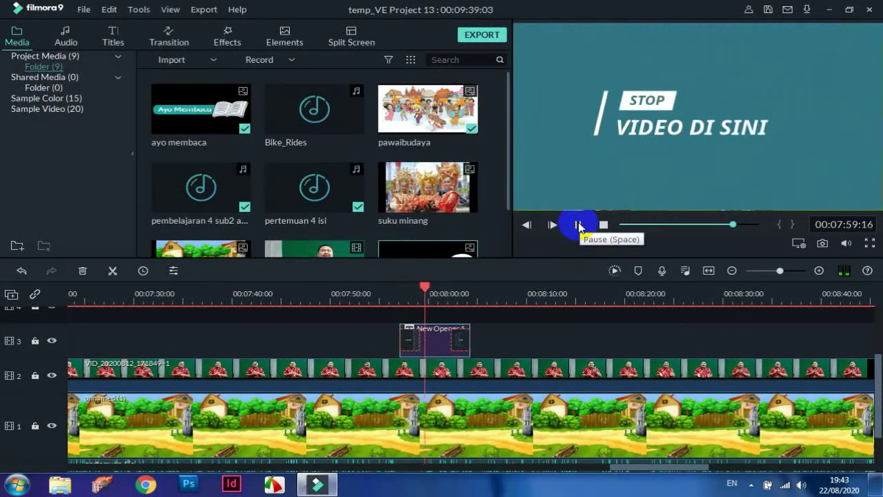
click(578, 225)
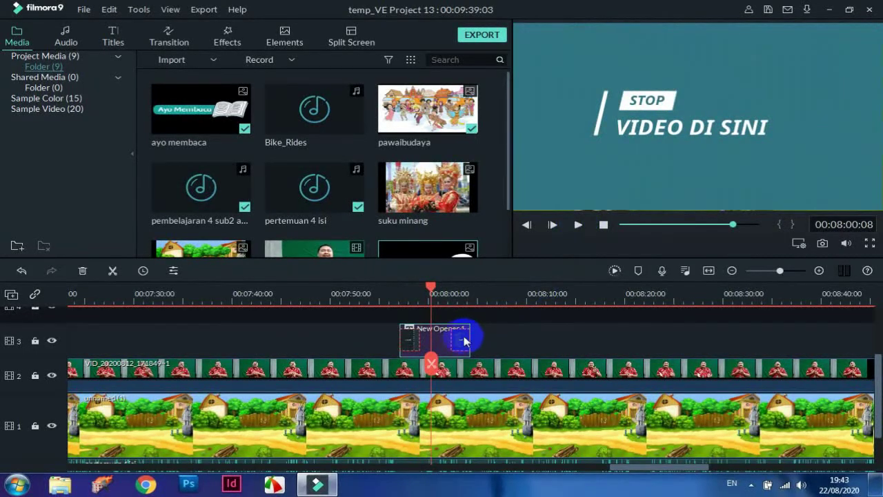
Shorten the STOP opener on track 3 to about 3 seconds and remove its transitions
drag(469, 324, 430, 329)
click(389, 293)
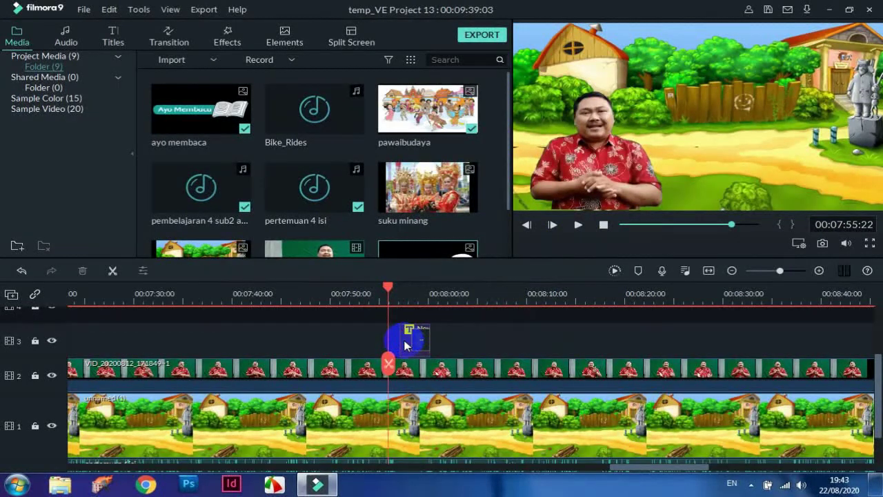
click(426, 345)
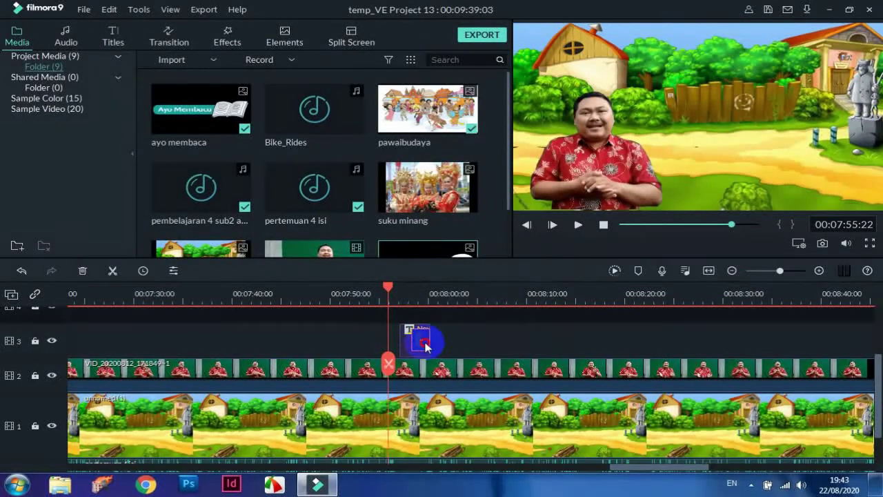
click(426, 346)
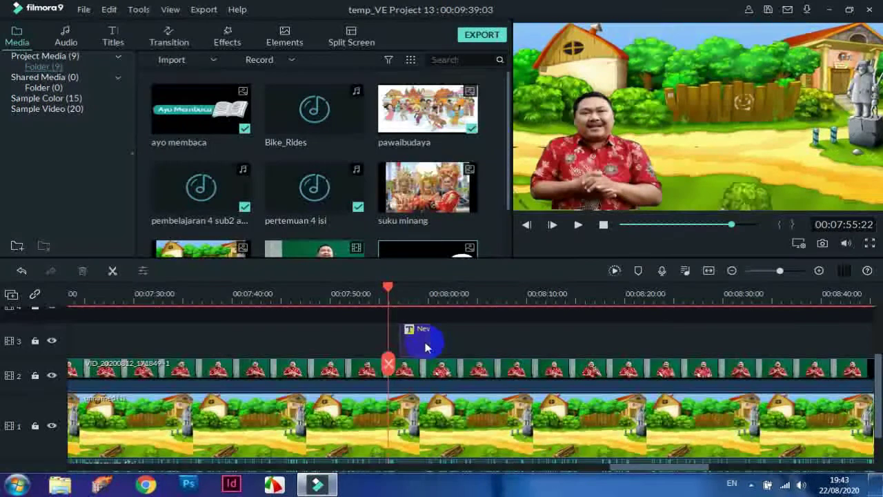
Play to 00:07:57:00, split the lesson there and insert the STOP opener into track 2 at the cut
click(578, 226)
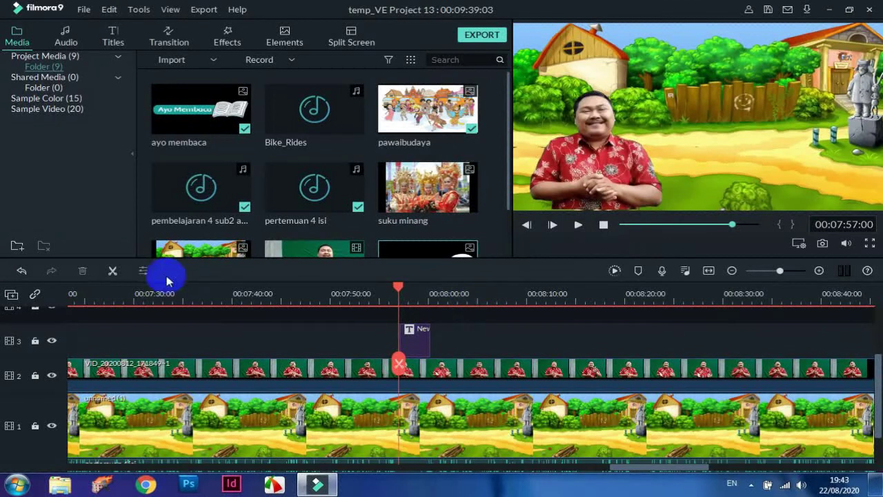
click(110, 269)
drag(420, 341, 405, 364)
drag(879, 378, 544, 345)
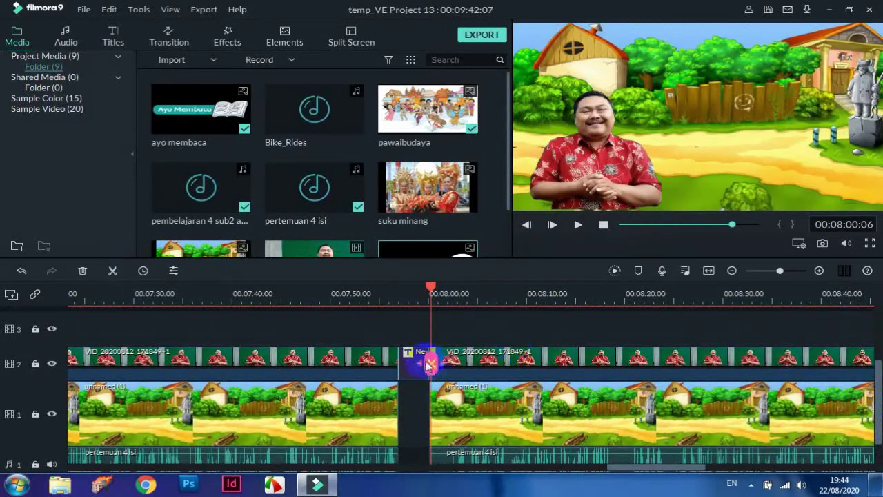
Extend the end of the STOP opener on track 2 so it lasts about 5 seconds
drag(428, 352, 453, 352)
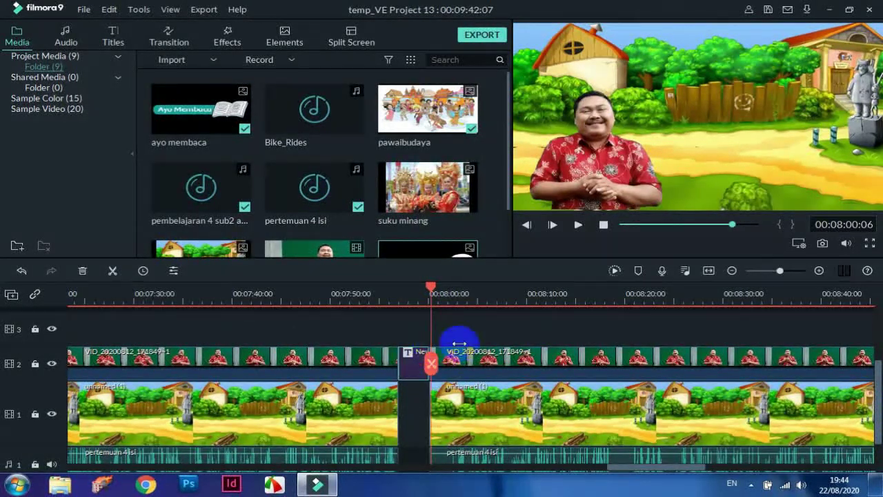
drag(430, 285, 483, 287)
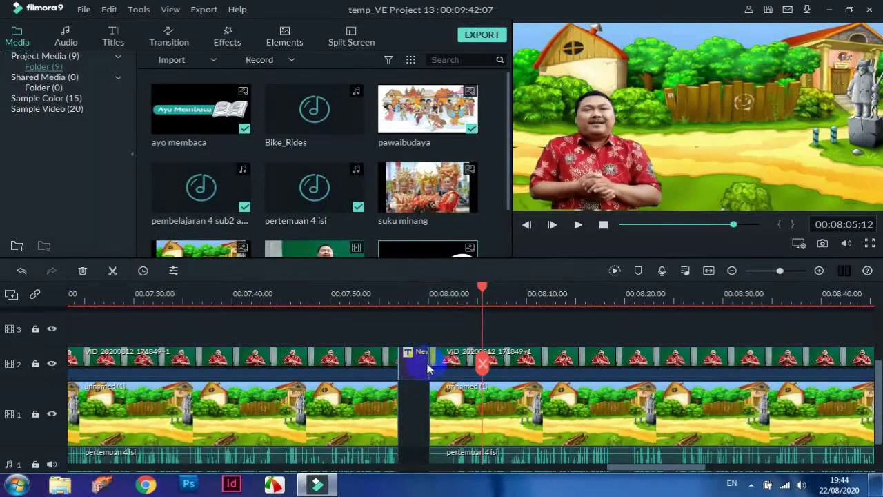
drag(428, 362, 451, 362)
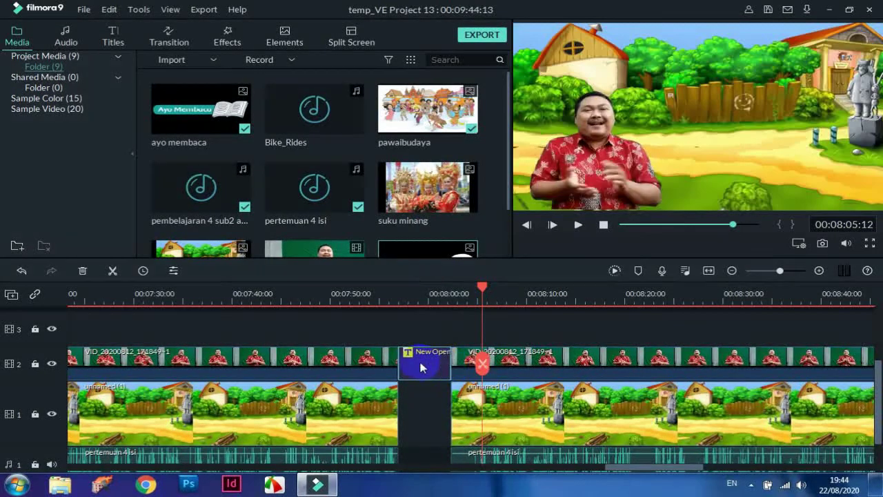
Try the Cube transition at the STOP opener's start, replace it with Plain Shape 20 and add Plain Shape 20 at its end
click(169, 38)
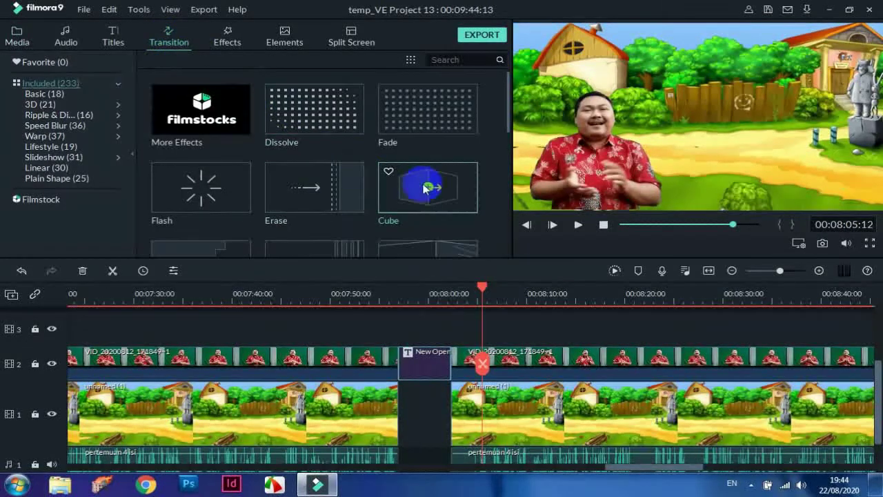
drag(406, 185, 418, 379)
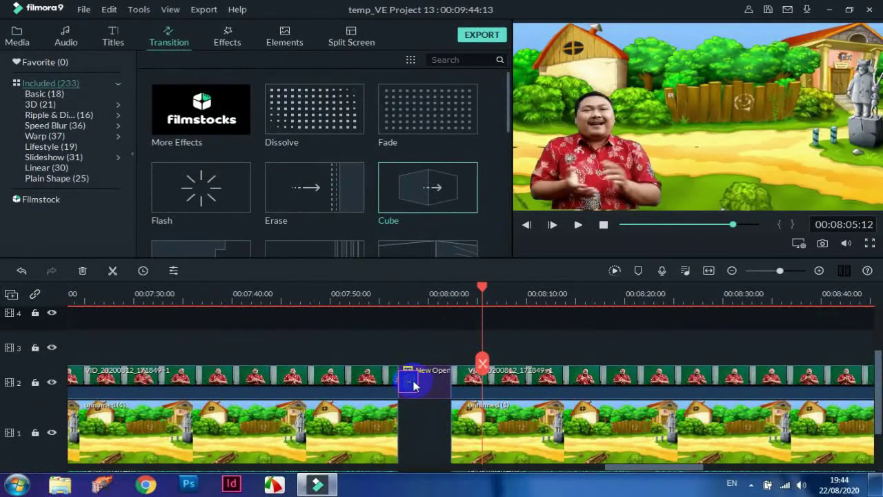
drag(507, 115, 582, 221)
mouse_move(248, 157)
mouse_down()
mouse_move(241, 155)
mouse_move(394, 351)
mouse_move(407, 385)
mouse_up()
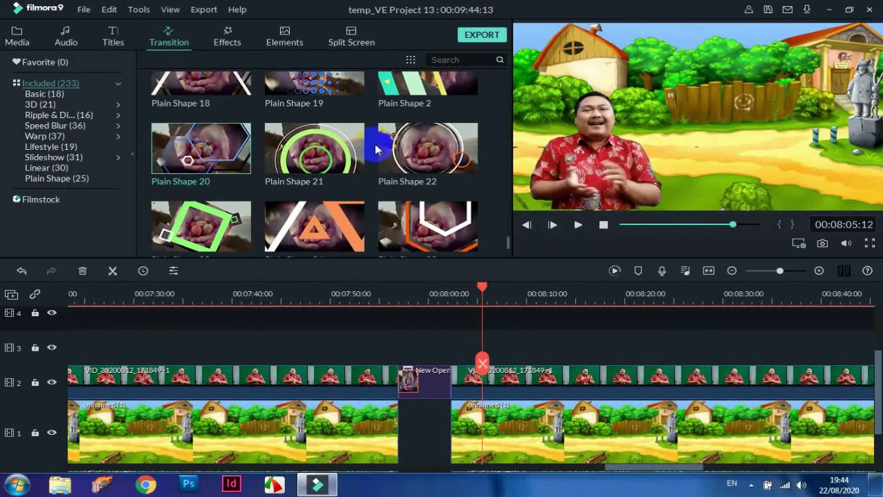
drag(239, 150, 446, 386)
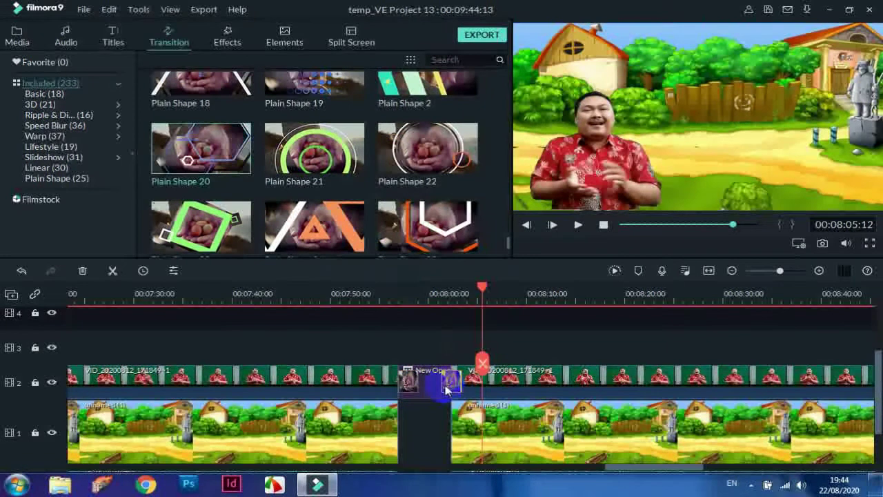
Preview the STOP opener and its transitions from just before 00:07:57, continuing past 00:08:09
click(394, 294)
click(556, 224)
click(578, 225)
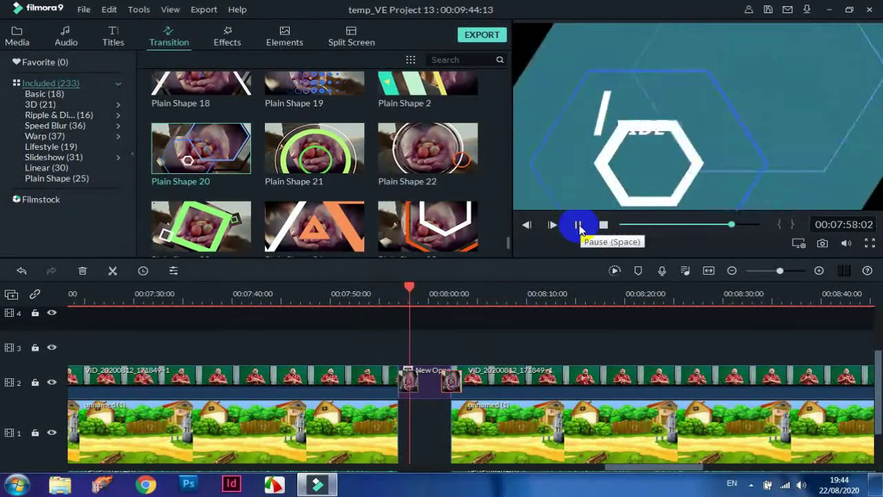
click(364, 297)
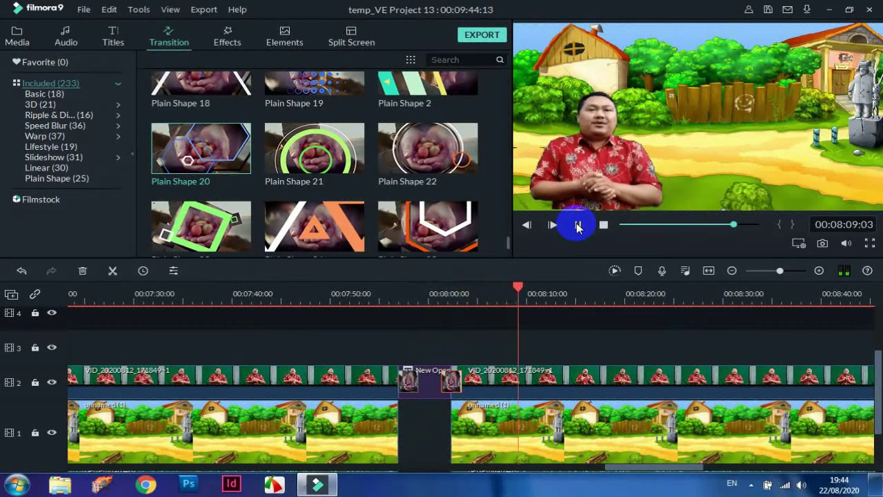
Undo the last timeline change and trim the track 1 background's end to match the end of the presenter clip
drag(660, 463, 697, 469)
key(ctrl+z)
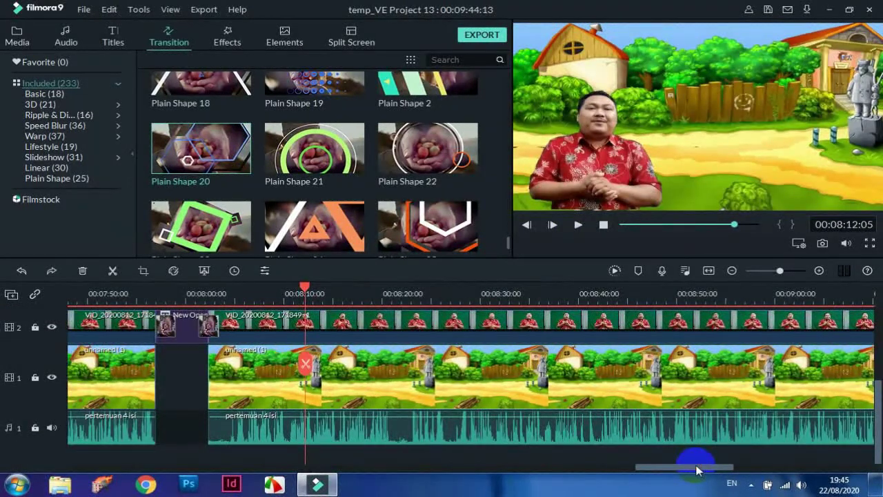
click(578, 225)
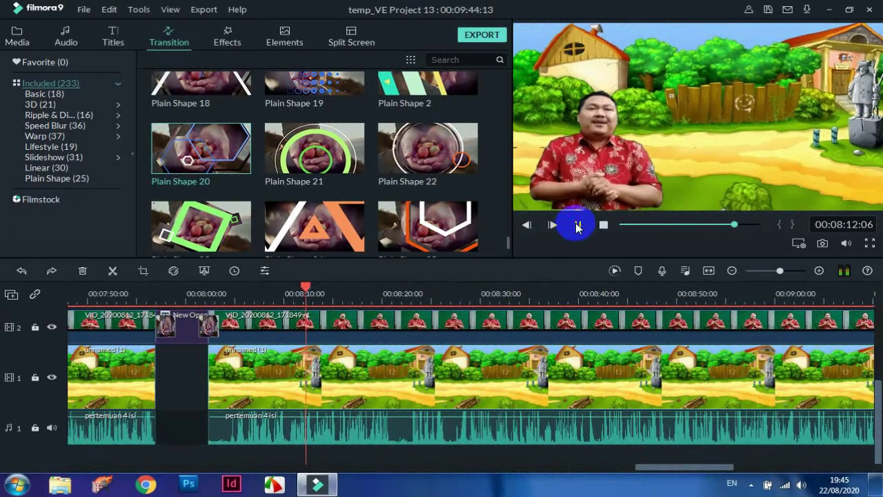
drag(668, 472, 699, 471)
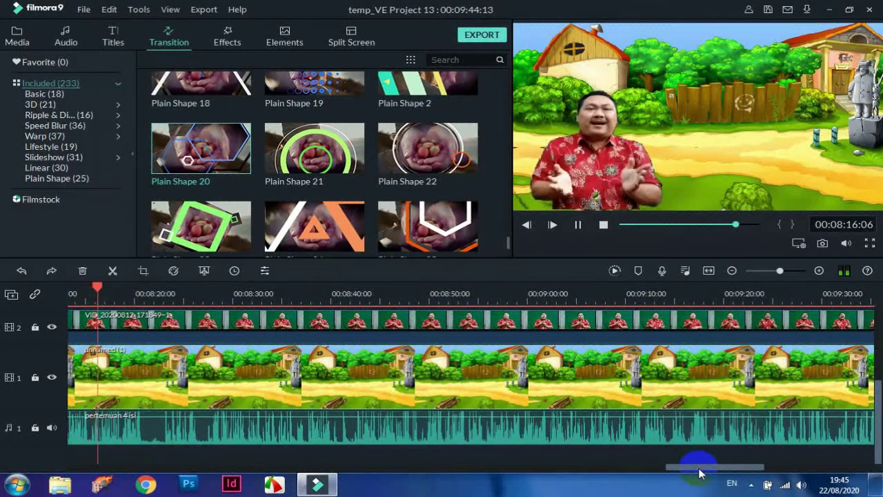
click(732, 270)
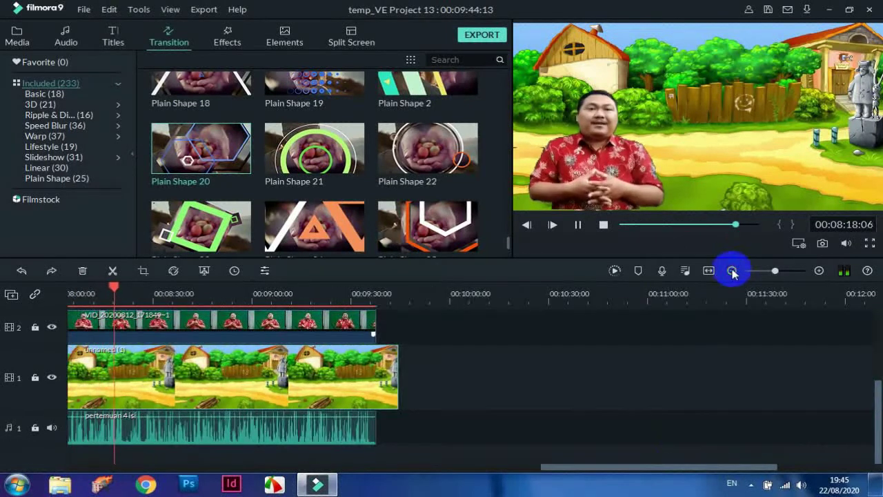
drag(398, 370, 379, 371)
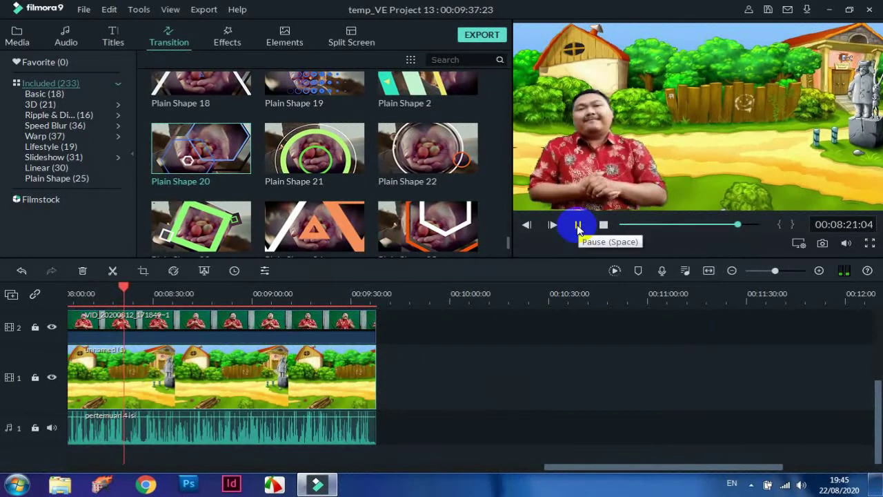
Play the lesson to 00:08:28:21, replay it from about 00:08:22 and stop at 00:08:25:22
drag(875, 410, 876, 368)
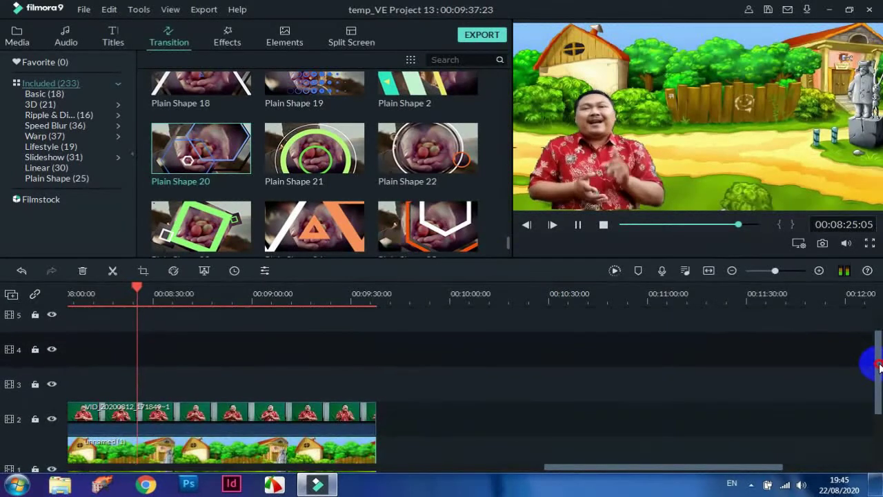
click(819, 272)
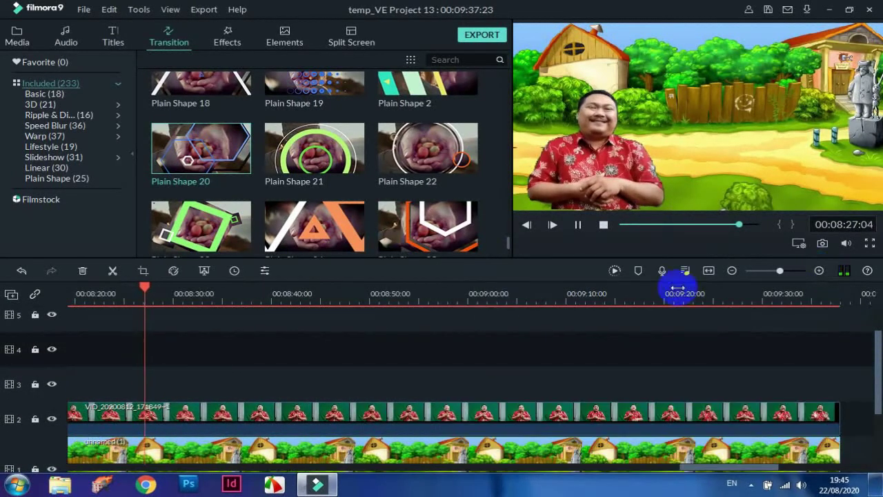
click(580, 229)
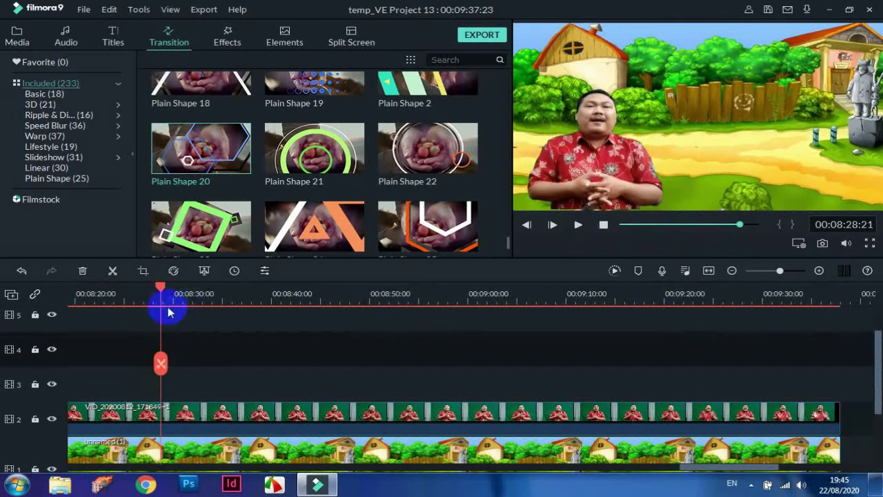
click(95, 295)
click(578, 226)
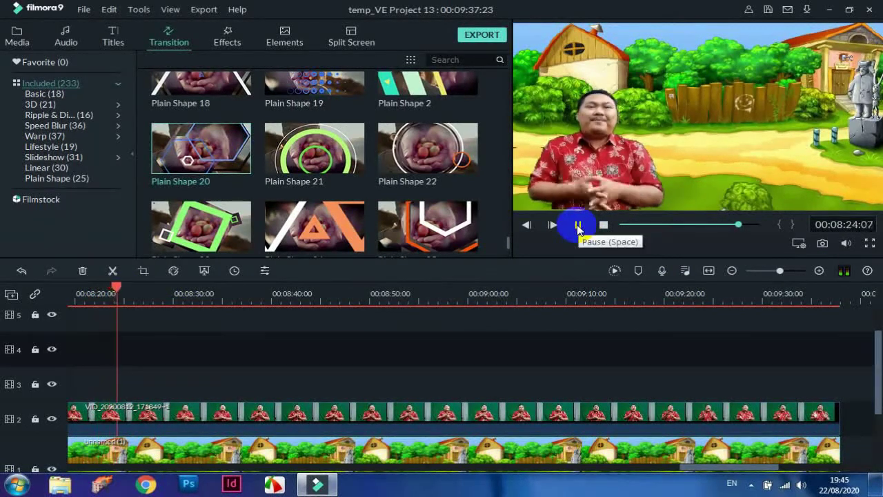
click(578, 229)
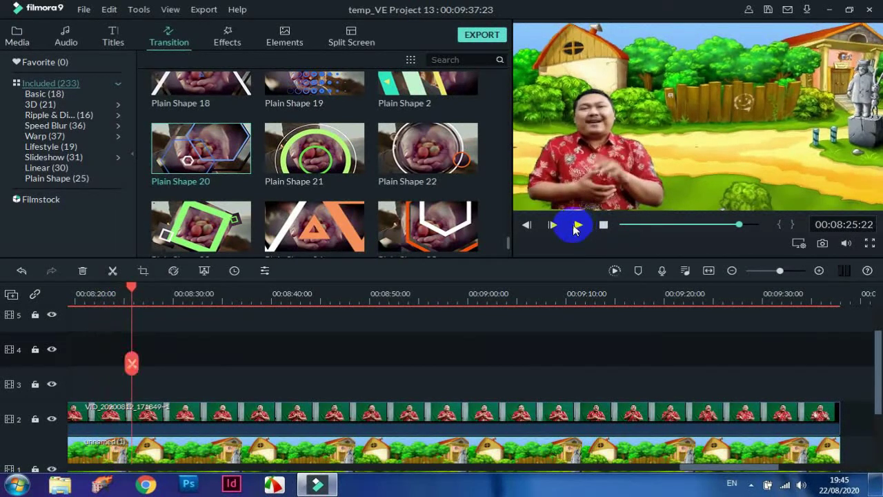
Import ayo renungkan.png from the ASET PNG folder in Pictures into the project media
click(18, 40)
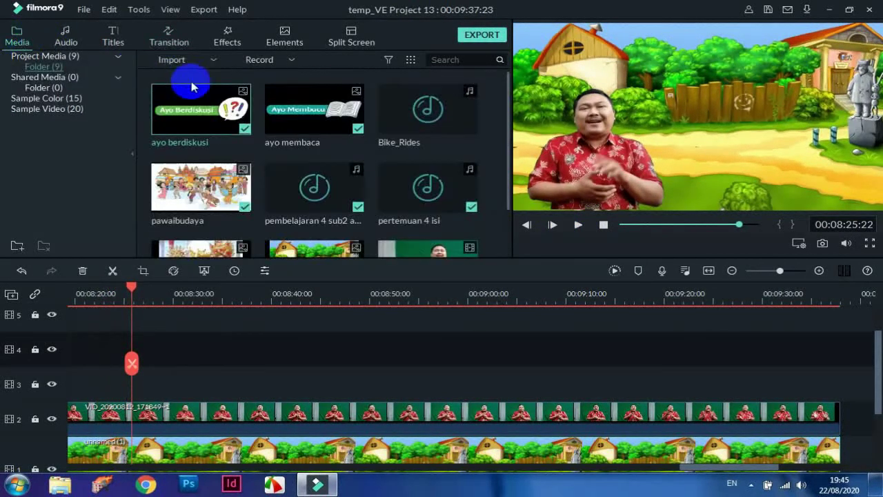
click(173, 60)
click(185, 76)
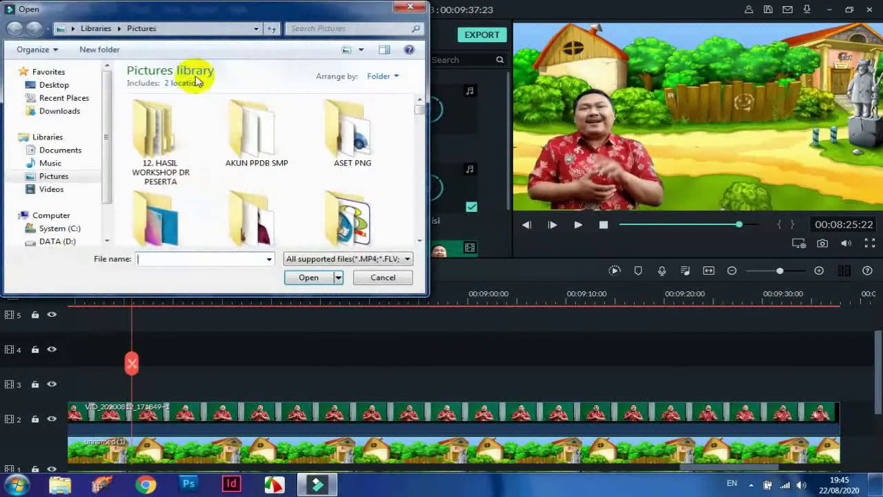
double_click(350, 138)
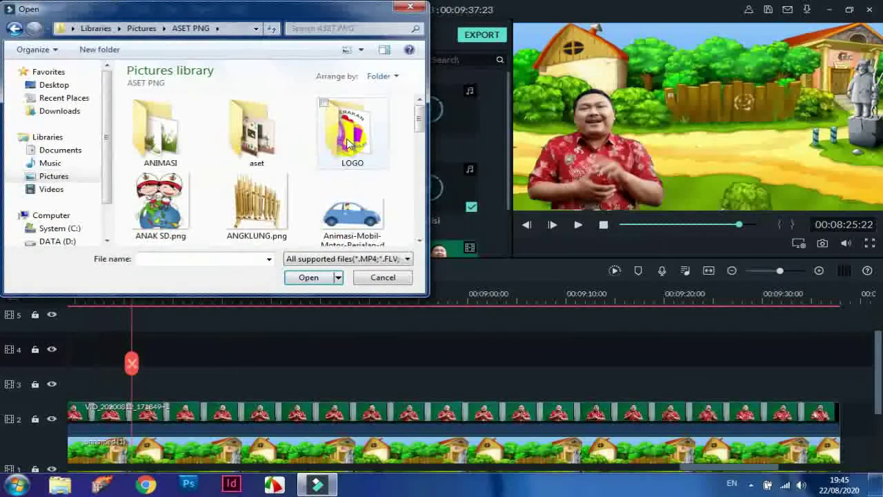
click(262, 138)
double_click(262, 138)
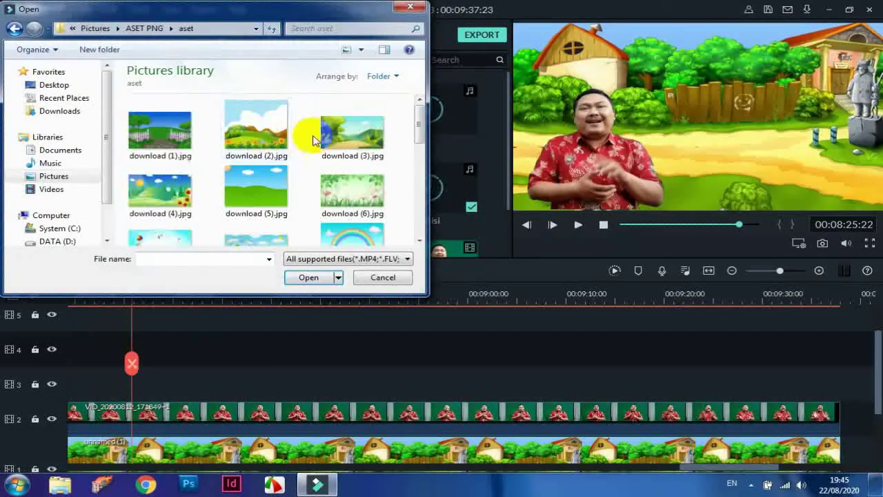
click(136, 30)
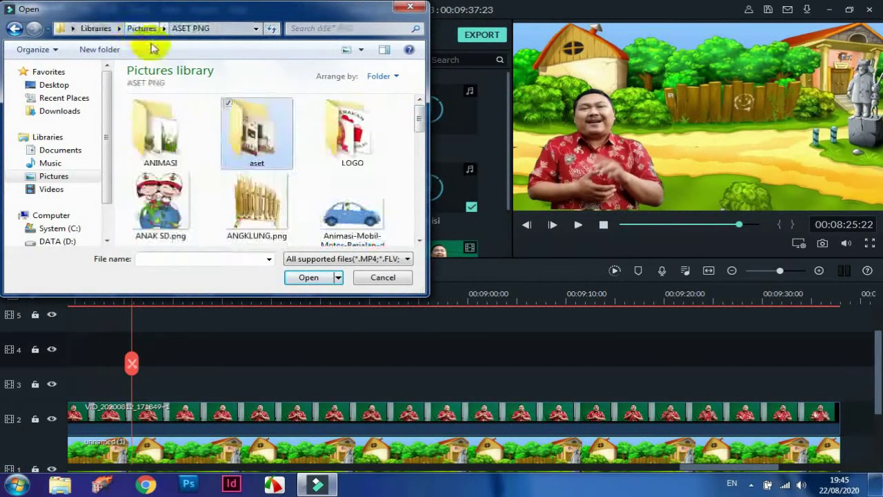
drag(418, 121, 419, 142)
click(258, 195)
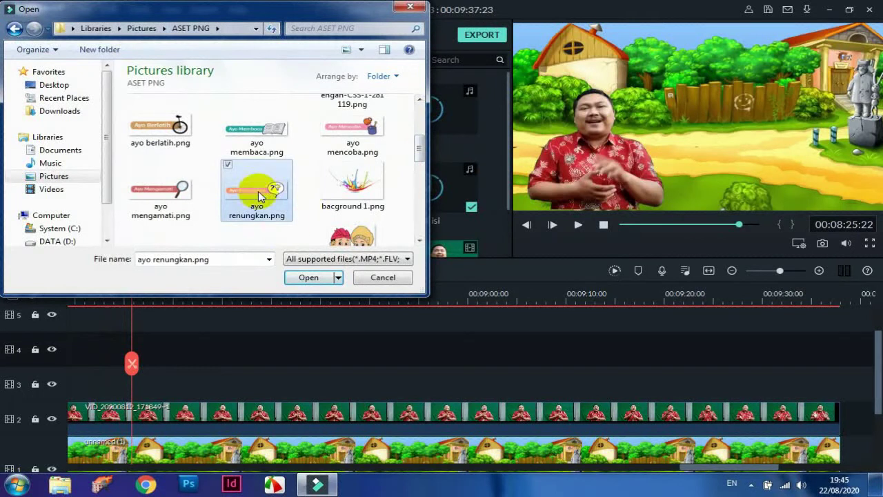
click(314, 280)
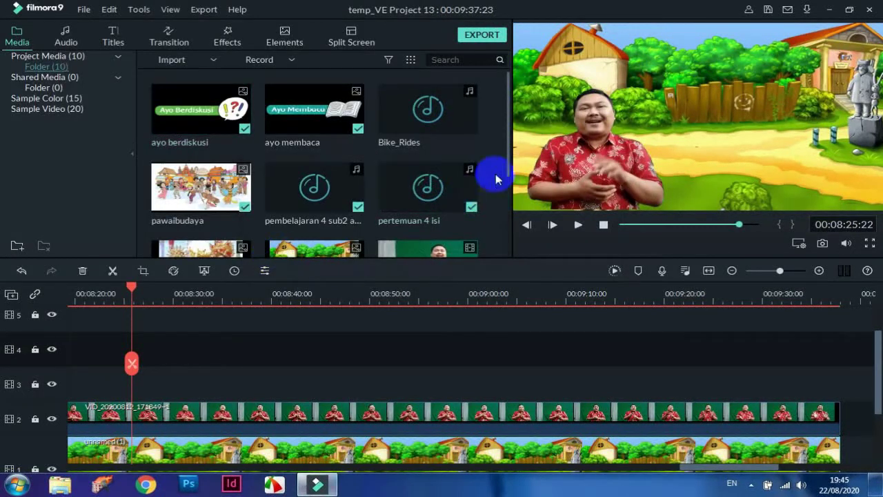
Place the ayo renungkan image on track 3 at 00:08:25:22, scale it to about half size and position it beside the presenter's head
drag(507, 163, 508, 240)
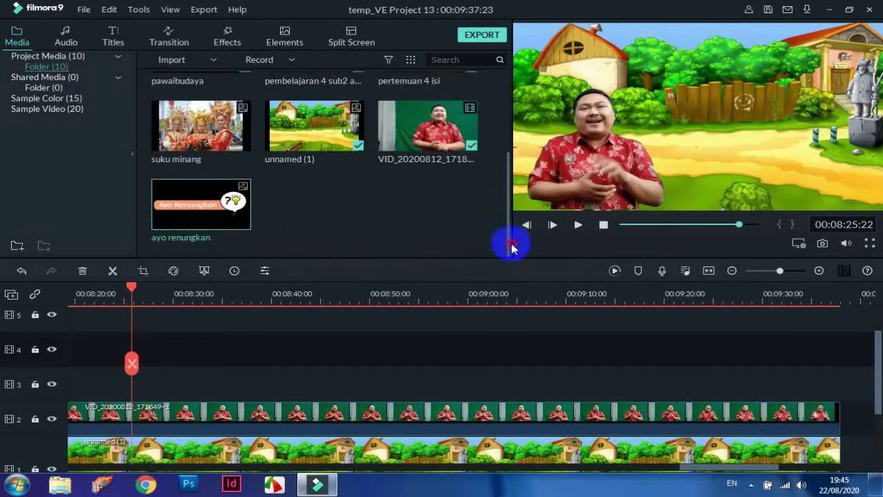
drag(189, 192, 164, 393)
double_click(164, 393)
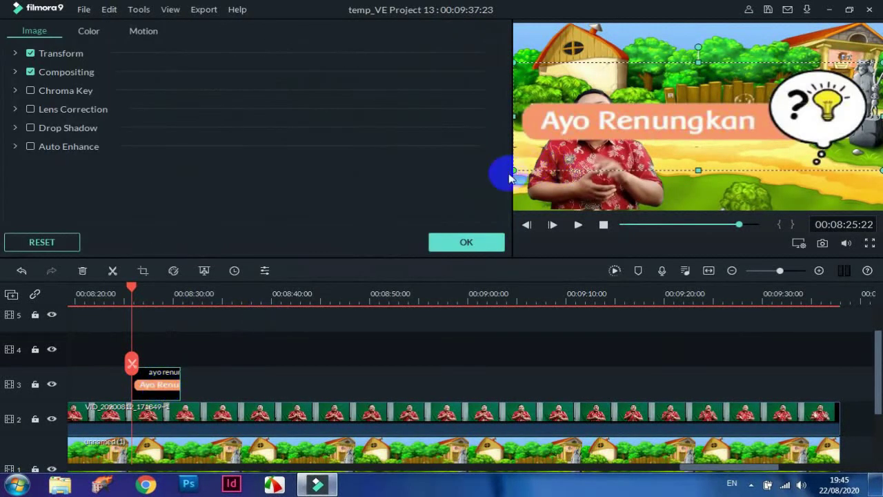
drag(514, 171, 704, 115)
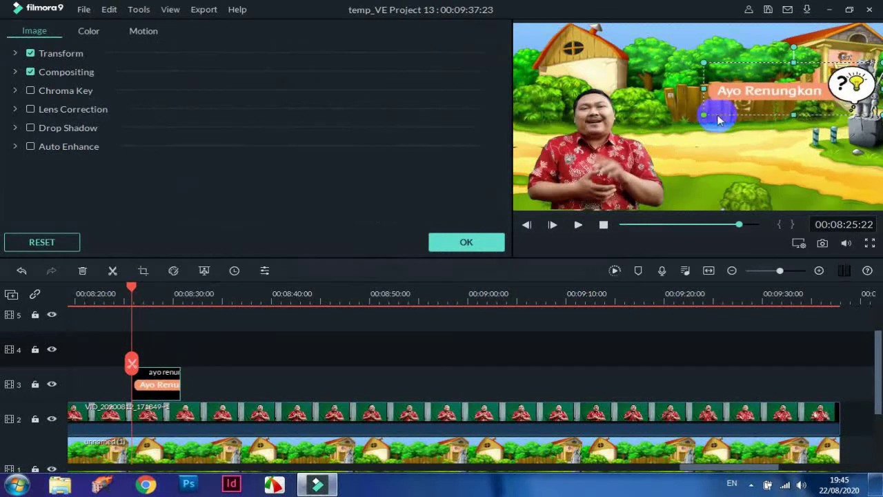
drag(821, 93, 780, 99)
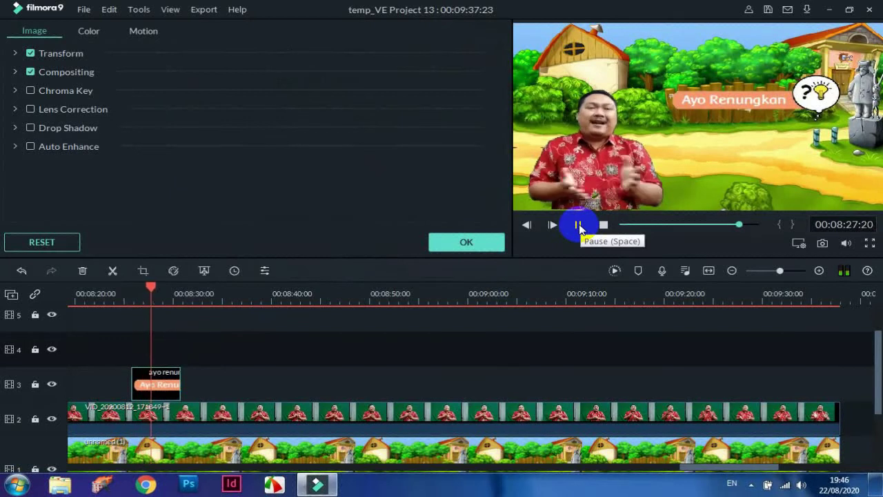
Stop playback at 00:08:28:02 and trim the end of the ayo renungkan image on track 3 to just past the playhead
click(579, 226)
drag(181, 376, 159, 376)
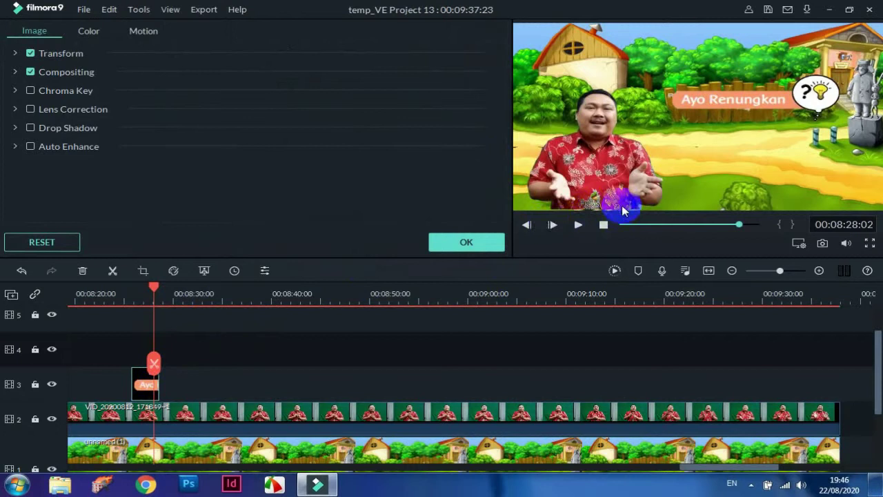
Play the lesson on from 00:08:28:02, replay the passage near 00:08:36 and stop at 00:08:37:15
click(579, 225)
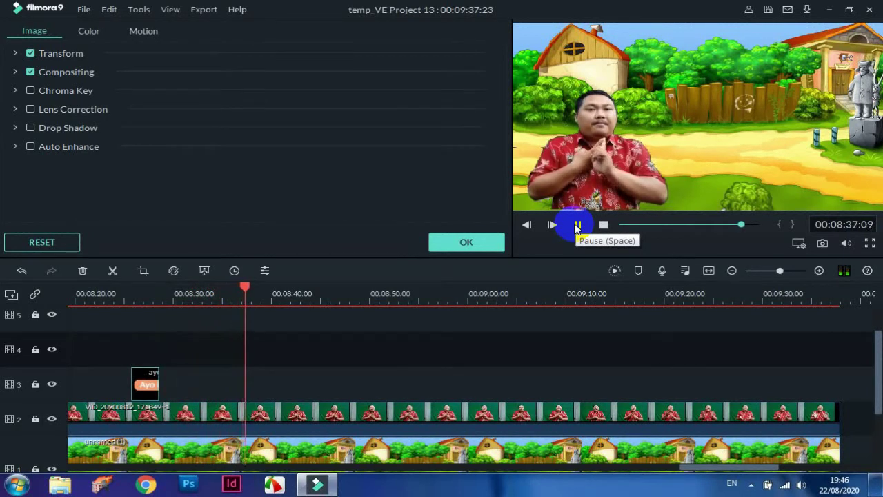
click(577, 226)
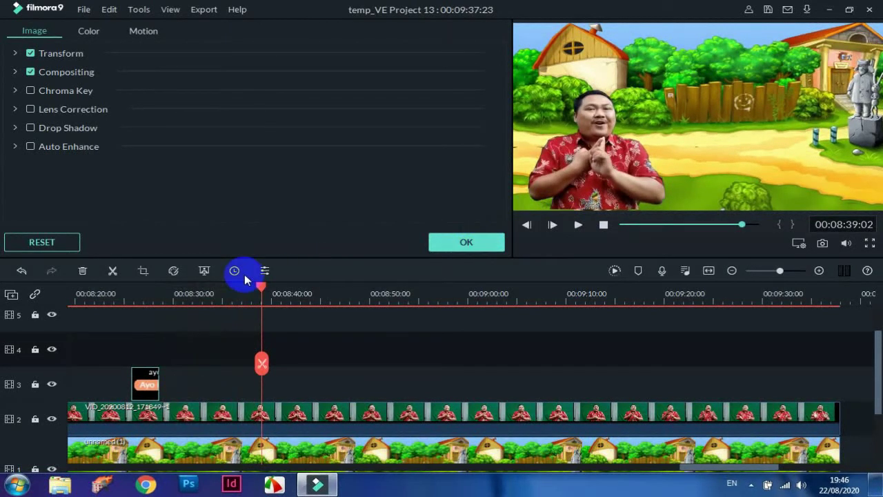
drag(262, 287, 239, 288)
click(578, 225)
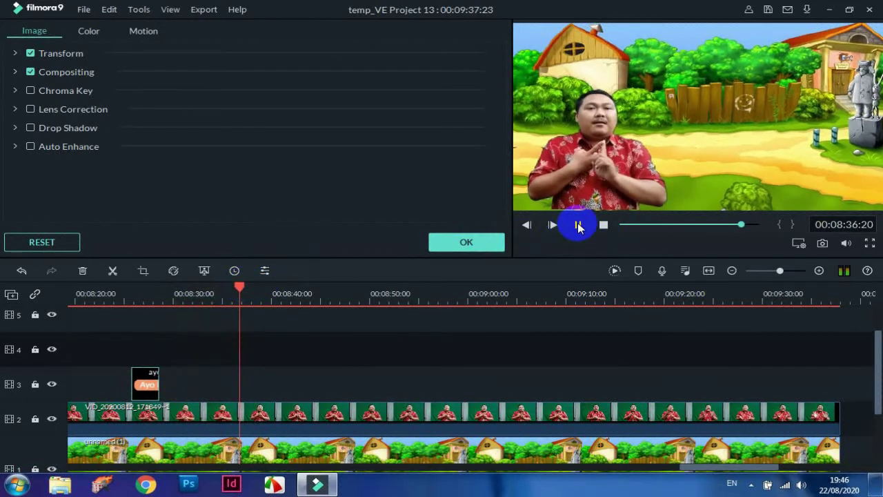
click(578, 225)
Add the Lower Third 4 title to track 3 at 00:08:37:13 and extend it to about 40 seconds
click(487, 240)
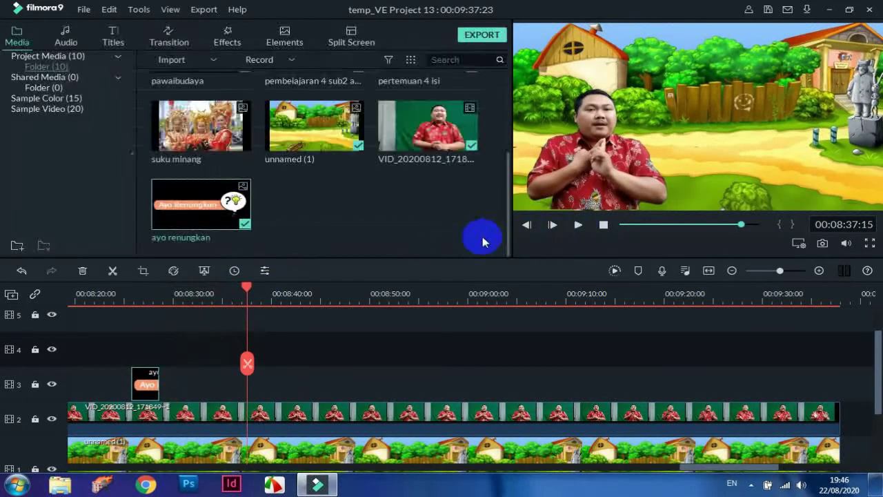
click(119, 35)
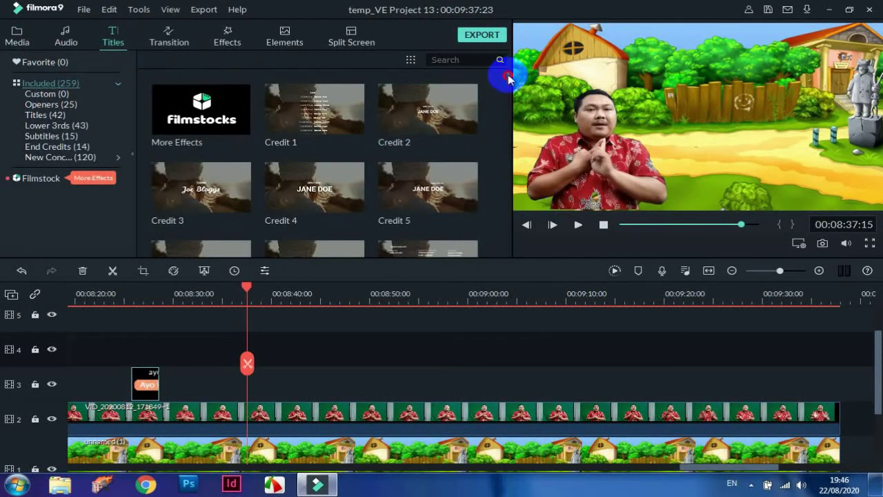
scroll(507, 79, down, 10)
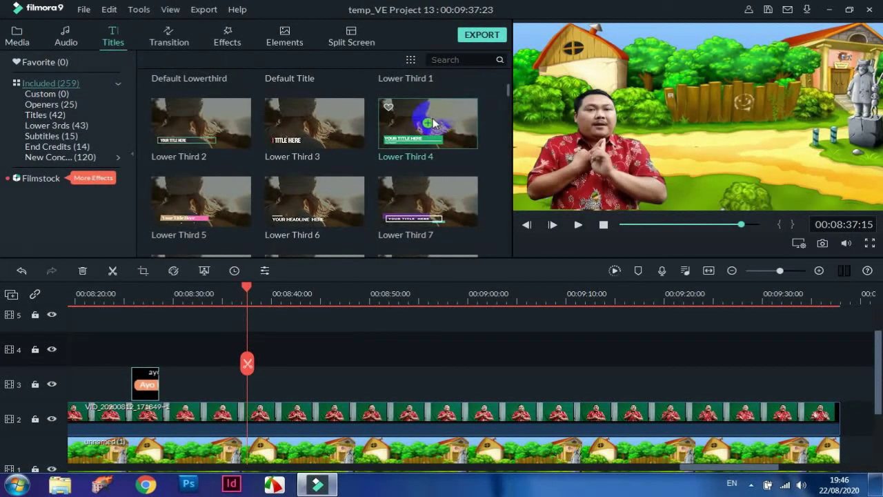
drag(448, 123, 647, 391)
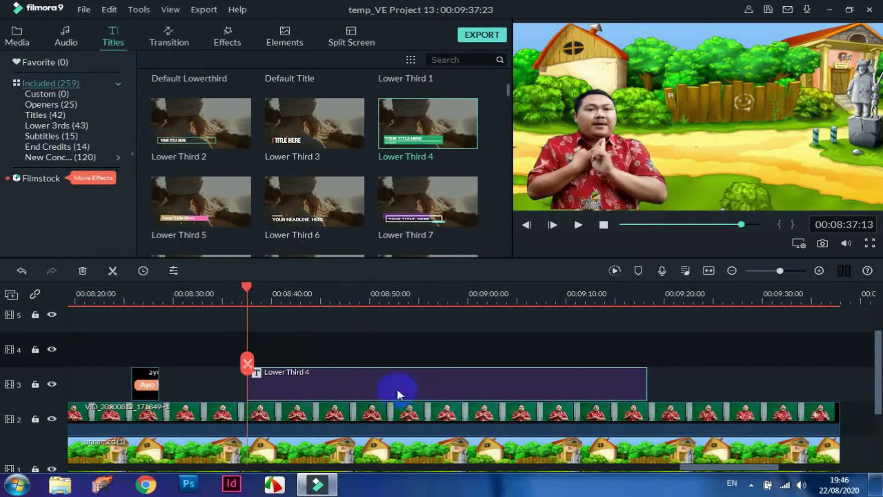
Clear the title's YOU PRESENT subtitle and move its green bar and main text to the upper area beside the presenter's head
double_click(398, 395)
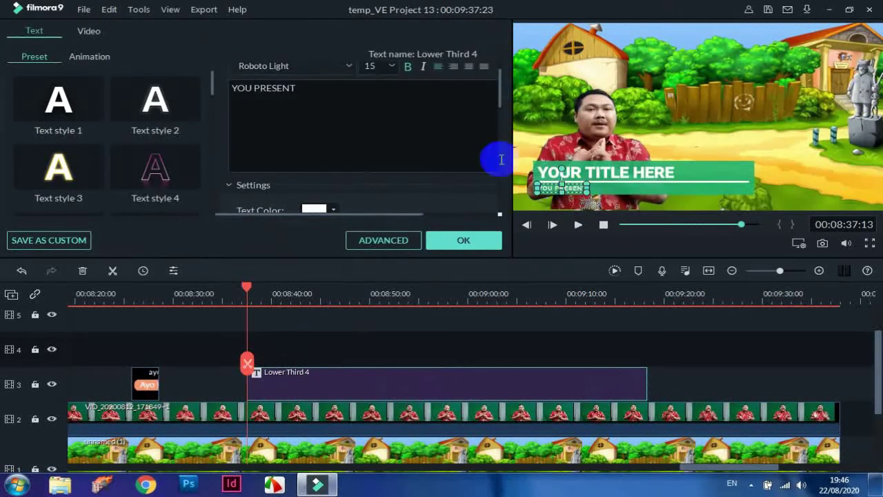
drag(315, 89, 115, 73)
key(BackSpace)
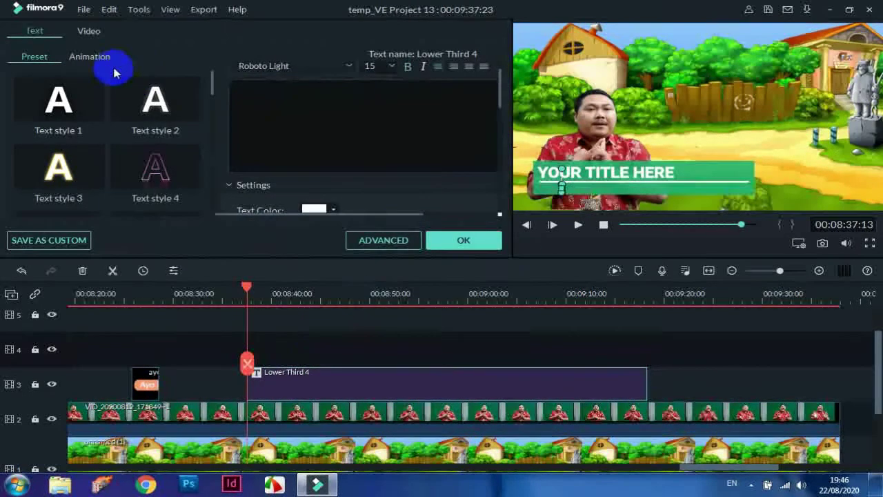
click(708, 168)
drag(704, 169, 827, 59)
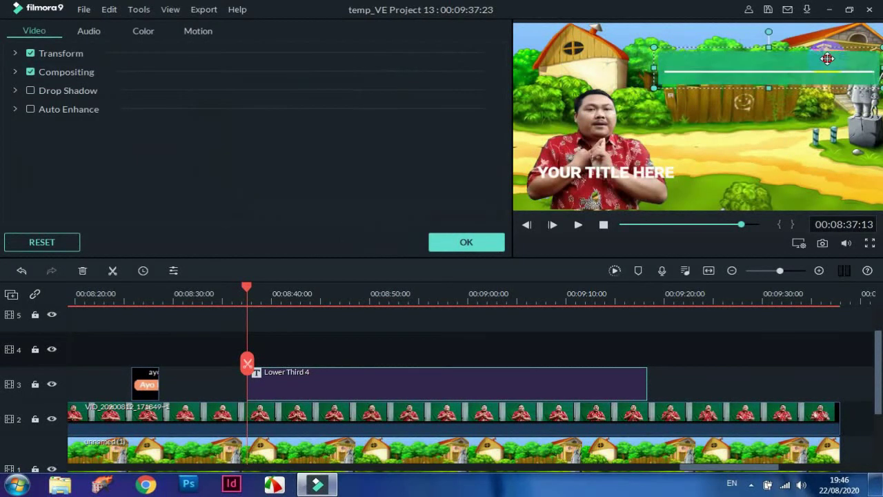
drag(607, 171, 744, 63)
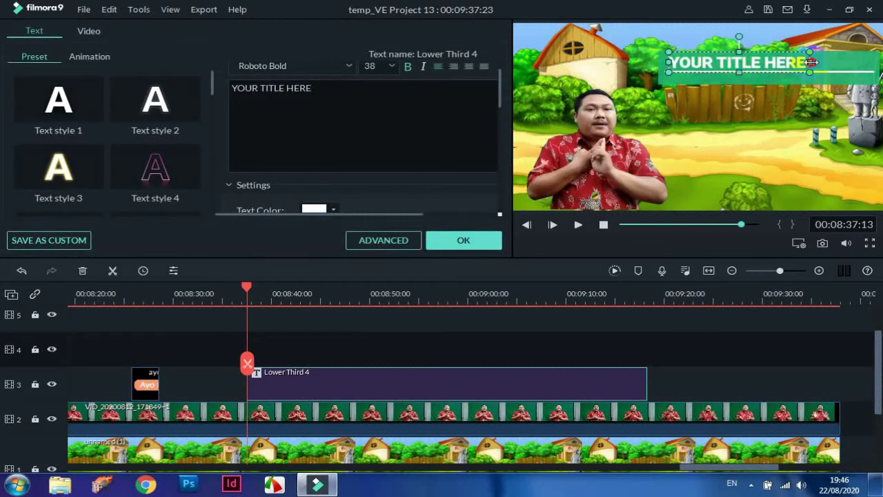
Widen the title's text box to the bar's width and replace its text with MENEMUKAN GAGASAN POKOK / DAN GAGASAN PENDUKUNNG on two lines
drag(811, 62, 873, 62)
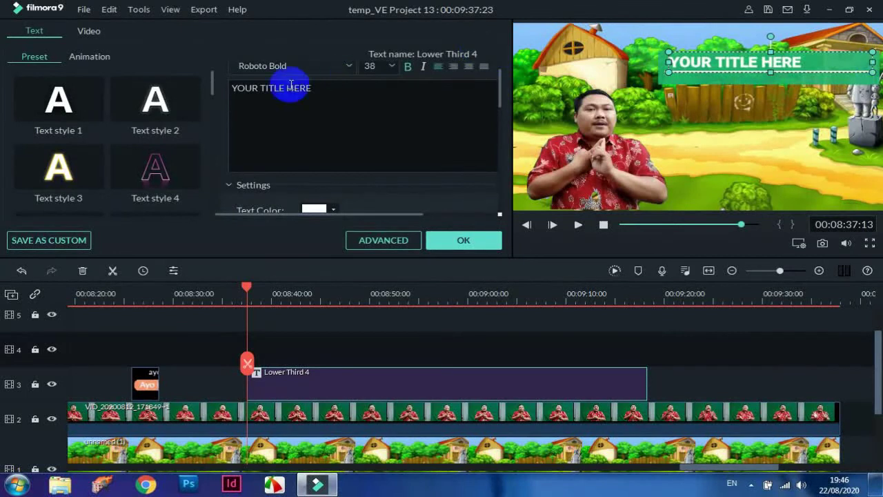
key(ctrl+a)
text(MENE)
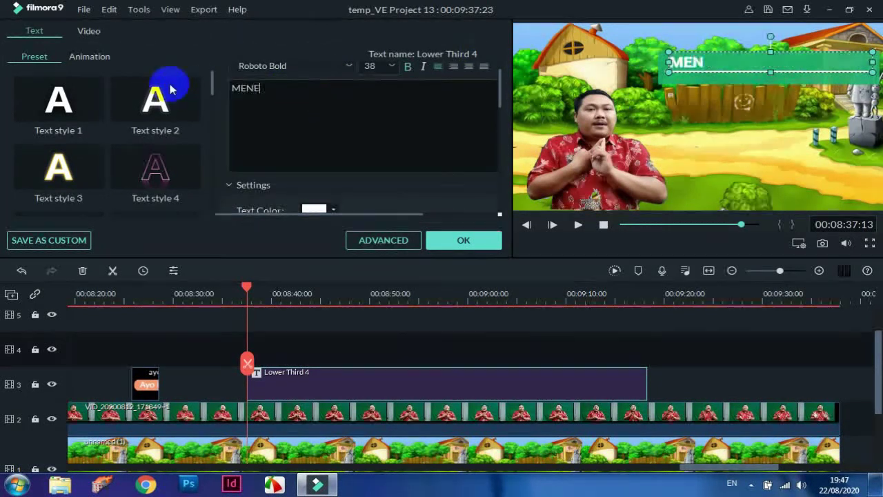
text(MUKAN GAGASAN POKOK )
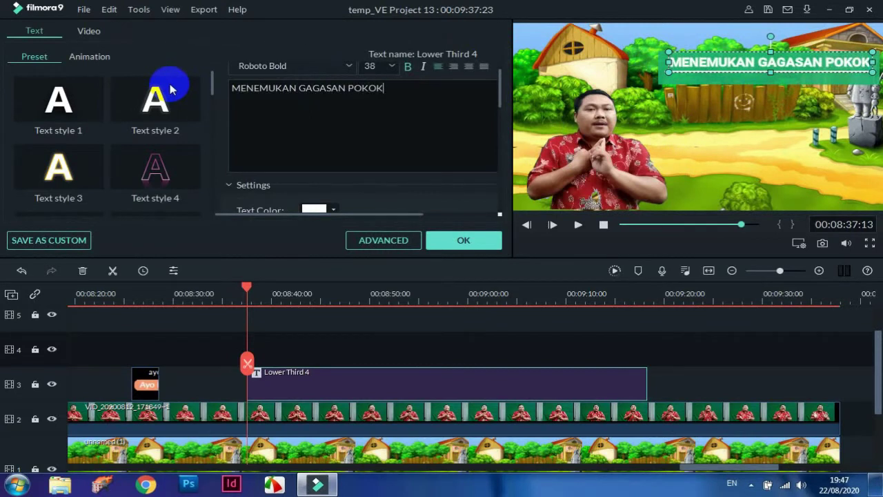
text(DAN GAGASAN PENDUKUNNG)
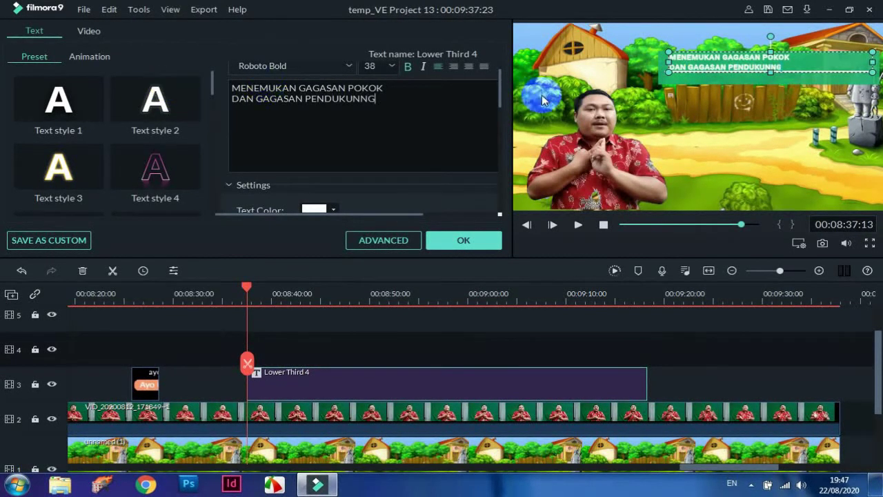
Enlarge the title's text box and fit the two lines of text within the green bar on either side of its white line
drag(771, 72, 790, 87)
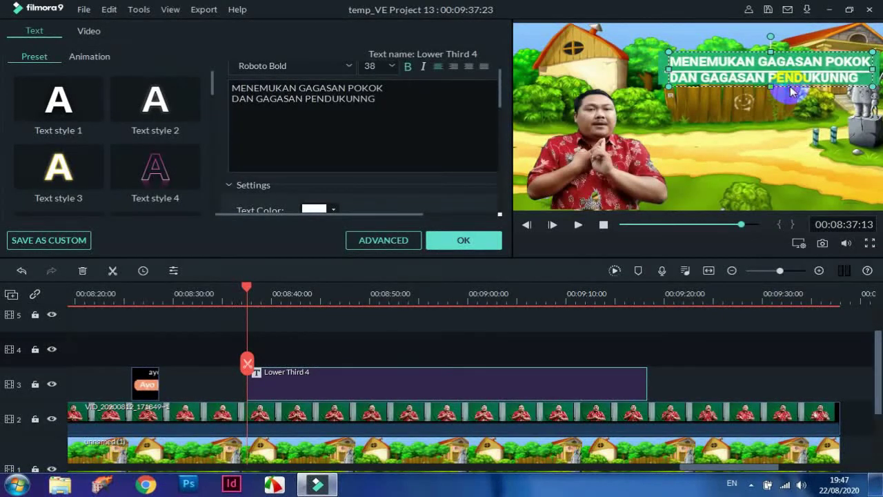
click(661, 78)
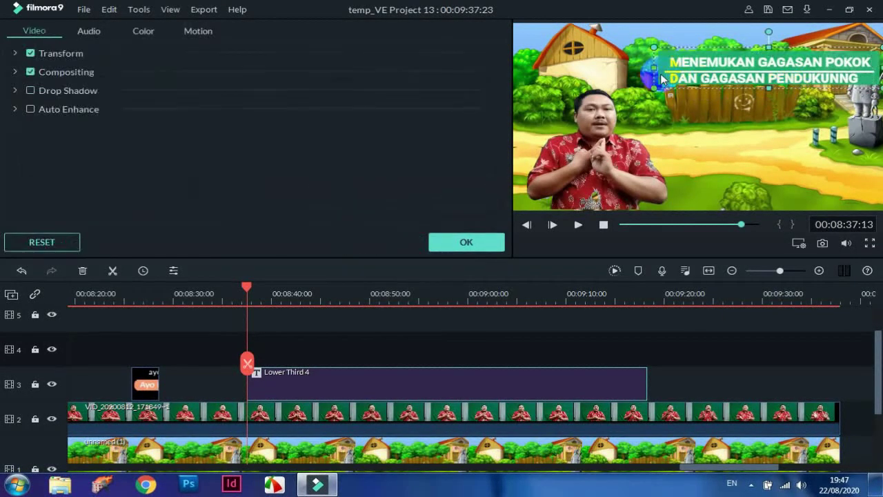
click(779, 88)
drag(770, 90, 755, 87)
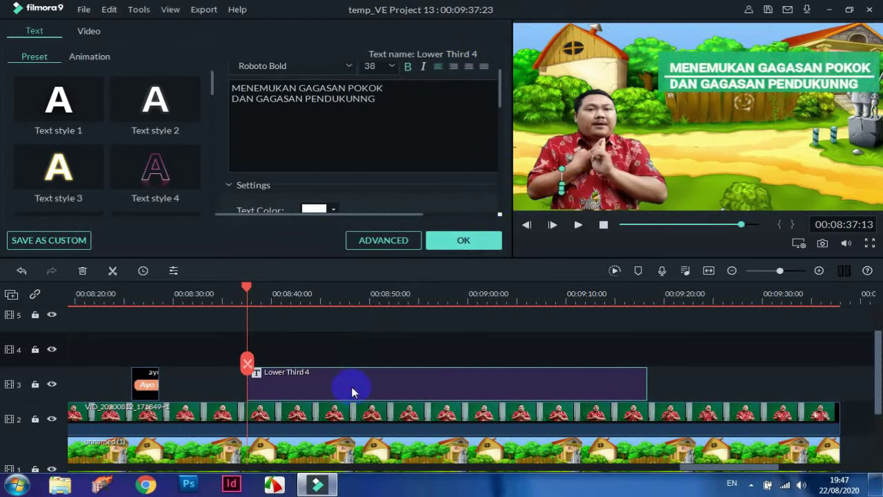
Paste a copy of the Lower Third 4 title and place it on track 4 starting at about 00:08:51
drag(736, 473, 749, 473)
click(735, 296)
drag(737, 290, 718, 288)
click(733, 390)
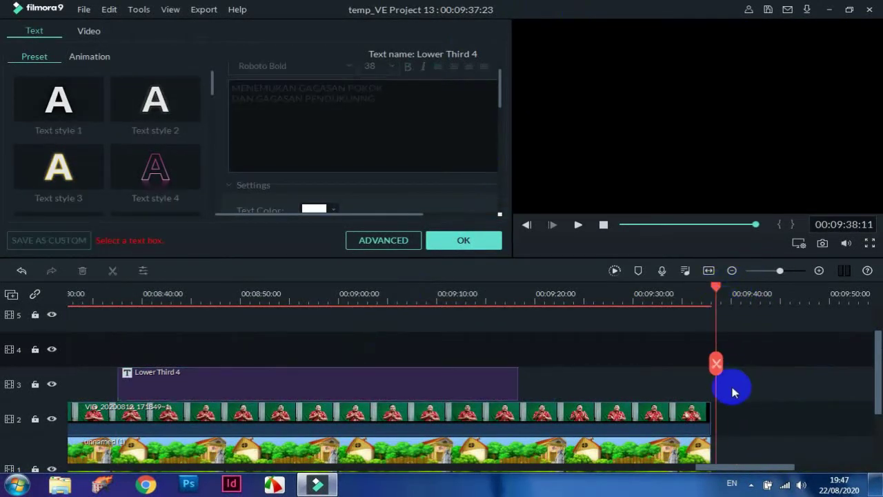
key(ctrl+v)
drag(570, 351, 193, 343)
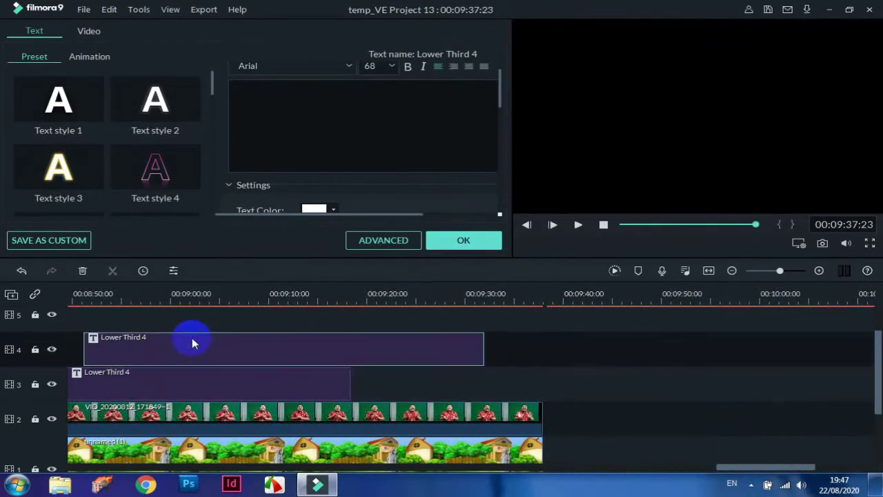
Preview the track 3 title's entrance from 00:08:37:02 and stop at 00:08:41:20
drag(729, 470, 679, 470)
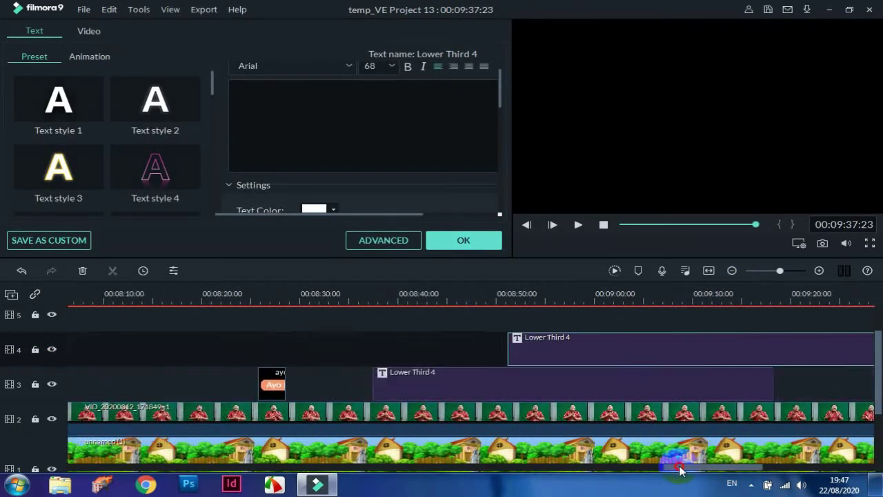
click(369, 300)
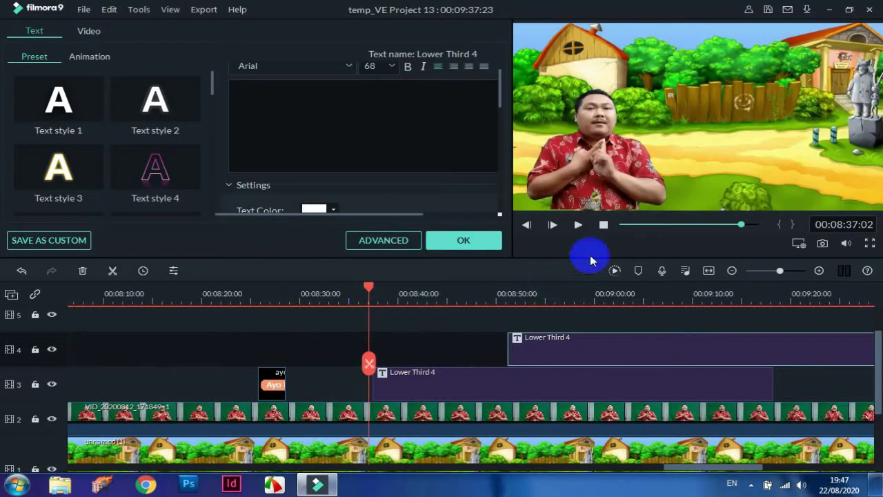
click(579, 227)
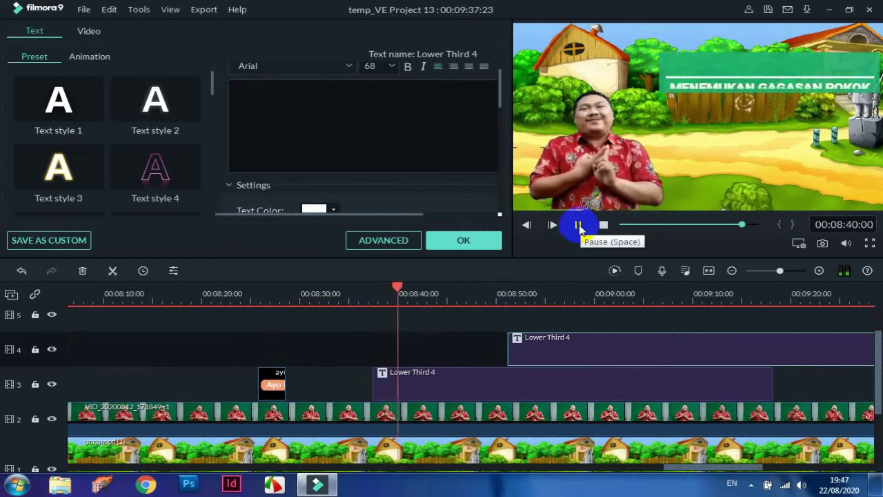
click(578, 225)
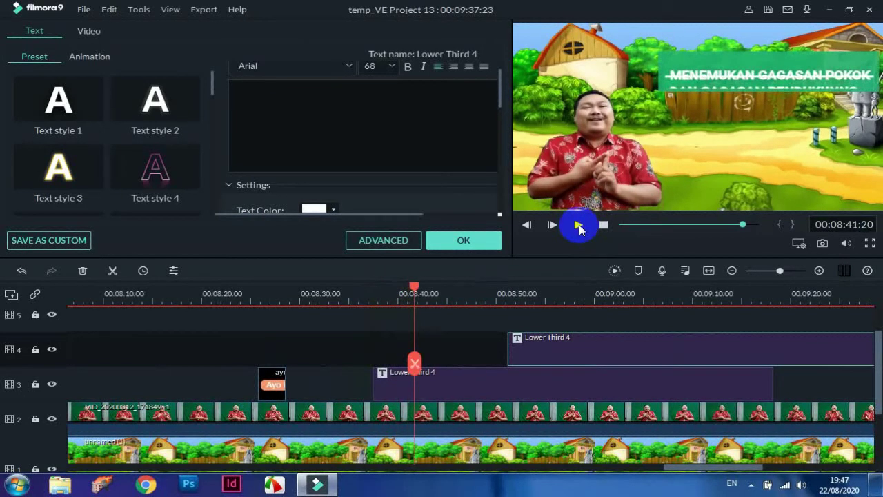
In the track 3 title's advanced text editor, shorten the entrance animations of both text layers to about one second
click(445, 371)
click(384, 241)
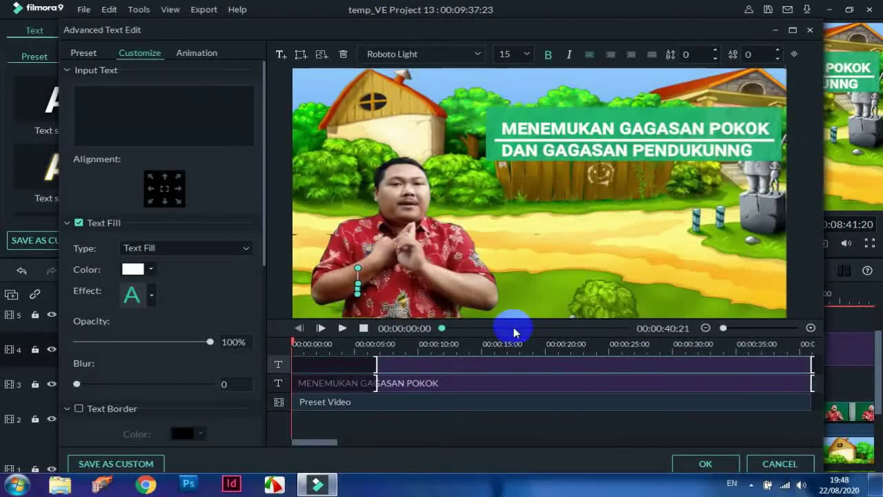
drag(375, 383, 295, 385)
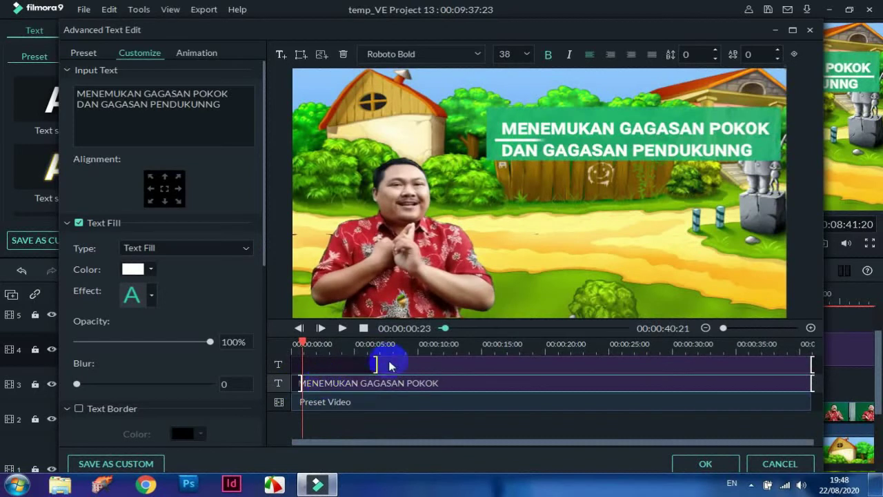
drag(373, 360, 305, 363)
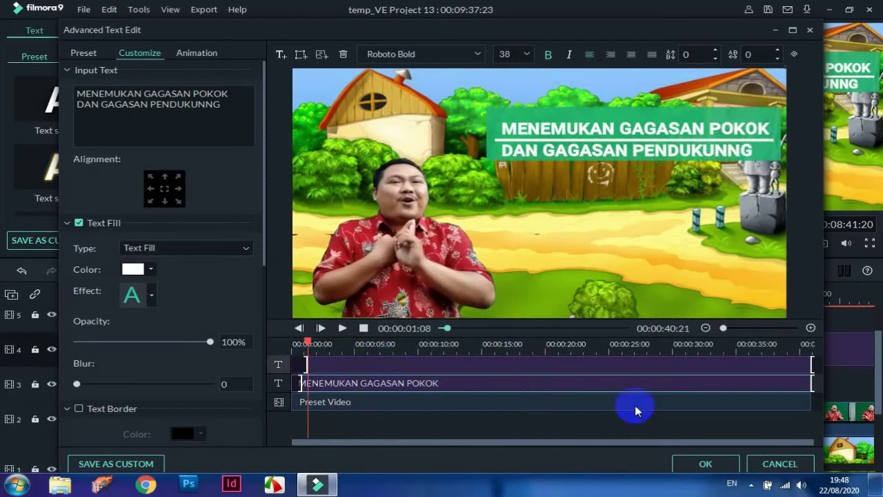
click(720, 466)
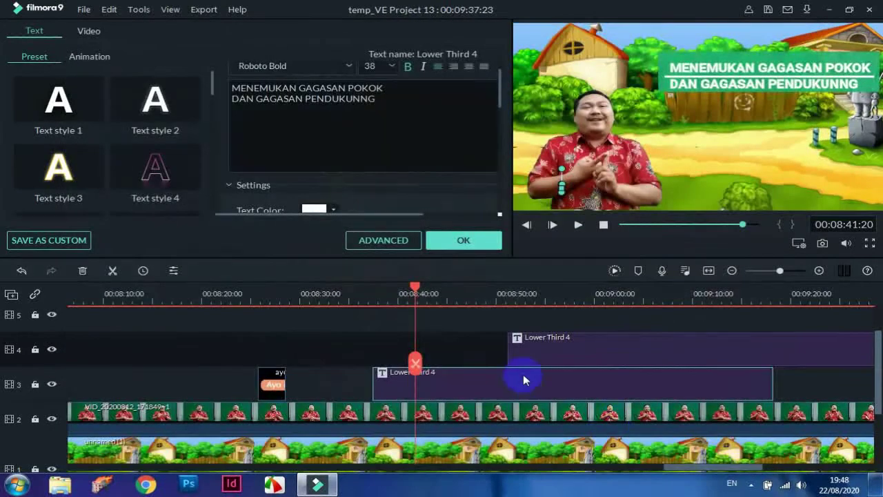
Replay the lesson from about 00:08:37 to check the title's entrance and stop at 00:08:54:02
click(523, 380)
click(369, 299)
click(578, 225)
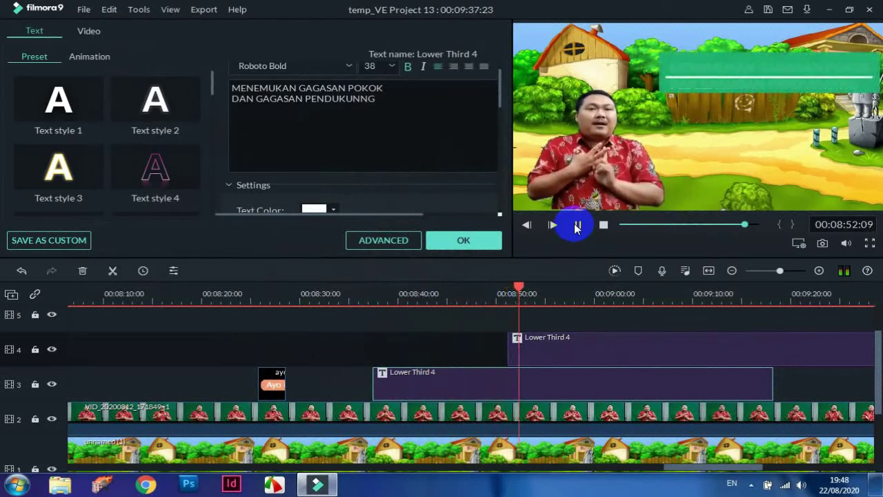
click(577, 227)
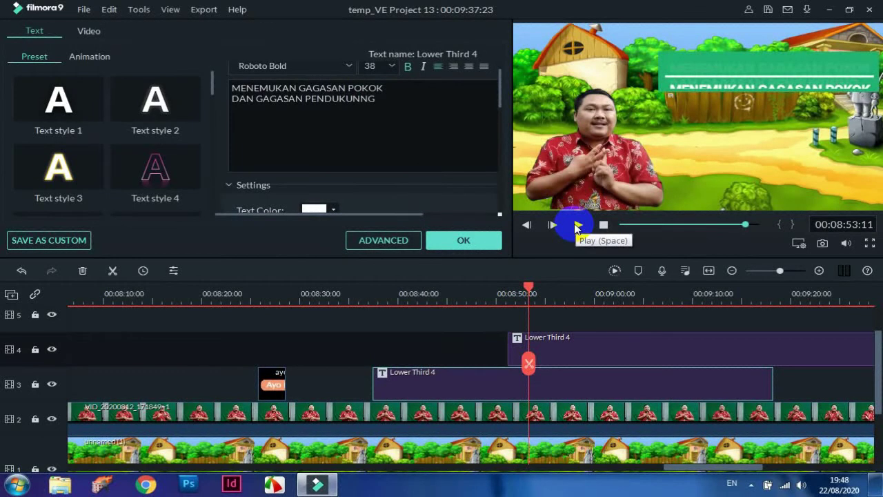
click(577, 227)
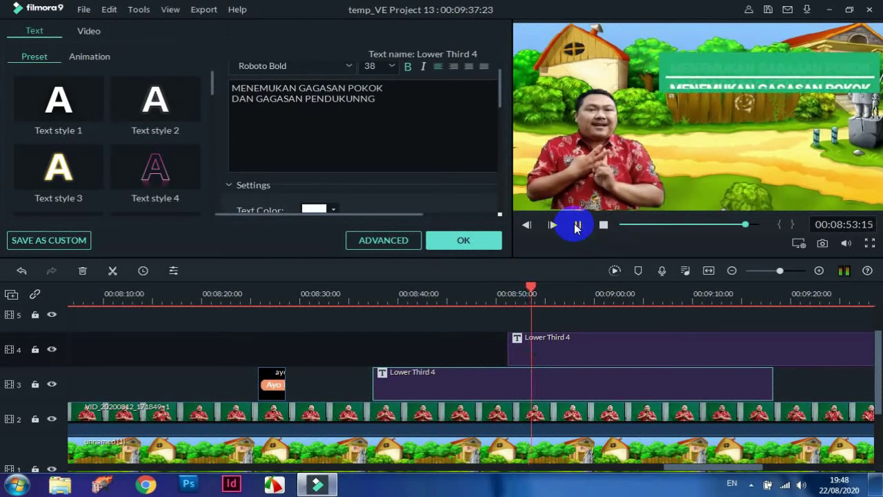
click(578, 226)
Move the track 4 title's text "MENEMUKAN GAGASAN POKOK DAN GAGASAN PENDUKUNNG" down onto the lower green banner in the preview
click(636, 350)
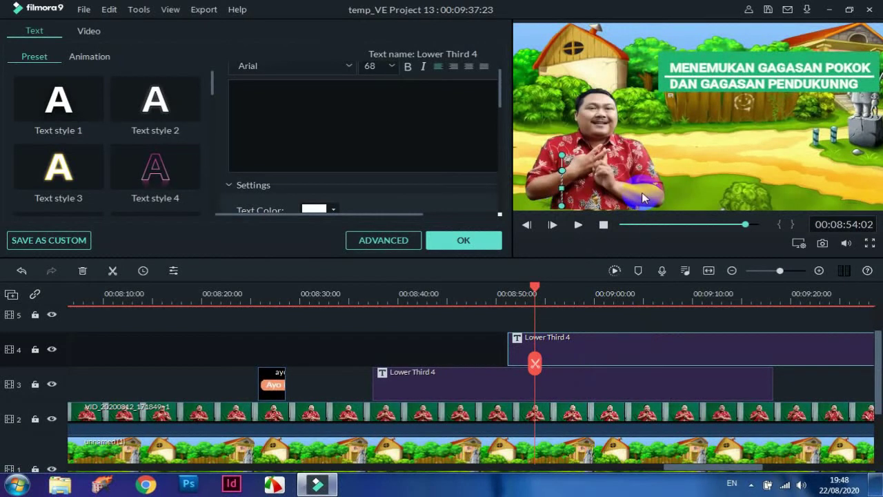
click(679, 61)
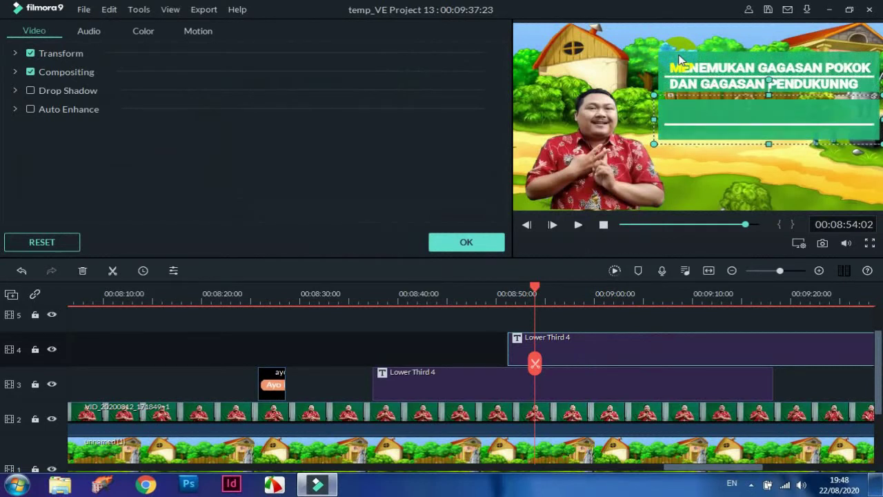
double_click(720, 67)
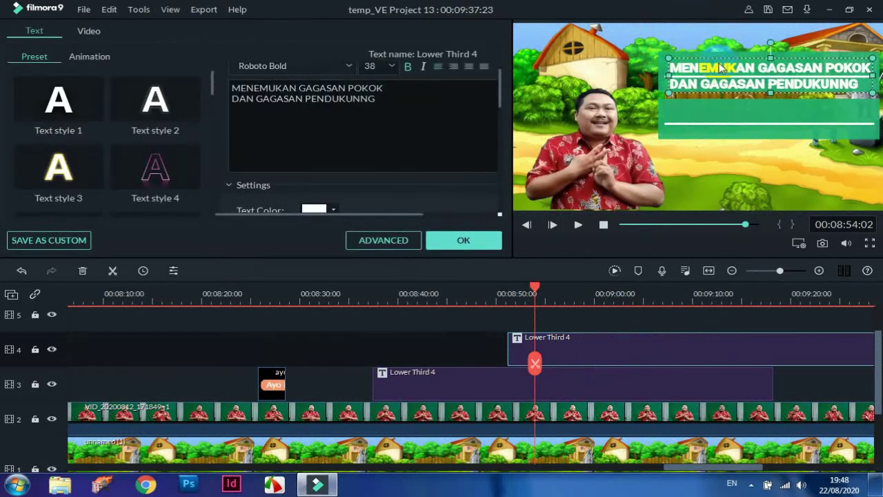
drag(720, 67, 728, 134)
click(690, 253)
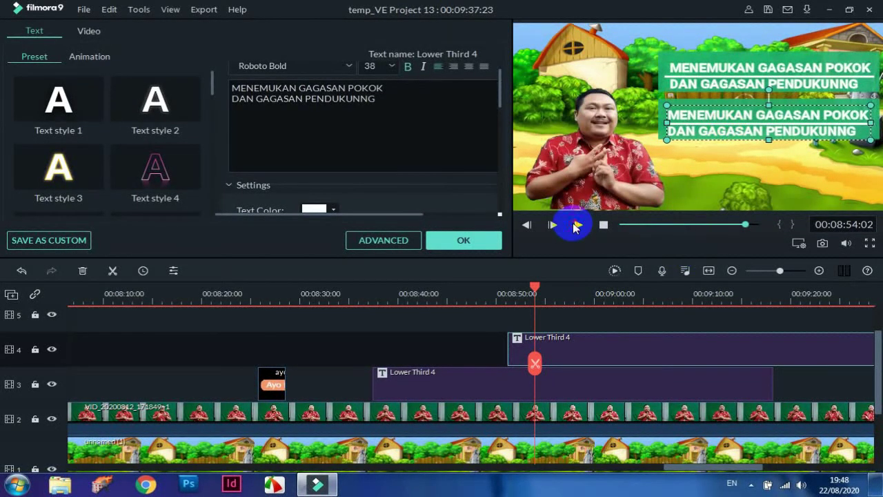
At about 00:08:55:21, change the lower banner's text to "KERJASAMA" and seat it just above the banner's white line
click(577, 225)
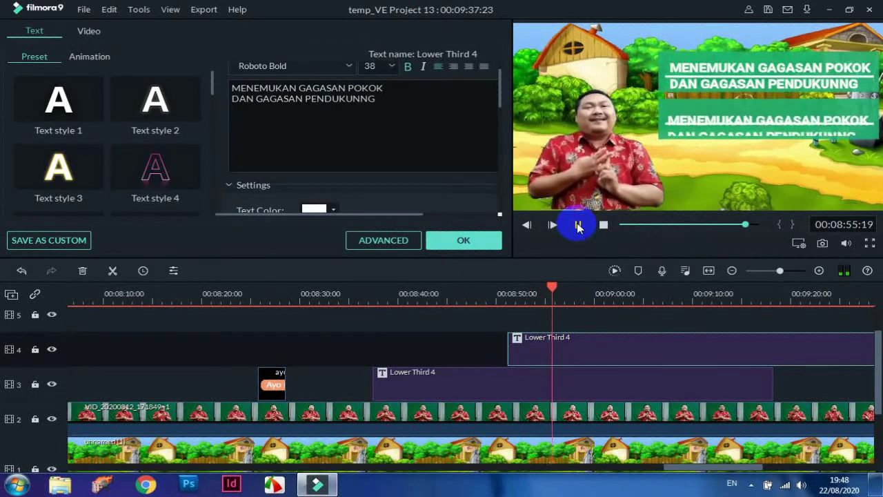
click(579, 227)
drag(380, 101, 145, 64)
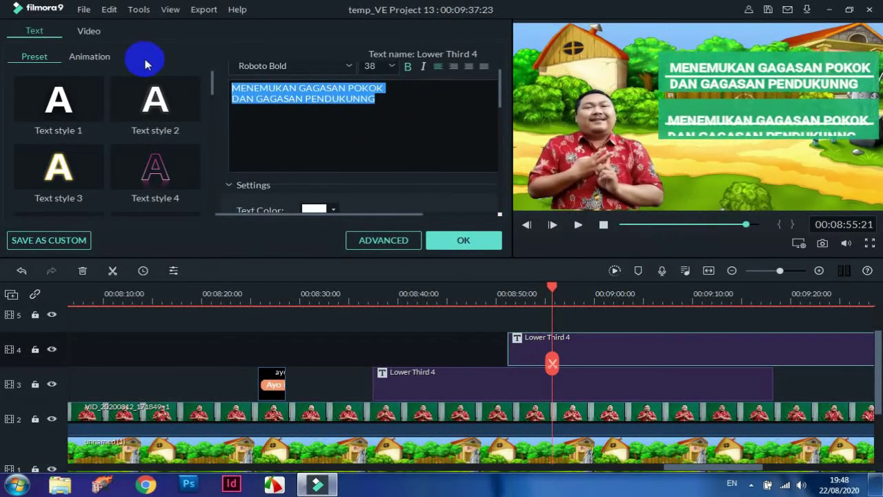
text(KERJASAMA)
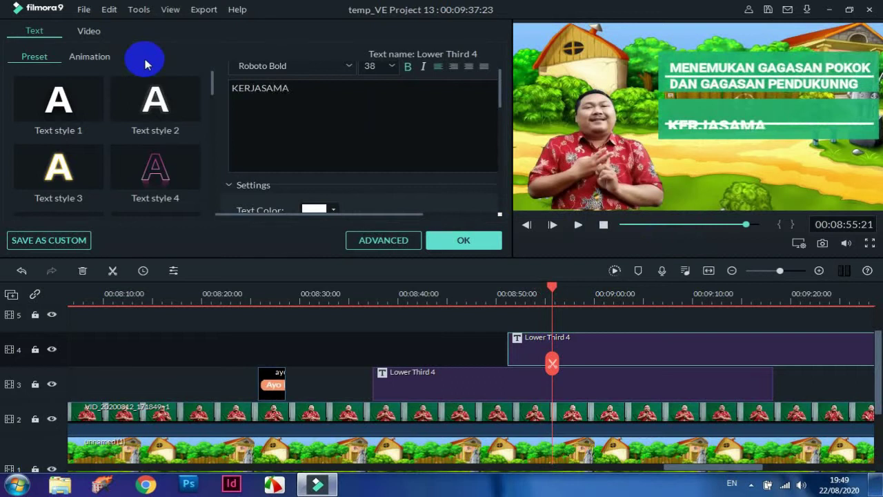
click(514, 185)
click(761, 133)
drag(768, 136, 772, 124)
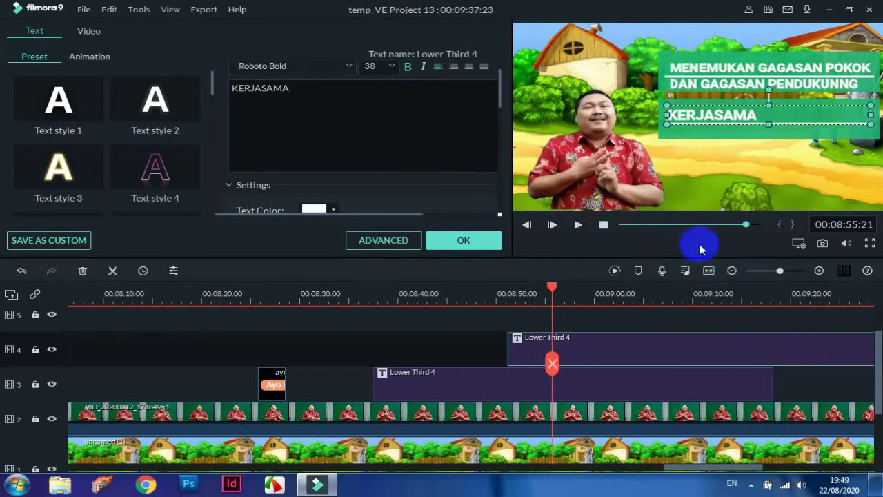
Play the lesson onward from 00:08:55:21, replay from about 00:09:06, and stop at about 00:09:10:11 to find the titles' end point
click(577, 226)
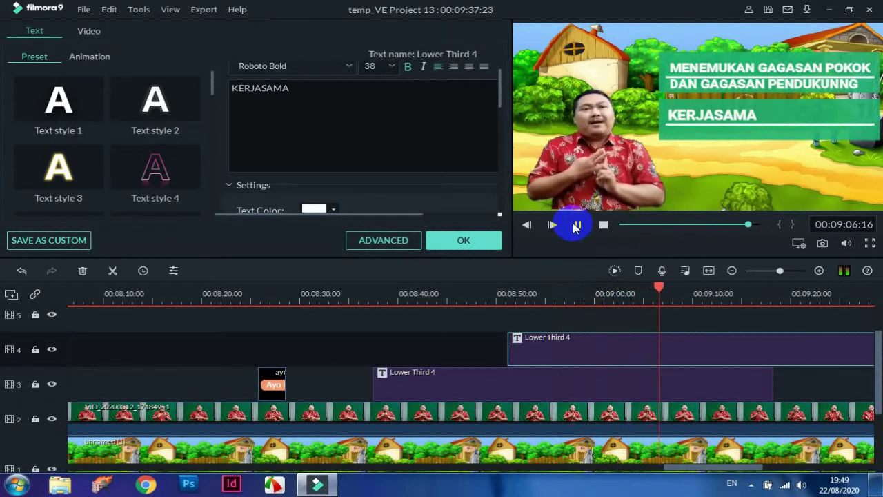
double_click(739, 459)
scroll(738, 461, down, 2)
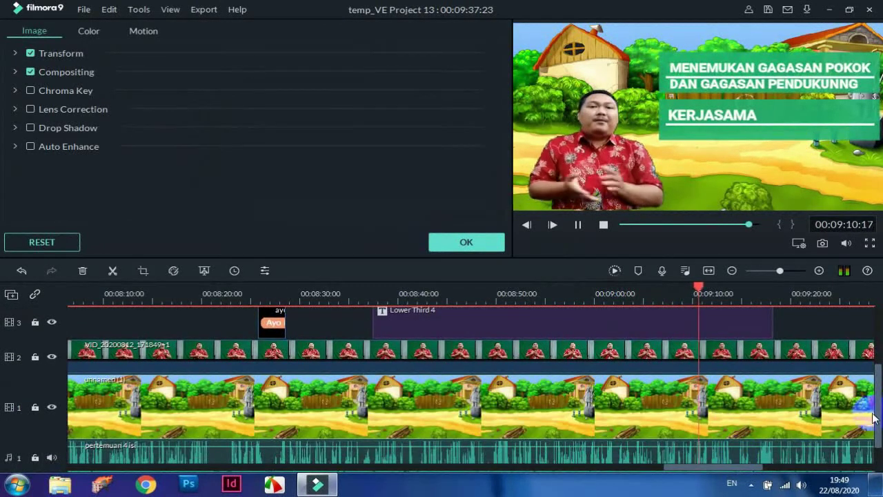
scroll(863, 387, up, 3)
scroll(872, 369, down, 1)
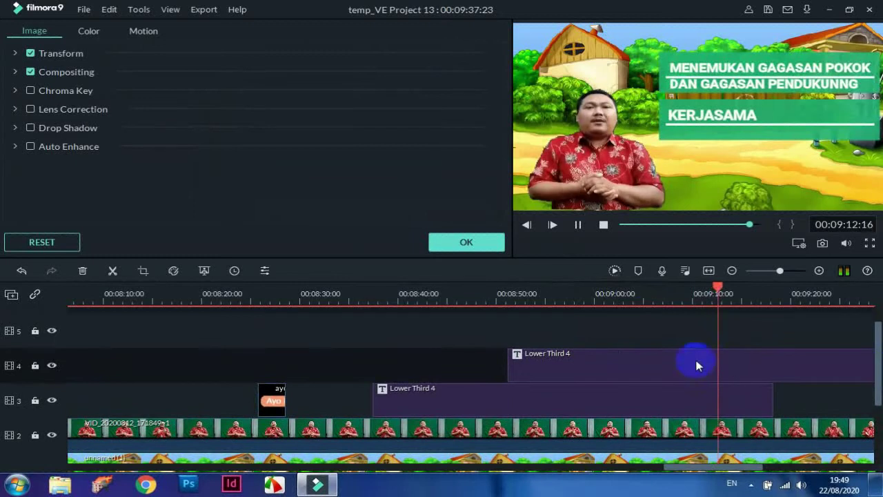
click(645, 298)
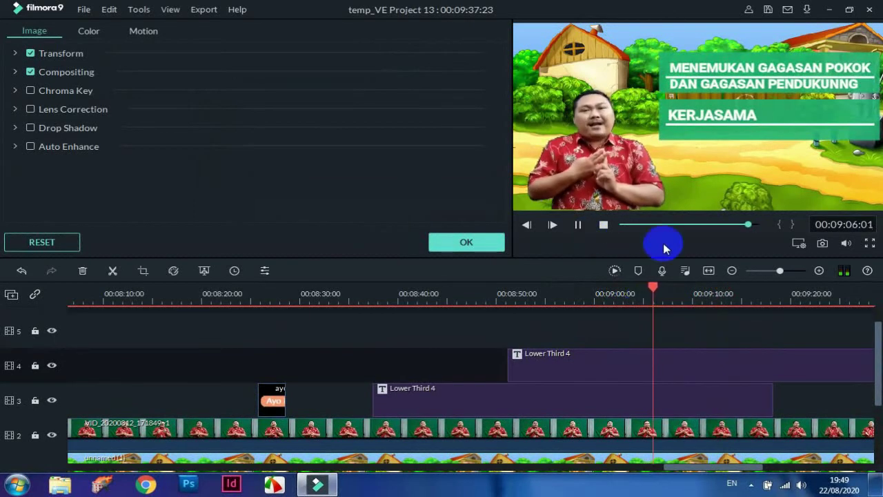
click(578, 231)
Trim the ends of the Lower Third 4 titles on tracks 3 and 4 to about 00:09:10:09
drag(755, 469, 783, 469)
click(588, 396)
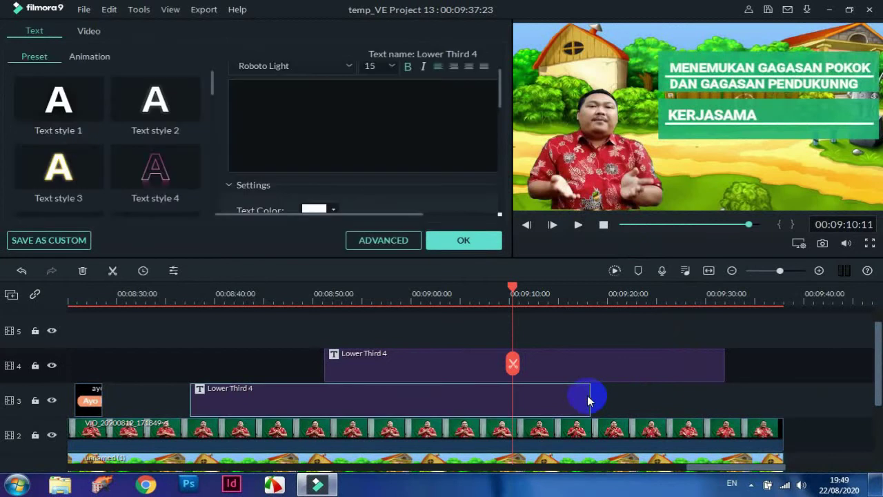
drag(587, 396, 518, 402)
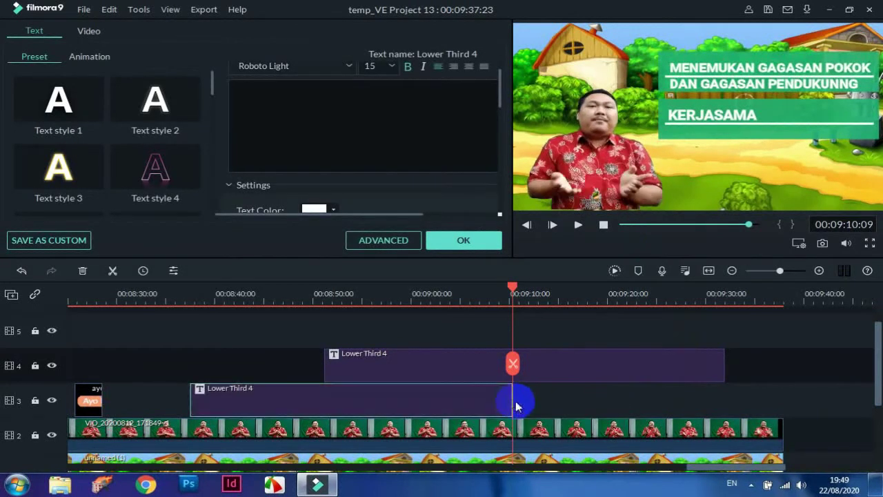
drag(723, 364, 513, 365)
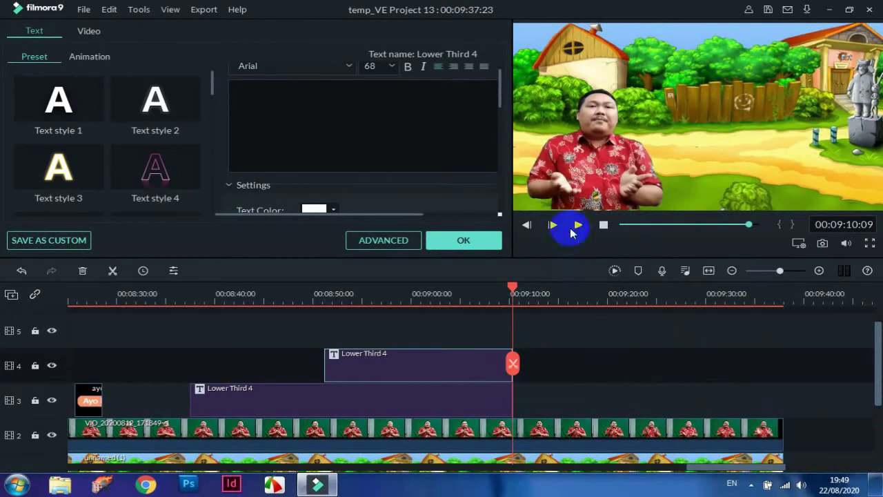
Play the lesson from 00:09:10:09 through to its end to check the remaining part, and close the title settings
click(573, 230)
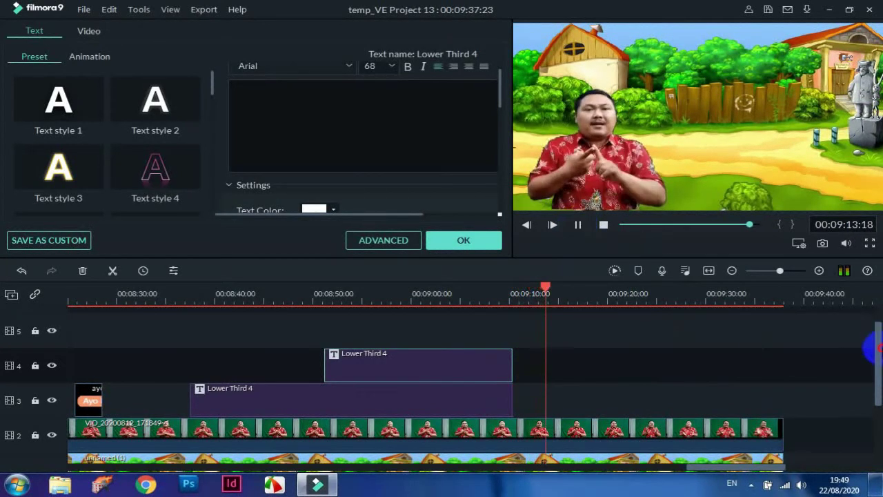
drag(877, 367, 878, 394)
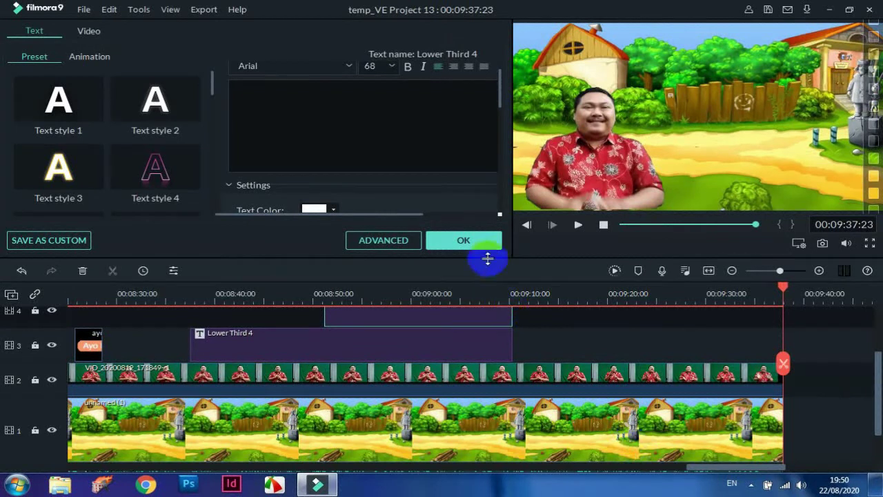
click(475, 241)
Import the music file Bike_Rides.mp3 from the Downloads folder into the project media
drag(871, 371, 873, 420)
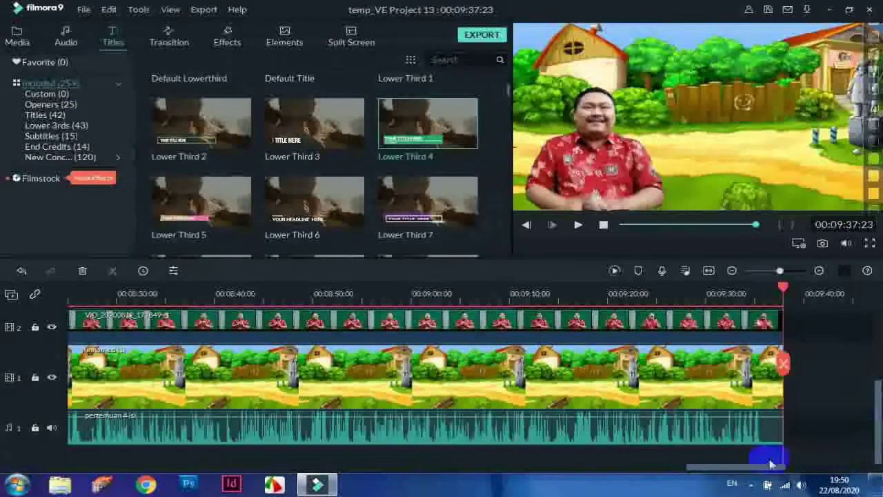
drag(722, 468, 72, 456)
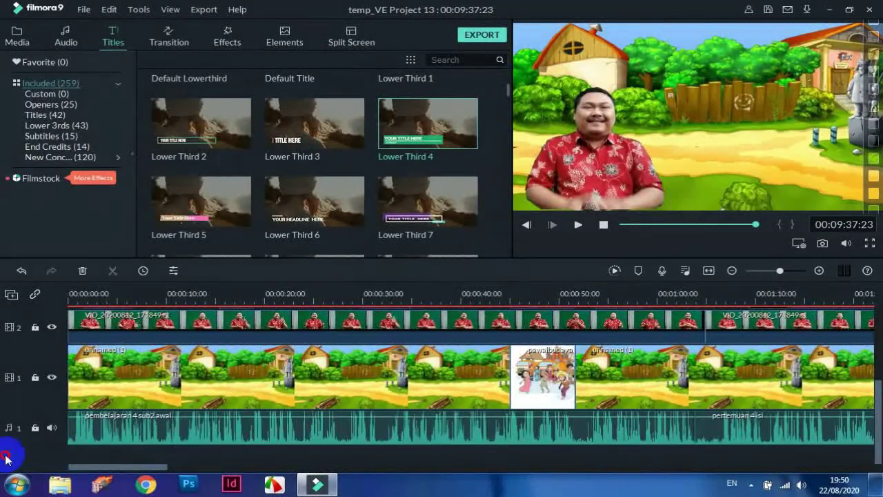
click(17, 35)
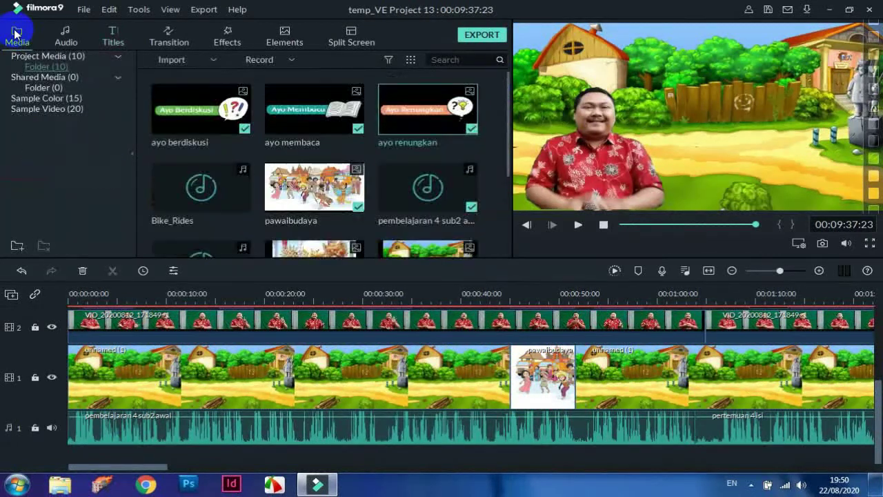
click(205, 62)
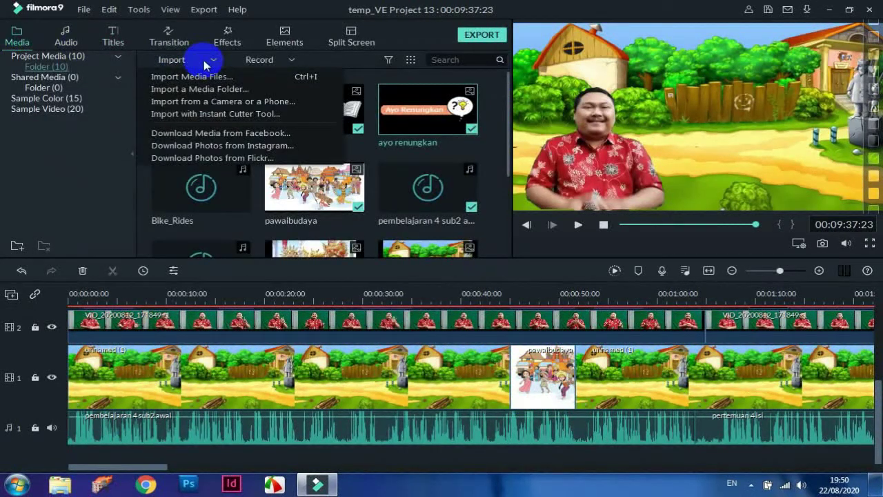
click(205, 76)
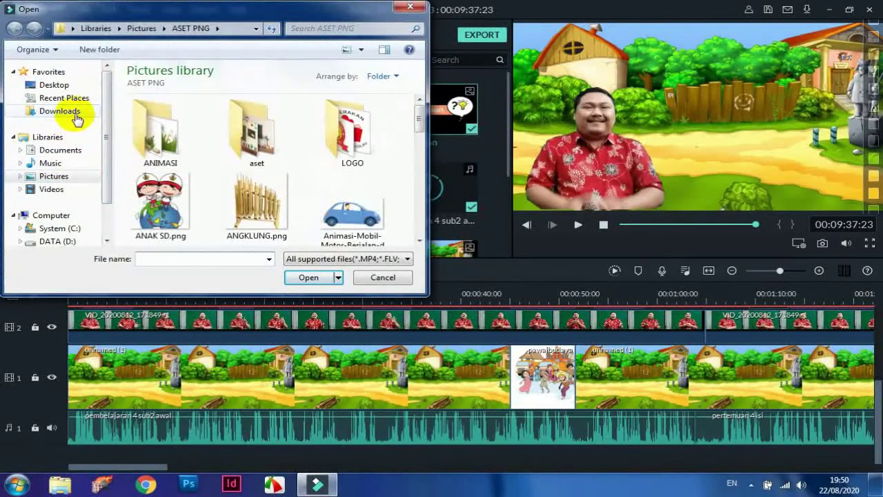
click(75, 115)
drag(420, 87, 420, 109)
click(197, 139)
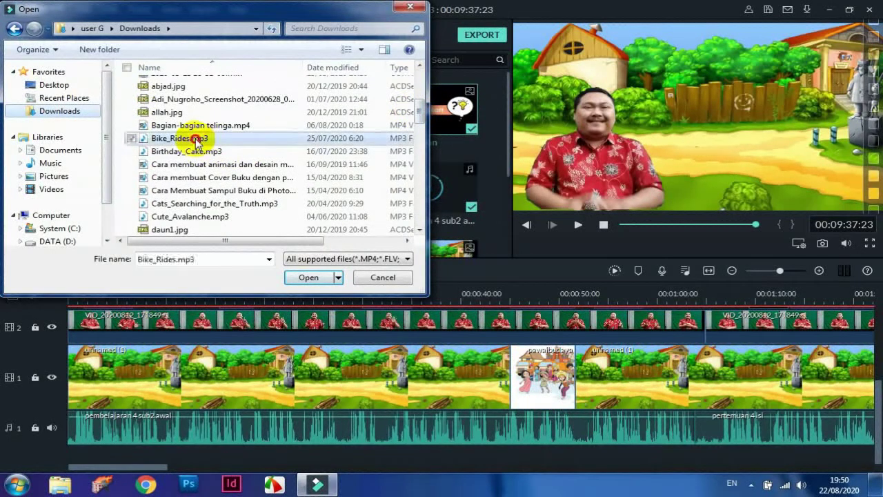
click(307, 277)
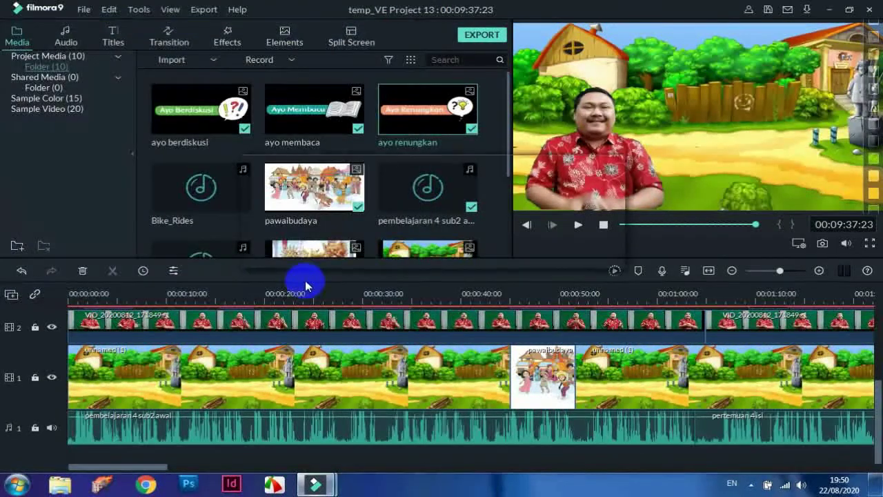
Place Bike_Rides at the timeline's start on audio track 2 and lower its volume to about -5.82 dB
mouse_move(235, 202)
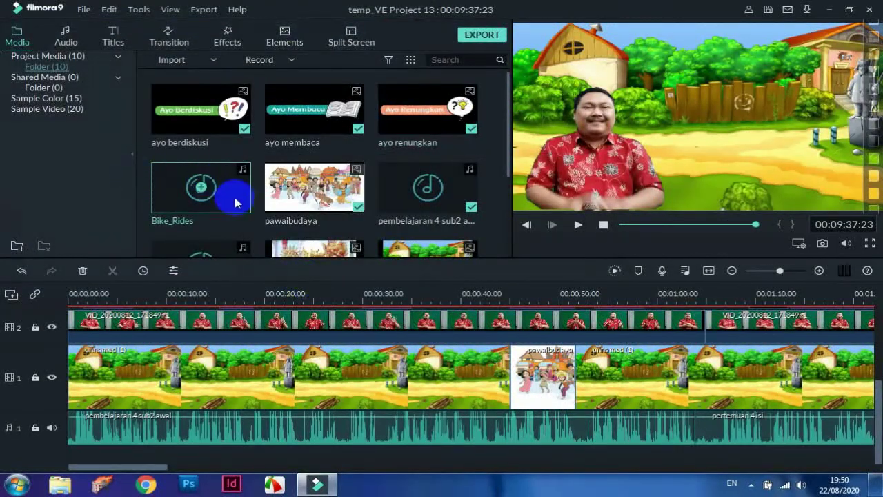
drag(230, 199, 60, 452)
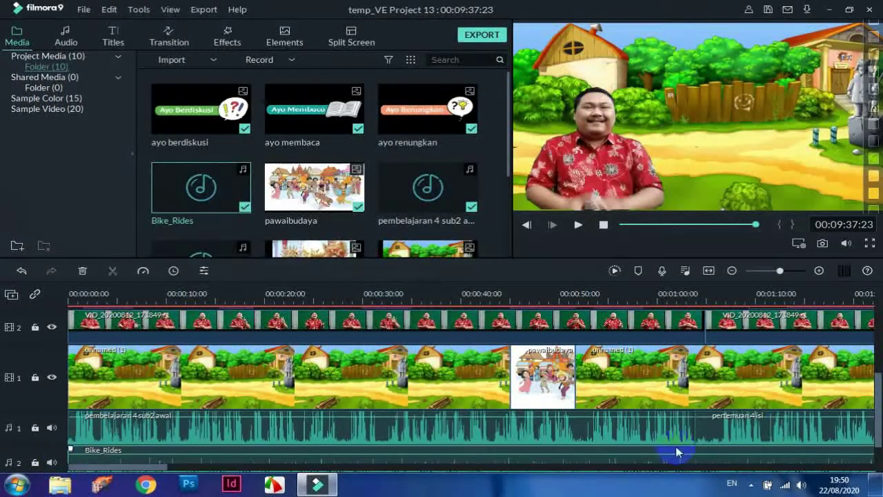
scroll(878, 403, down, 2)
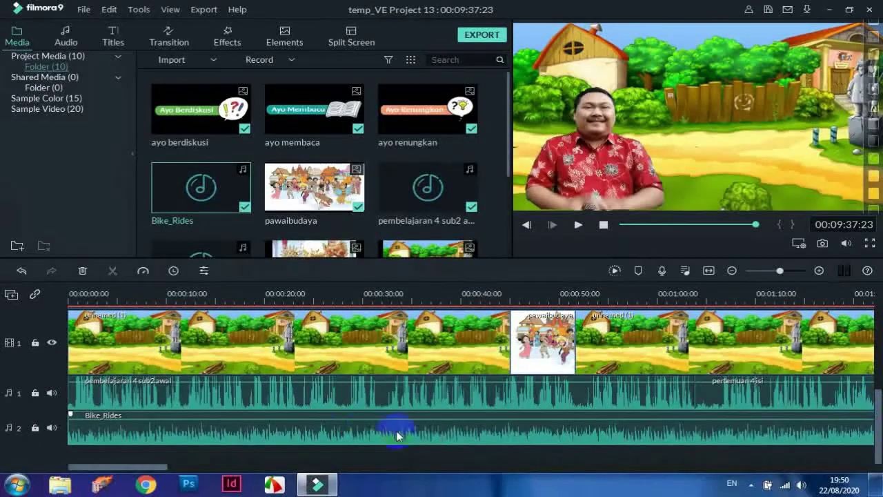
drag(282, 421, 280, 419)
Split the Bike_Rides clip at 00:01:50:05 and delete the faded-out tail after the cut
drag(145, 468, 244, 468)
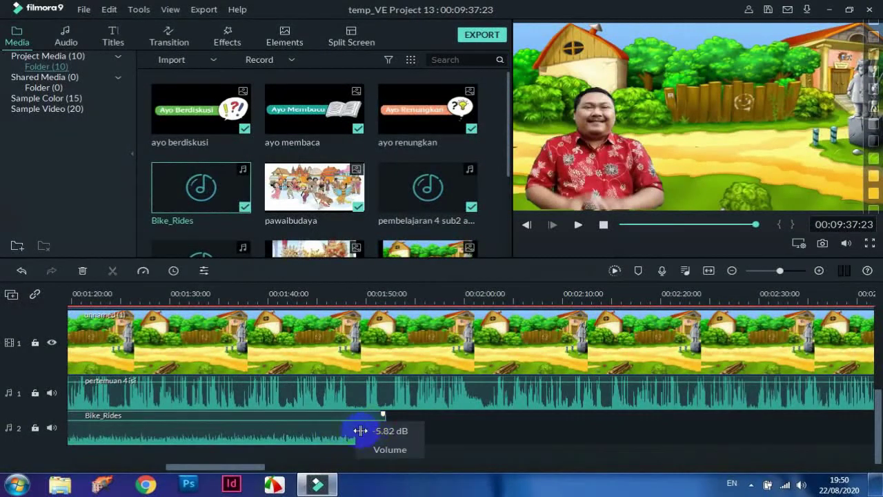
click(378, 292)
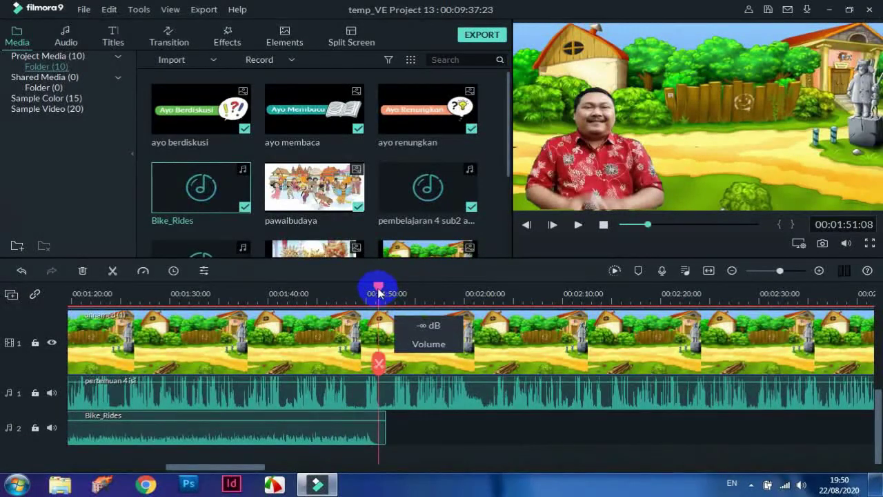
drag(375, 282, 369, 285)
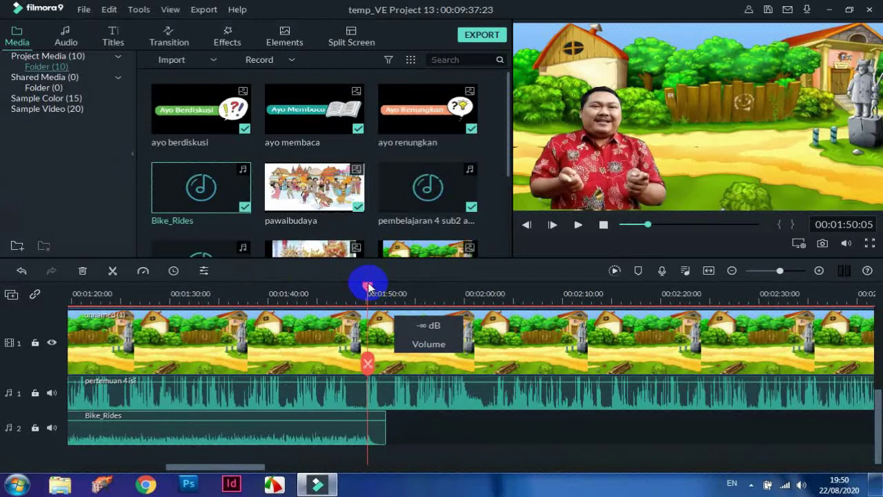
click(112, 270)
click(376, 438)
key(Delete)
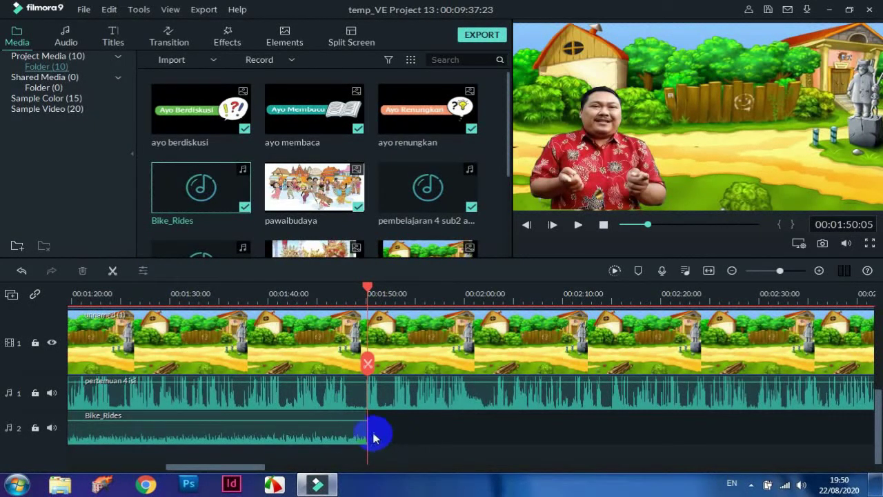
Paste copies of the trimmed Bike_Rides clip end to end from 00:01:50:05, extending the music to 00:11:01:05
click(373, 436)
click(416, 433)
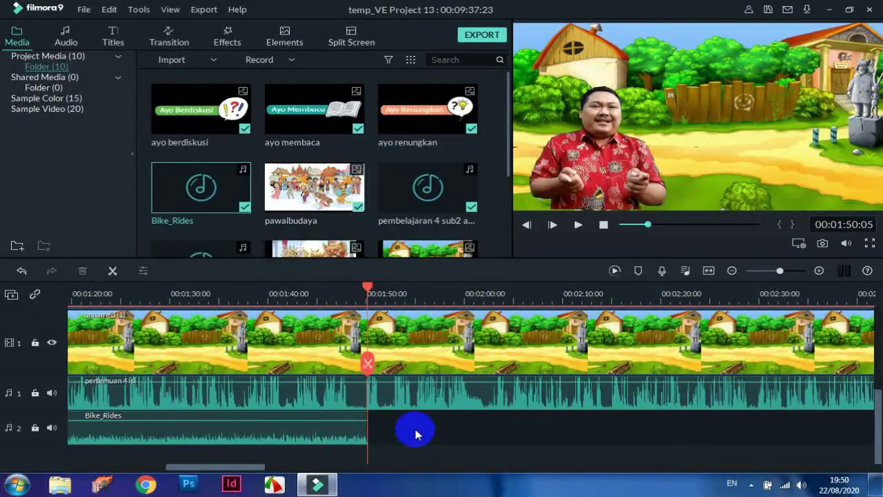
key(ctrl+z)
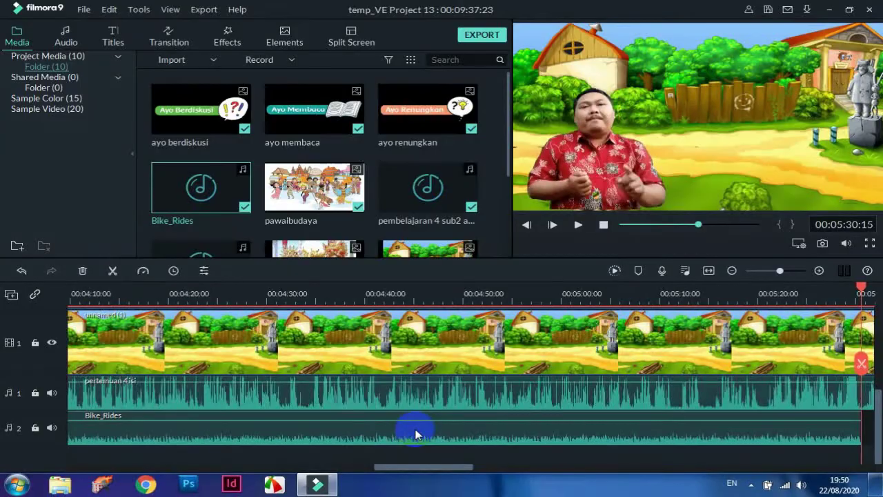
key(ctrl+z)
key(ctrl+z)
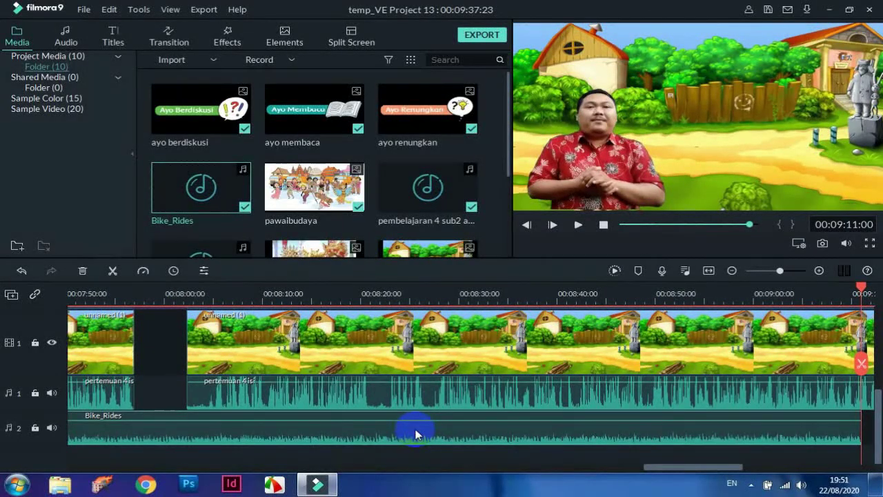
key(ctrl+z)
Split the Bike_Rides music at the video's end, 00:09:37:22, and delete the excess part after the cut
drag(729, 467, 670, 467)
drag(611, 296, 576, 298)
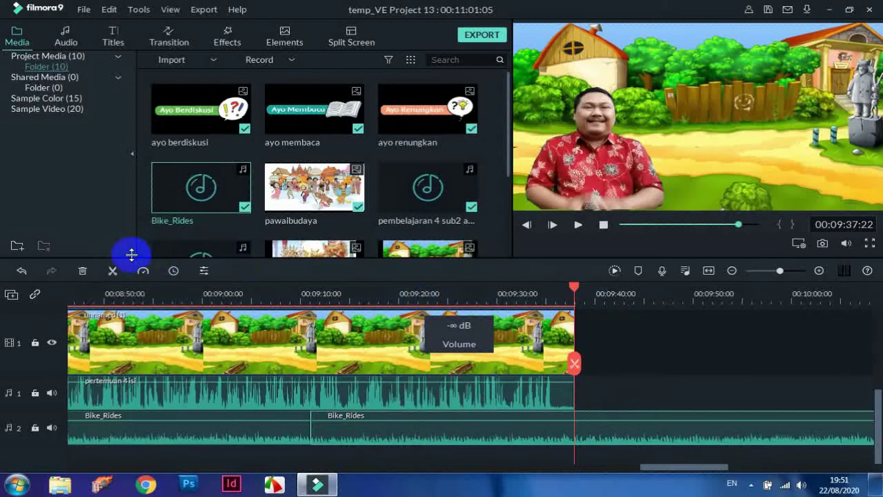
click(112, 270)
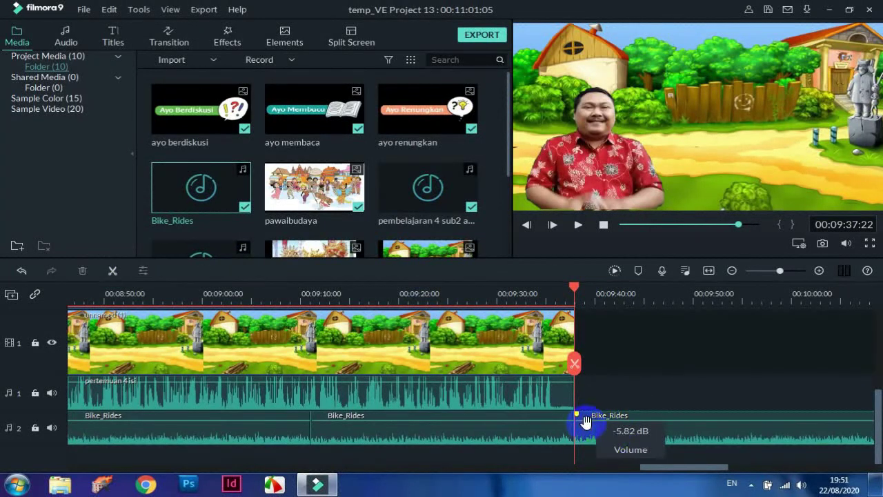
click(590, 435)
key(Delete)
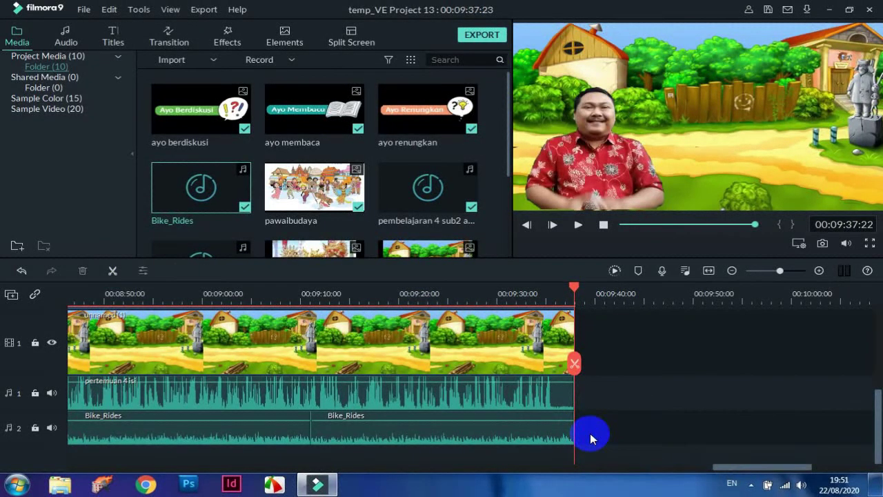
Play the first seconds from the timeline's start to check the music against the voice, then stop playback
drag(756, 465, 89, 418)
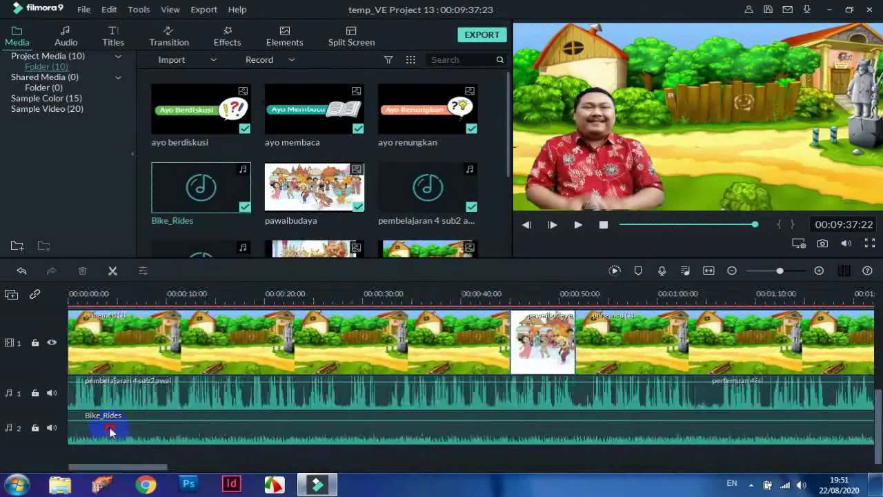
click(69, 301)
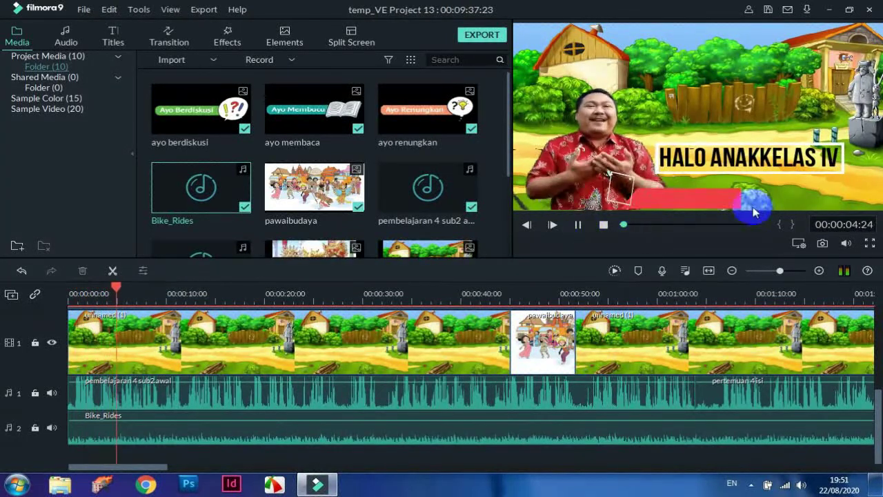
click(590, 227)
drag(879, 408, 879, 297)
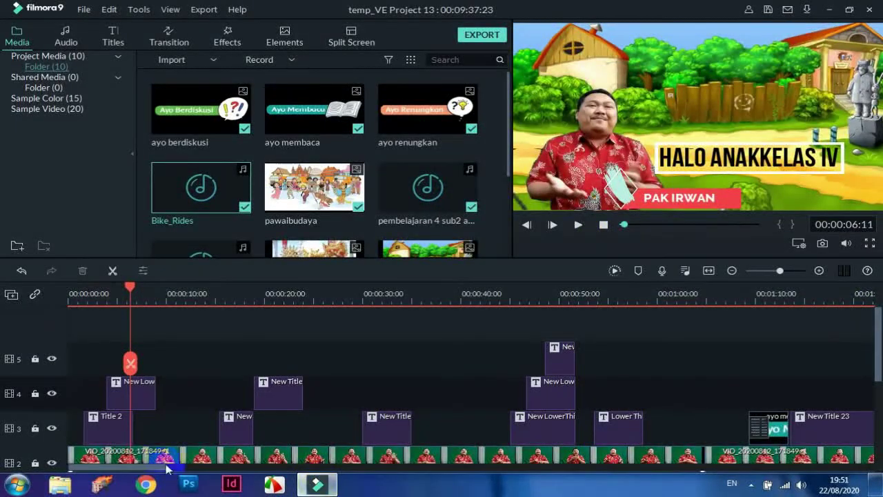
Move the Title 2 clip on video track 3 earlier so that it starts at 00:00:00:20
click(72, 295)
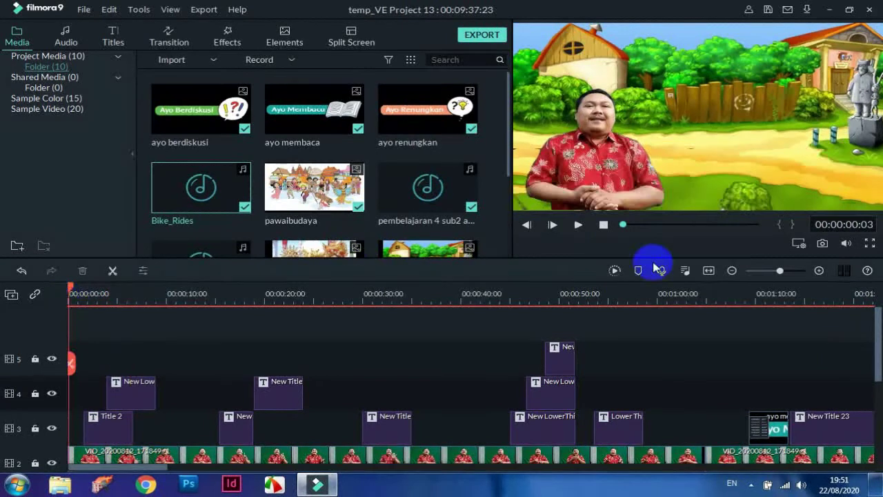
click(820, 269)
drag(131, 466, 88, 467)
click(578, 224)
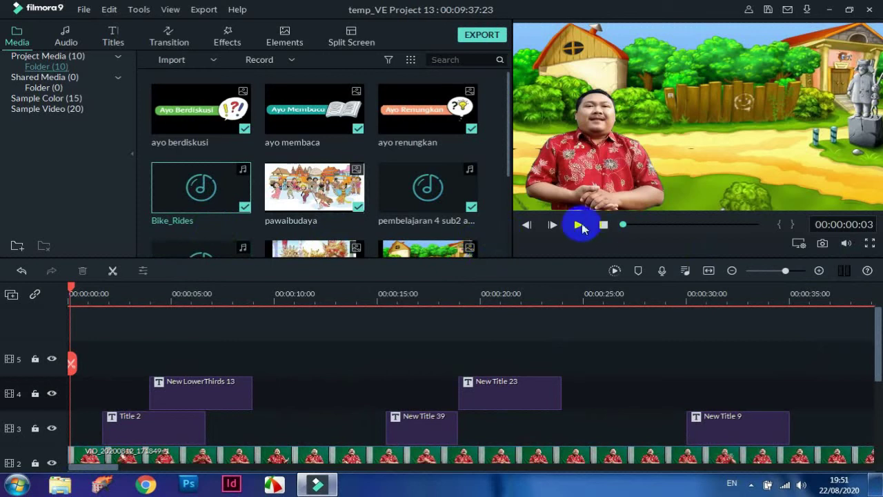
key(space)
drag(121, 434, 103, 439)
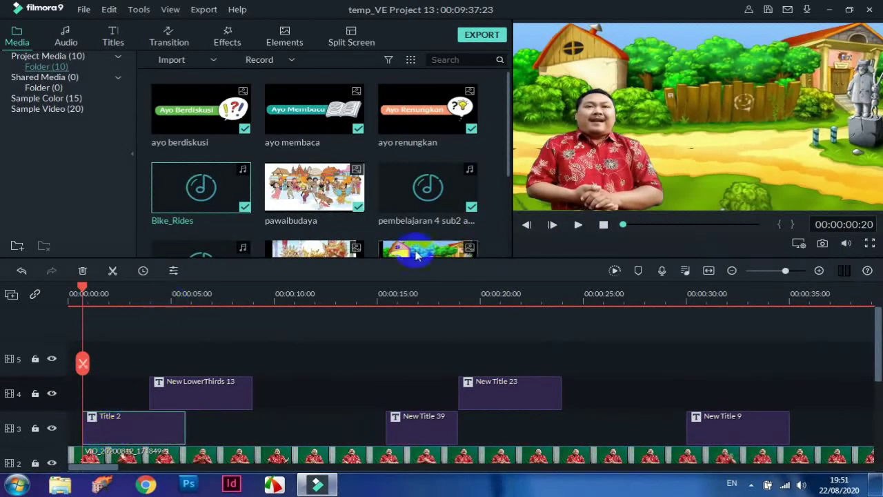
Play the opening from the timeline's start to about 00:00:32 to review the titles and background music together
click(71, 297)
drag(786, 271, 779, 271)
drag(870, 349, 871, 455)
drag(276, 467, 163, 458)
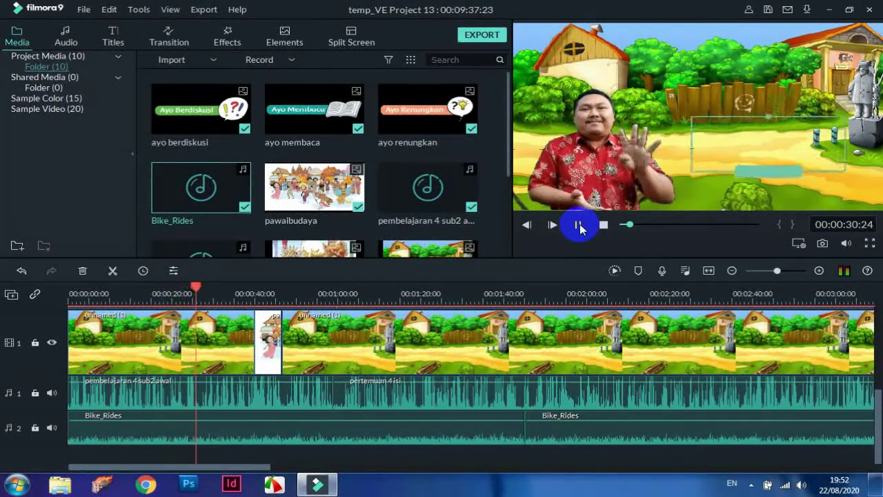
click(578, 225)
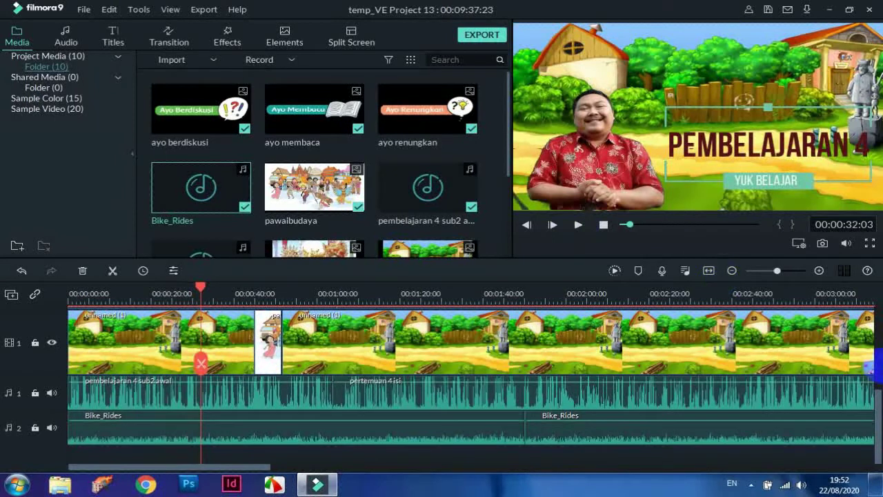
drag(877, 418, 875, 311)
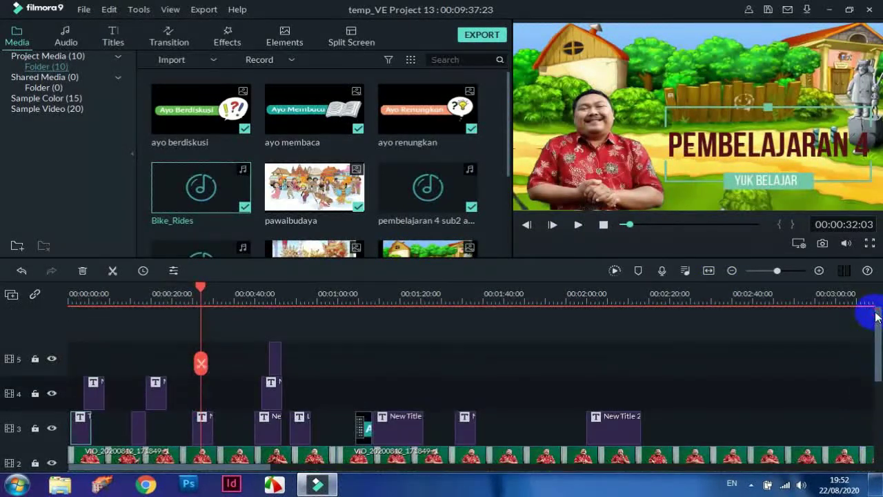
Open the export settings and name the MP4 file "Kelas 4 Tema 1 Subtema 2 Pembelajaran 4"
click(482, 36)
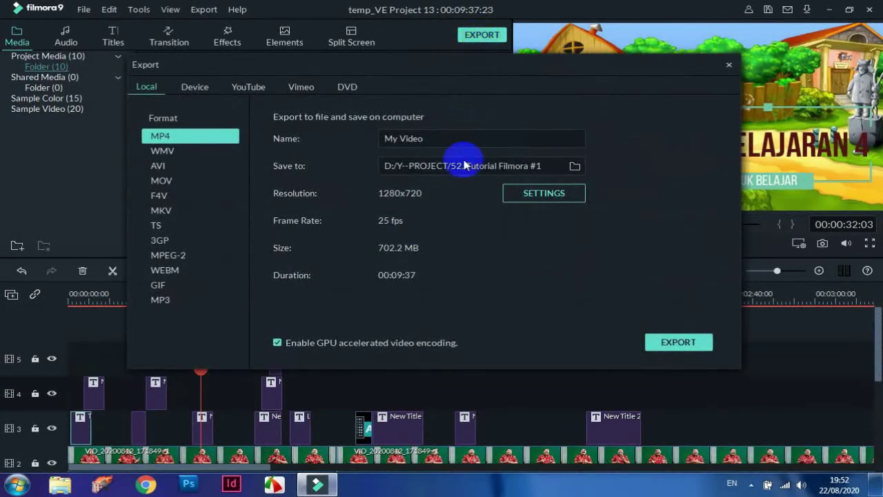
triple_click(437, 139)
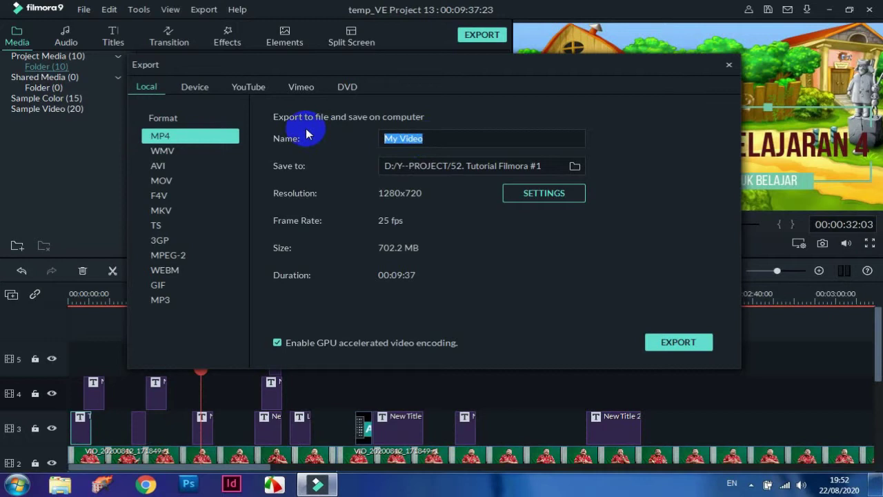
text(P)
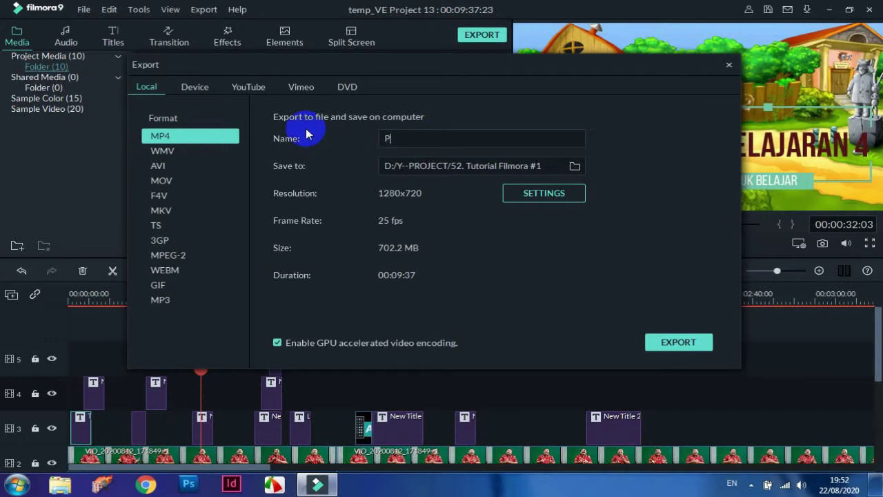
key(BackSpace)
text(Kelas 4 Tema 1 SUbtema 2 Pembelajaran 4)
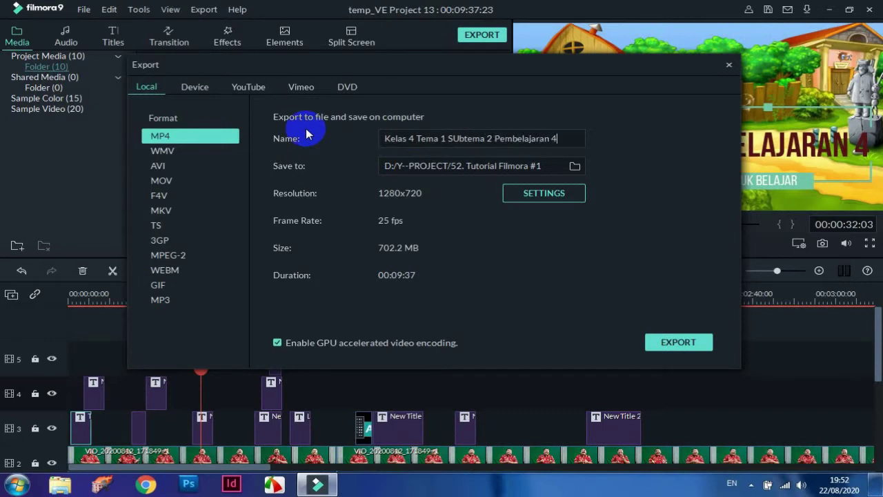
click(458, 138)
key(BackSpace)
text(u)
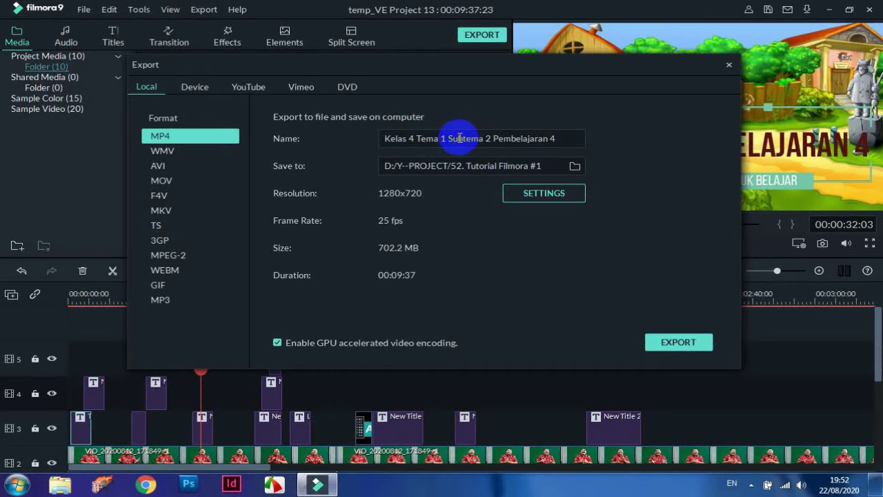
Set the export's save location to the folder D:/Y--PROJECT/51. T1S2PB4
click(575, 168)
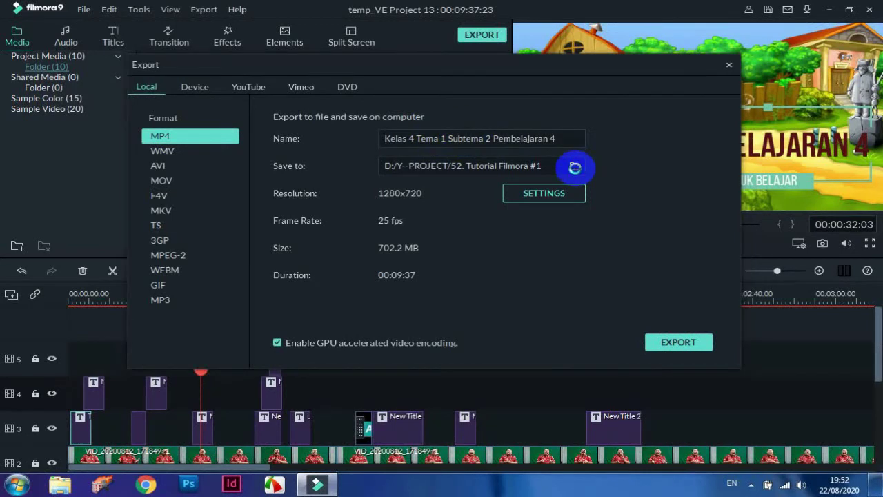
click(238, 83)
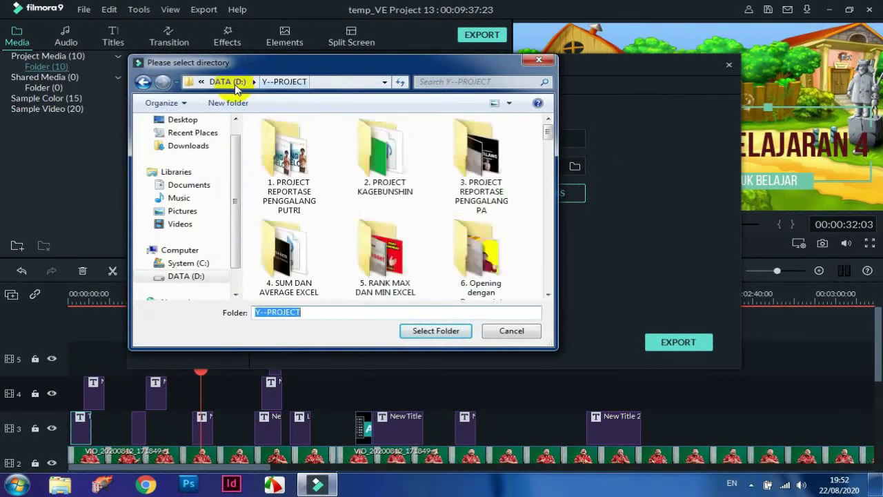
drag(546, 139, 548, 282)
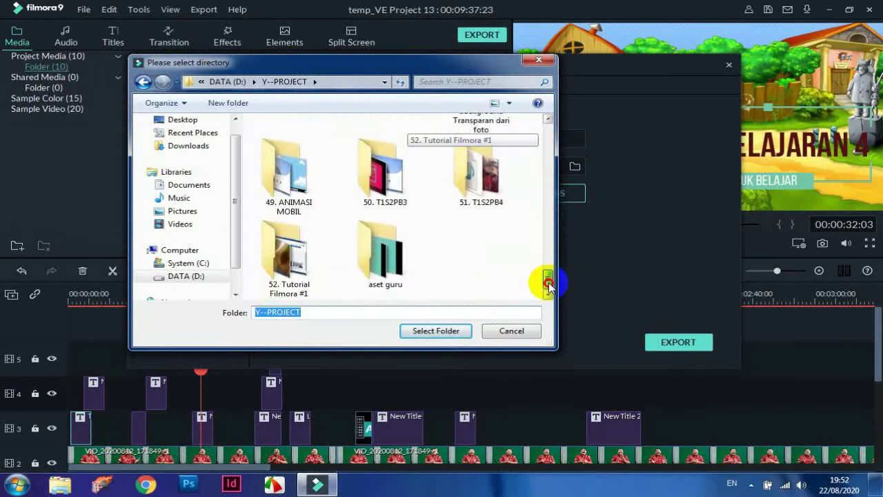
double_click(491, 197)
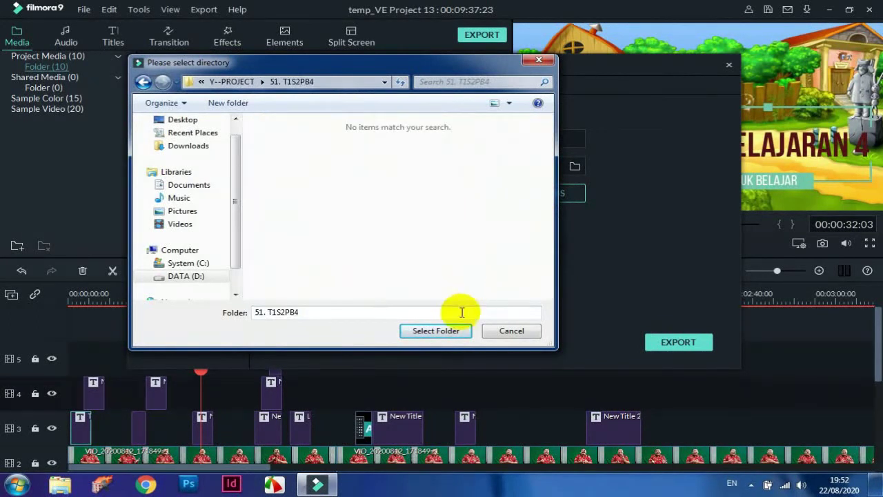
click(440, 332)
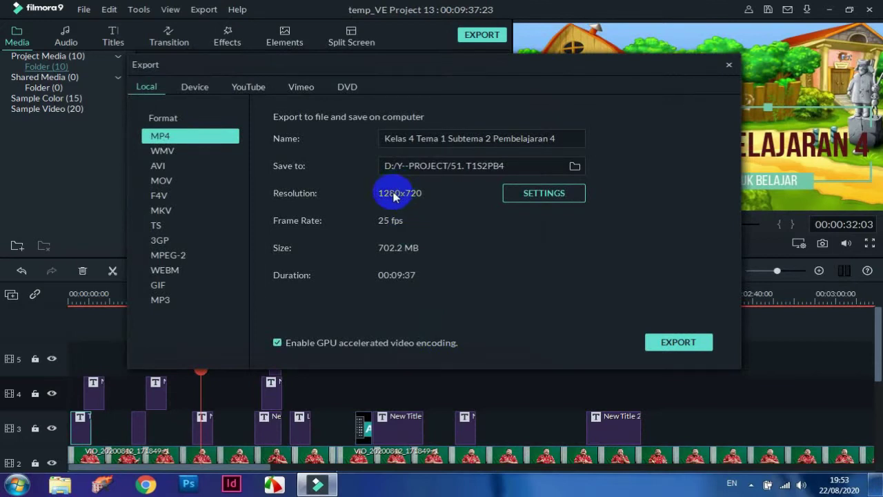
Export the video as MP4 at 1280x720 and 25 fps, and close the export windows once rendering is complete
click(678, 343)
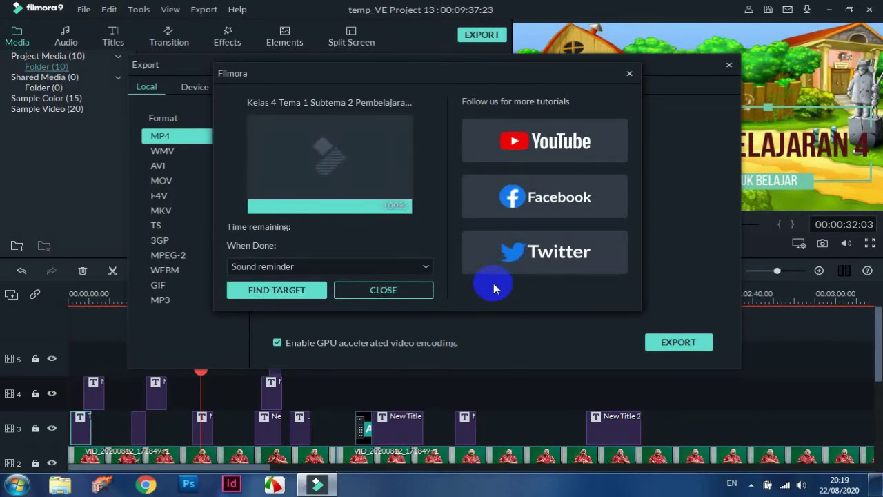
click(391, 290)
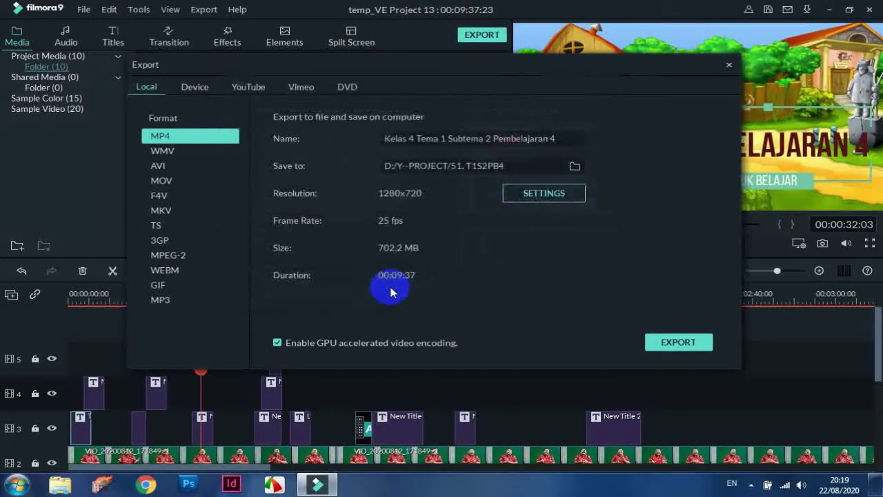
click(729, 66)
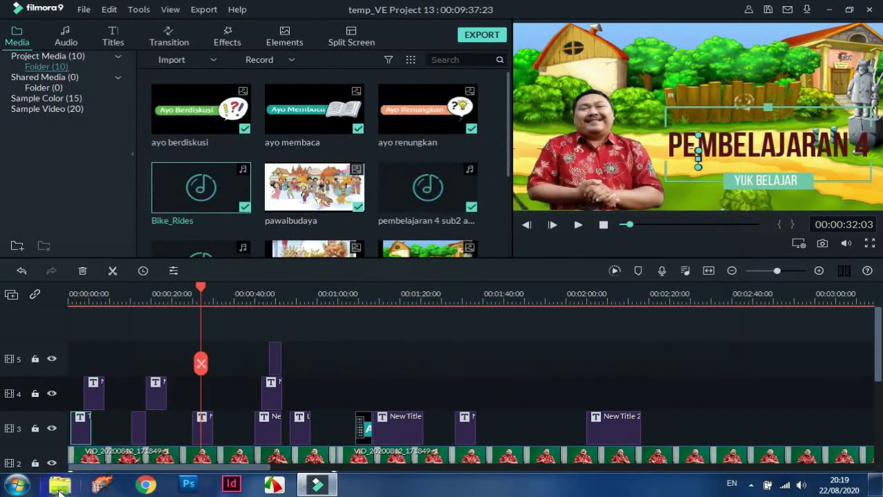
Switch to Windows Explorer and open the export folder 51. T1S2PB4 inside Y--PROJECT on drive D
click(58, 489)
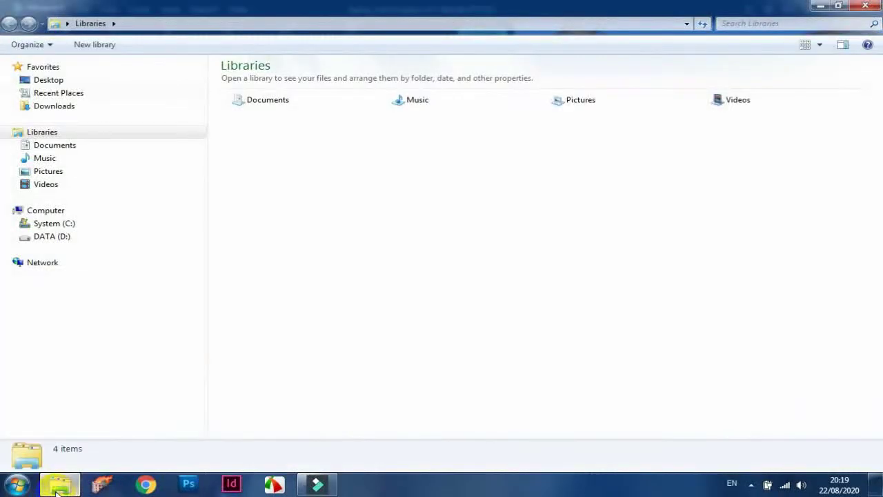
click(63, 236)
drag(878, 186, 878, 324)
double_click(251, 279)
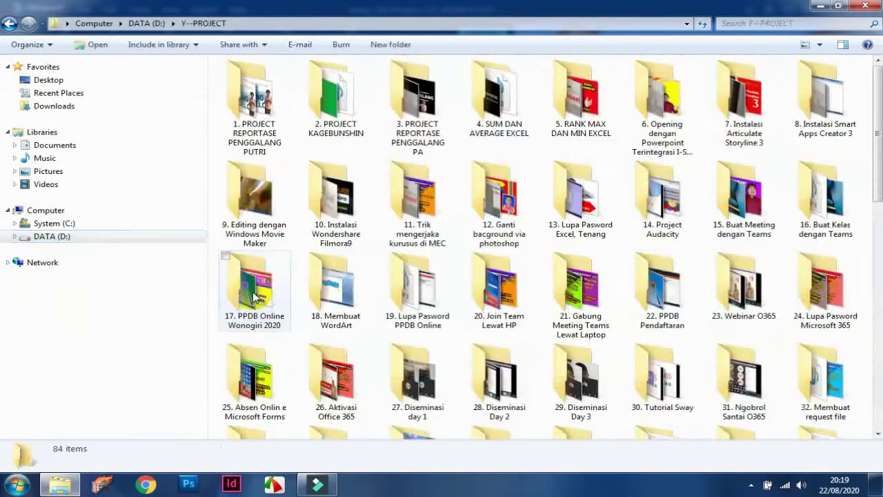
drag(878, 164, 875, 321)
double_click(419, 201)
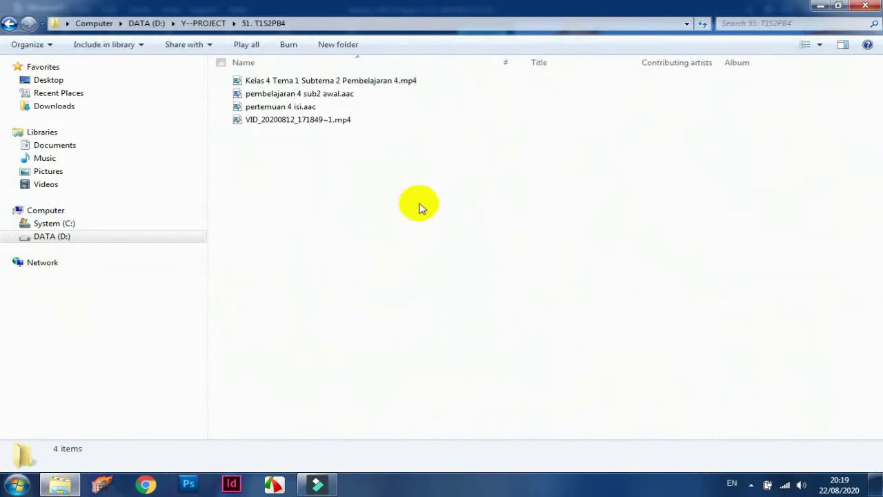
Play the first seconds of Kelas 4 Tema 1 Subtema 2 Pembelajaran 4.mp4 to check the export, then close the player
click(318, 82)
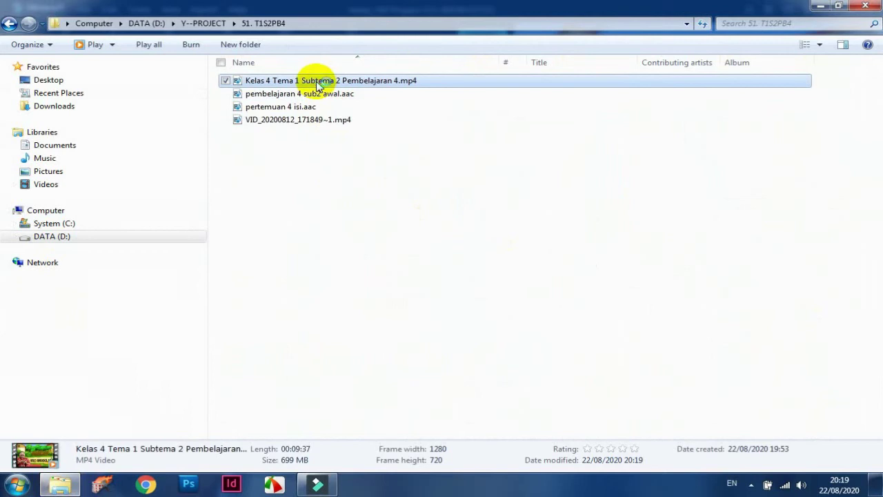
double_click(317, 83)
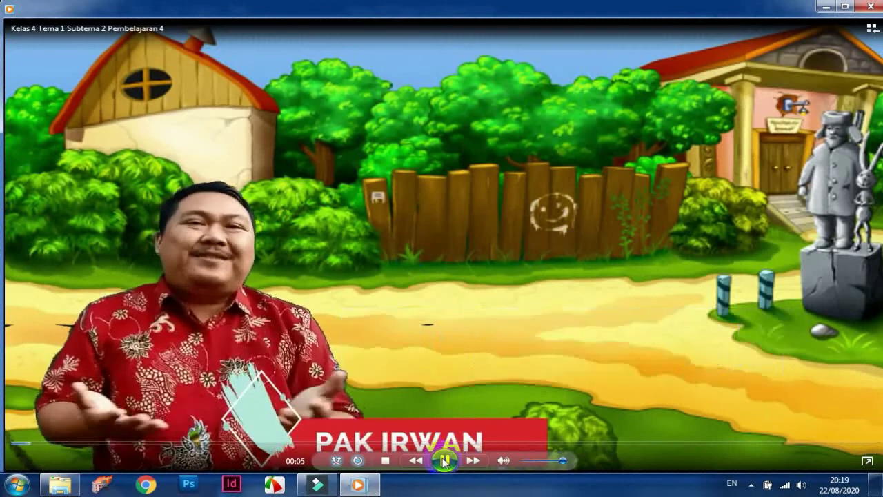
click(444, 460)
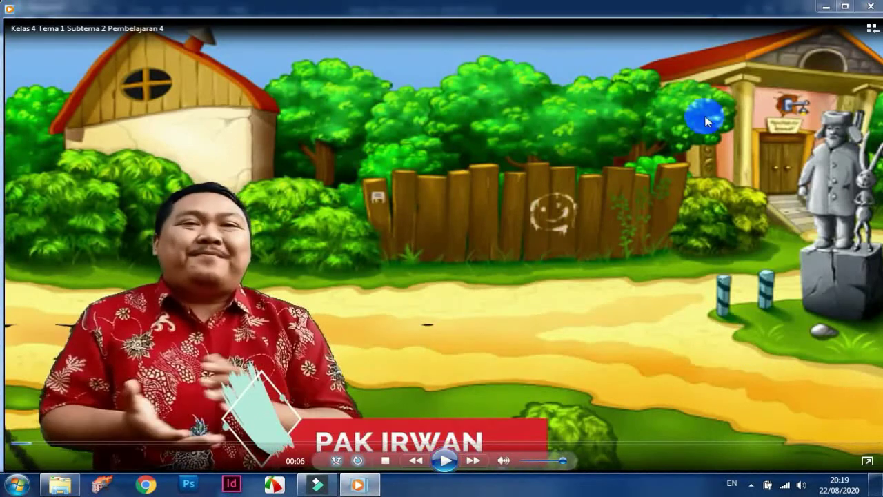
click(871, 6)
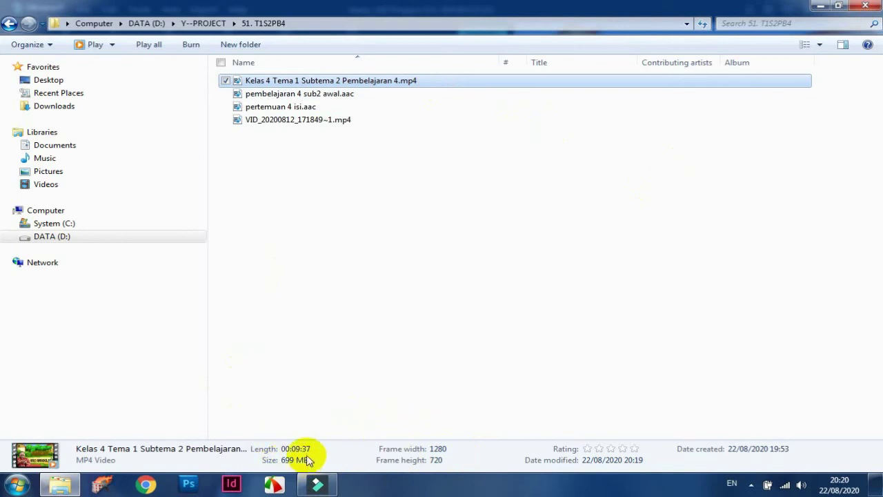
Switch back to the Filmora9 project and deselect the title clip on the timeline
click(318, 486)
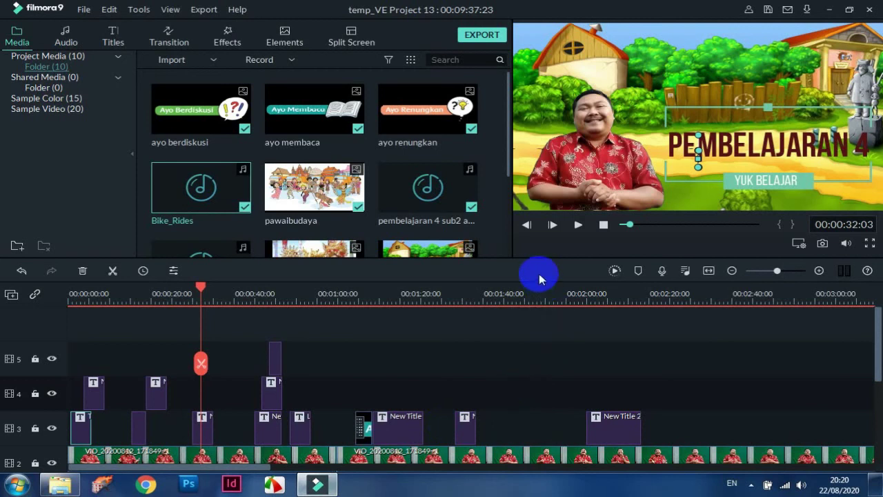
click(365, 360)
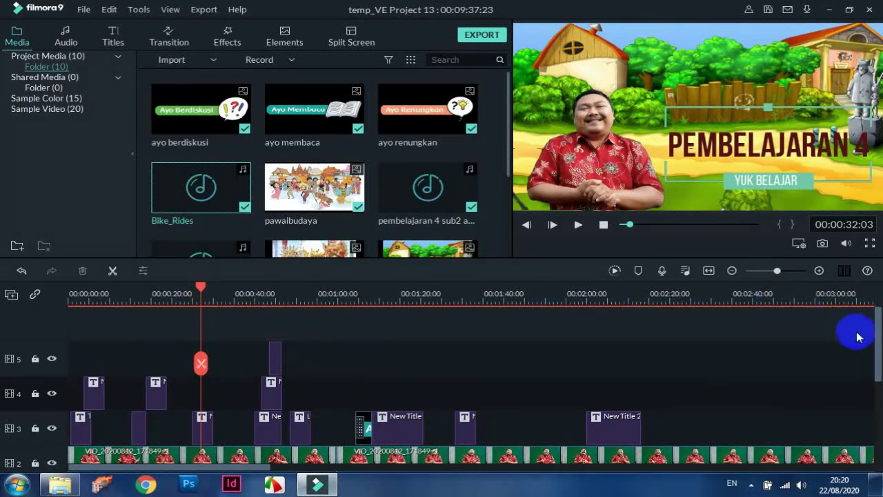
mouse_move(879, 359)
mouse_down()
mouse_move(880, 392)
mouse_move(879, 345)
mouse_up()
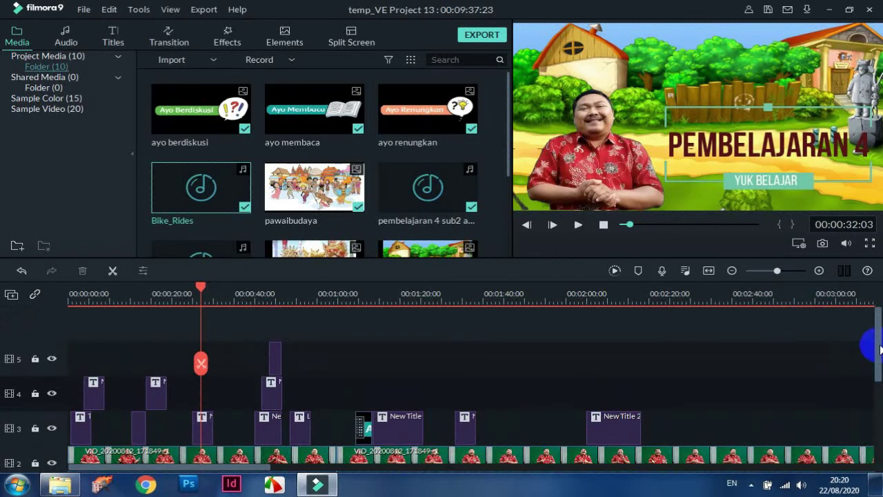